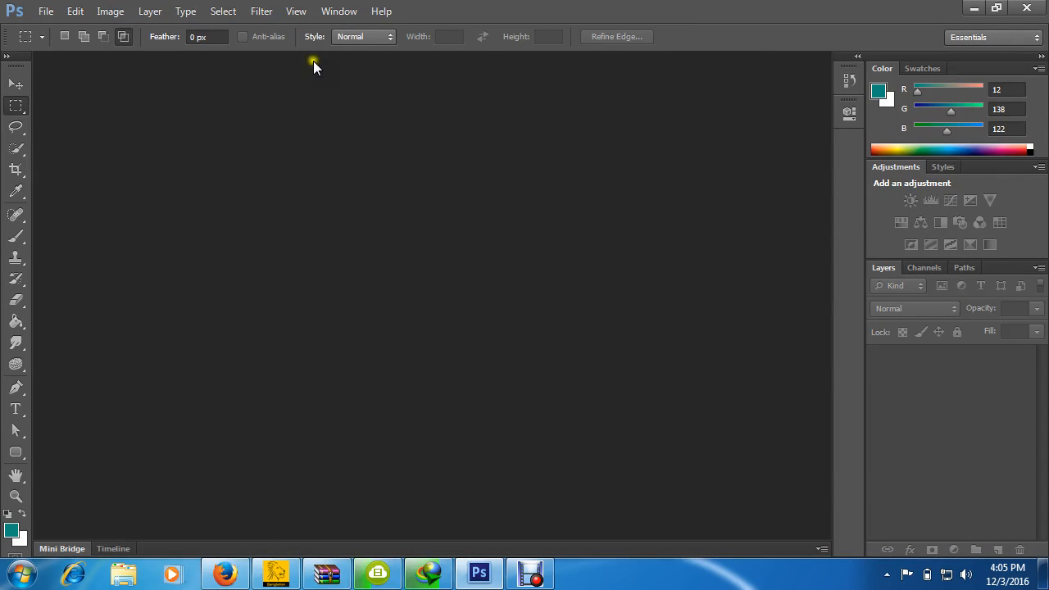
click(15, 105)
click(14, 105)
click(74, 12)
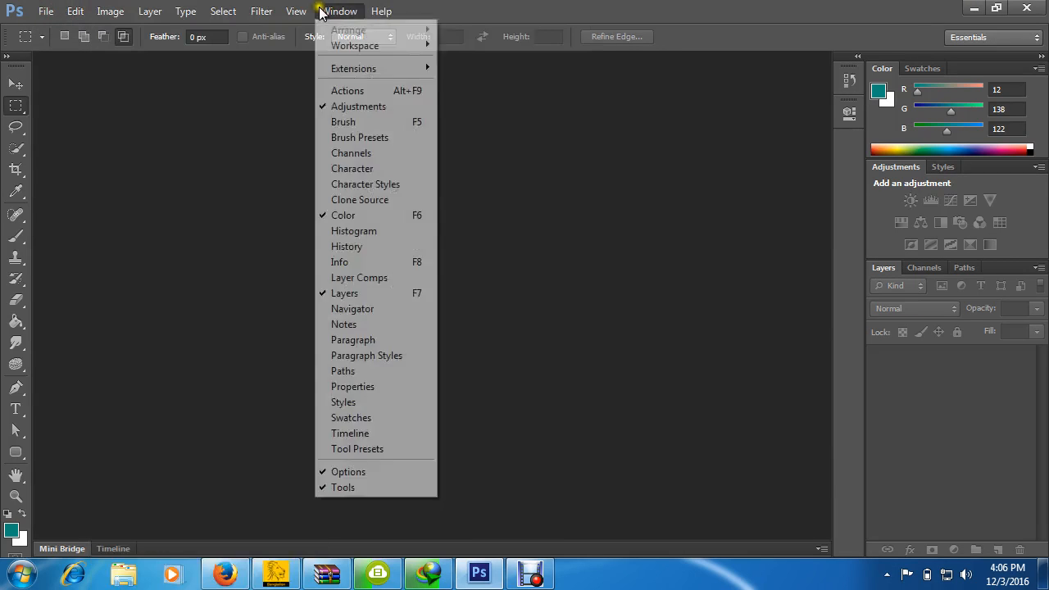
mouse_move(75, 12)
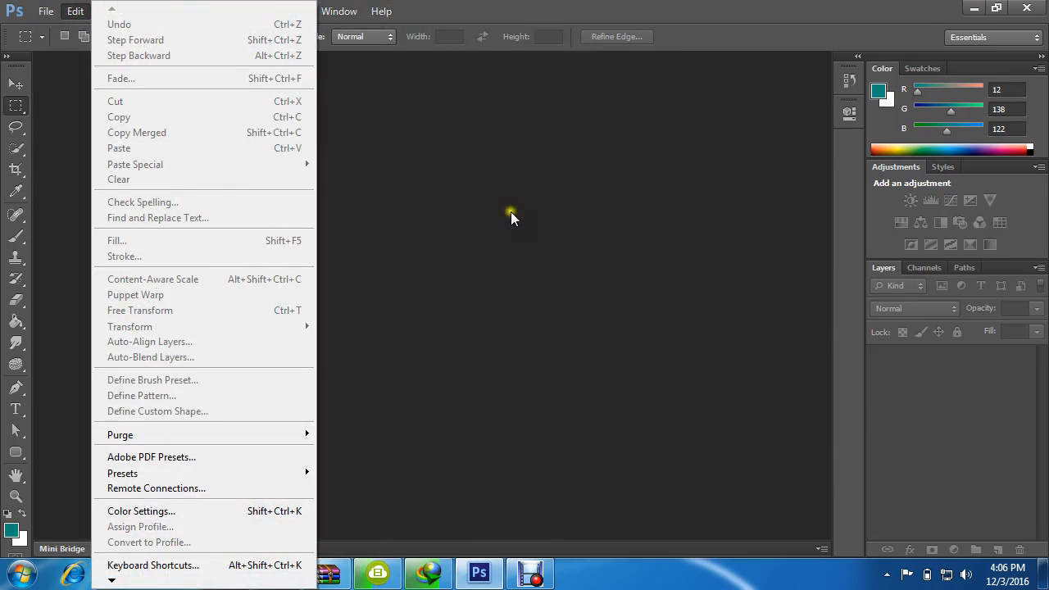
click(509, 222)
Try the toolbox in the two-column layout and return it to a single column.
click(7, 61)
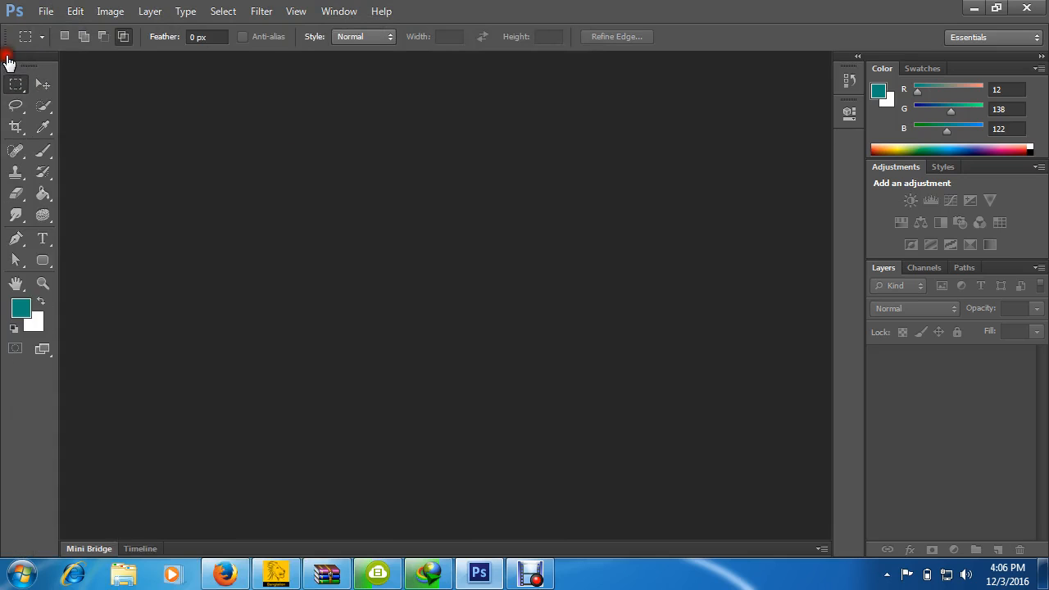
click(7, 58)
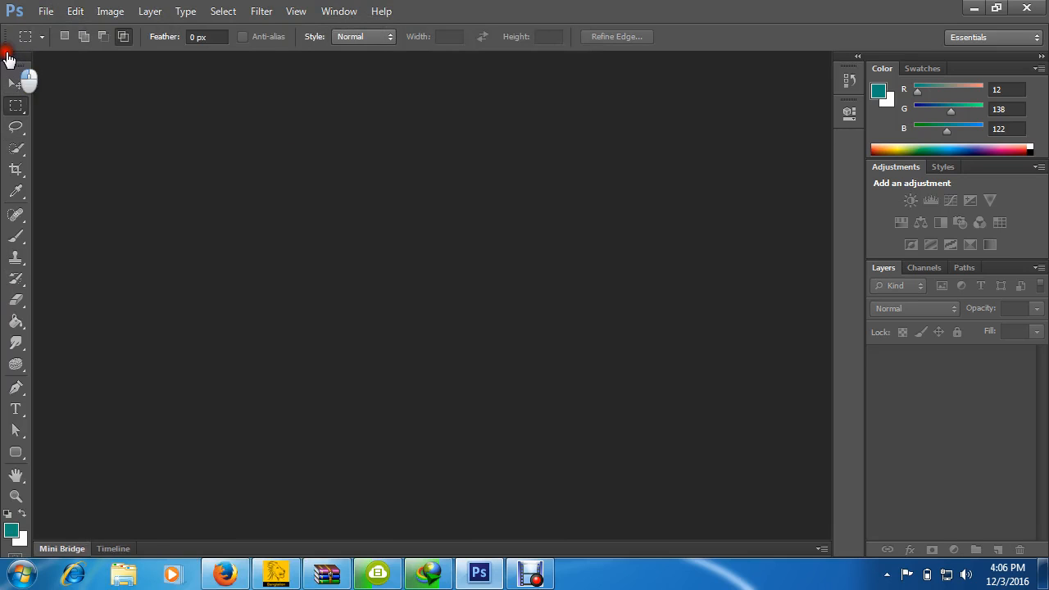
click(7, 58)
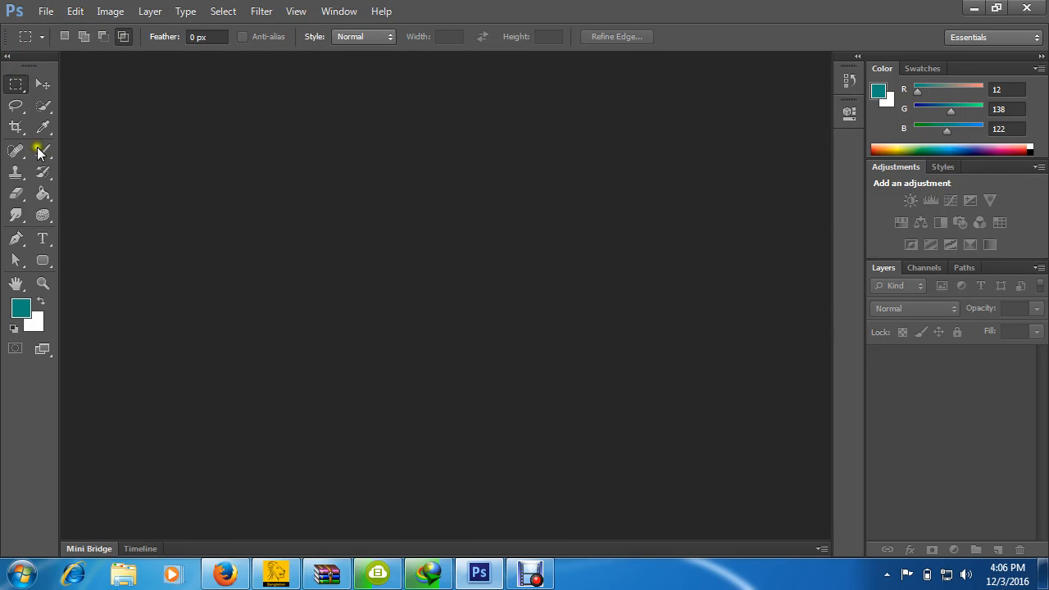
click(6, 57)
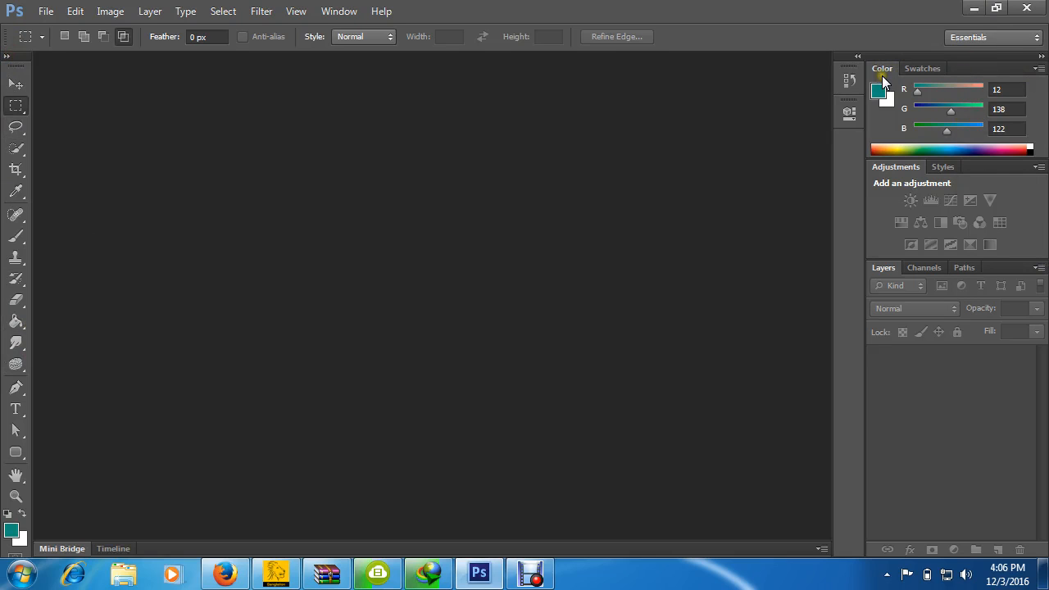
Show the Swatches and Styles panels, and detach the Color and Swatches panels into floating panels.
click(915, 67)
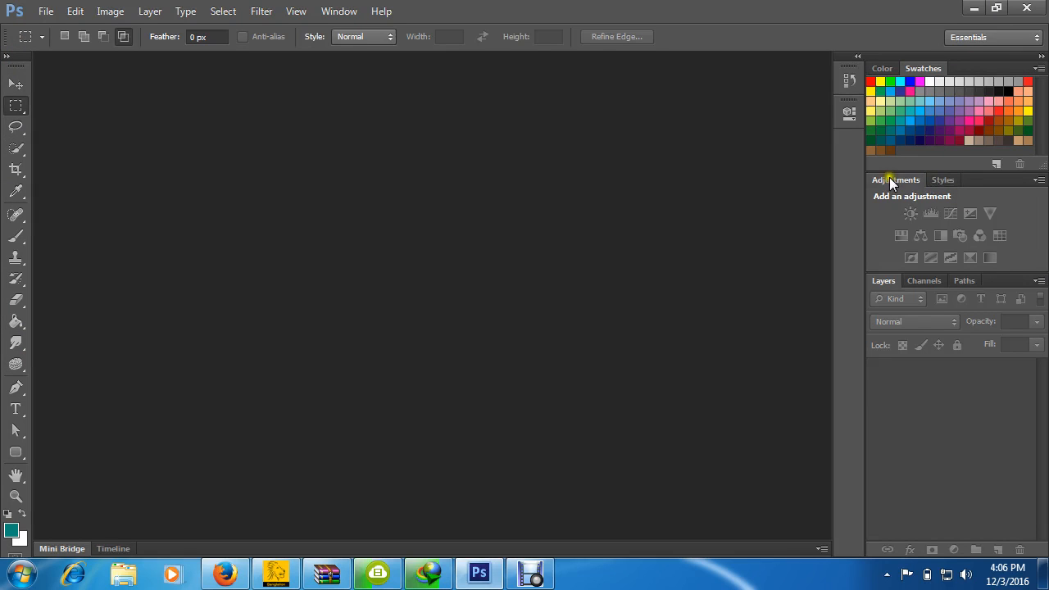
click(936, 179)
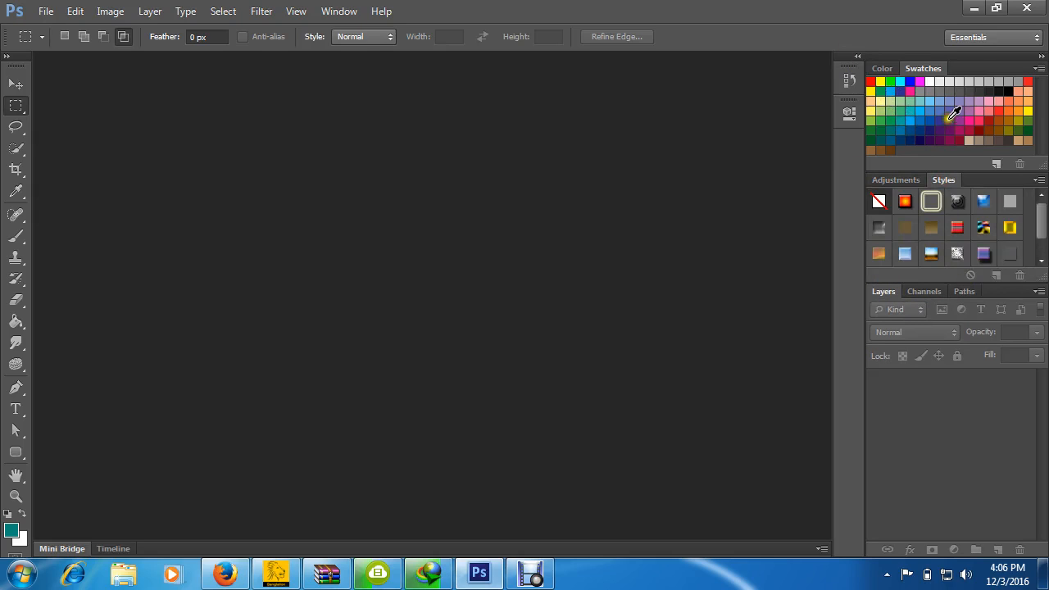
drag(879, 69, 403, 146)
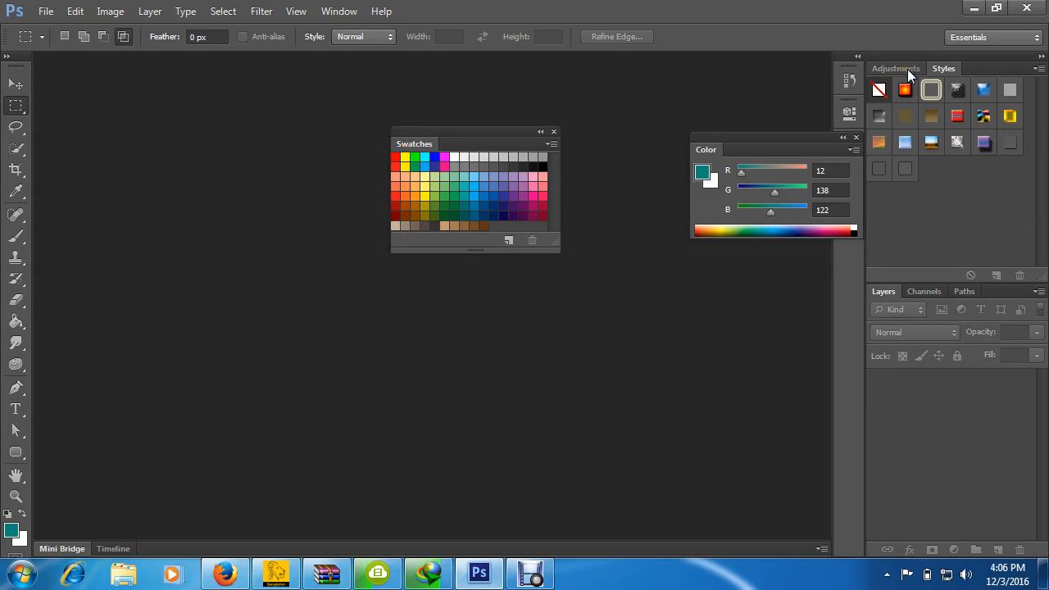
drag(702, 150, 913, 174)
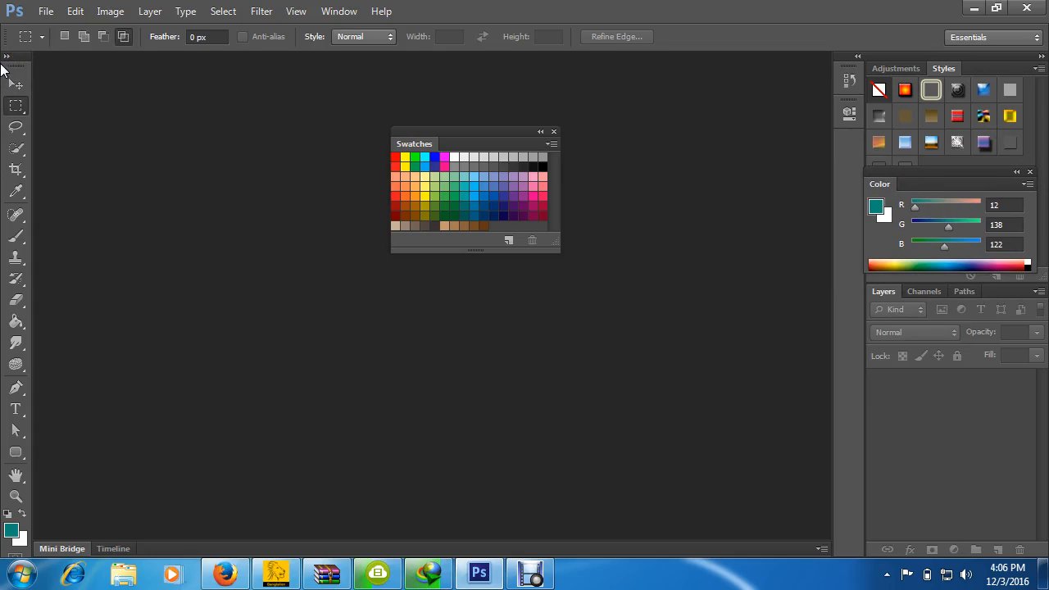
click(15, 343)
drag(508, 145, 940, 165)
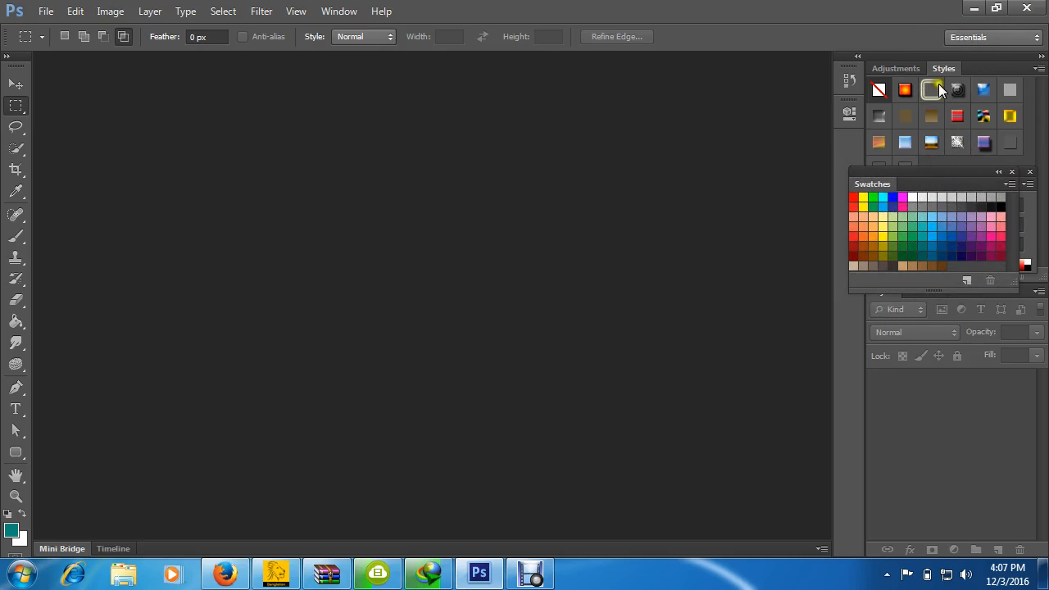
Reset the Essentials workspace to its default panel arrangement.
click(969, 36)
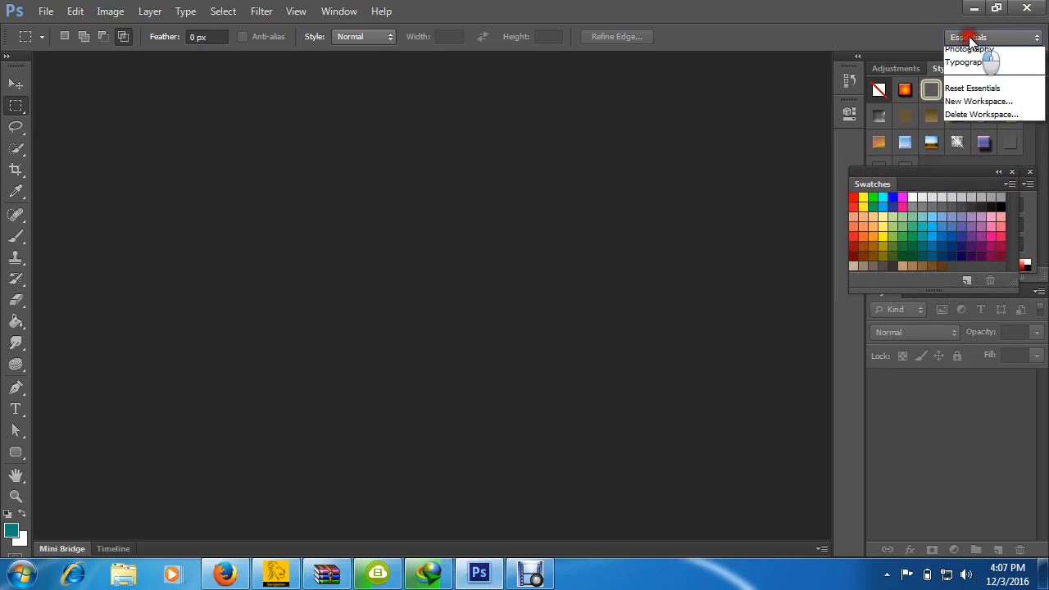
click(1010, 151)
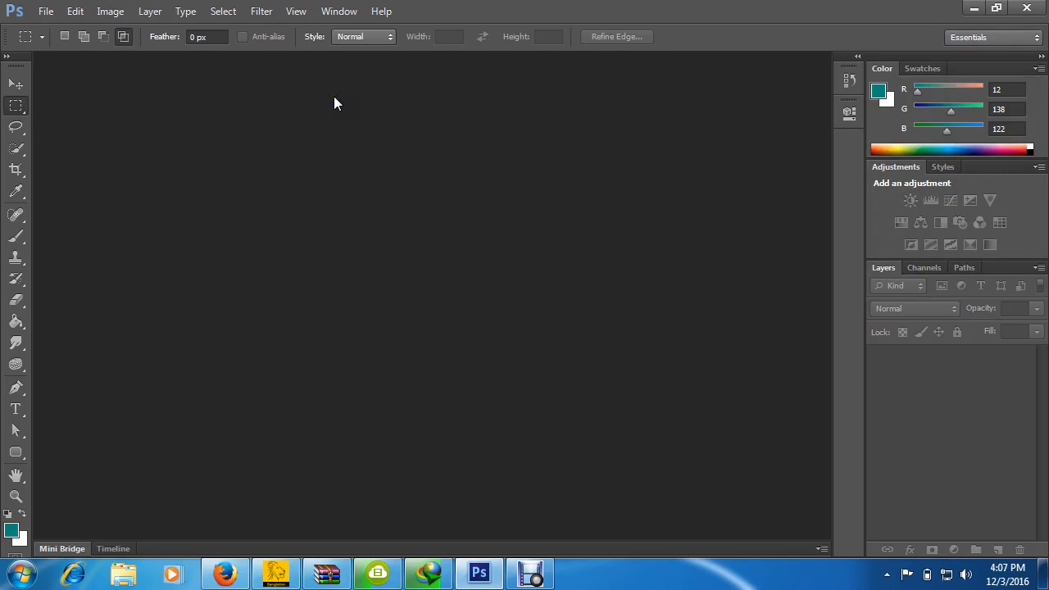
Create a new 7 by 5 inch document at 100 pixels/inch in RGB Color with a white background.
click(46, 13)
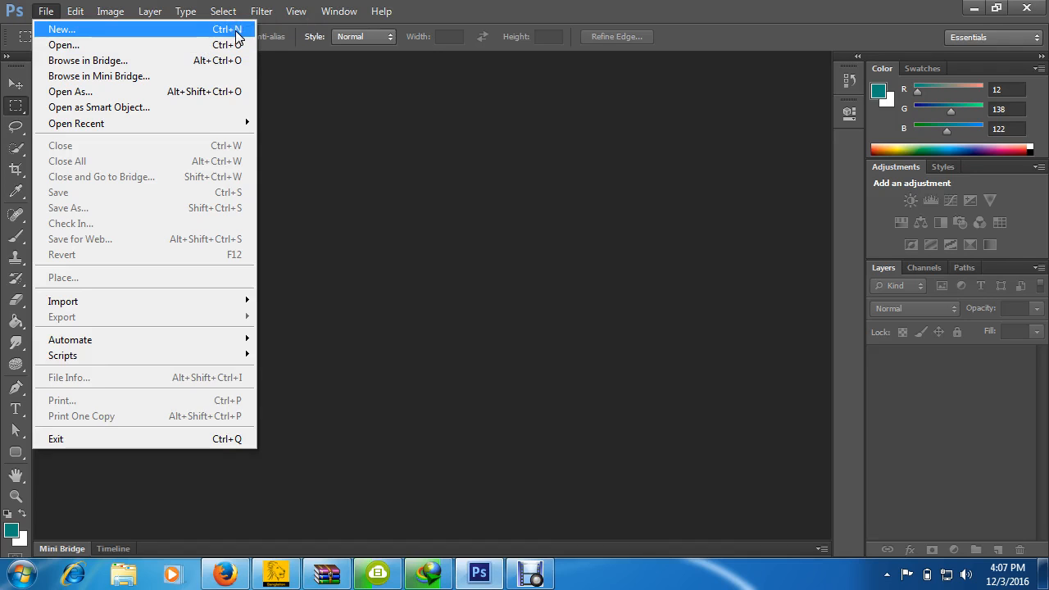
click(167, 31)
click(104, 30)
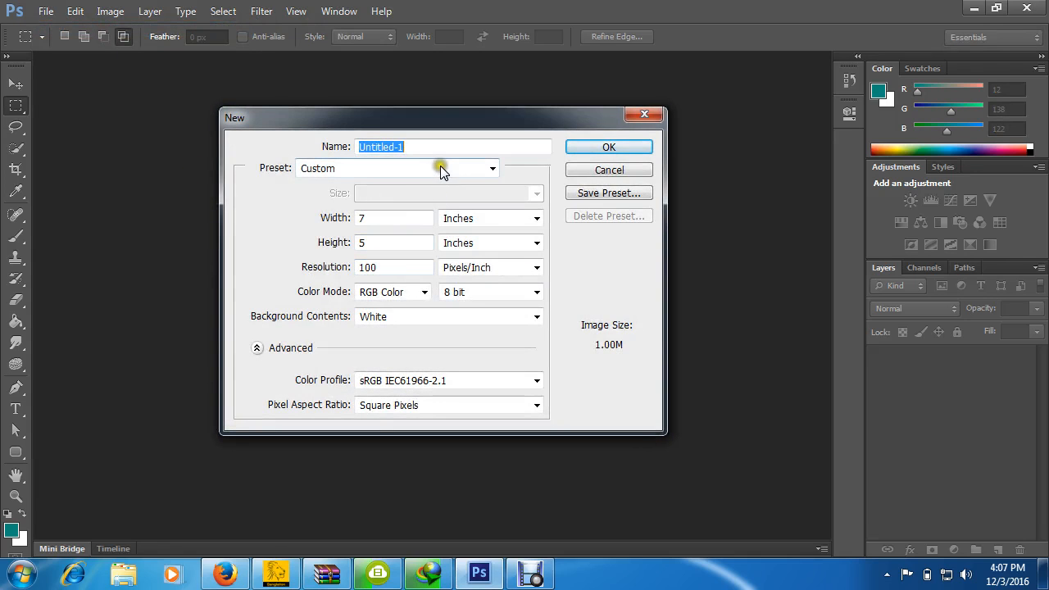
click(393, 218)
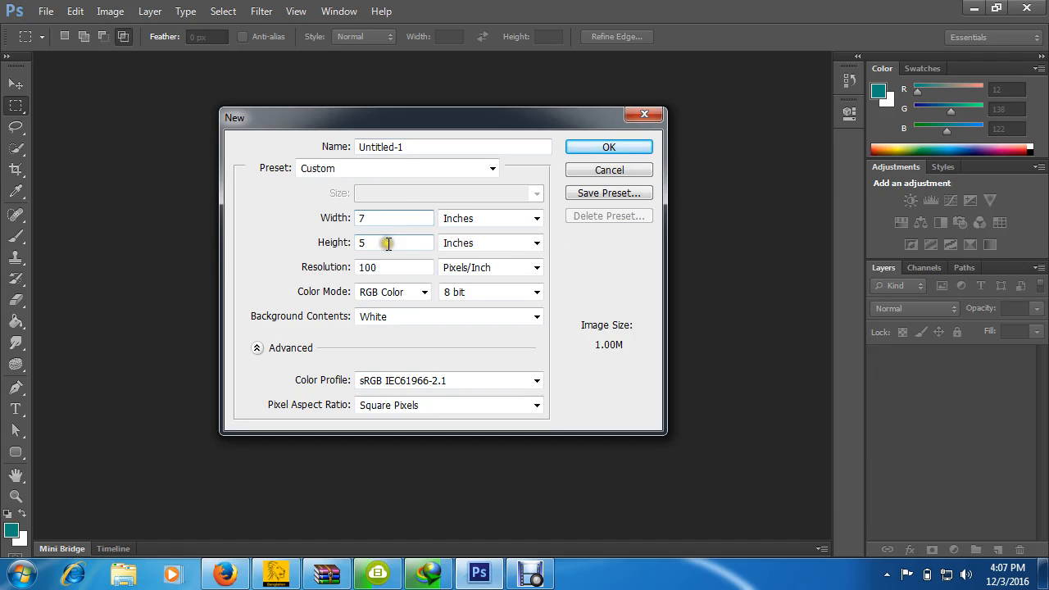
click(388, 242)
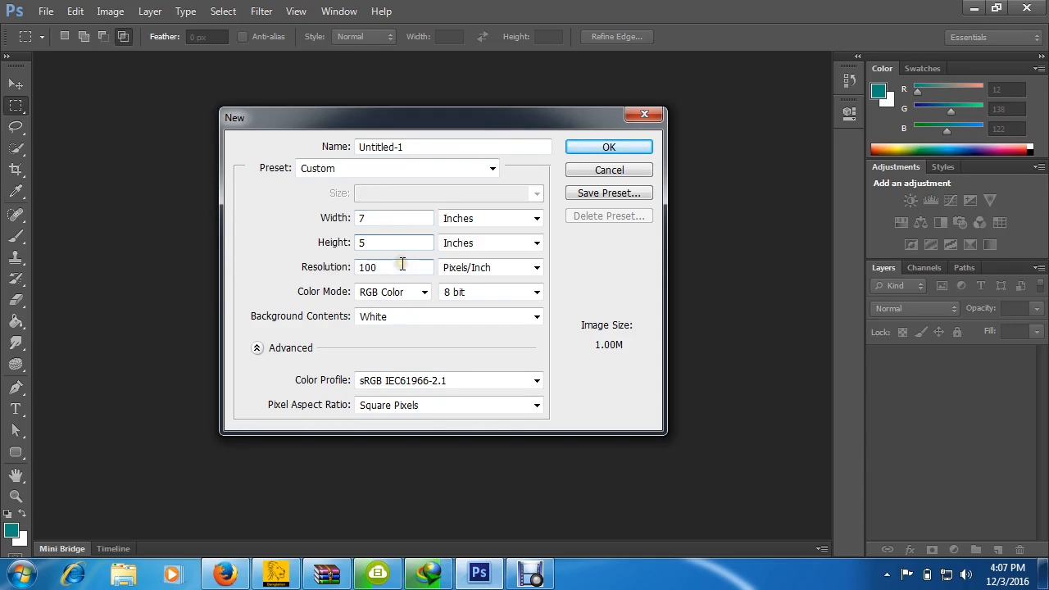
click(615, 145)
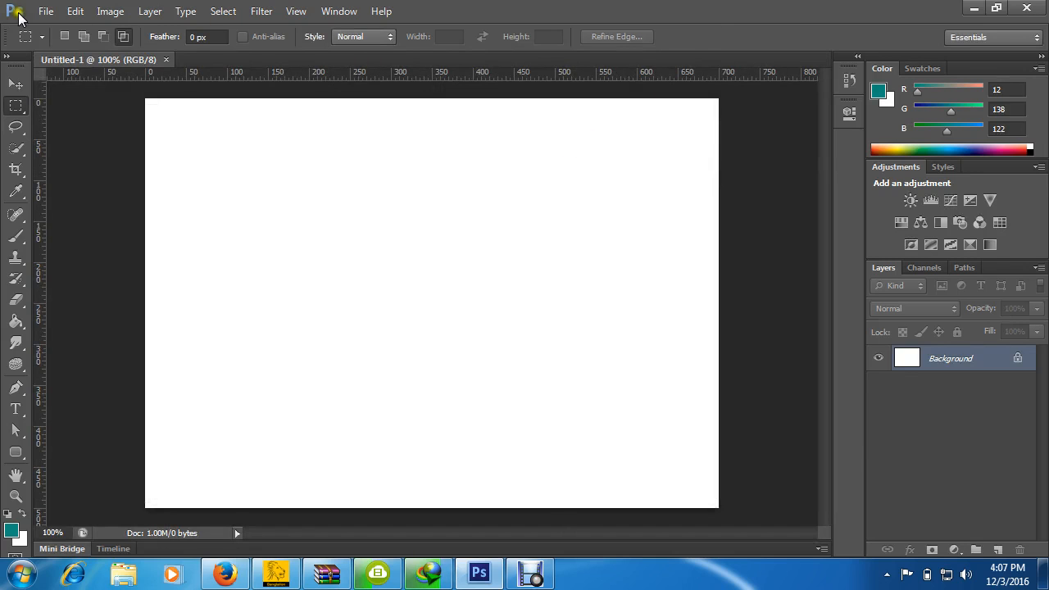
click(46, 11)
click(57, 30)
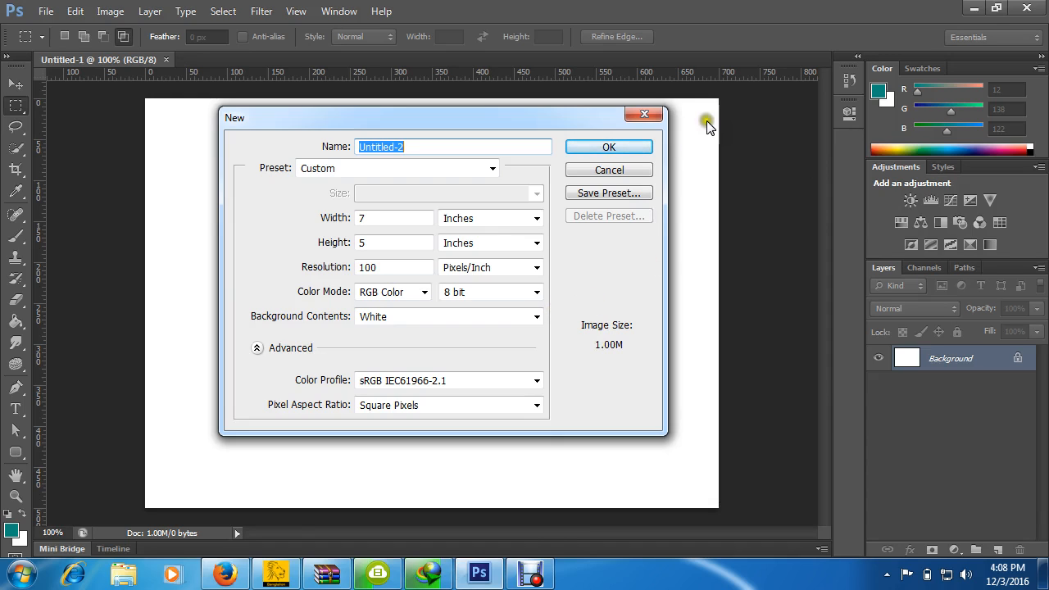
click(610, 170)
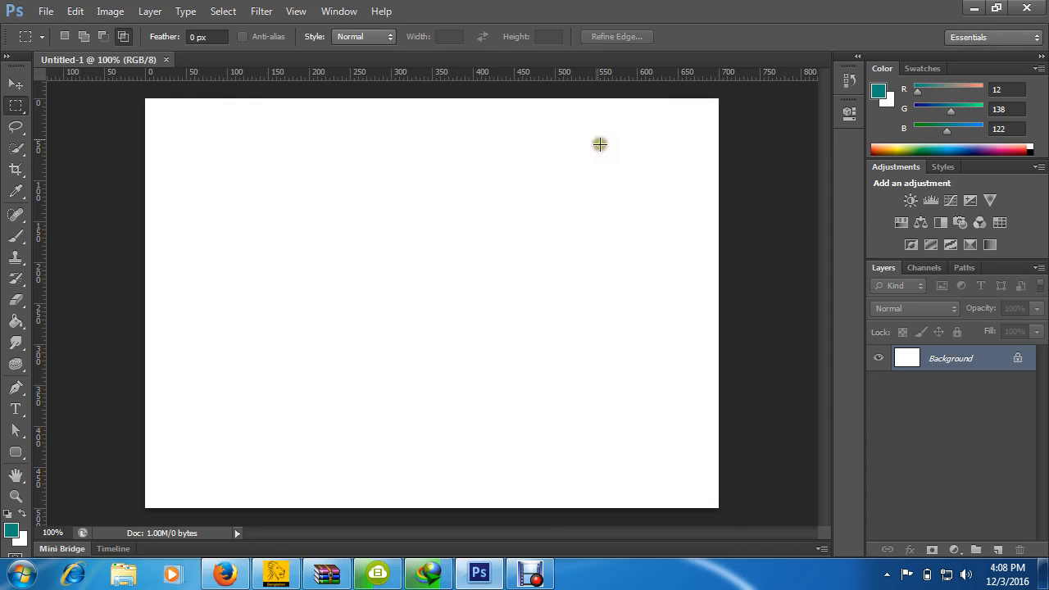
Examine the marquee tool variants available in the toolbox.
scroll(564, 104, up, 1)
scroll(564, 103, down, 1)
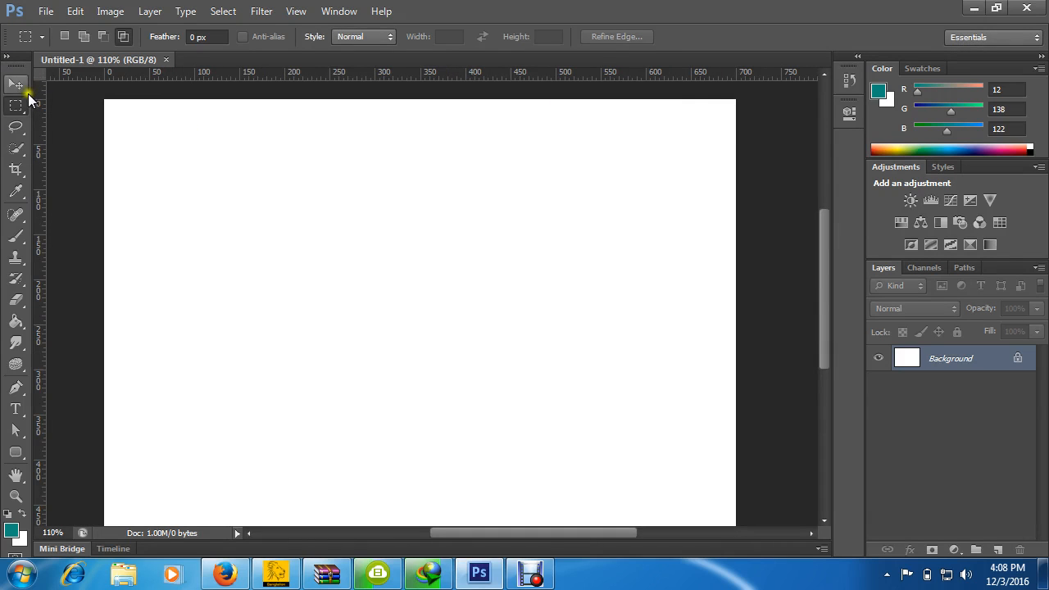
right_click(12, 108)
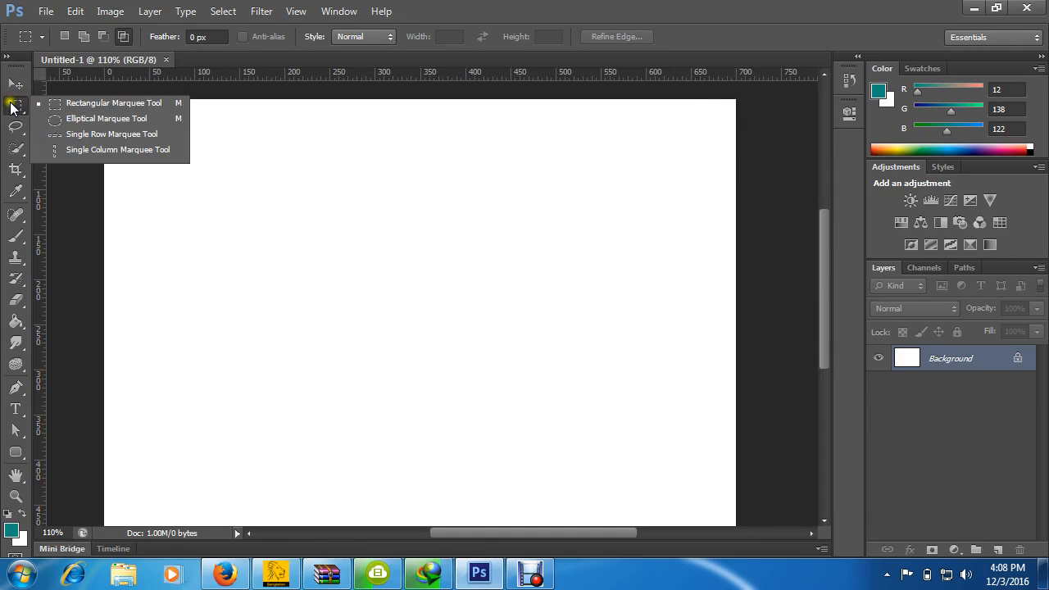
click(13, 107)
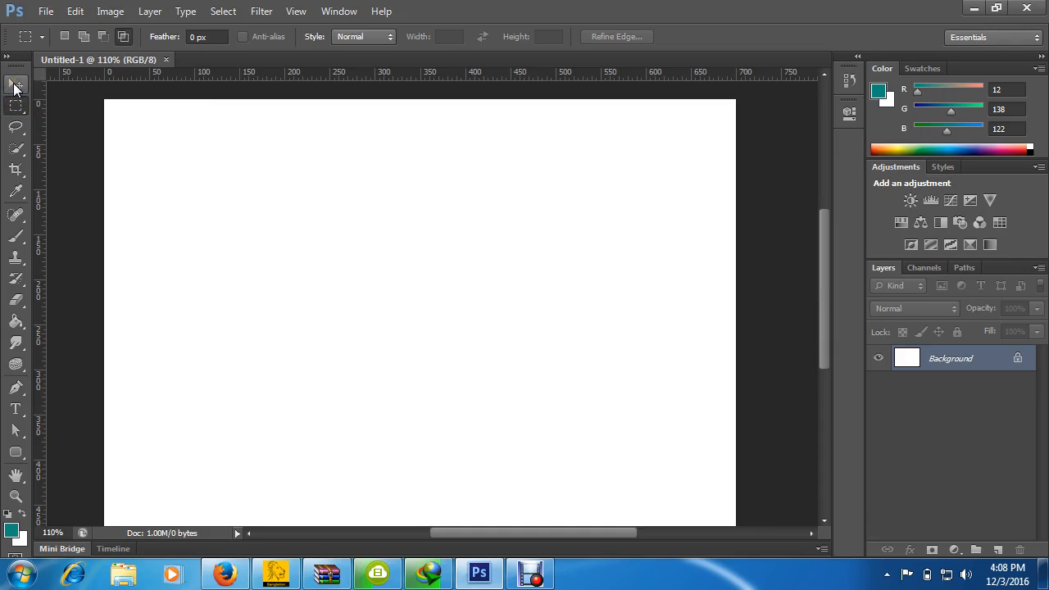
right_click(13, 106)
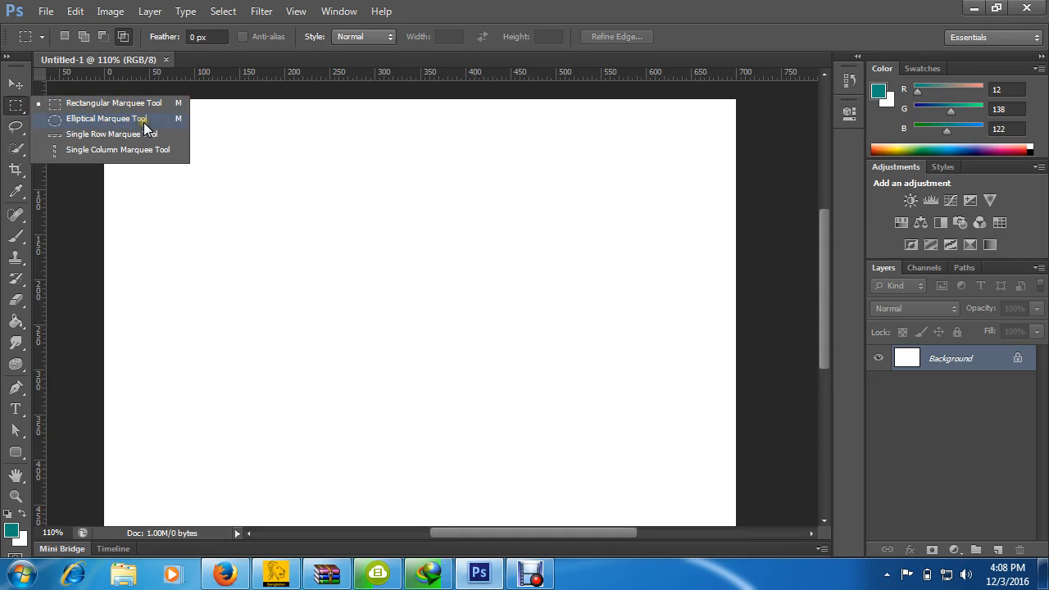
click(14, 111)
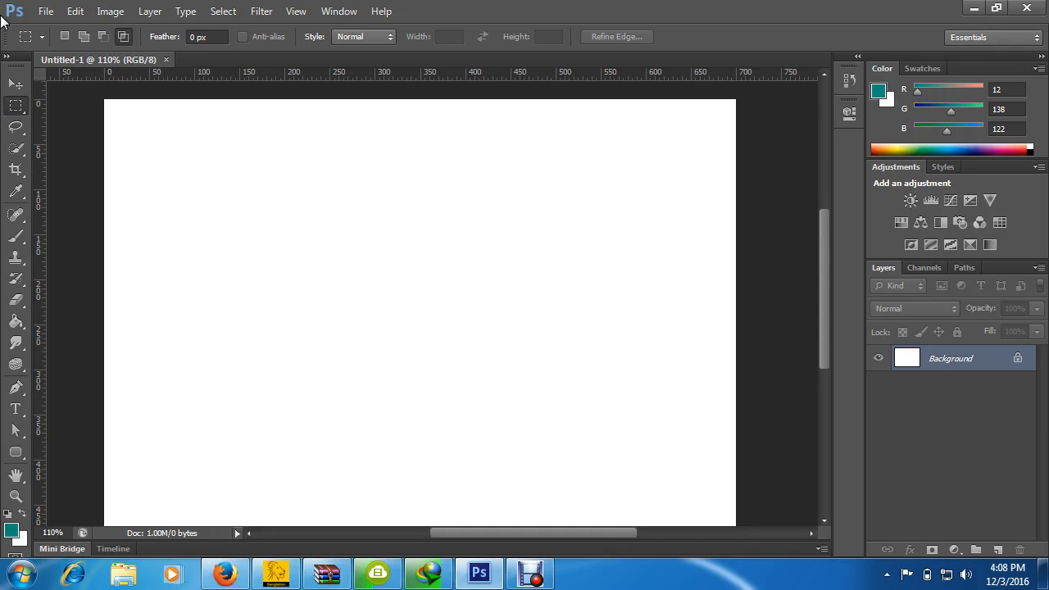
scroll(344, 287, down, 1)
scroll(381, 241, up, 2)
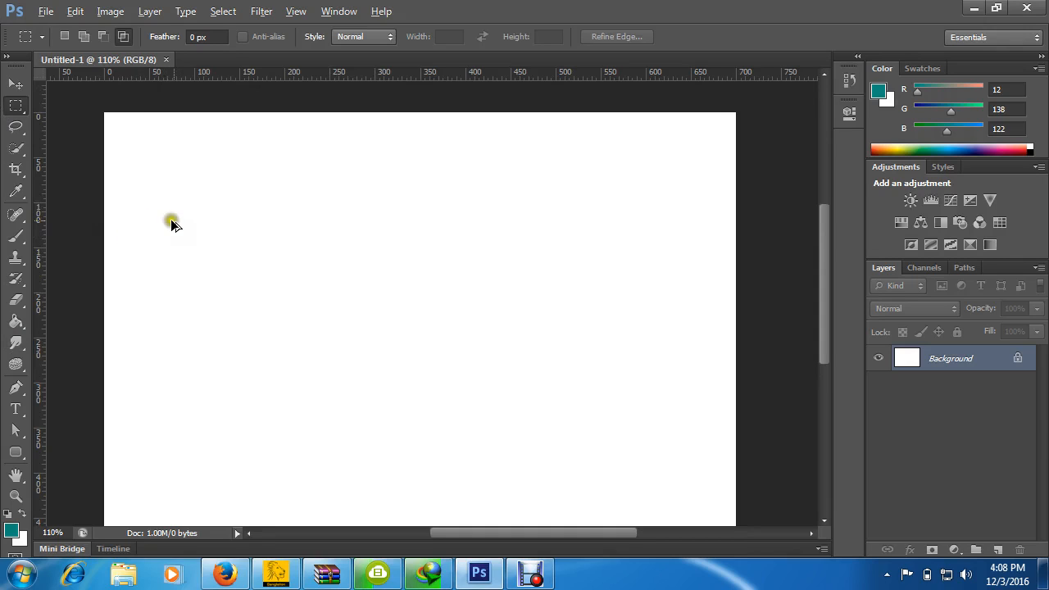
Try two separate rectangular marquee selections in Intersect mode at 100% zoom, the second about 208 by 193 px.
key(ctrl+minus)
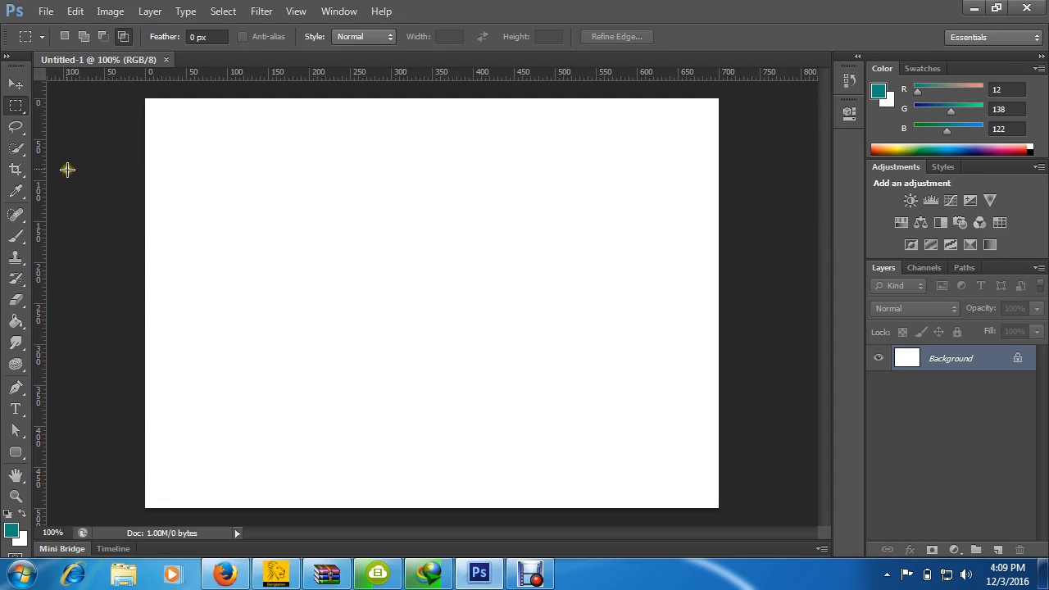
drag(254, 153, 367, 252)
drag(433, 189, 604, 335)
click(515, 220)
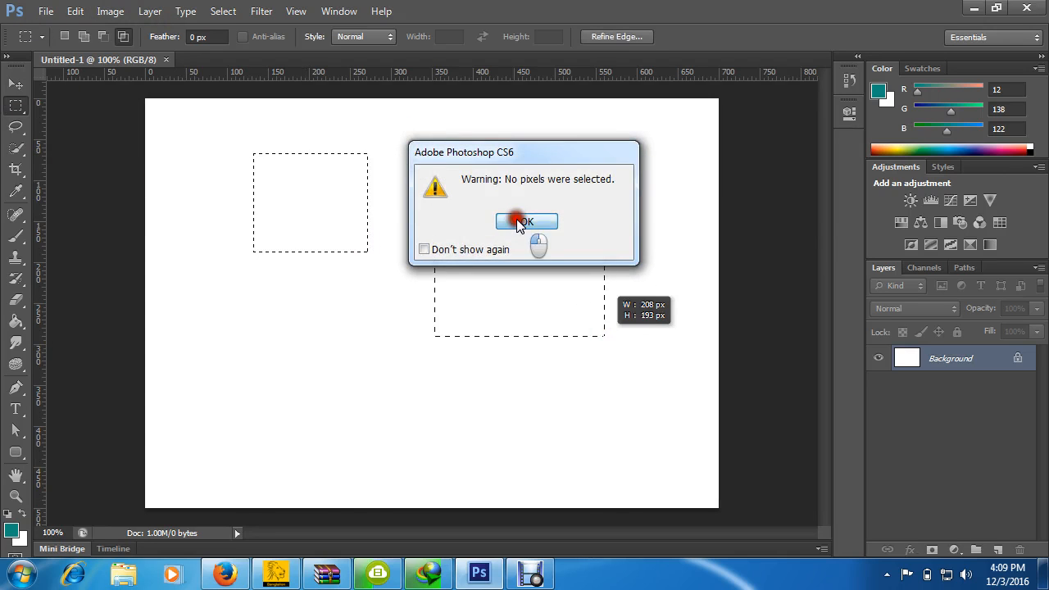
Set the Rectangular Marquee tool to New Selection mode, and practise drawing and clearing rectangular selections on the canvas.
click(65, 36)
drag(188, 178, 302, 277)
drag(375, 175, 568, 296)
click(326, 148)
drag(423, 125, 551, 262)
drag(579, 150, 696, 274)
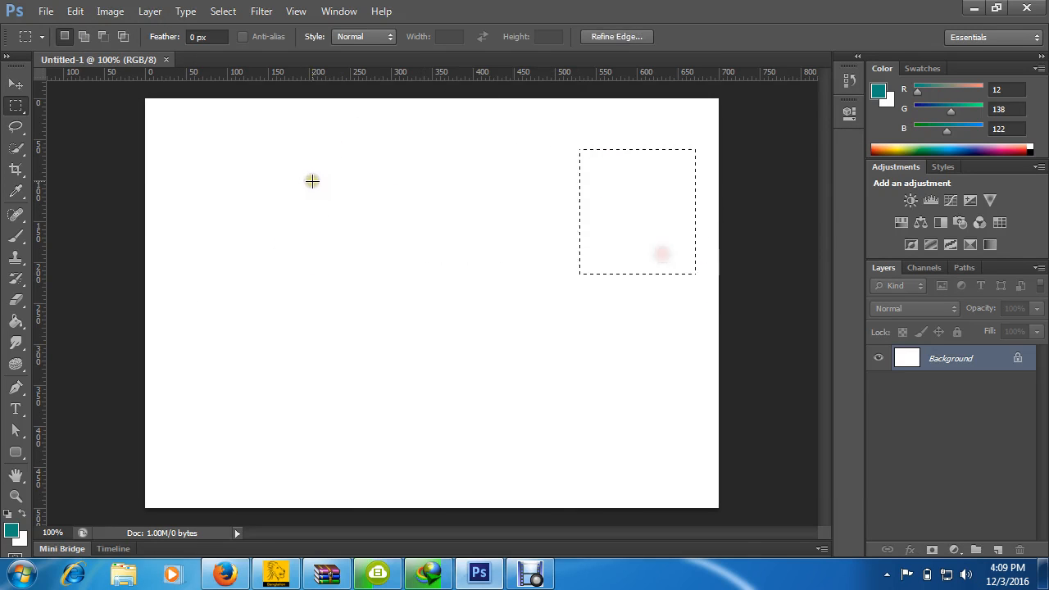
drag(192, 144, 424, 314)
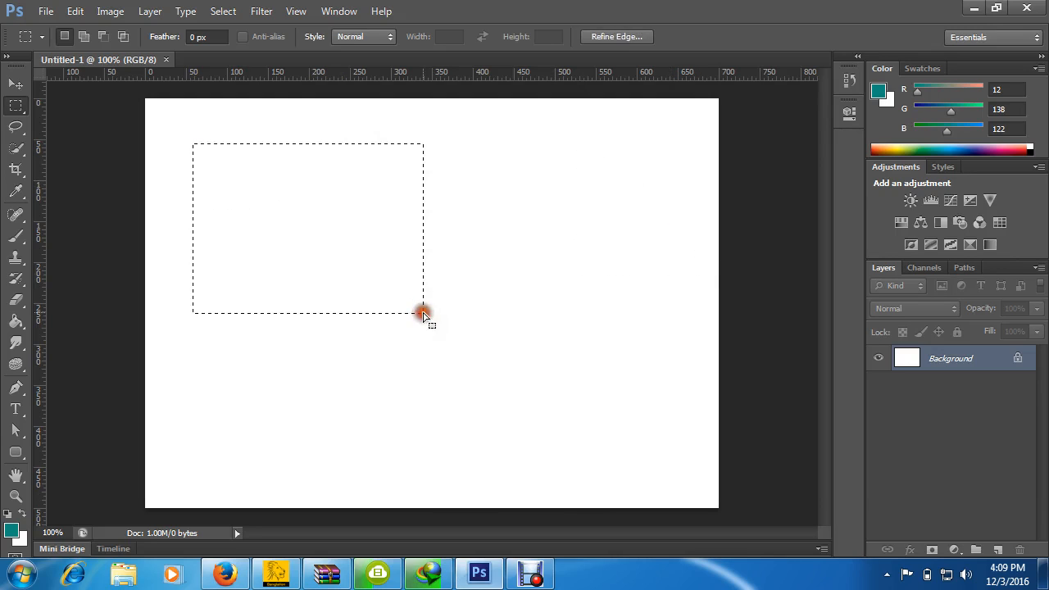
click(533, 181)
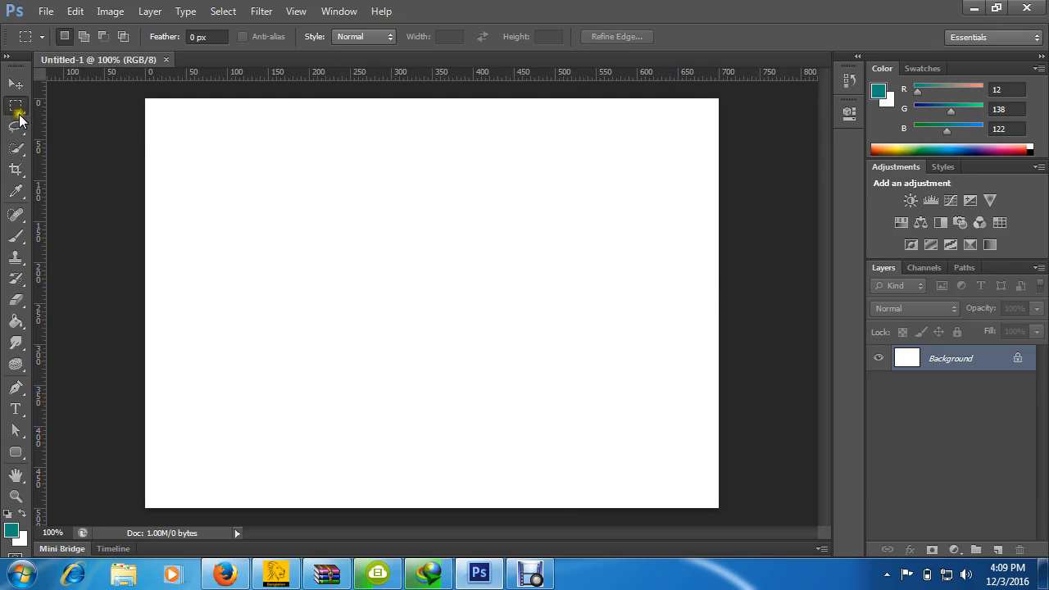
Draw a tall ellipse with the Elliptical Marquee tool, and try a second, separate ellipse beside it in Subtract mode.
drag(18, 109, 77, 120)
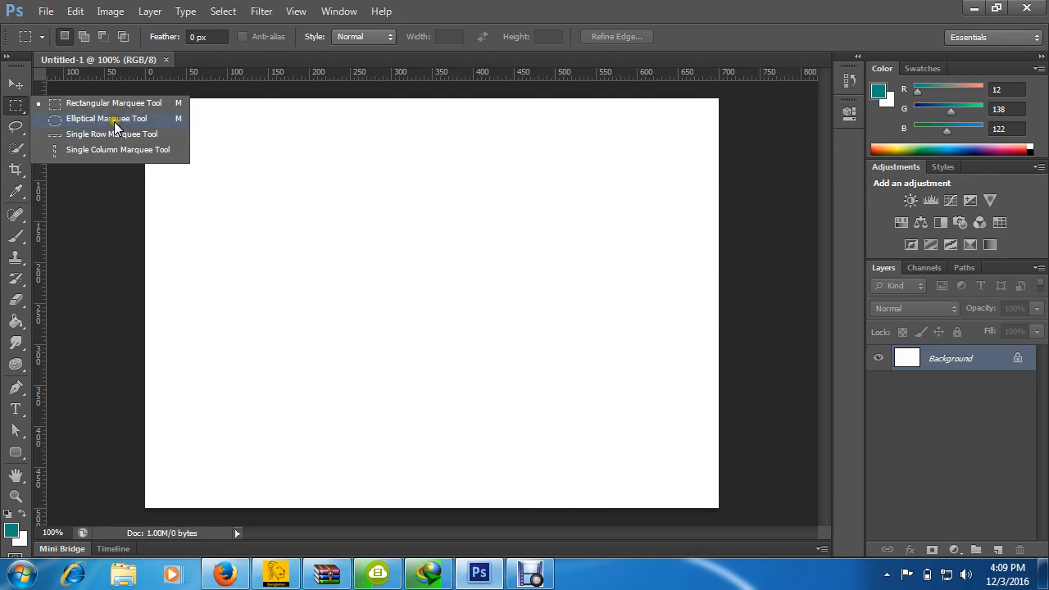
click(115, 121)
drag(275, 143, 405, 386)
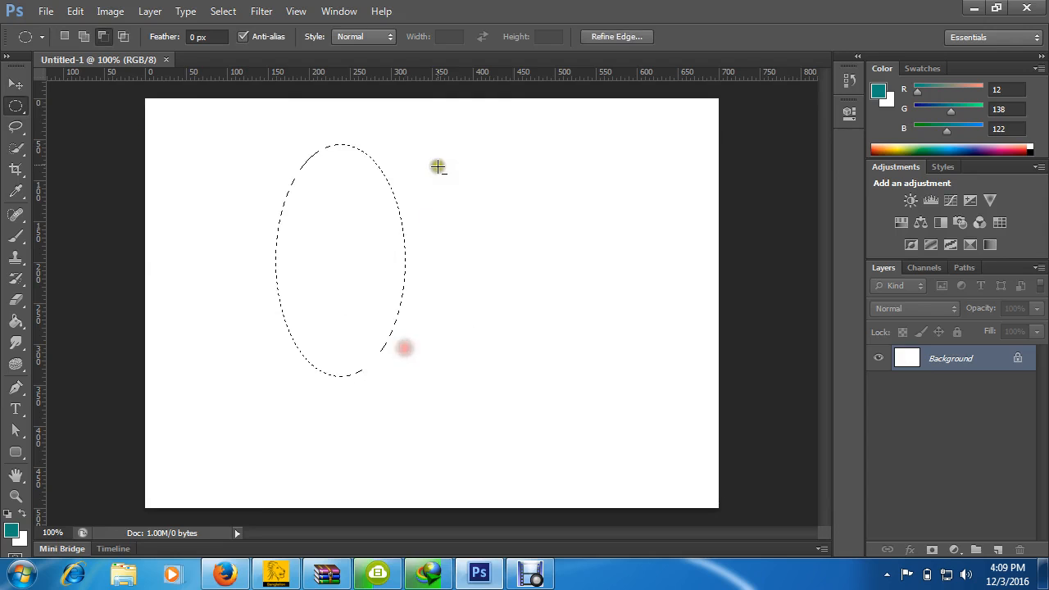
drag(435, 161, 541, 264)
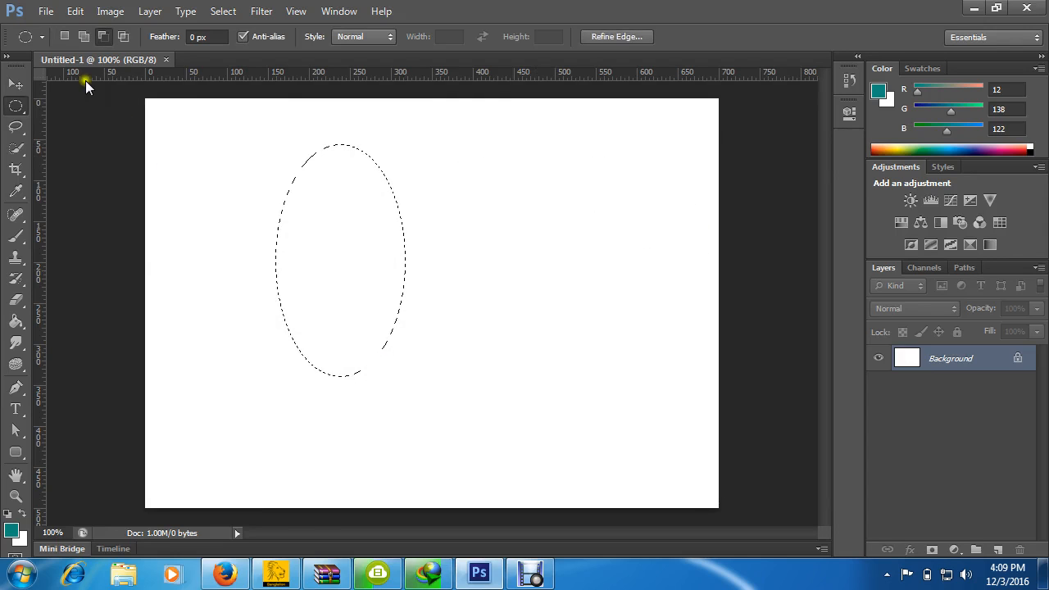
Replace the ellipse with a nearly circular selection of about 167 by 166 px near the canvas centre in New Selection mode.
click(65, 36)
click(188, 129)
drag(385, 188, 524, 314)
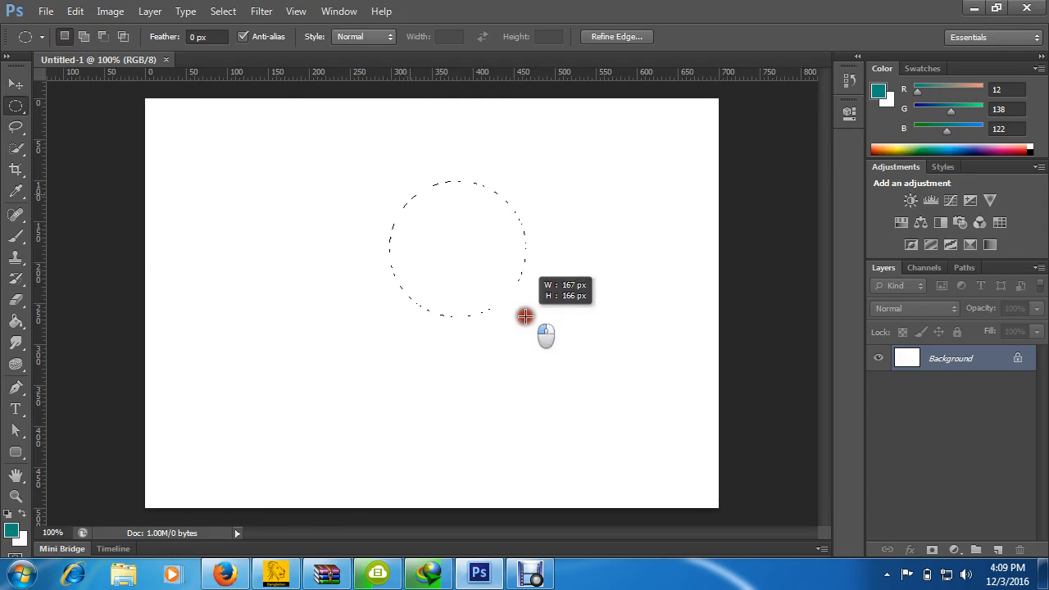
Practise drawing replacement ellipses across the canvas with the Elliptical Marquee tool in New Selection mode, and clear the last one.
drag(520, 171, 653, 295)
drag(359, 172, 522, 333)
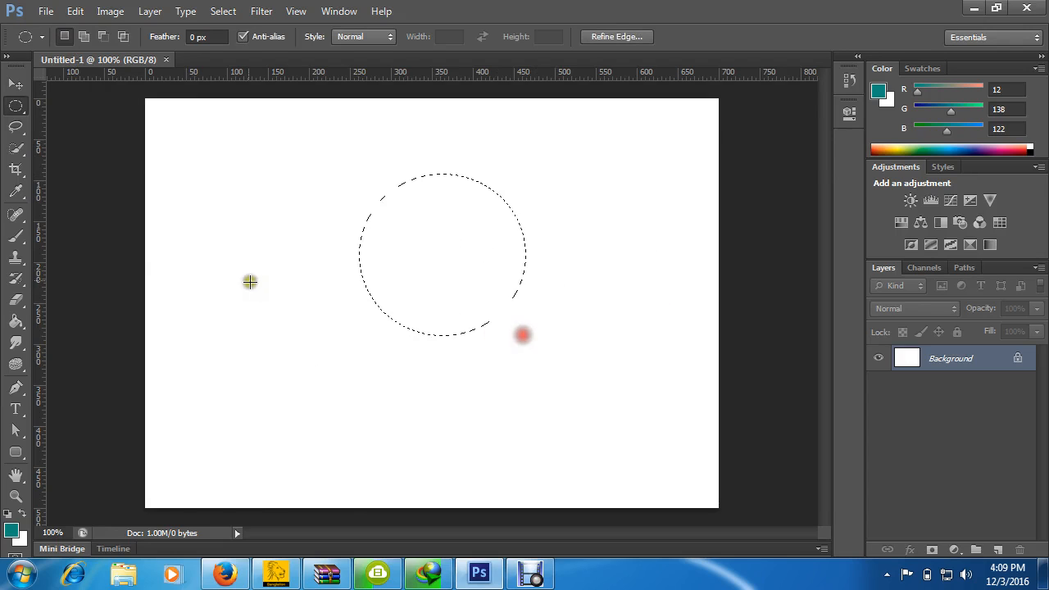
drag(253, 241, 444, 386)
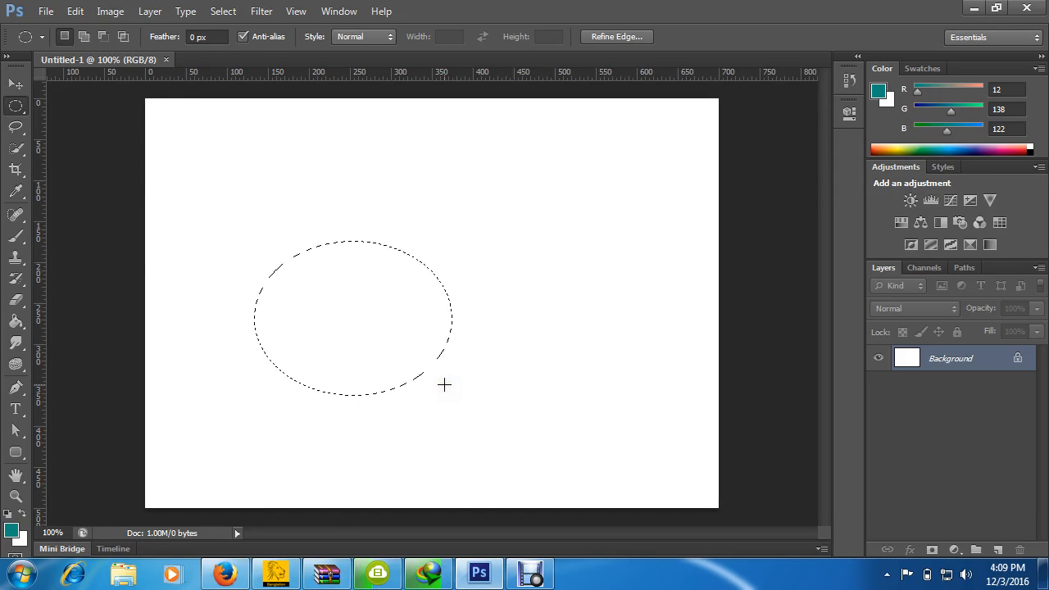
click(374, 283)
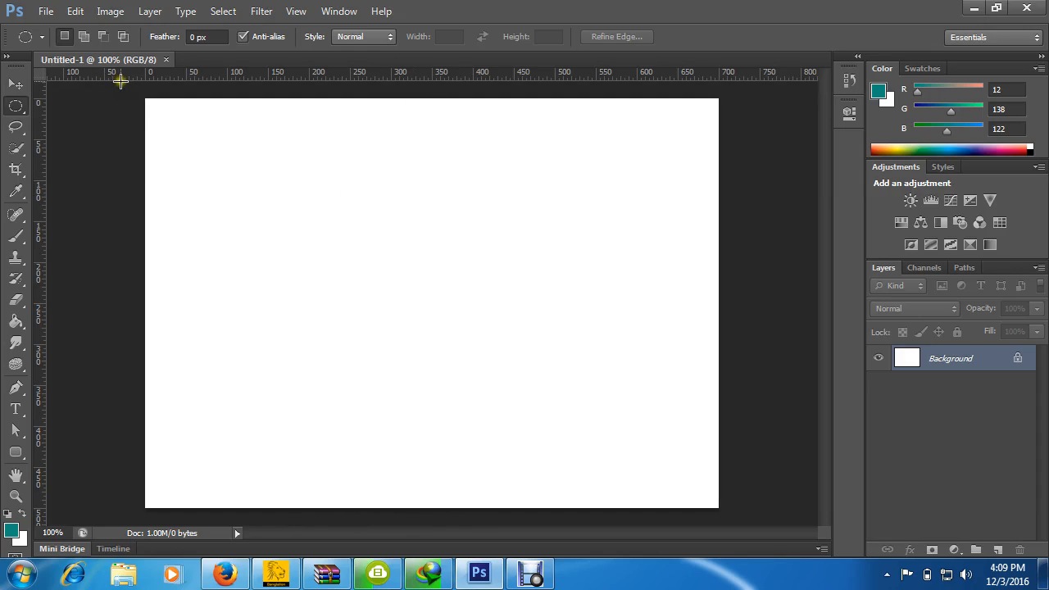
Examine the marquee tool variants and compare the options of the Move, Elliptical Marquee and Eyedropper tools.
click(15, 105)
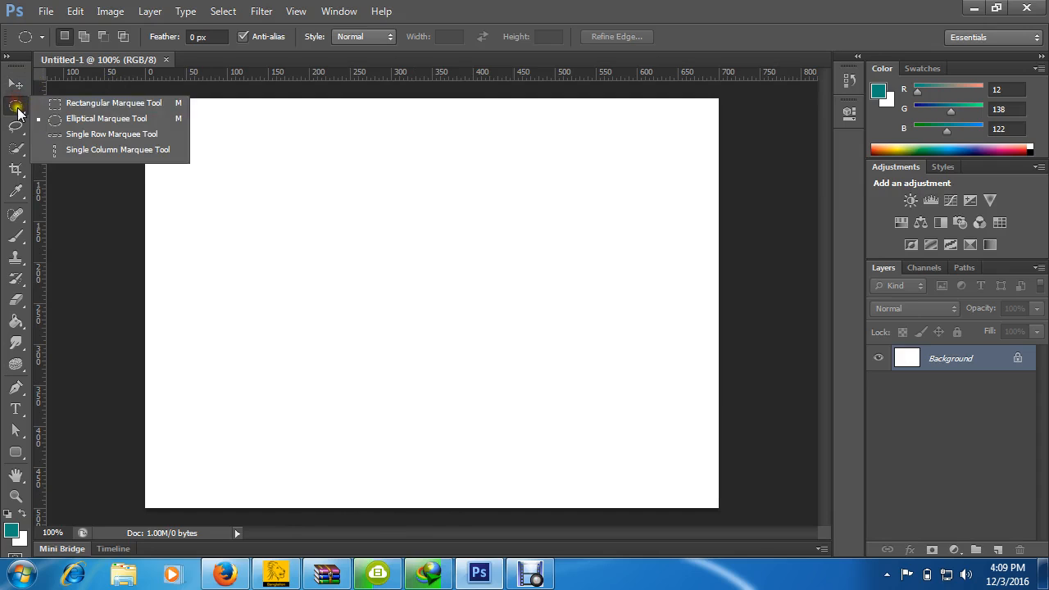
click(16, 105)
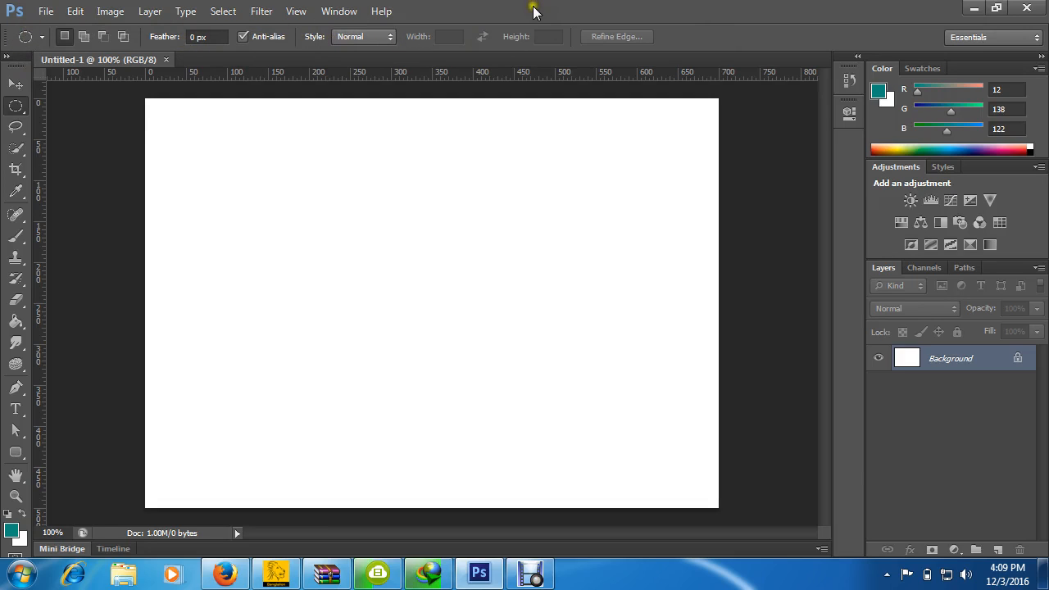
click(16, 85)
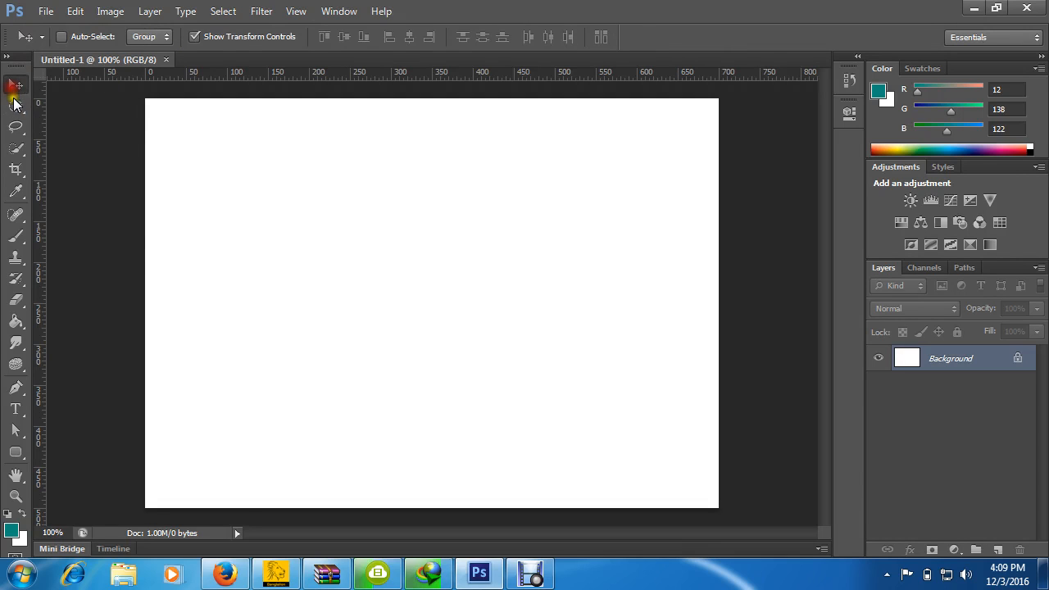
click(16, 105)
click(16, 85)
click(16, 187)
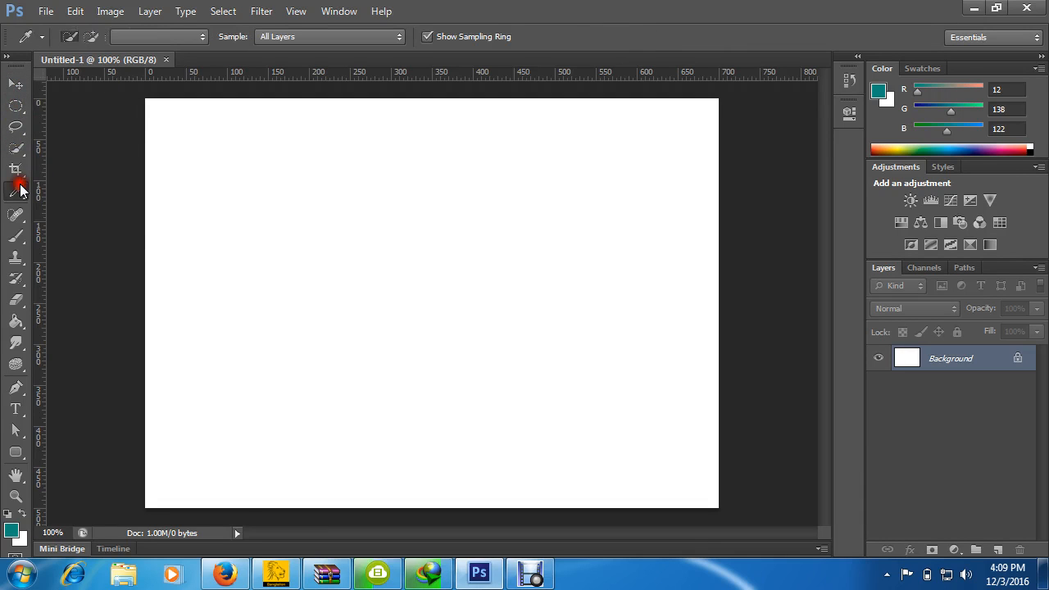
click(16, 84)
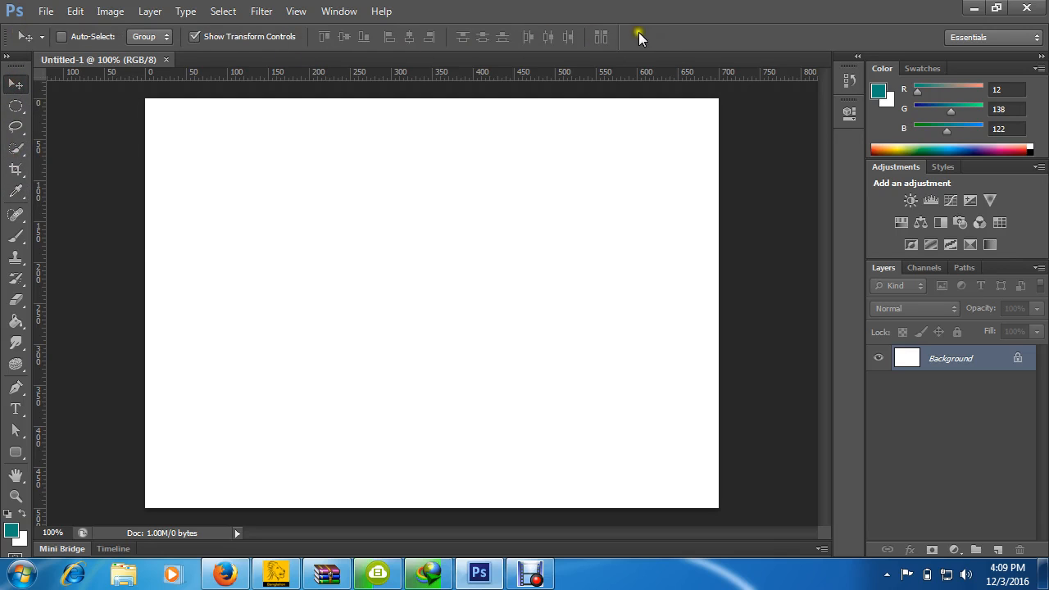
Switch through the selection, eyedropper, healing, brush, Clone Stamp and History Brush tools to examine how their options differ.
click(15, 105)
click(16, 128)
click(18, 148)
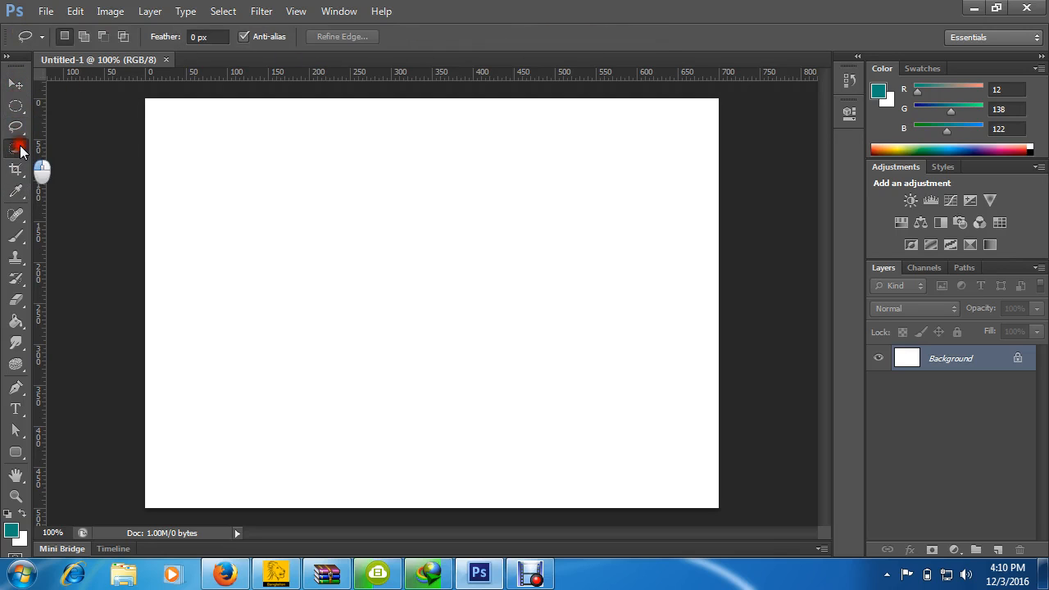
click(15, 191)
click(15, 215)
click(15, 237)
click(16, 256)
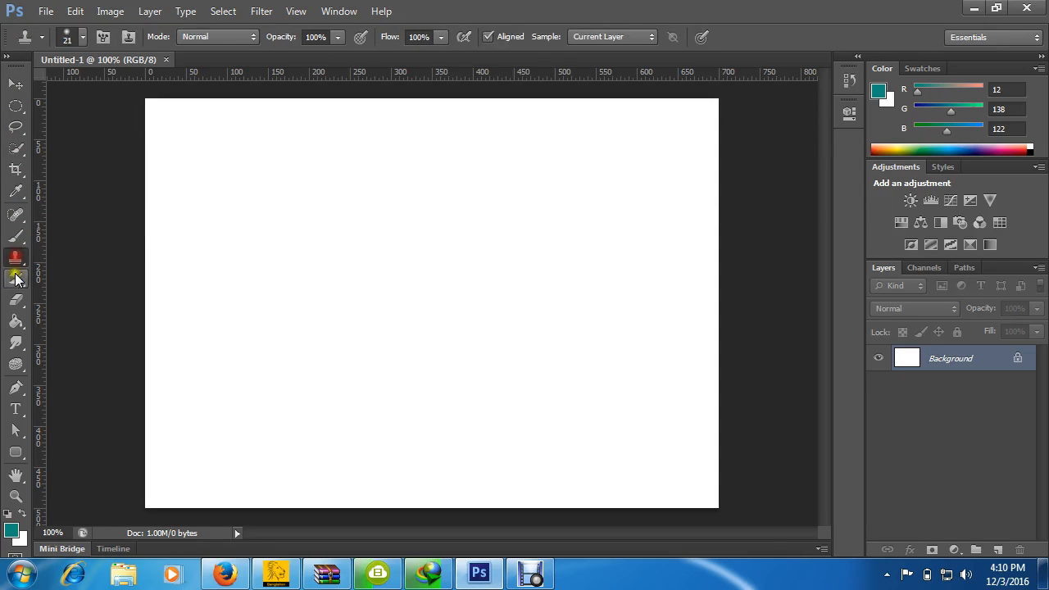
click(16, 279)
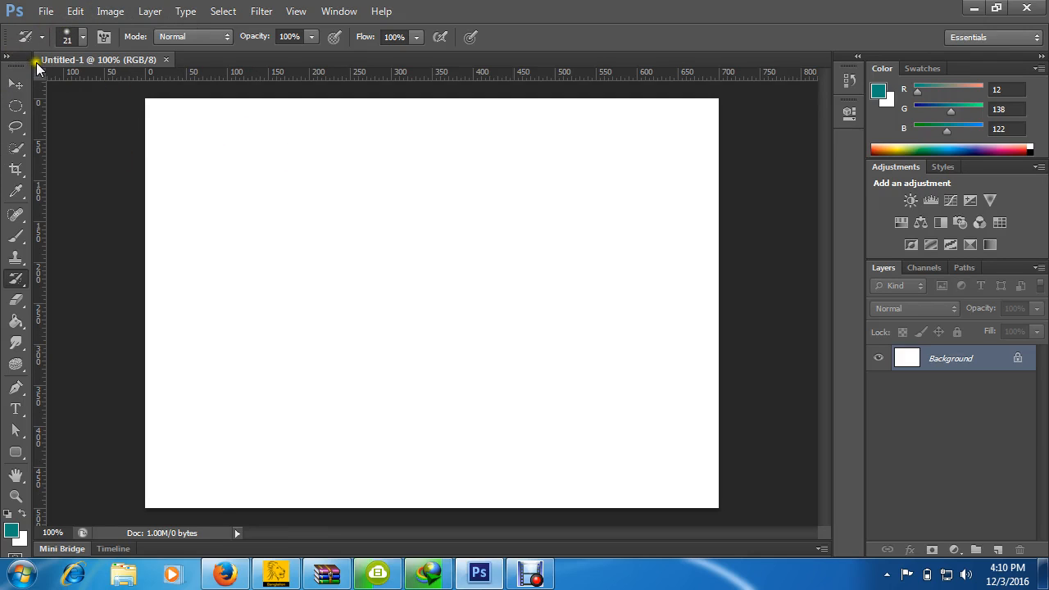
Switch to the Rectangular Marquee tool and draw a large rectangular selection around the canvas centre in New Selection mode.
click(15, 106)
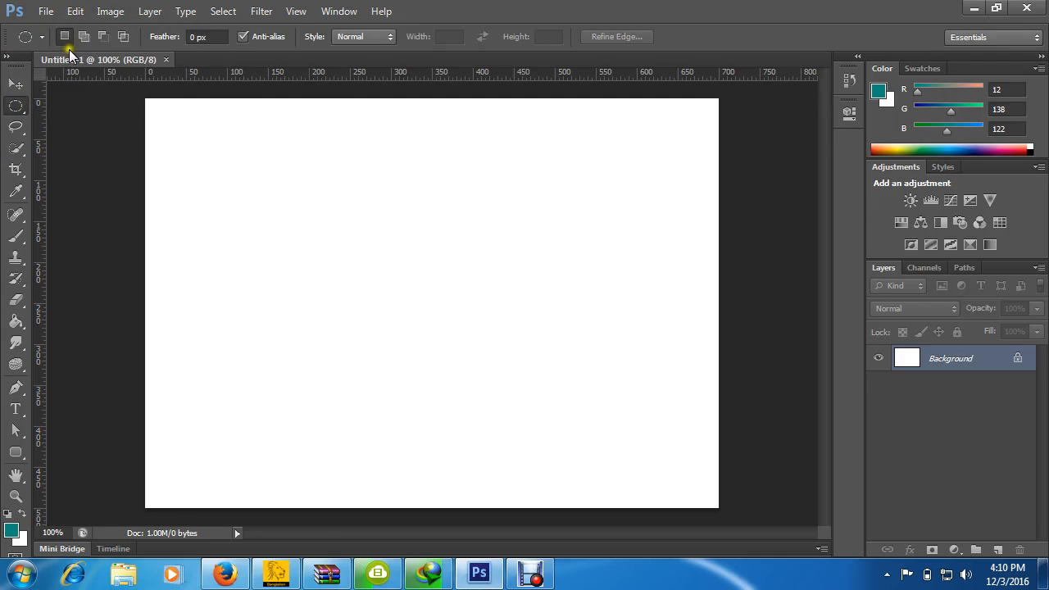
right_click(15, 107)
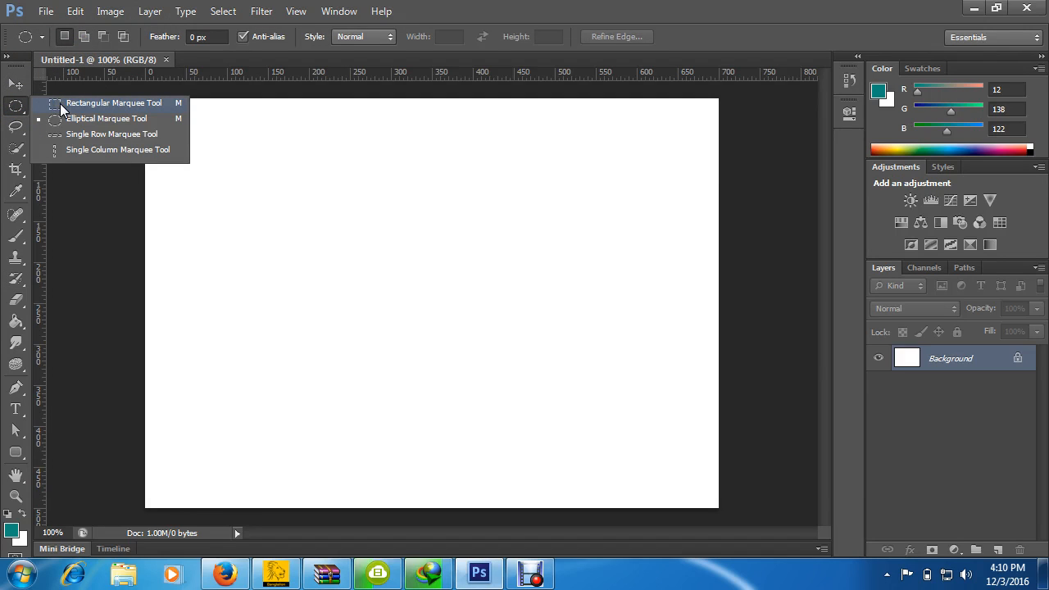
click(59, 104)
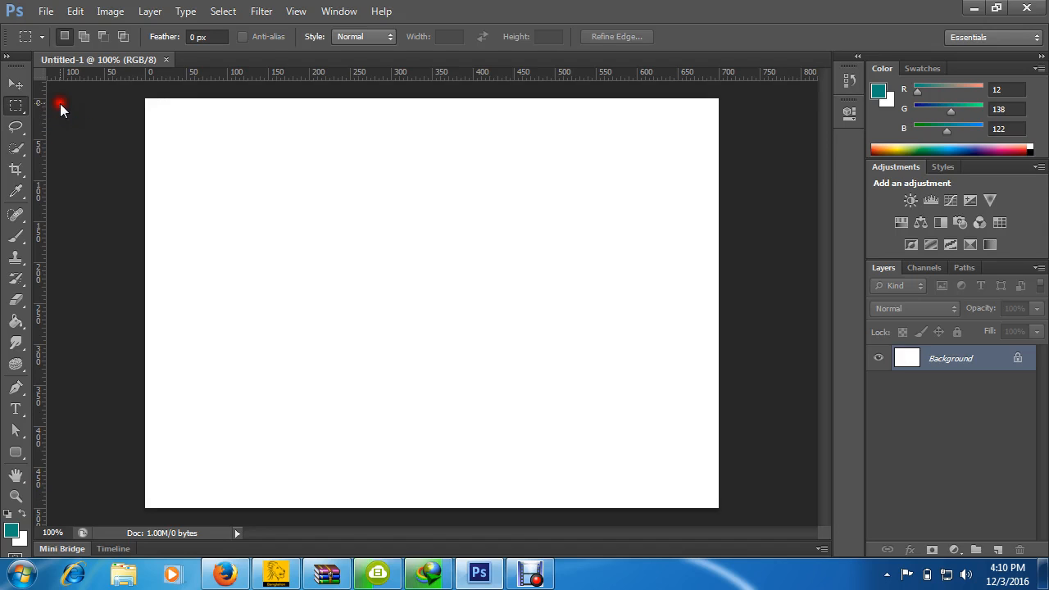
drag(268, 177, 554, 375)
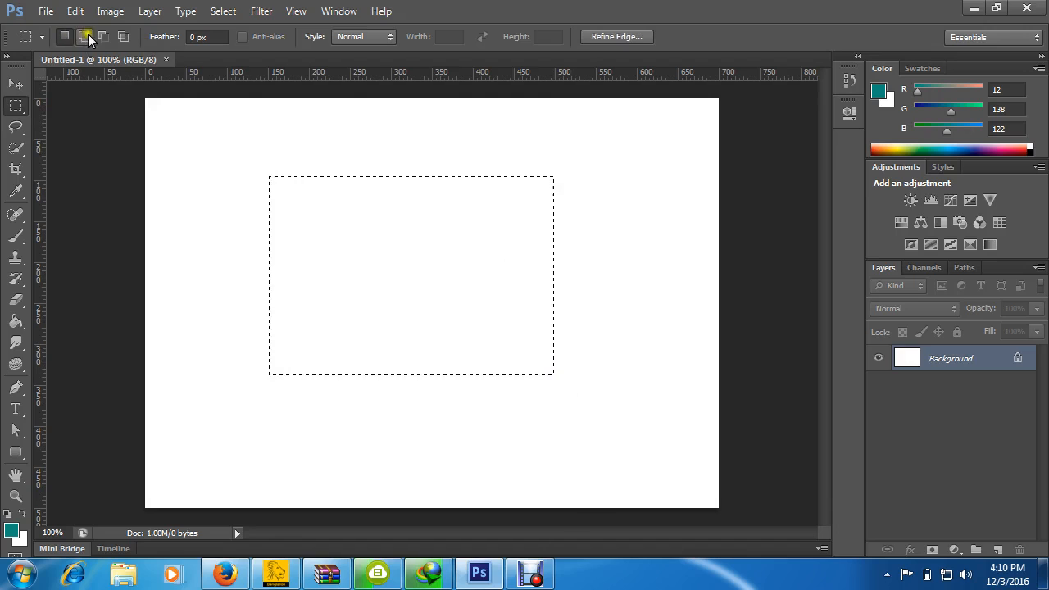
Practise replacing and moving rectangular selections around the canvas in New Selection mode, and clear the last one.
drag(178, 138, 296, 237)
drag(333, 198, 454, 320)
drag(171, 113, 333, 254)
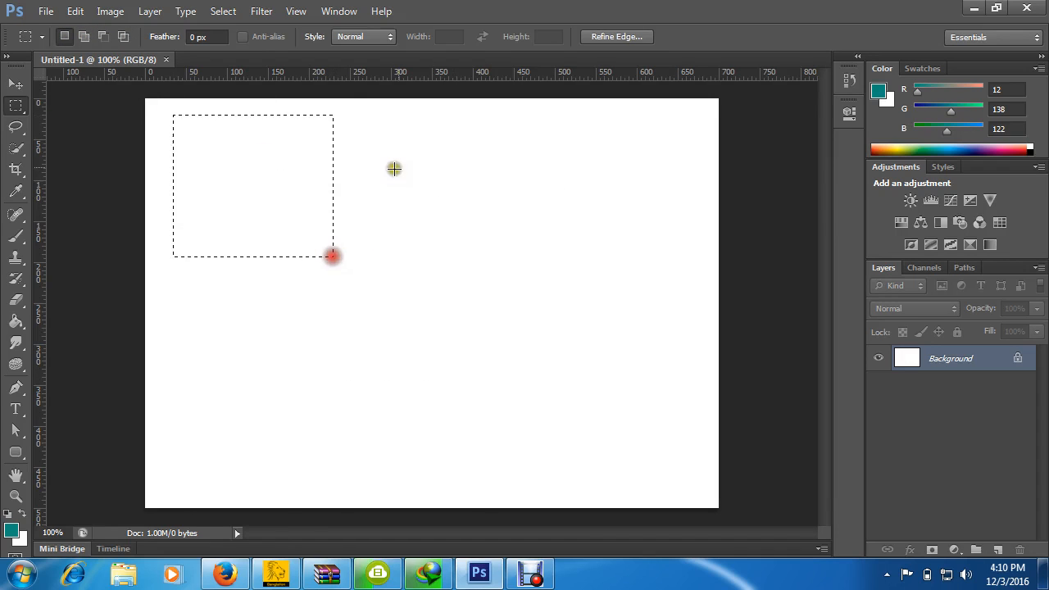
drag(402, 164, 535, 278)
drag(579, 131, 688, 267)
drag(438, 104, 592, 290)
drag(546, 173, 591, 226)
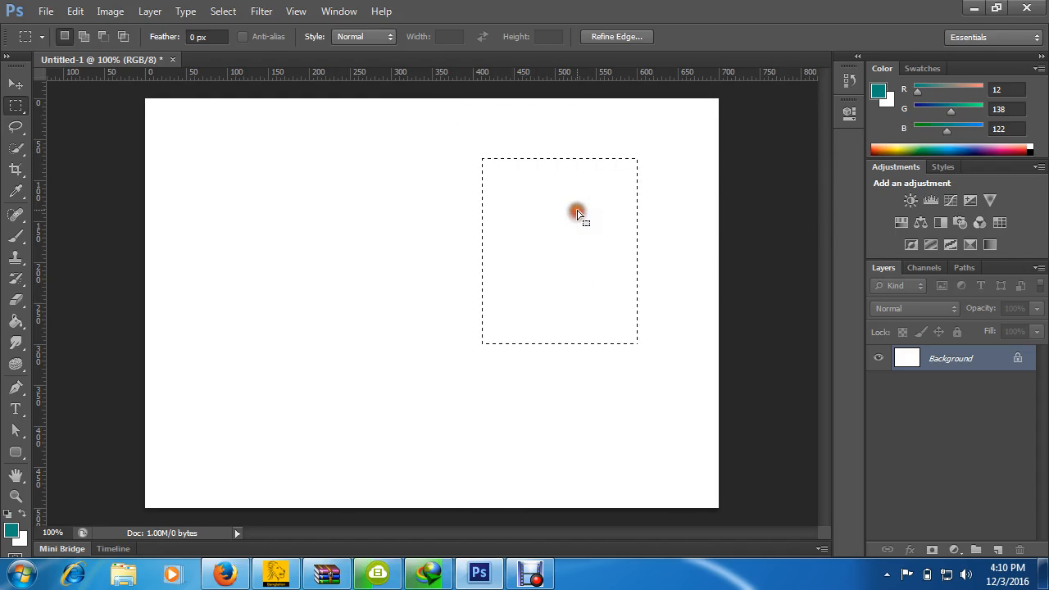
drag(401, 139, 708, 421)
click(345, 112)
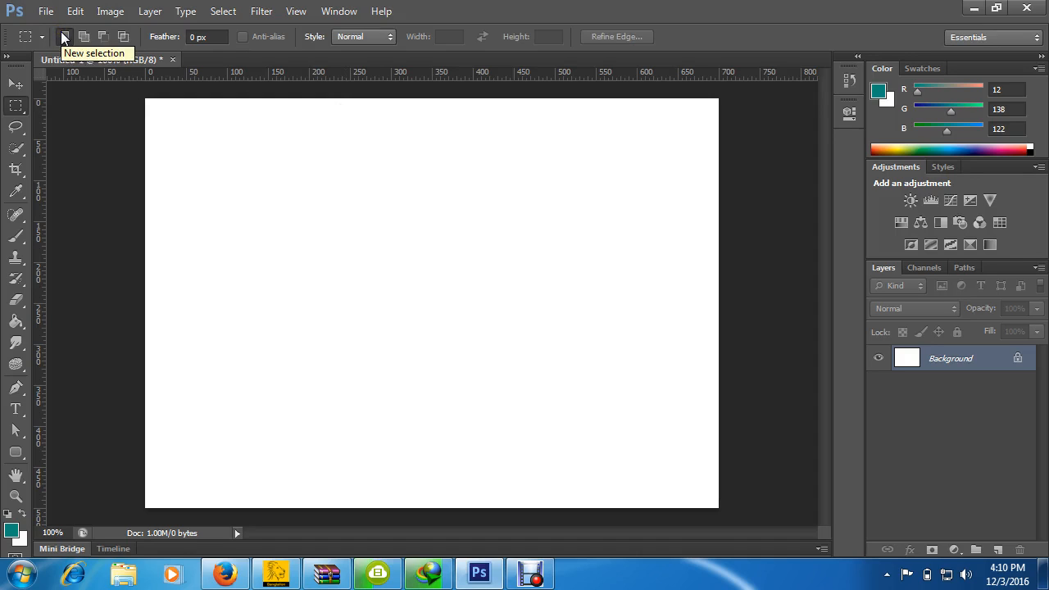
Draw a rectangular selection in the upper-left part of the canvas, and extend it with three more rectangles in Add to Selection mode.
click(84, 37)
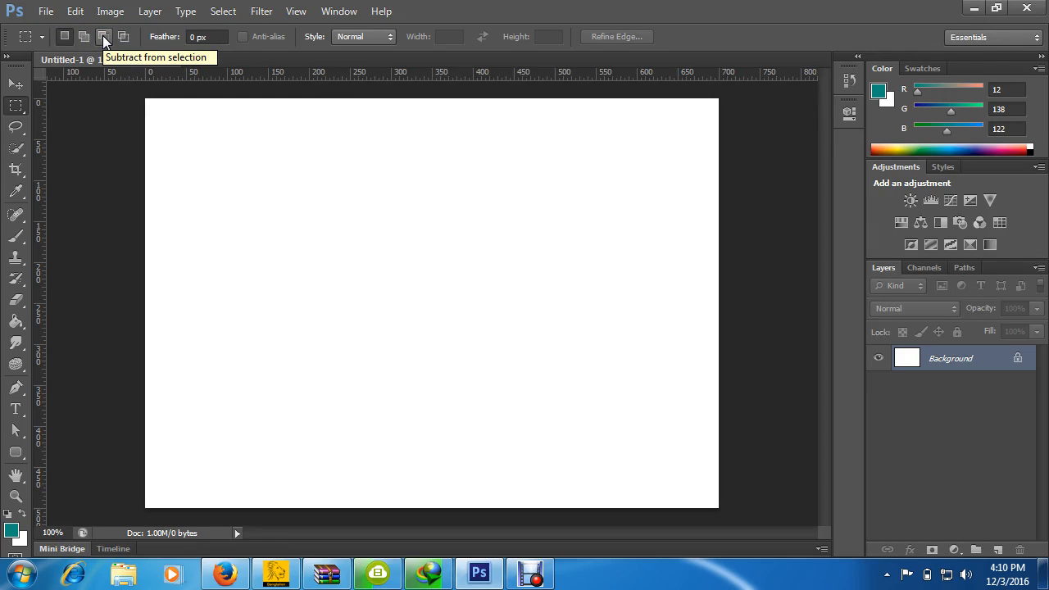
click(124, 37)
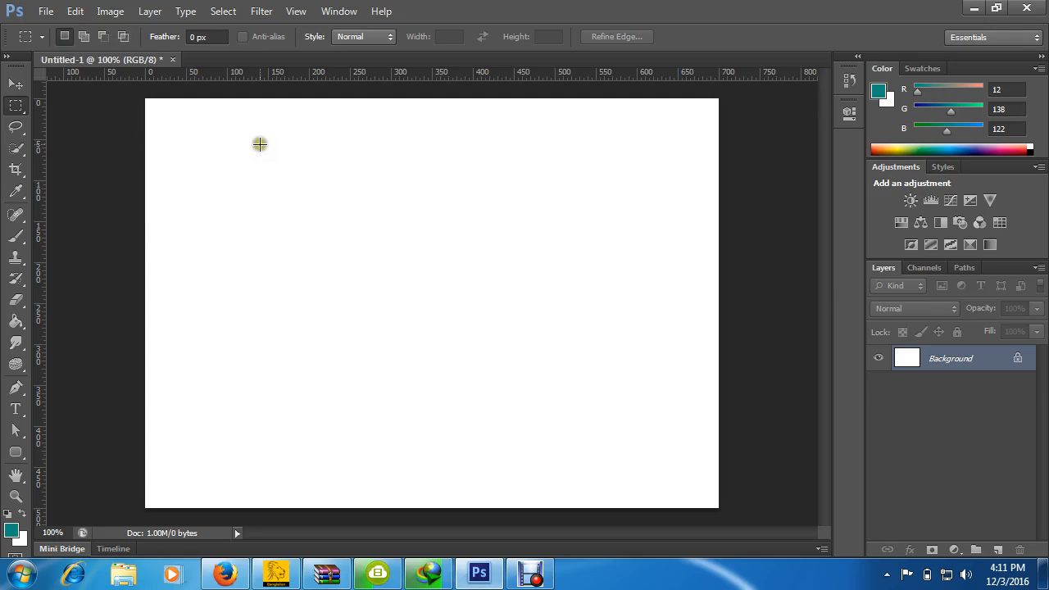
drag(243, 140, 416, 305)
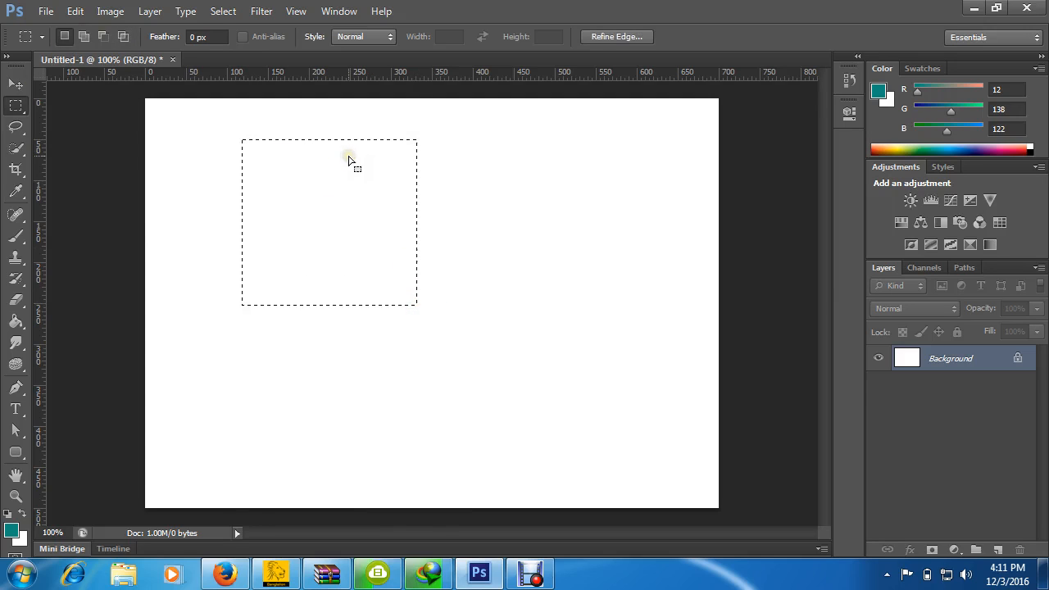
click(84, 37)
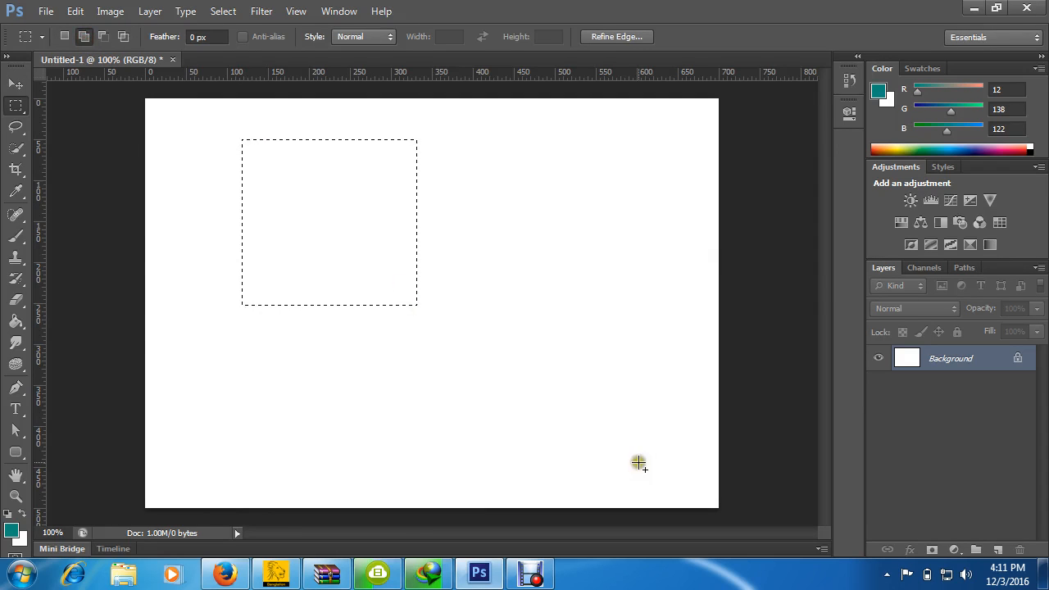
drag(470, 347, 311, 216)
drag(449, 182, 529, 251)
drag(574, 344, 514, 217)
Cut three rectangles from the lower edge of the combined selection in Subtract from Selection mode, and deselect everything.
click(103, 36)
drag(223, 279, 301, 349)
drag(279, 311, 402, 403)
drag(491, 407, 336, 276)
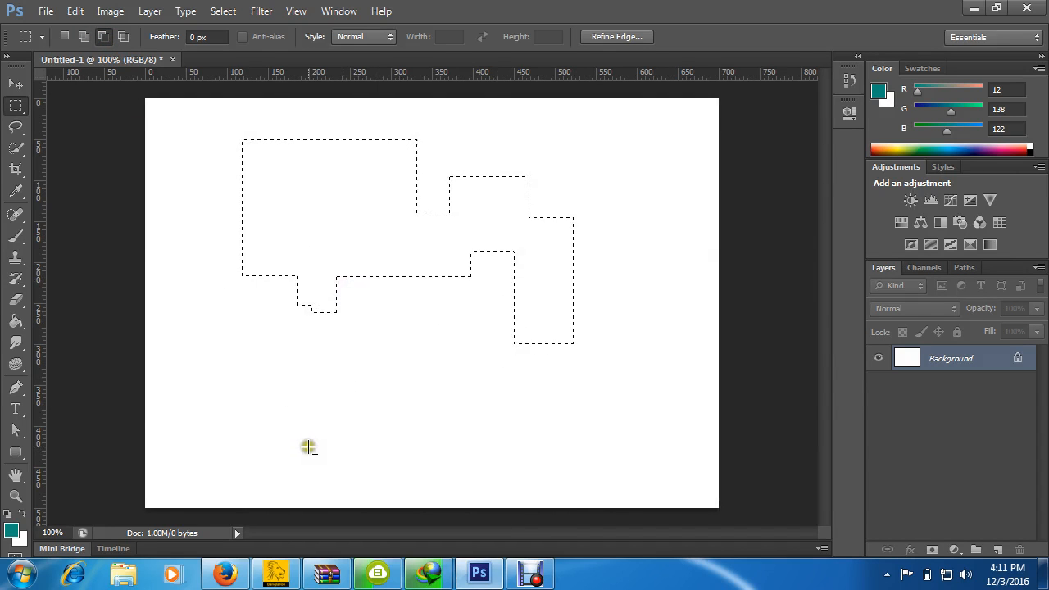
key(ctrl+d)
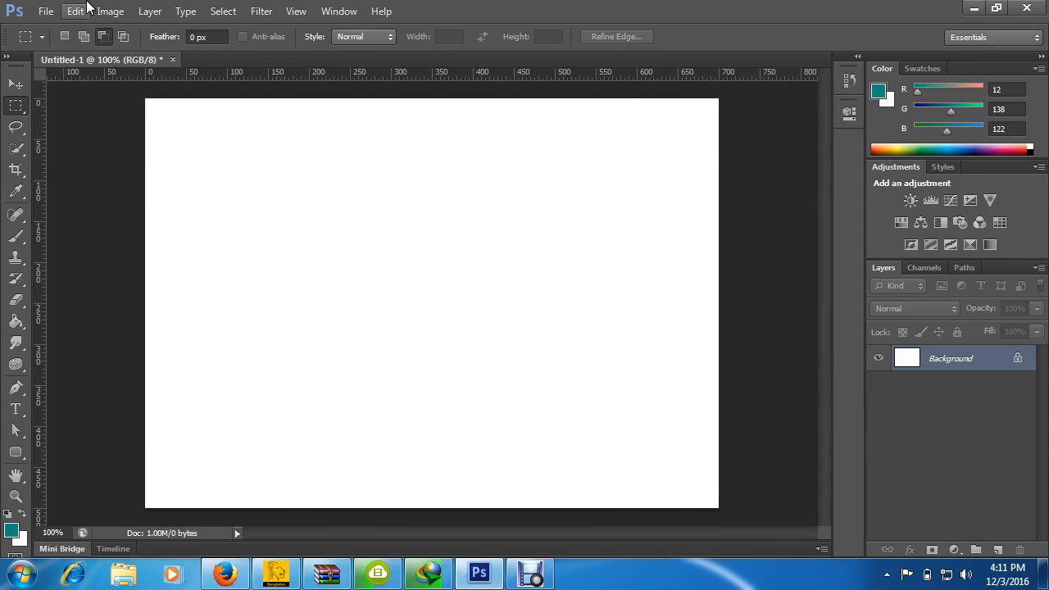
Review the lasso tool variants and activate the standard Lasso Tool.
click(23, 108)
click(23, 108)
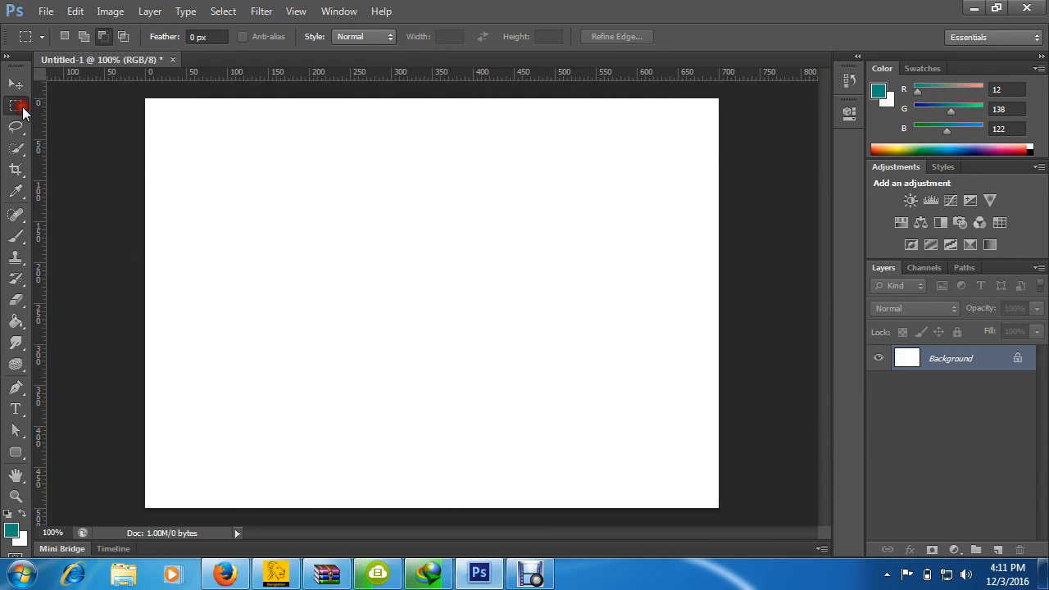
click(17, 125)
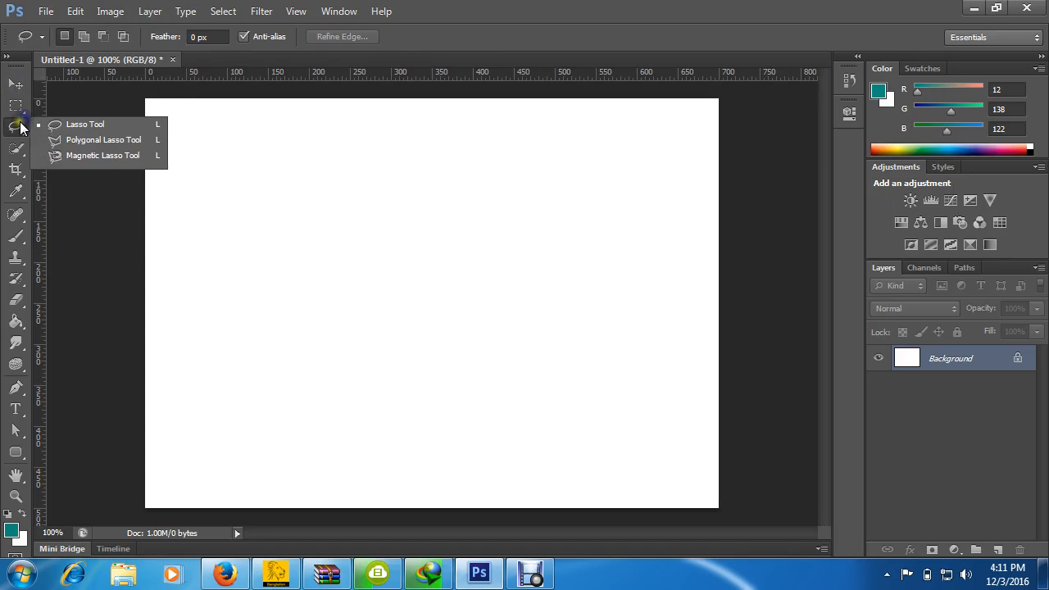
click(19, 126)
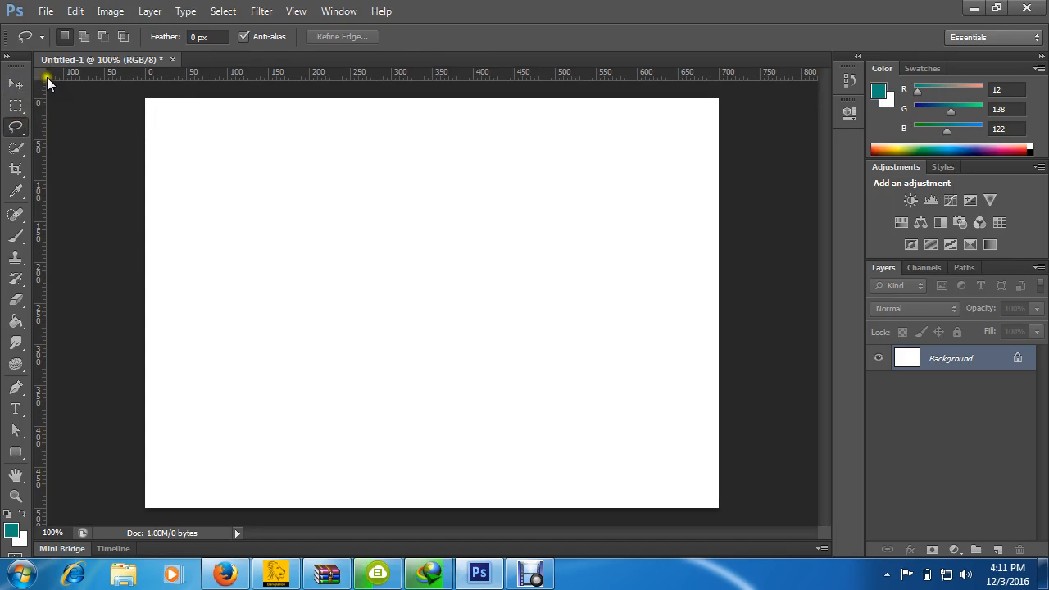
click(16, 127)
right_click(30, 133)
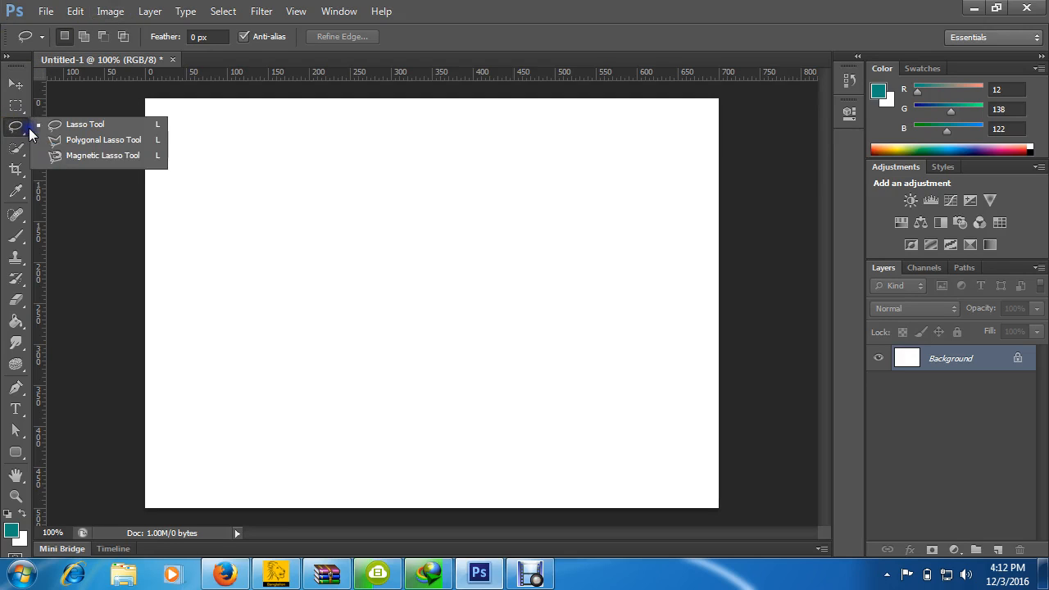
click(19, 125)
right_click(22, 130)
click(85, 127)
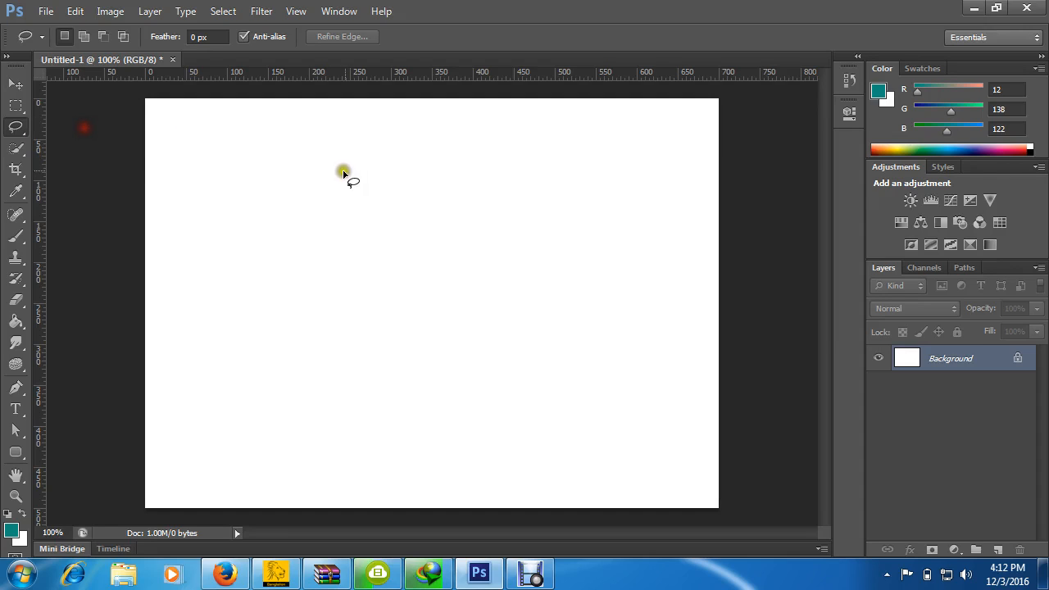
Try an irregular freehand lasso selection in the canvas's upper middle, move it slightly, and clear it.
click(388, 188)
mouse_move(388, 188)
mouse_down()
mouse_move(346, 190)
mouse_move(339, 239)
mouse_move(365, 249)
mouse_move(392, 297)
mouse_move(456, 259)
mouse_move(489, 210)
mouse_move(480, 166)
mouse_move(390, 129)
mouse_move(427, 155)
mouse_move(386, 155)
mouse_move(389, 184)
mouse_up()
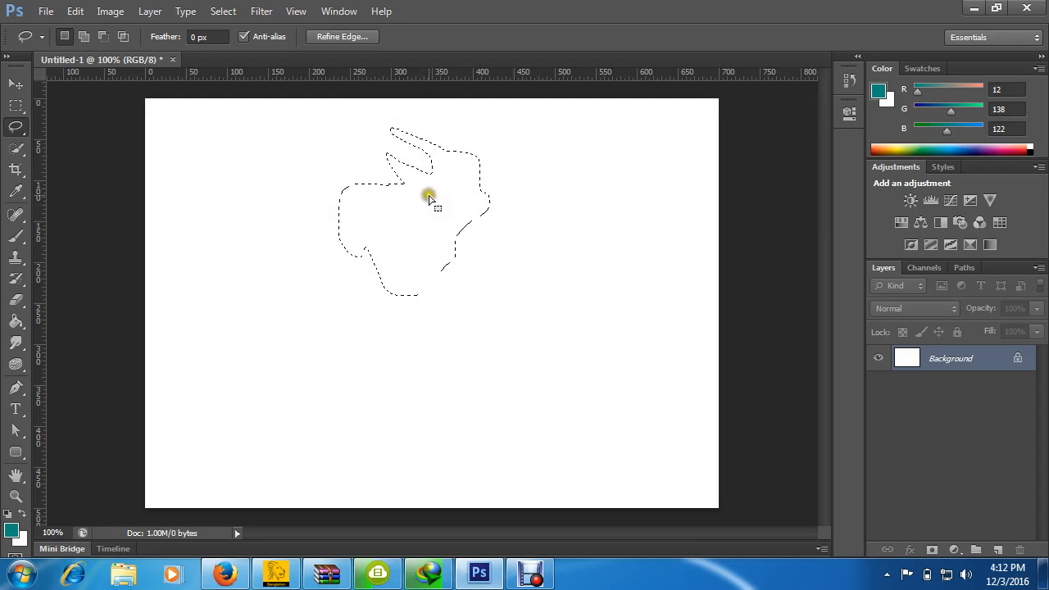
drag(443, 203, 489, 222)
click(443, 170)
click(305, 180)
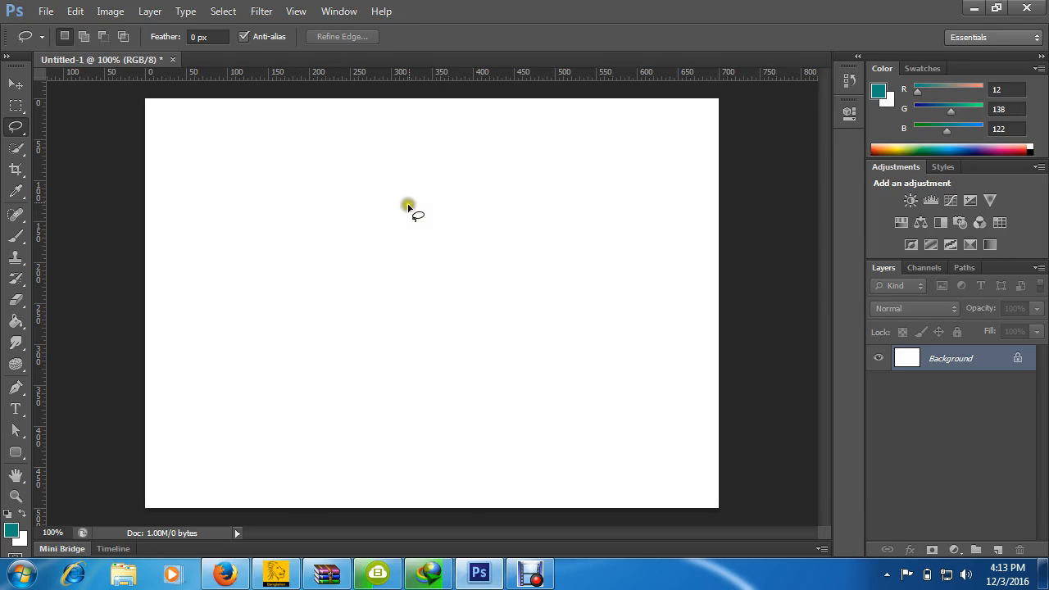
Outline a freehand selection near the canvas centre, extend it with further lasso outlines in Add to Selection mode, and deselect.
mouse_move(350, 215)
mouse_down()
mouse_move(467, 302)
mouse_move(475, 229)
mouse_move(422, 154)
mouse_up()
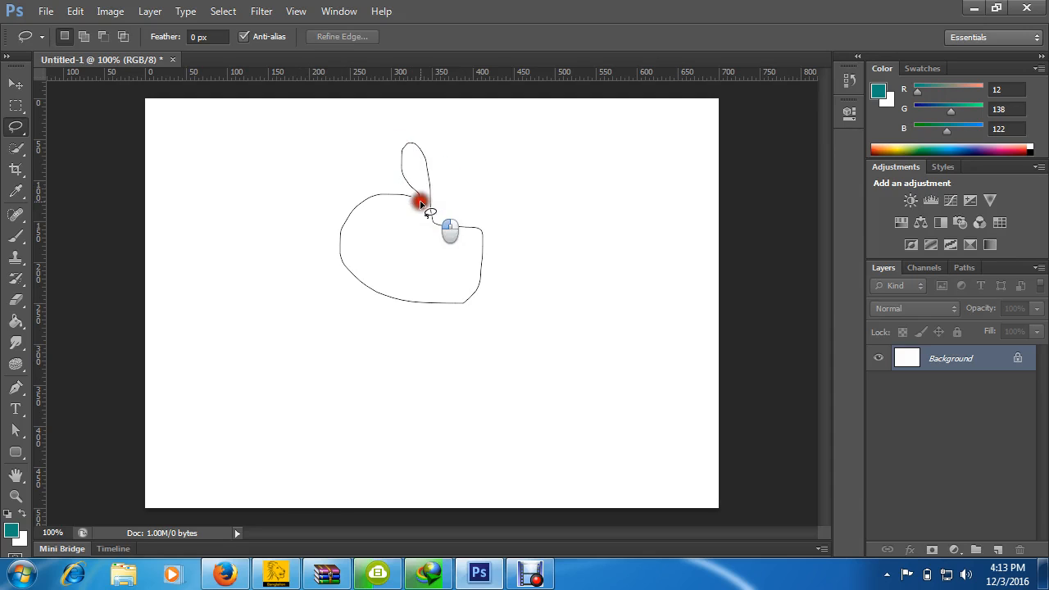
drag(420, 203, 412, 194)
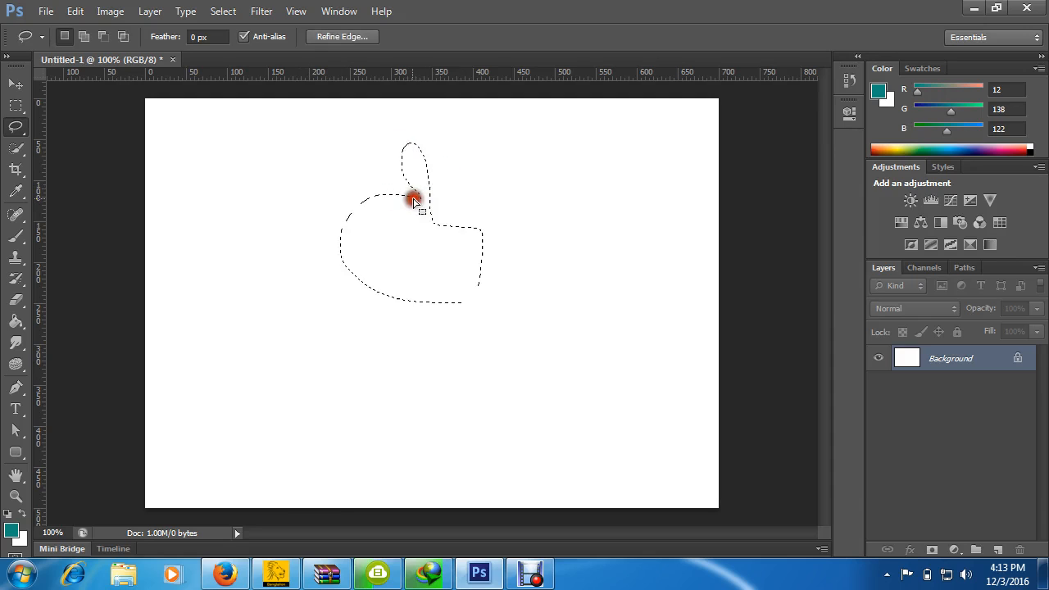
click(82, 36)
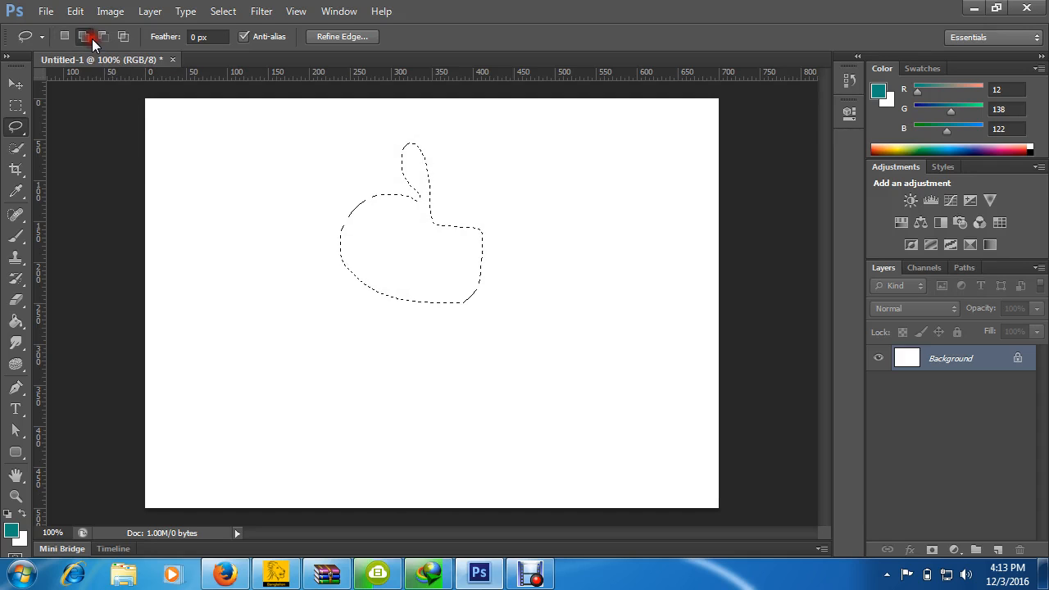
mouse_move(300, 204)
mouse_down()
mouse_move(350, 333)
mouse_move(339, 229)
mouse_move(290, 204)
mouse_move(300, 204)
mouse_up()
mouse_move(446, 383)
mouse_down()
mouse_move(232, 387)
mouse_move(397, 280)
mouse_move(450, 379)
mouse_up()
mouse_move(549, 249)
mouse_down()
mouse_move(418, 288)
mouse_move(452, 249)
mouse_move(551, 270)
mouse_up()
mouse_move(514, 185)
mouse_down()
mouse_move(569, 309)
mouse_move(510, 174)
mouse_move(517, 205)
mouse_up()
click(468, 225)
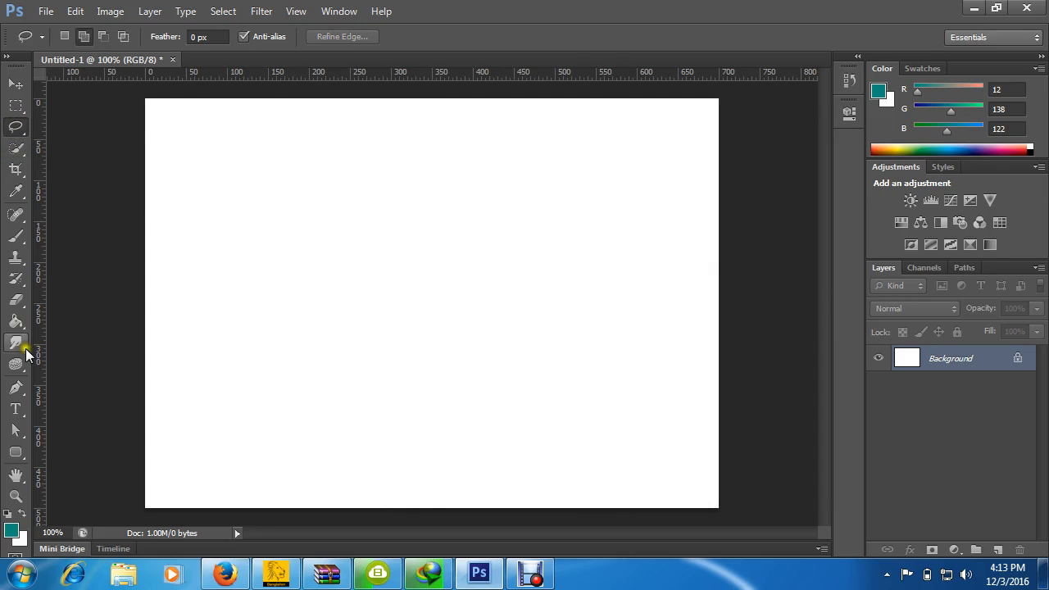
Outline a two-lobed freehand selection in the canvas's upper middle with the Lasso Tool, and fill it with the teal foreground colour using the Paint Bucket.
click(20, 282)
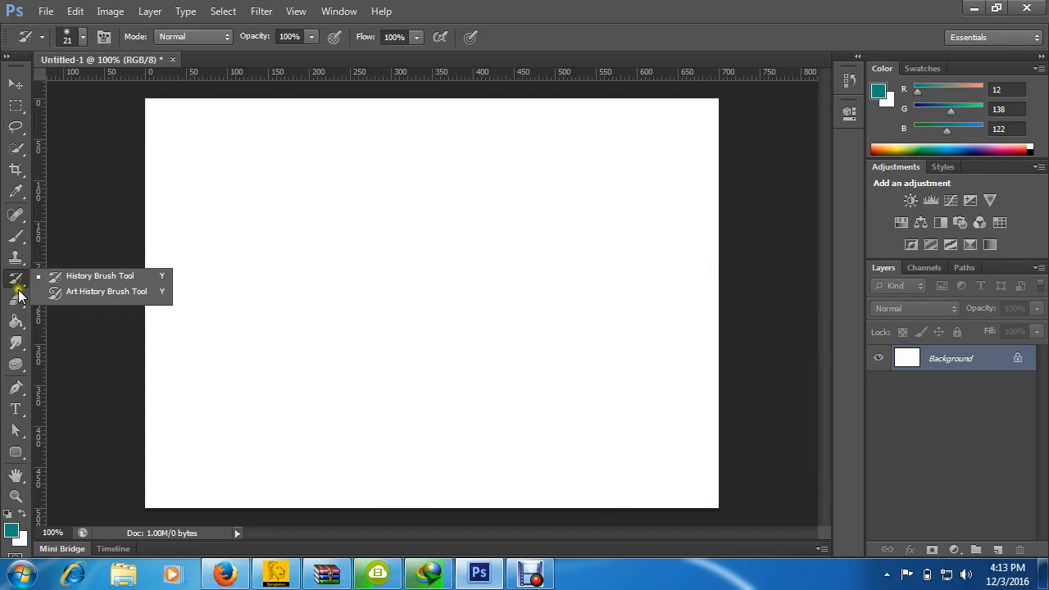
click(16, 320)
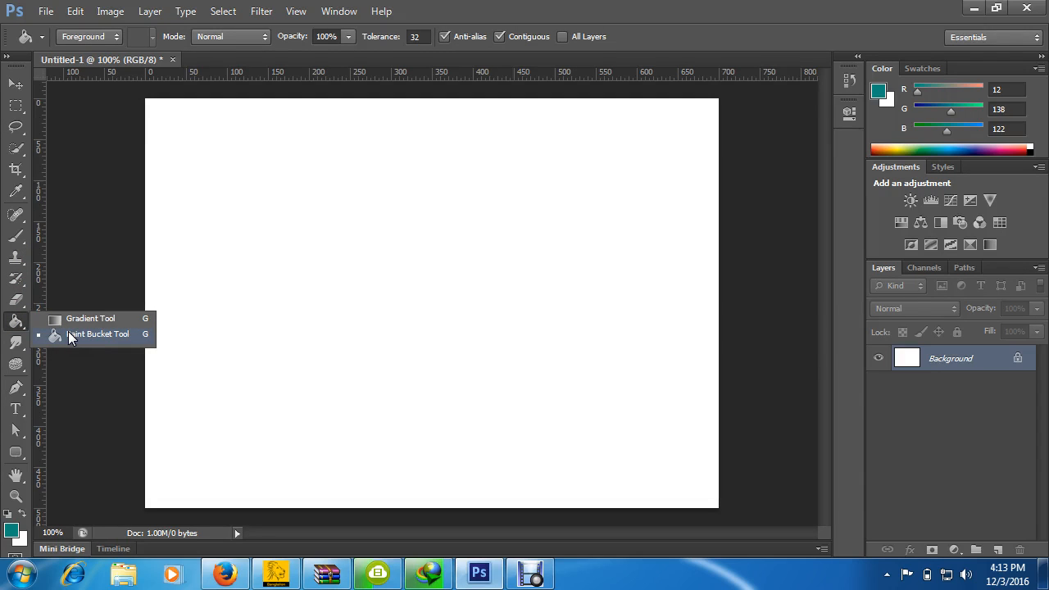
click(67, 279)
click(15, 127)
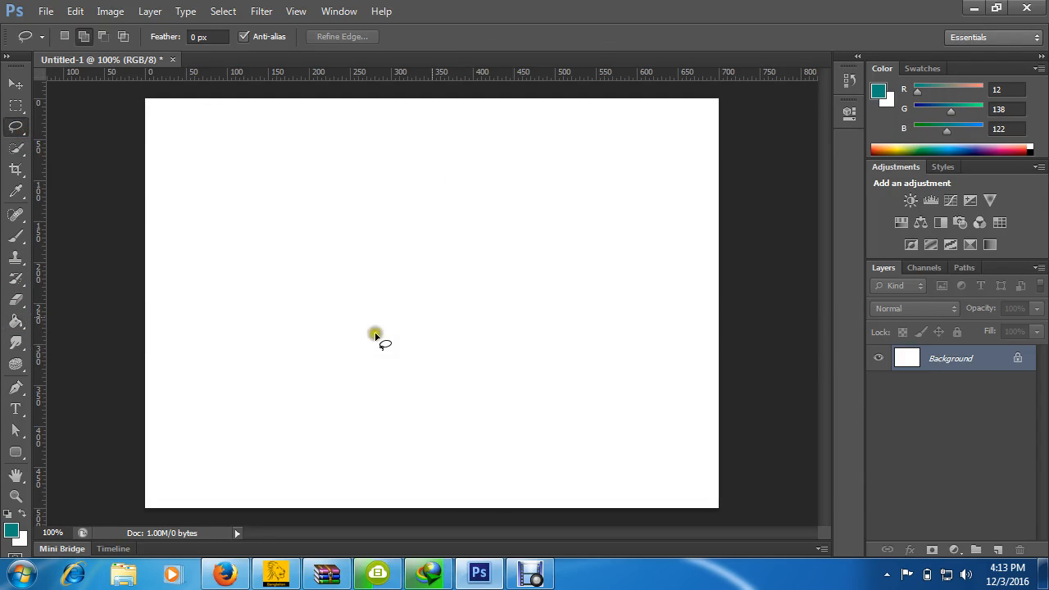
mouse_move(447, 161)
mouse_down()
mouse_move(393, 159)
mouse_move(474, 242)
mouse_move(461, 162)
mouse_move(450, 161)
mouse_up()
mouse_move(578, 203)
mouse_down()
mouse_move(433, 225)
mouse_move(583, 261)
mouse_up()
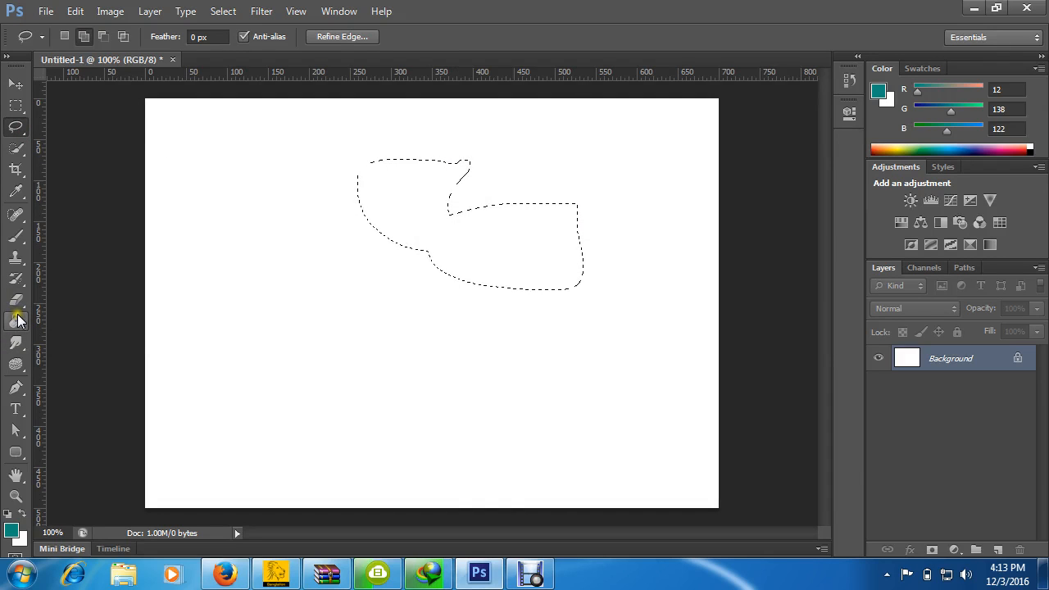
click(16, 320)
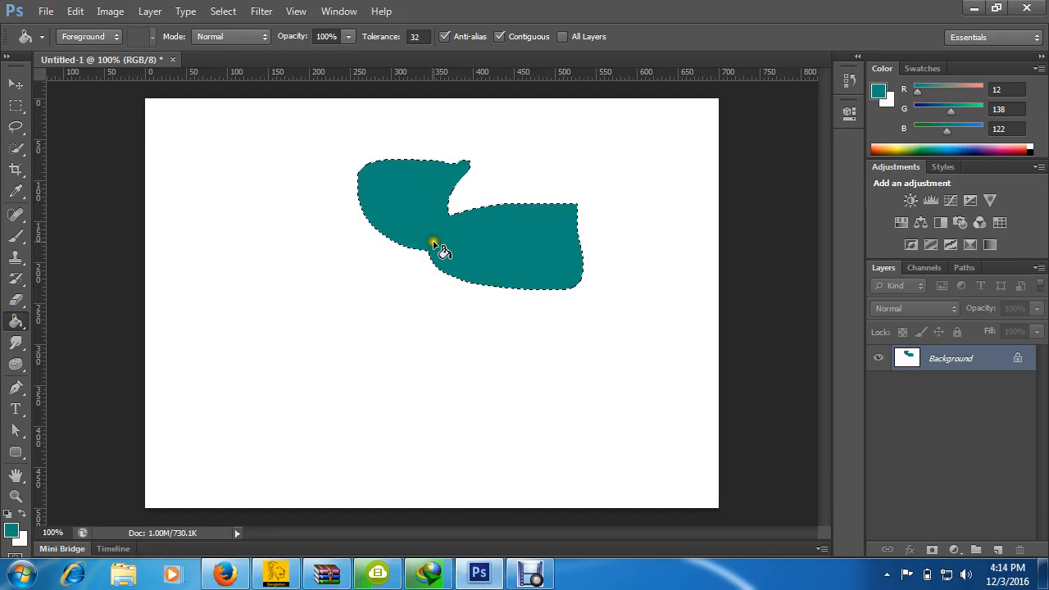
Try to fill areas outside the active selection with the Paint Bucket, and reapply the teal fill inside it.
click(313, 230)
click(311, 228)
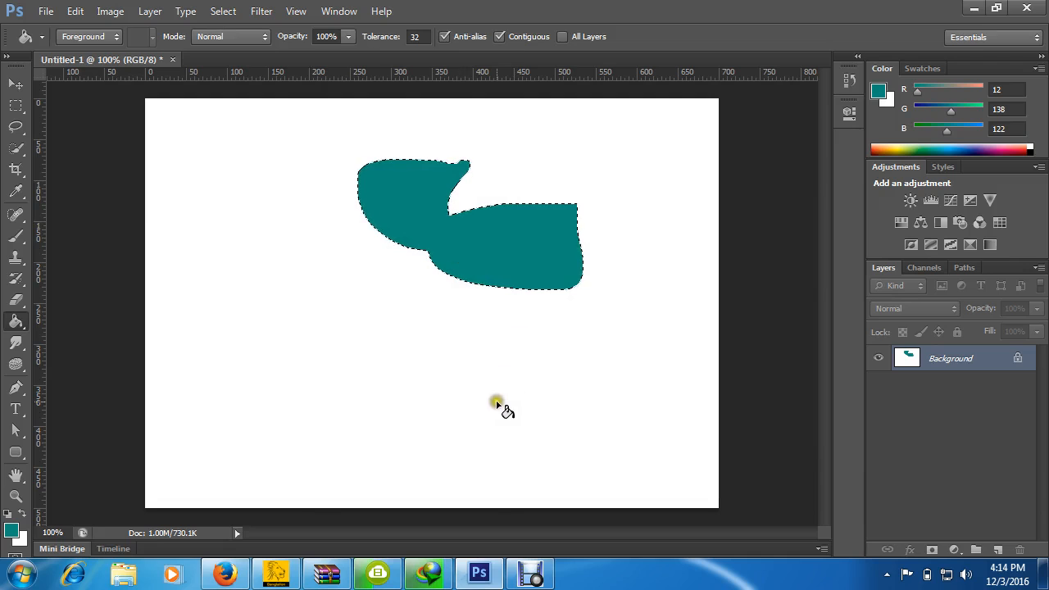
click(343, 269)
click(344, 269)
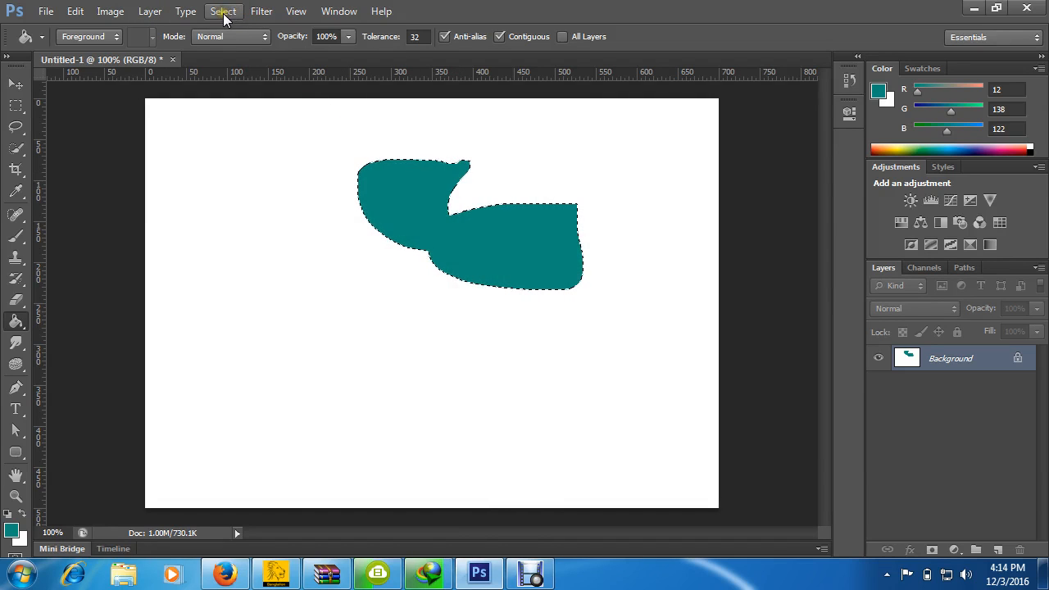
click(108, 118)
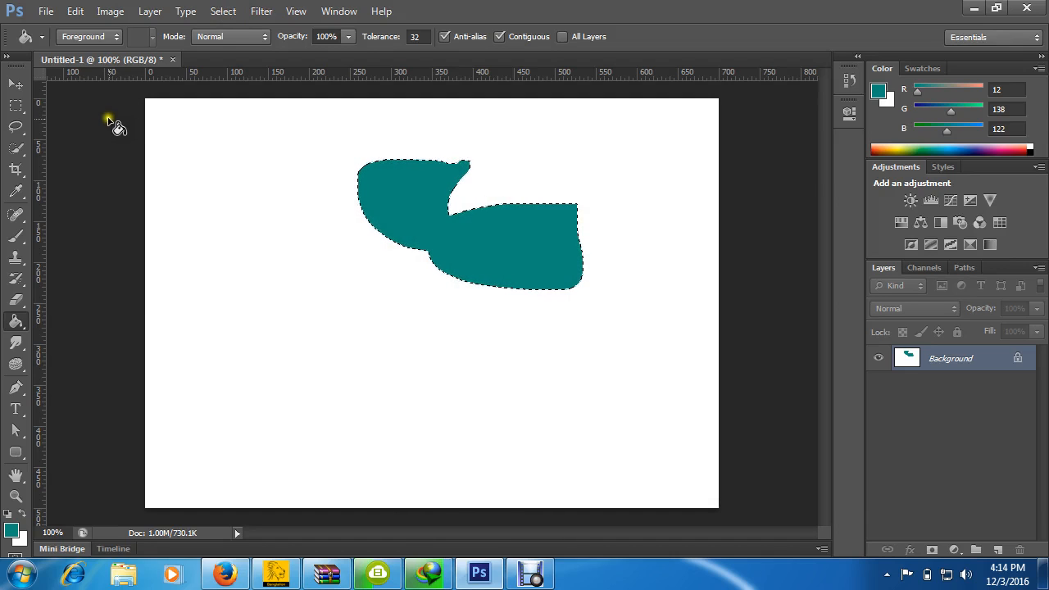
click(126, 127)
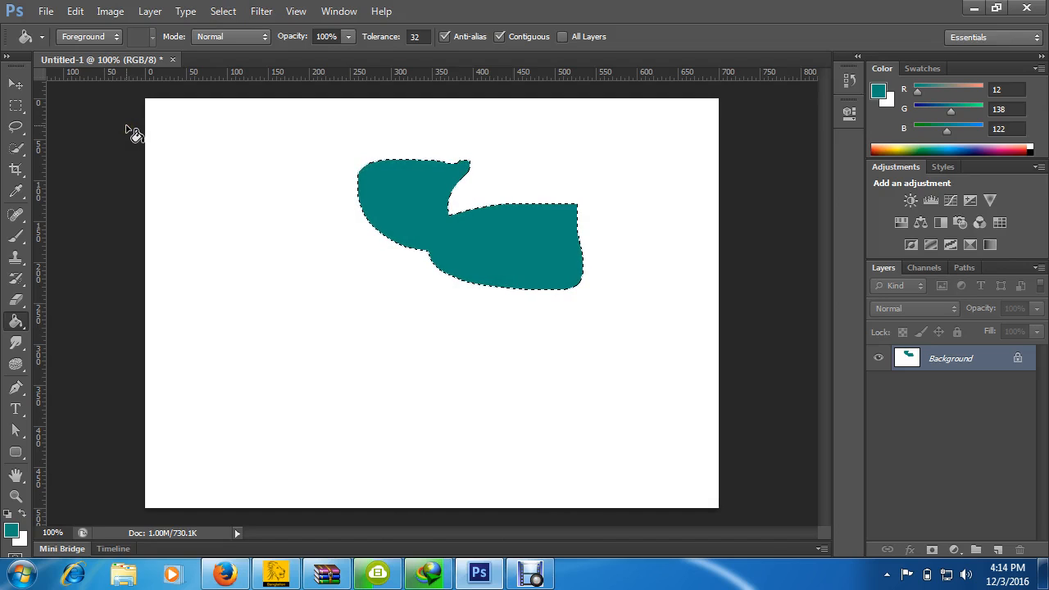
click(150, 96)
click(297, 104)
click(277, 214)
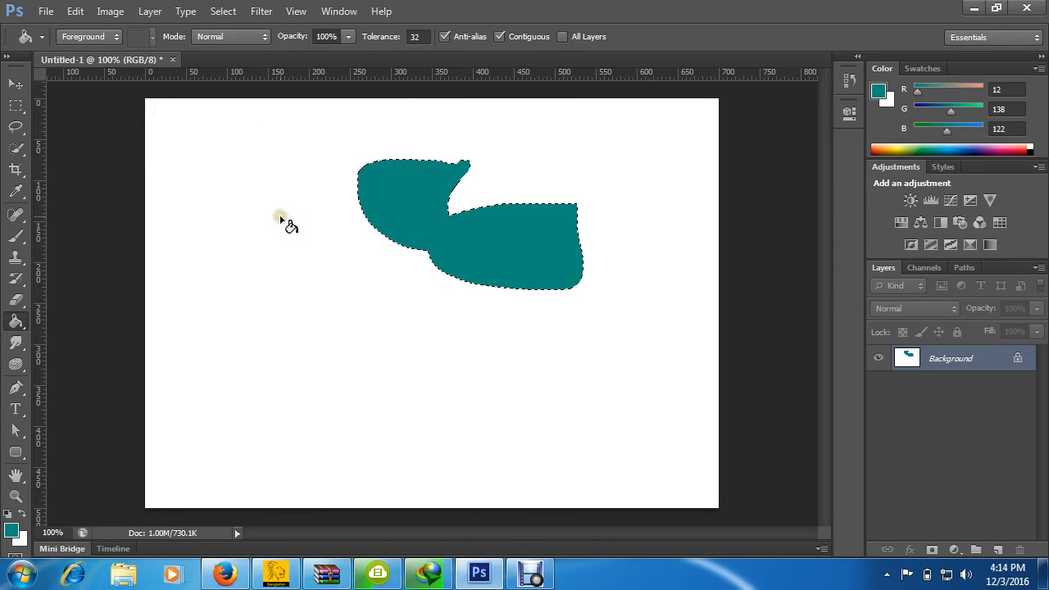
click(271, 274)
click(497, 248)
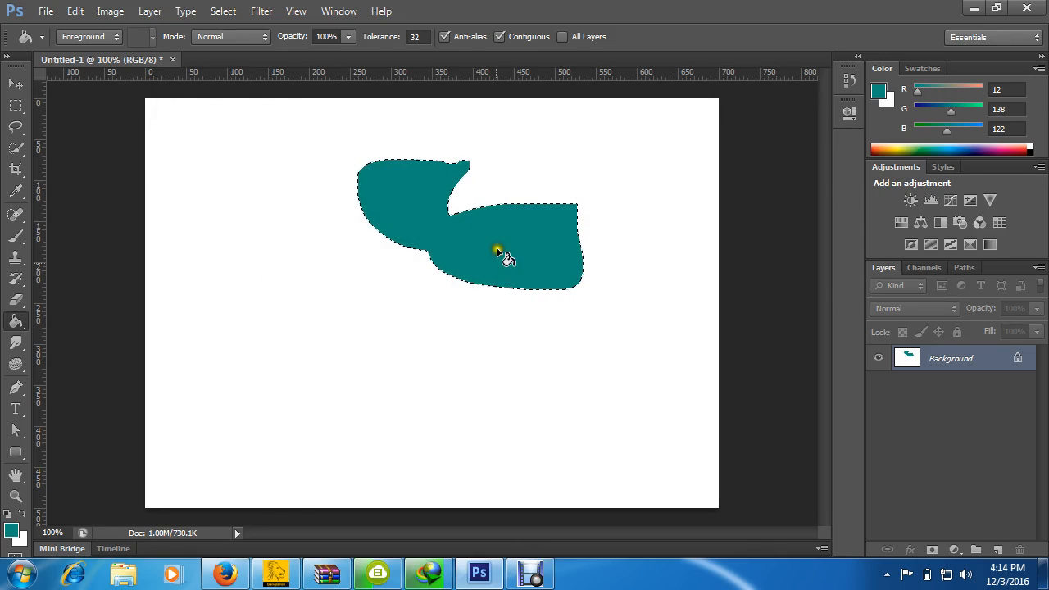
click(436, 294)
click(146, 340)
click(668, 305)
click(453, 169)
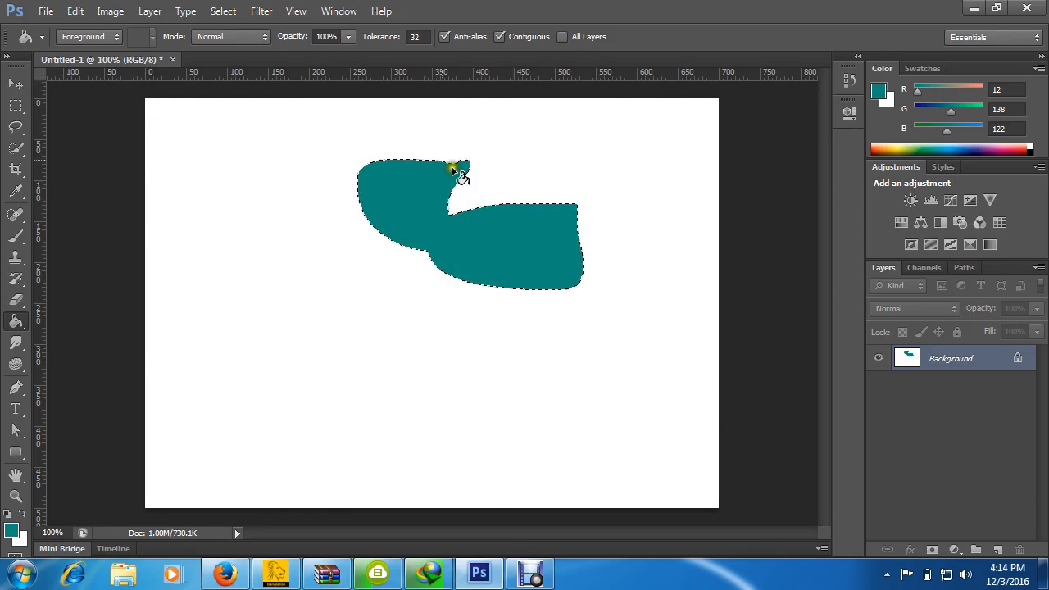
click(497, 223)
click(457, 200)
Review the context options that the Paint Bucket, Lasso and Move tools offer on the filled selection, cancelling any transform.
shift+right_click(418, 203)
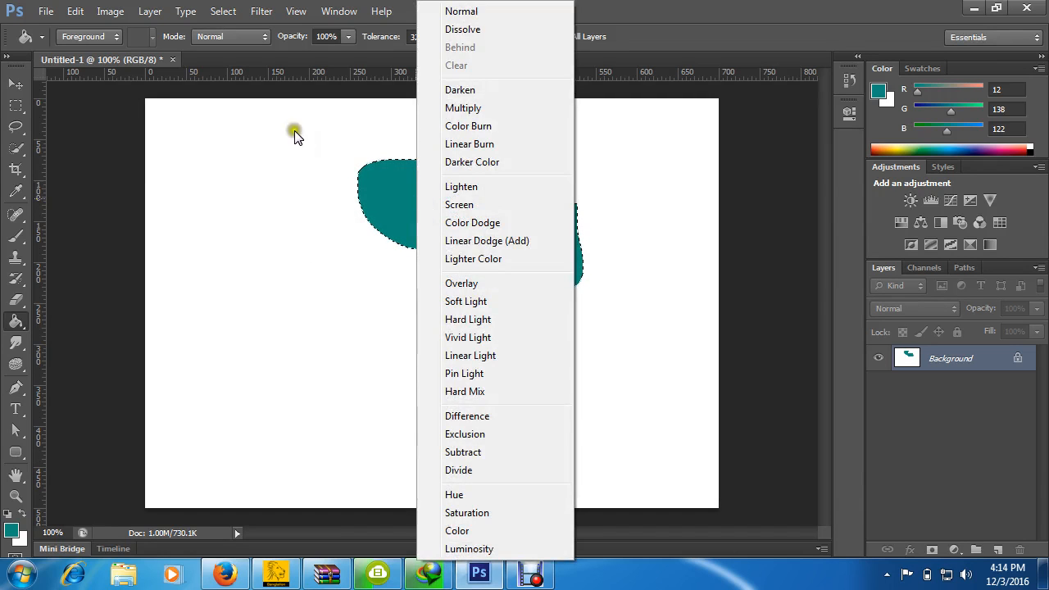
click(18, 104)
click(16, 125)
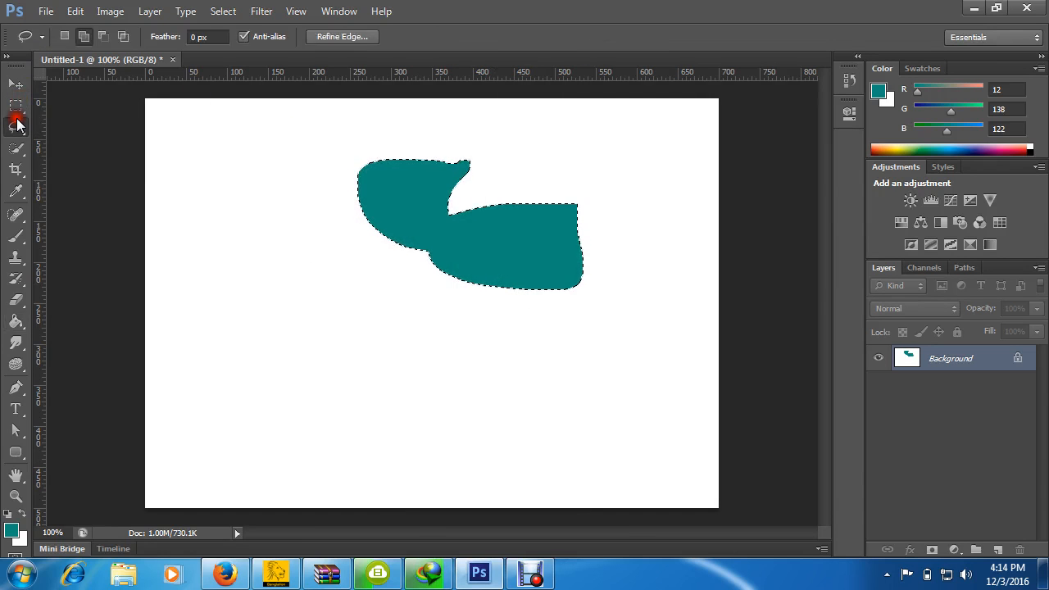
right_click(450, 248)
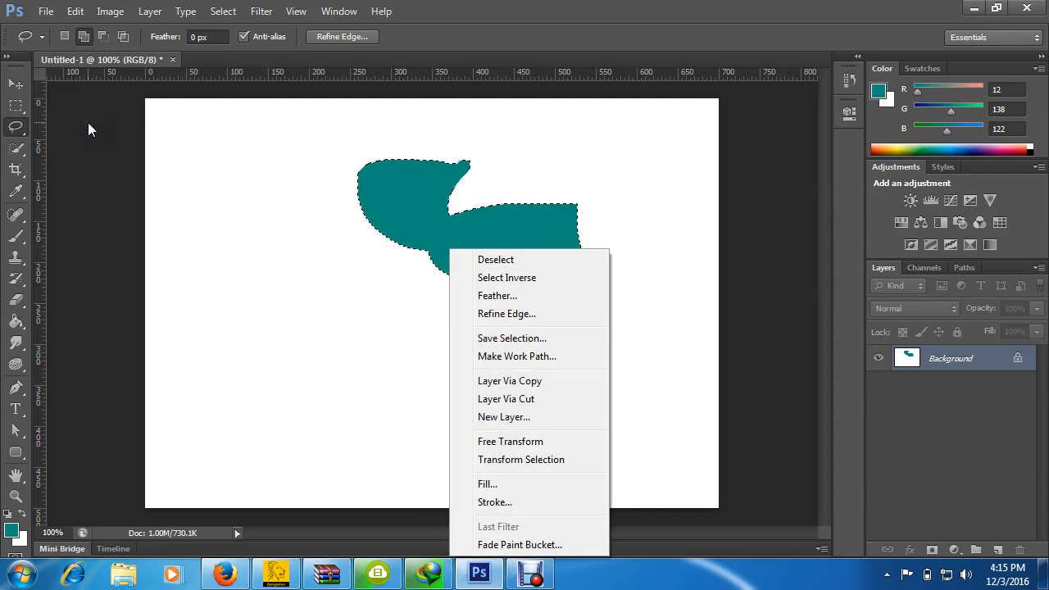
click(22, 85)
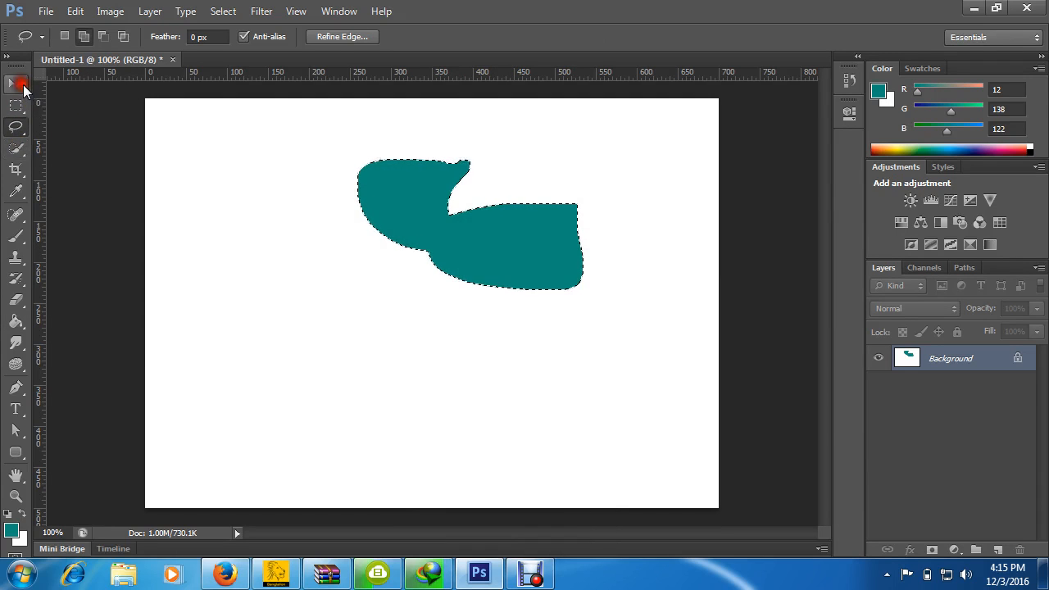
click(19, 85)
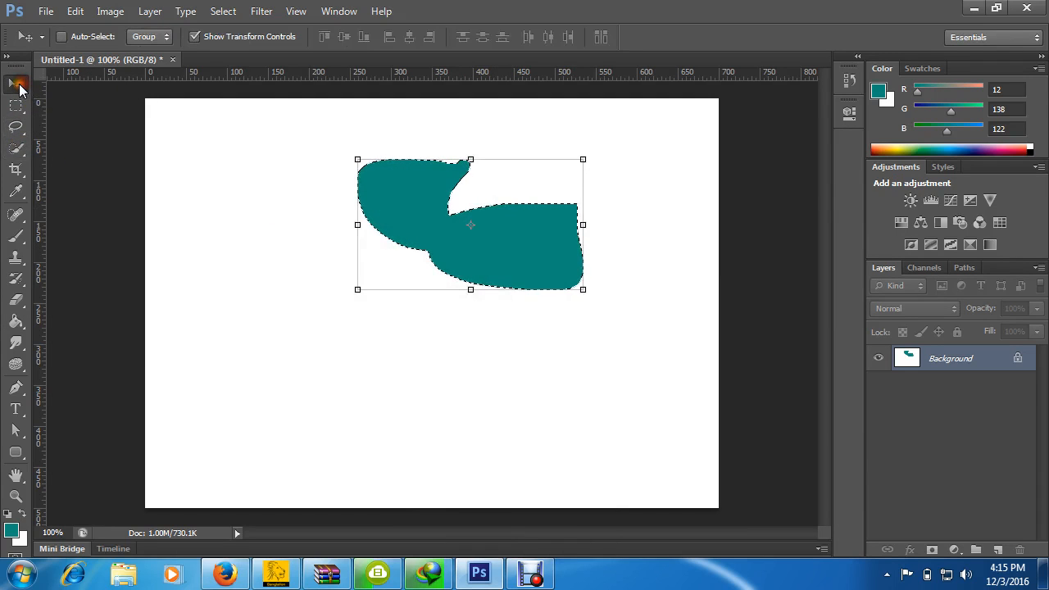
right_click(478, 233)
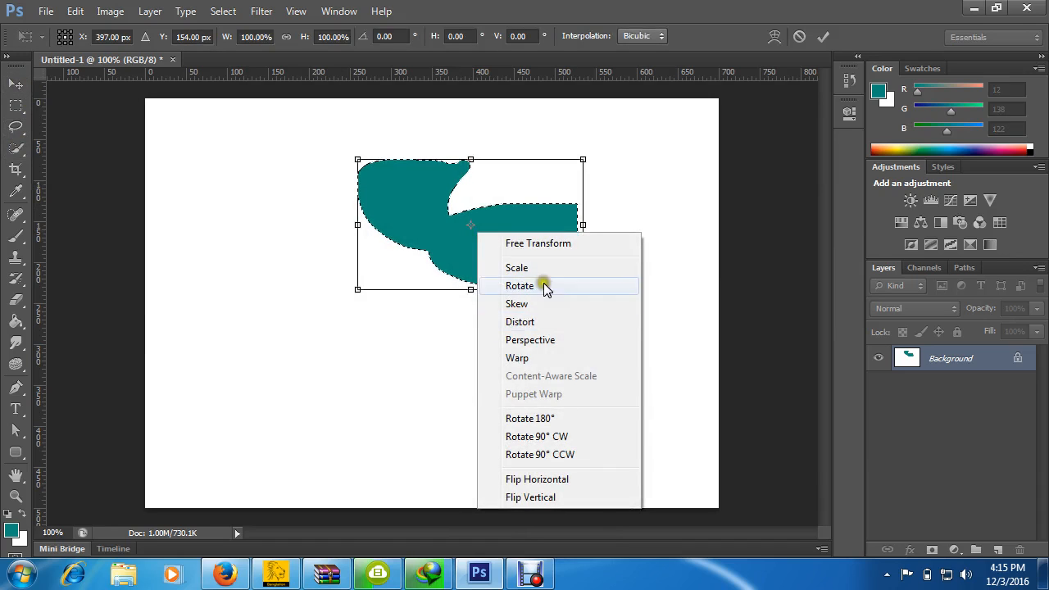
click(18, 325)
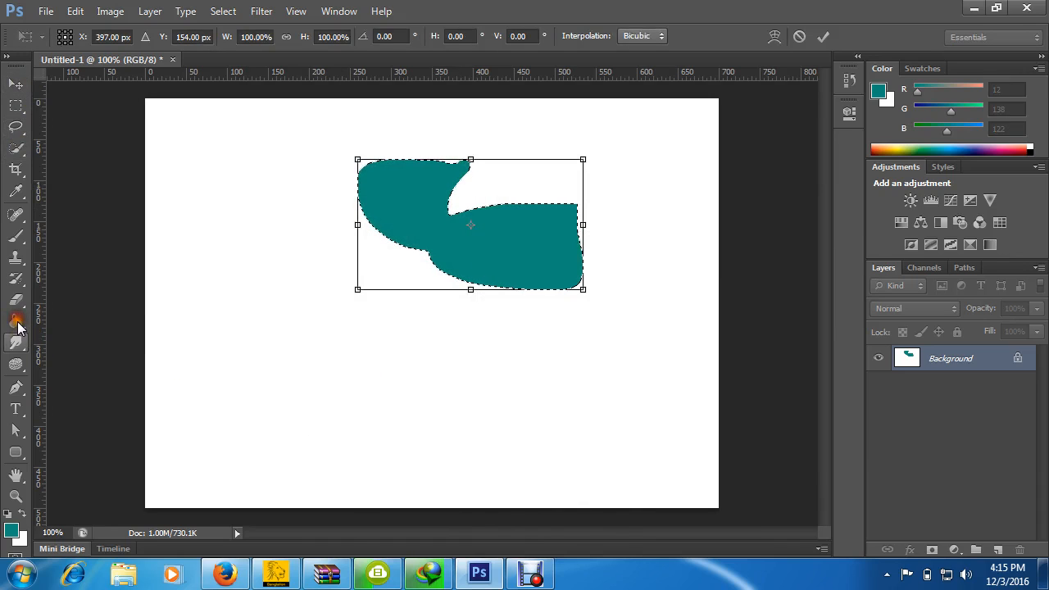
click(534, 202)
click(441, 220)
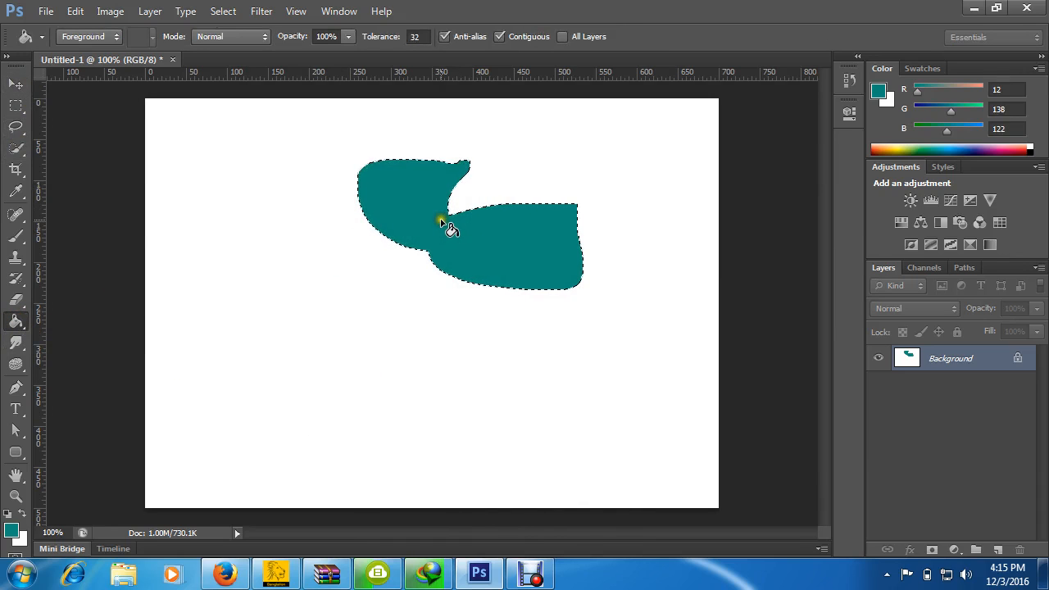
right_click(441, 221)
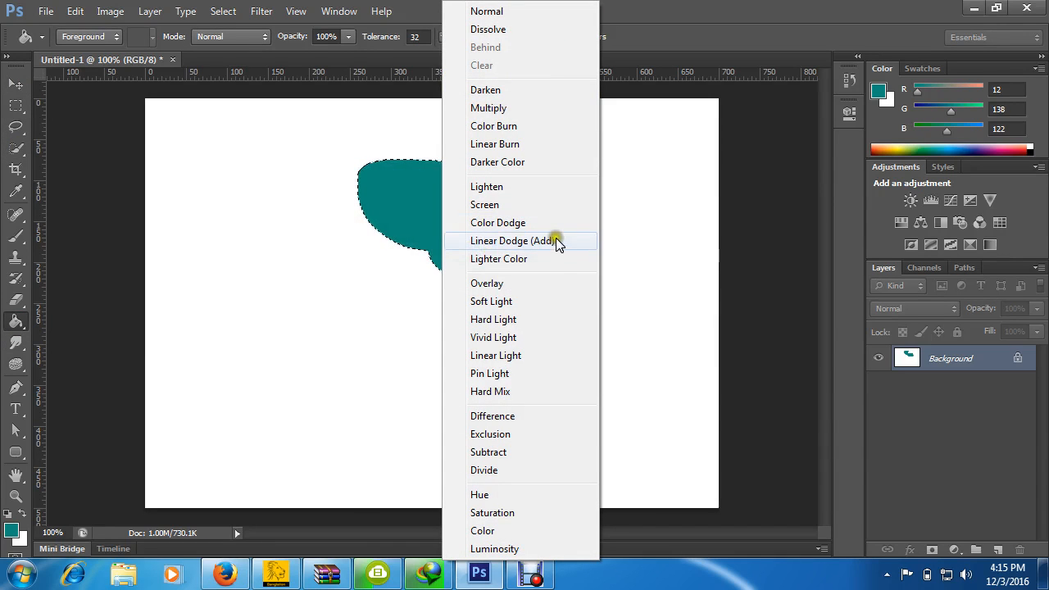
click(214, 16)
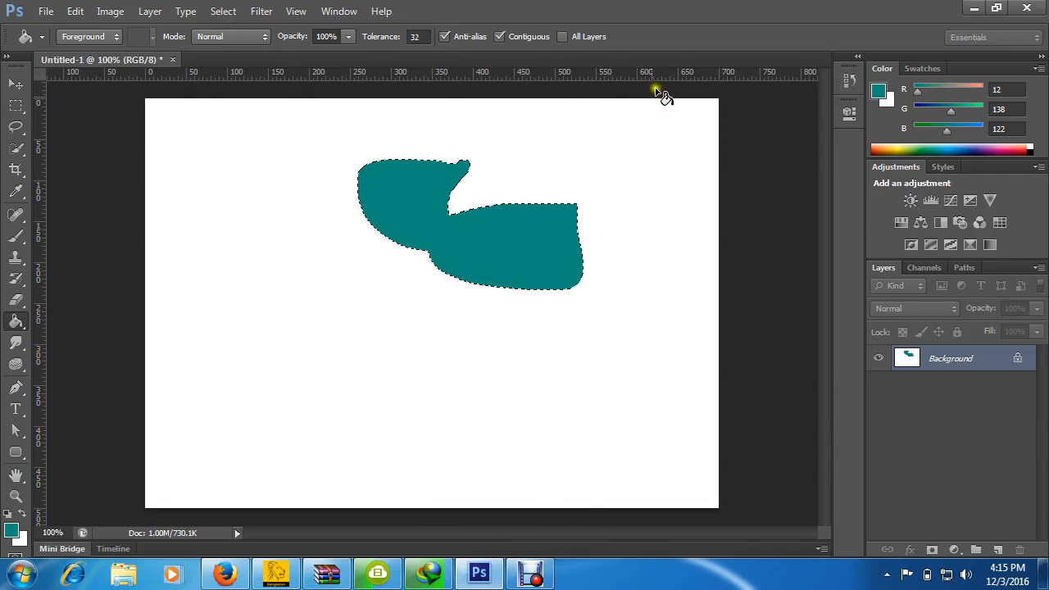
Deselect the teal shape with the Deselect command, and restore its selection with Reselect.
click(229, 13)
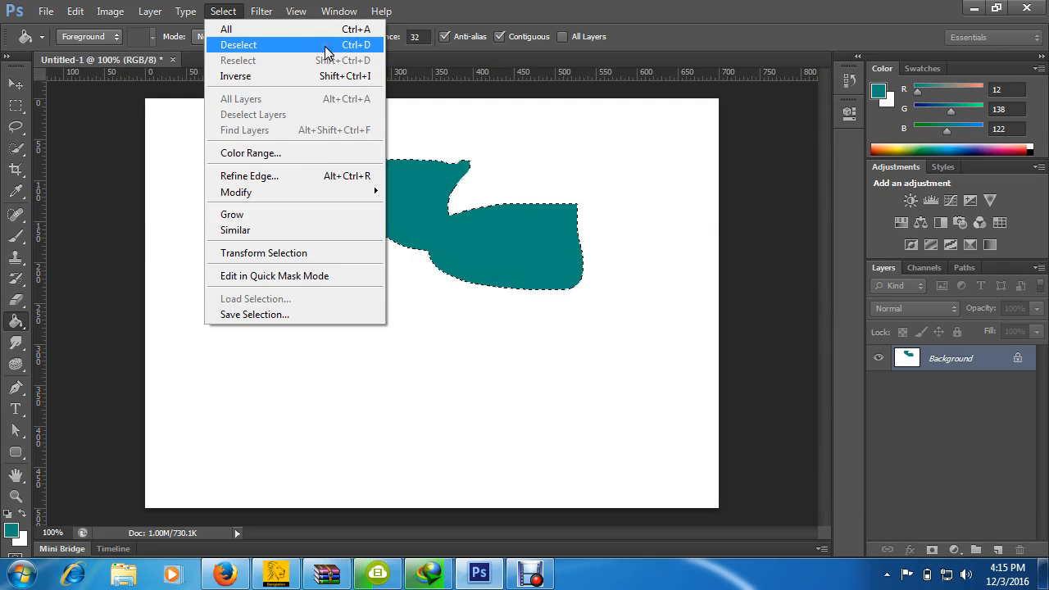
click(324, 47)
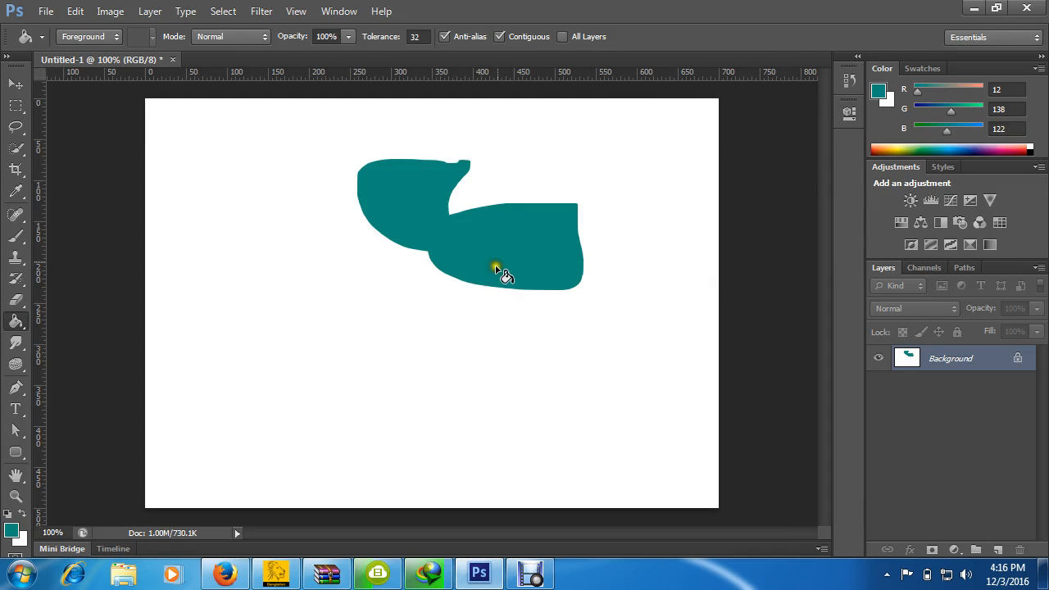
click(235, 10)
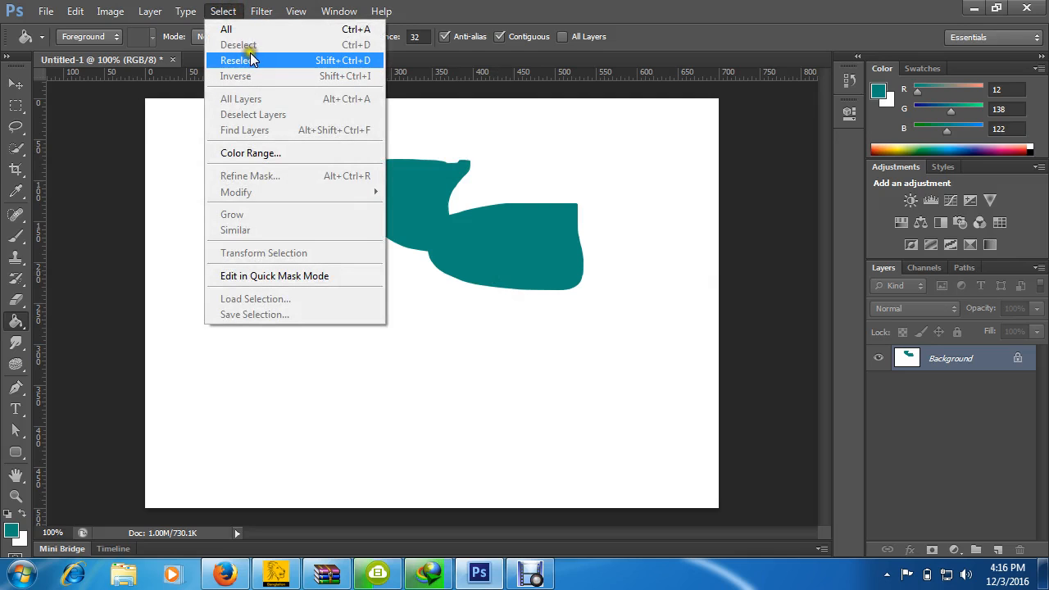
click(355, 62)
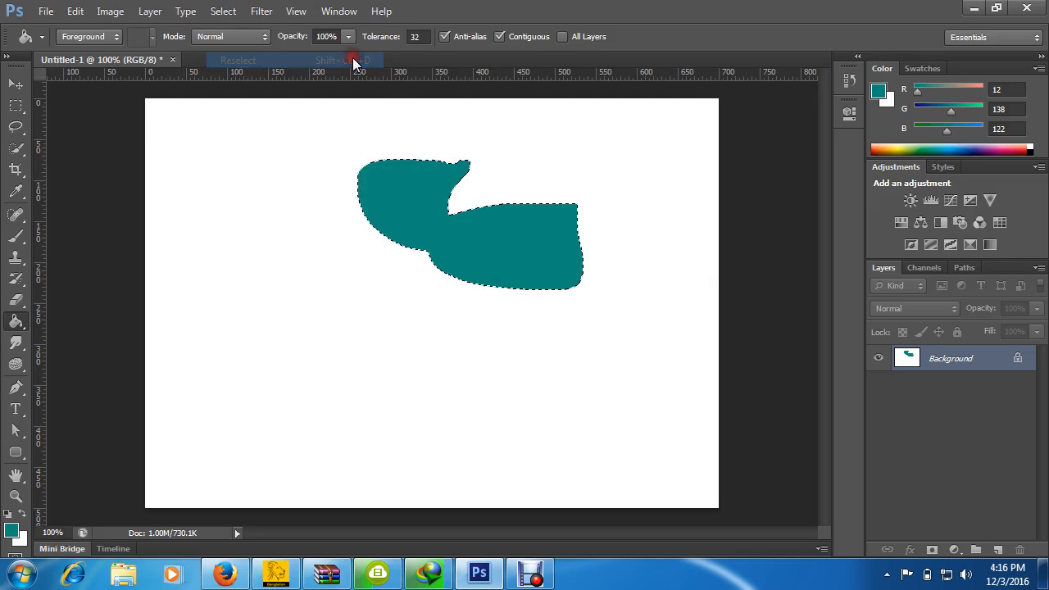
click(354, 159)
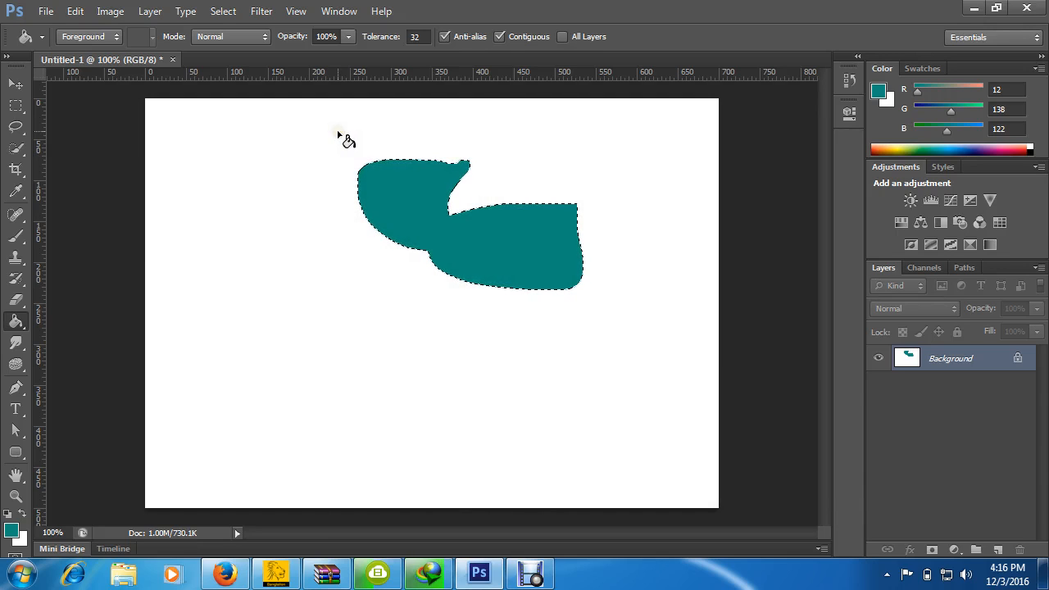
Reset the foreground and background colours to the default black and white, and practise deselecting and reselecting the teal shape.
key(d)
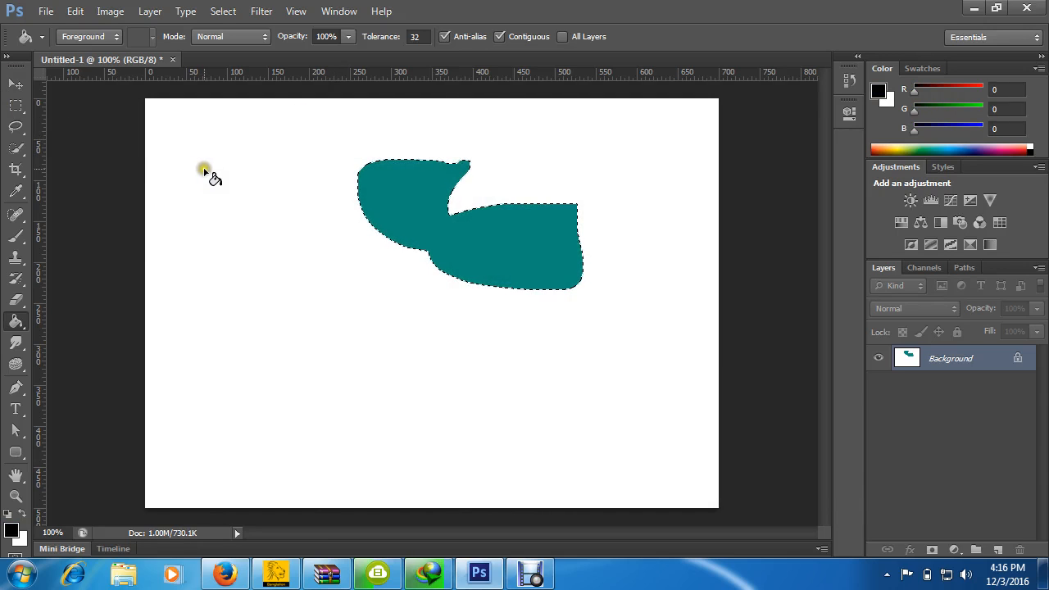
key(ctrl+d)
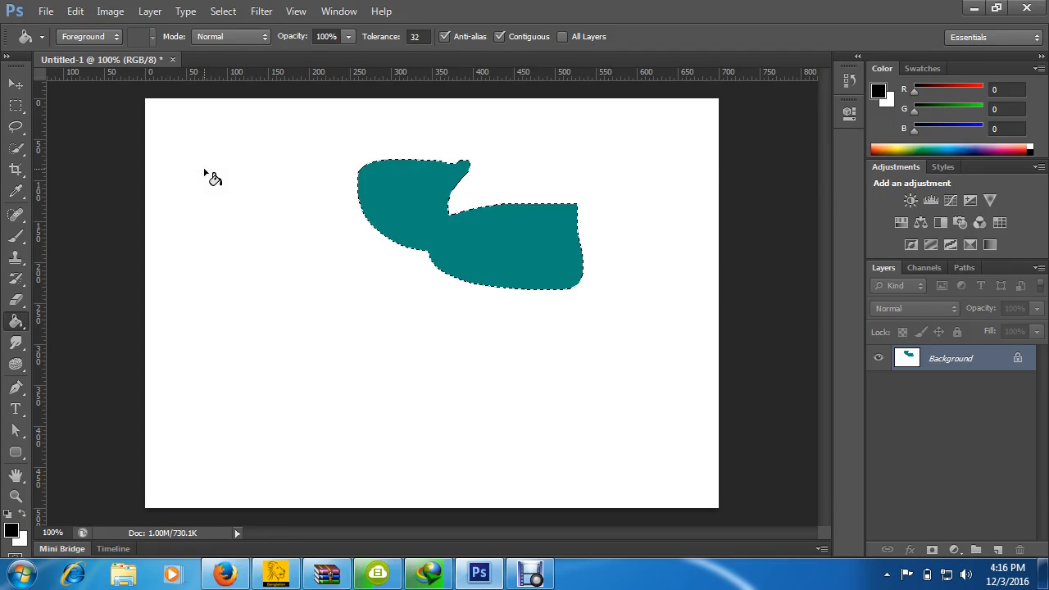
key(ctrl+shift+d)
scroll(418, 148, down, 1)
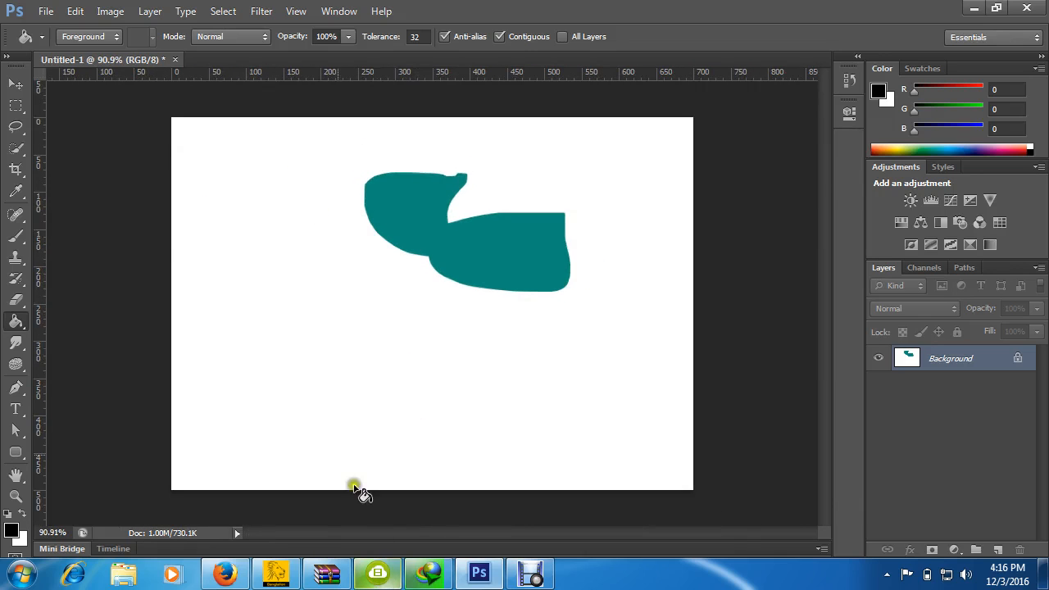
Activate the Lasso Tool, bring back the teal shape's selection with Reselect, and deselect it again.
click(16, 125)
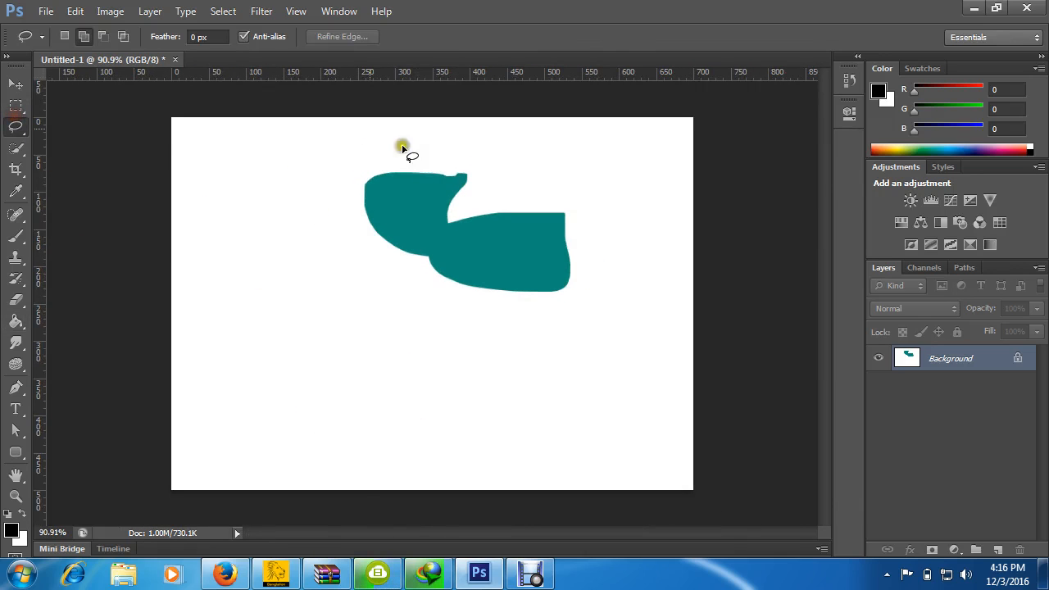
click(223, 11)
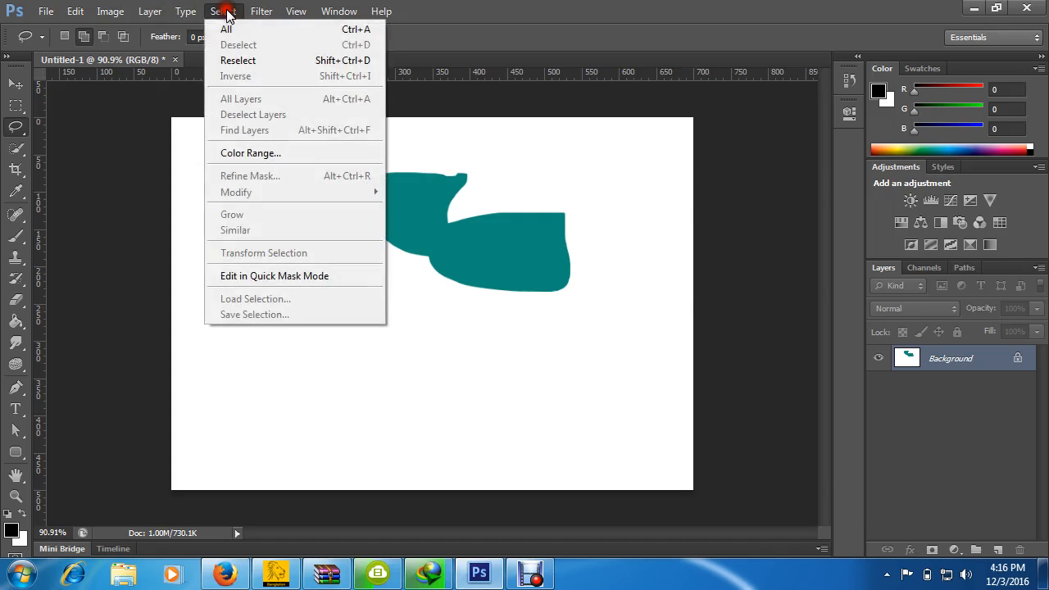
click(245, 61)
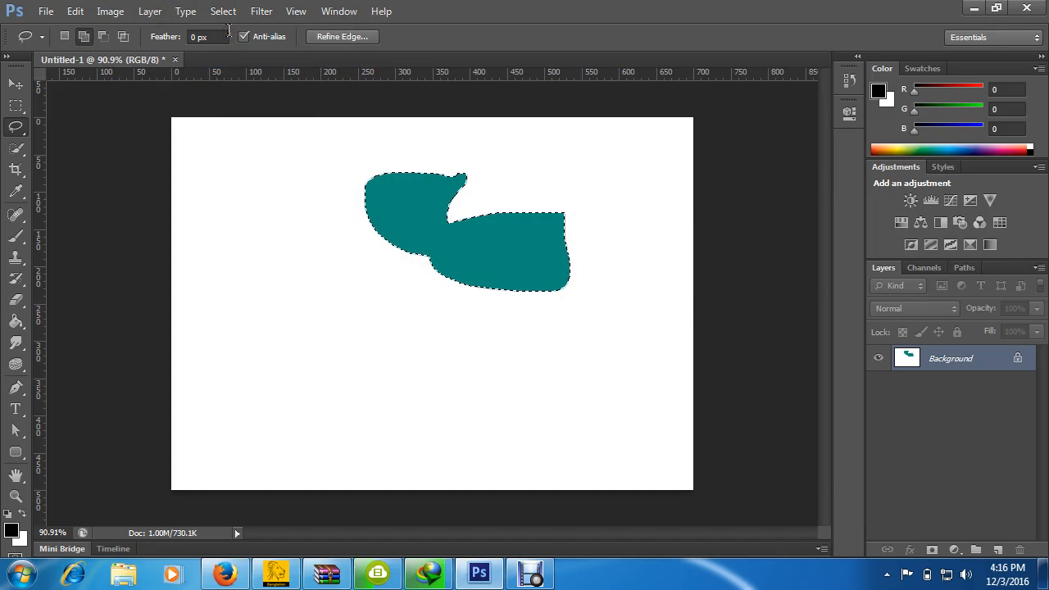
key(ctrl+d)
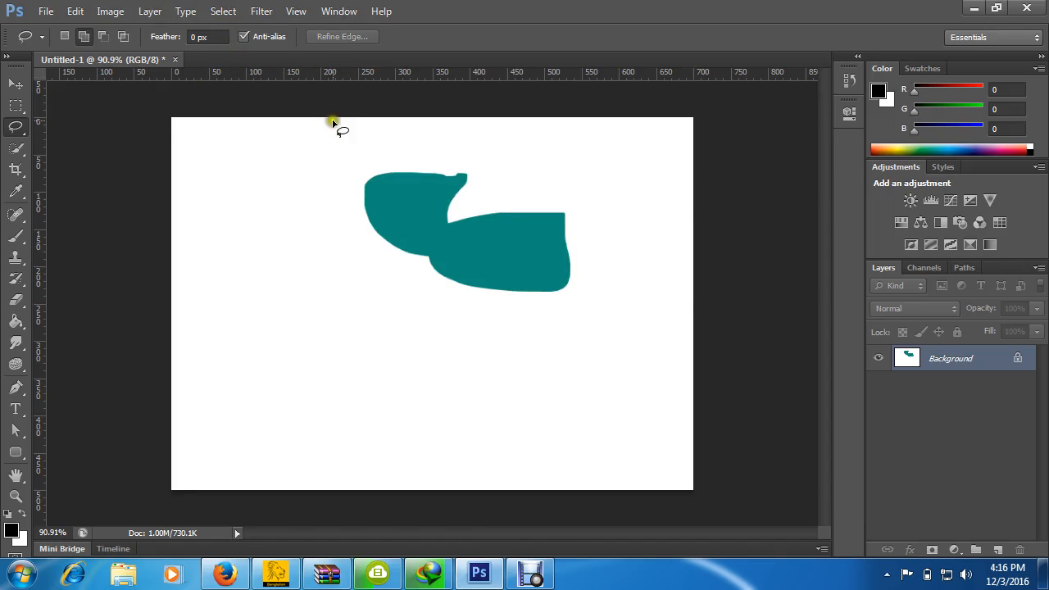
Select the entire canvas and fill the white area around the teal shape with dark red #680e0e using the Paint Bucket.
click(222, 12)
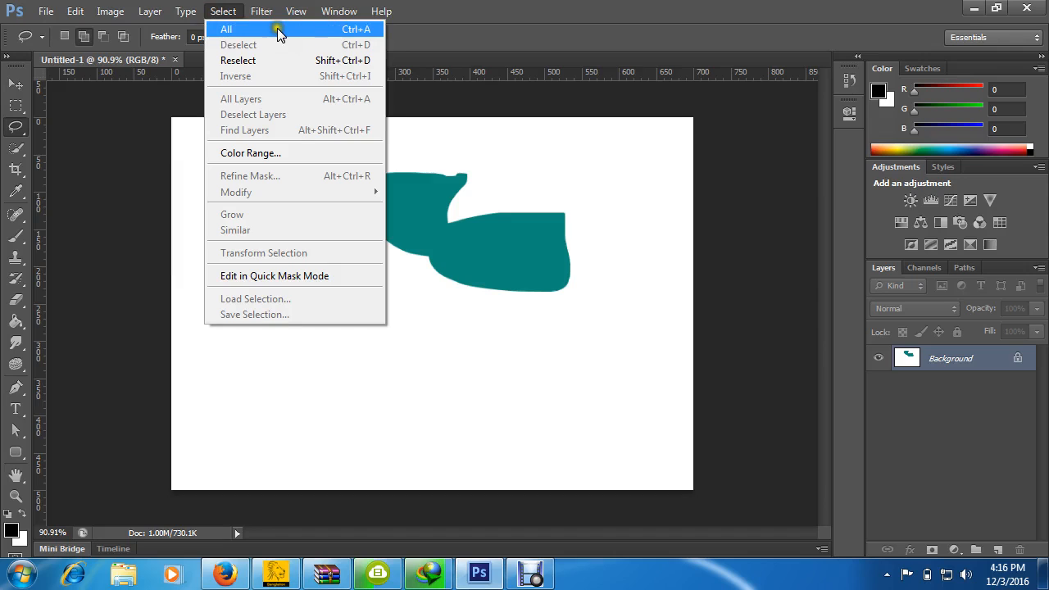
click(348, 34)
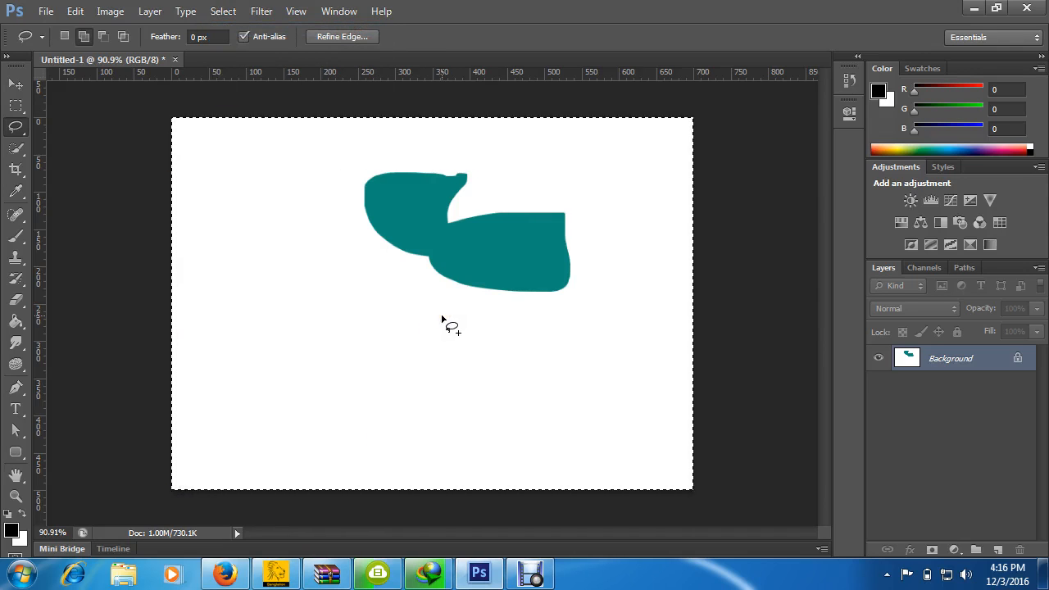
click(13, 322)
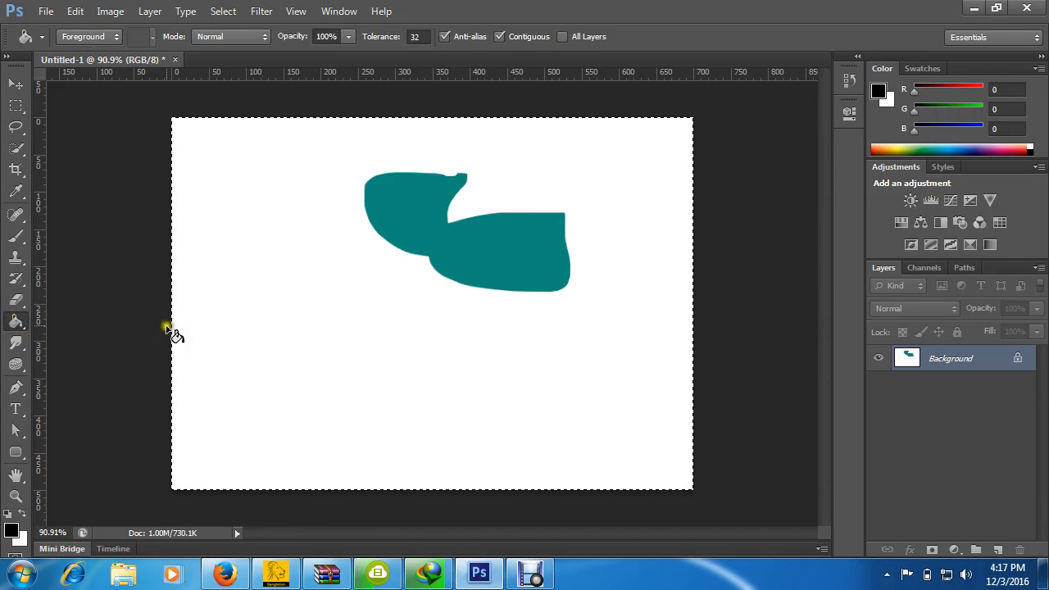
click(11, 531)
drag(697, 386, 724, 415)
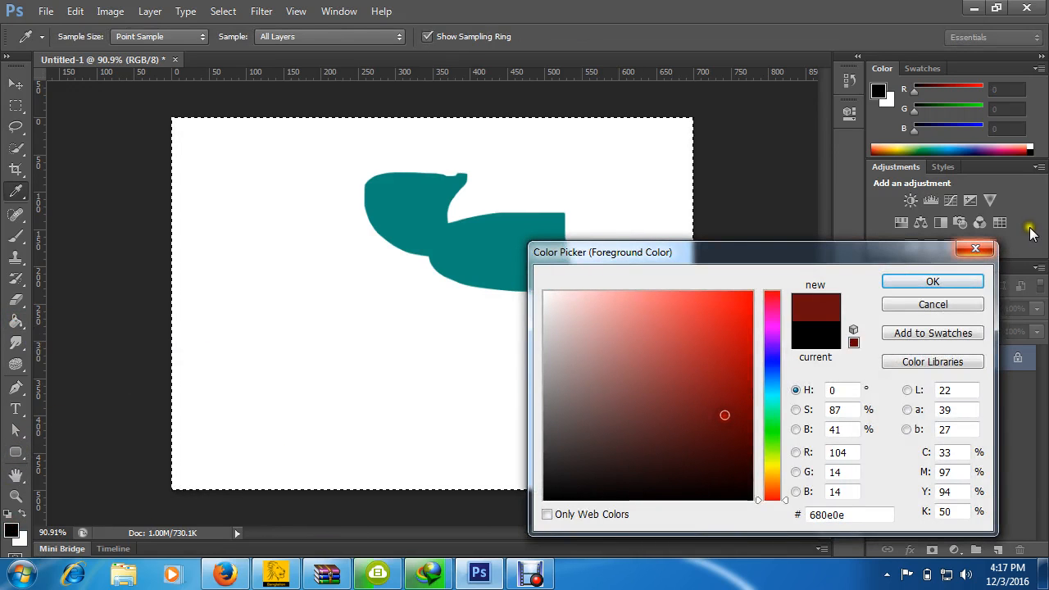
click(961, 285)
click(317, 254)
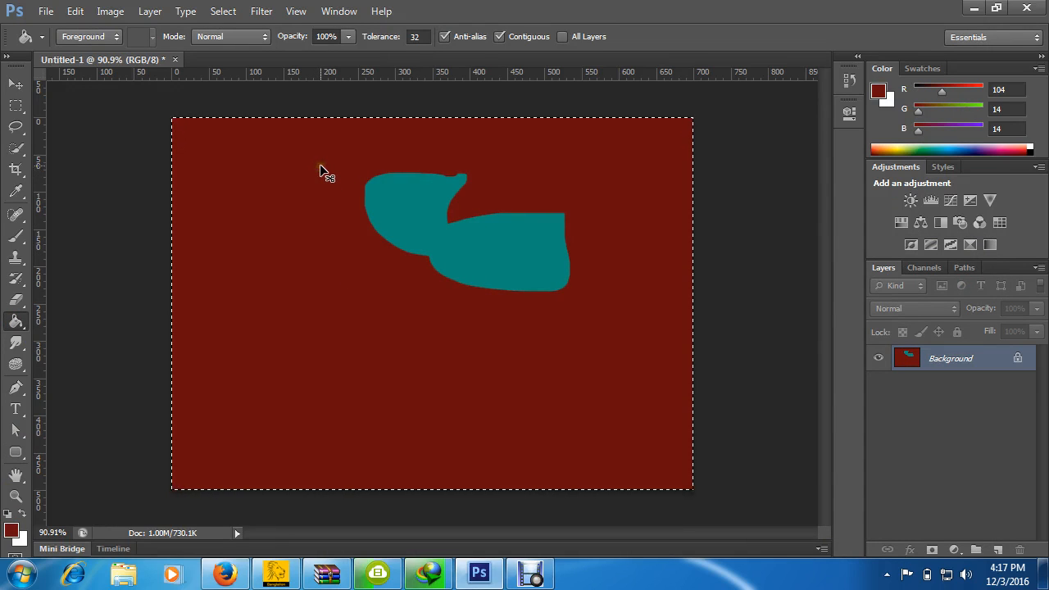
Undo the dark red fill and clear the whole-canvas selection.
key(ctrl+d)
scroll(428, 210, down, 1)
scroll(428, 210, up, 1)
key(ctrl+z)
key(ctrl+alt+z)
key(ctrl+d)
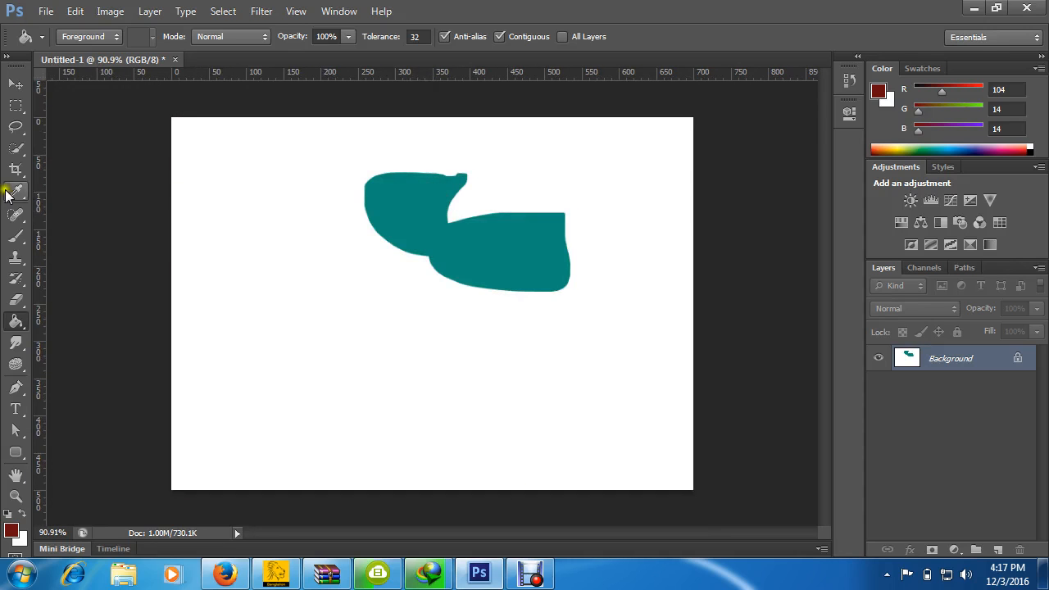
Activate the Lasso Tool and review the lasso variants grouped with it.
click(25, 150)
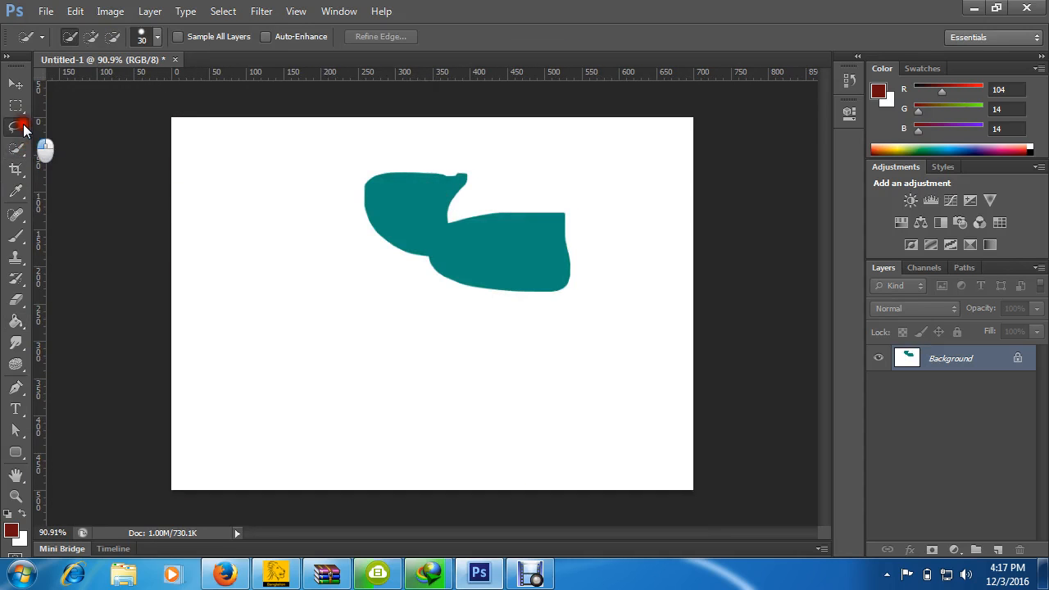
click(22, 128)
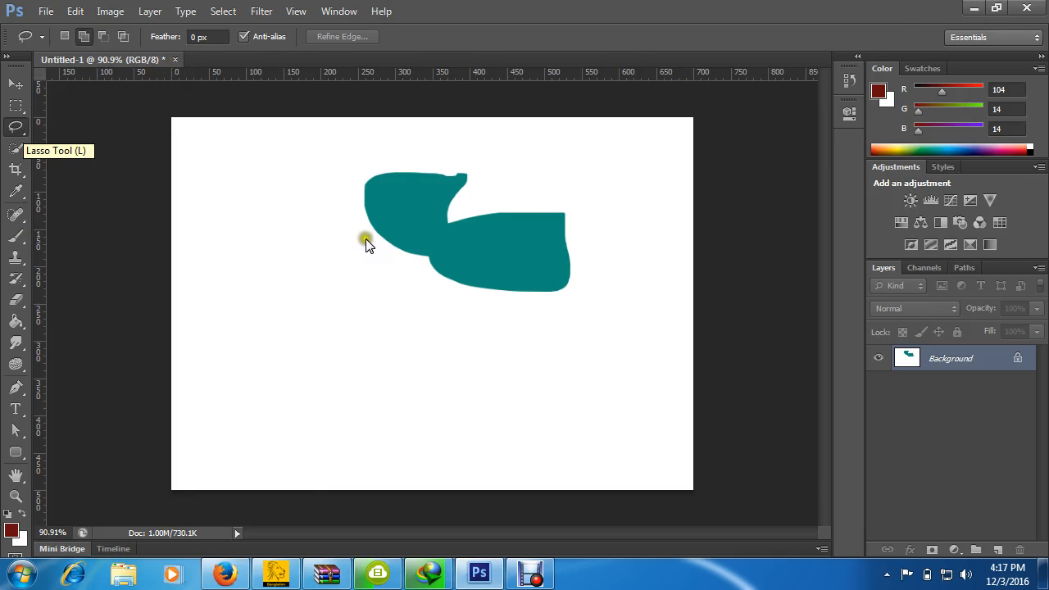
click(15, 113)
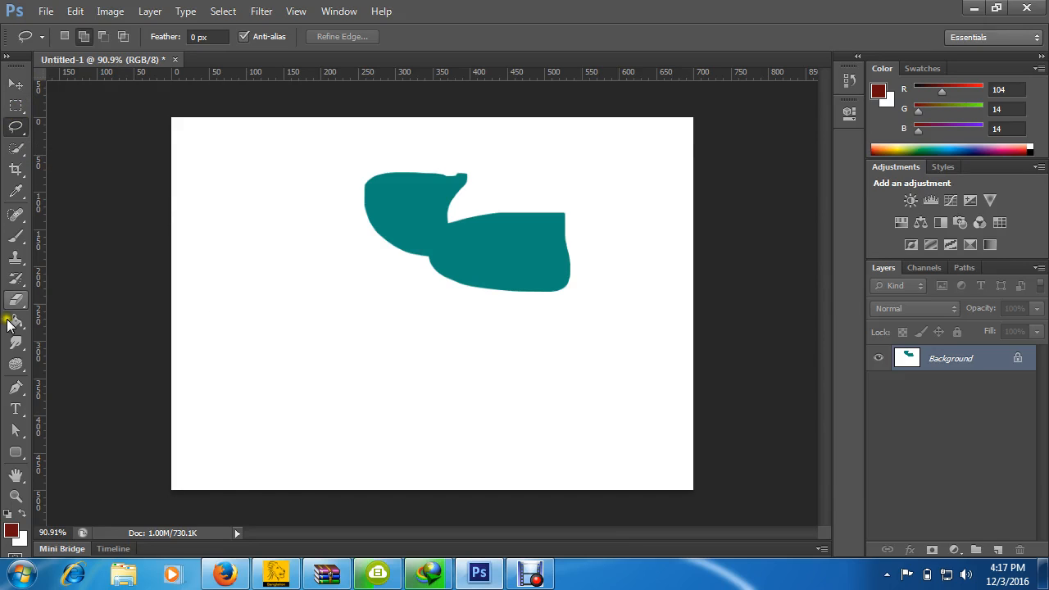
click(16, 148)
click(16, 127)
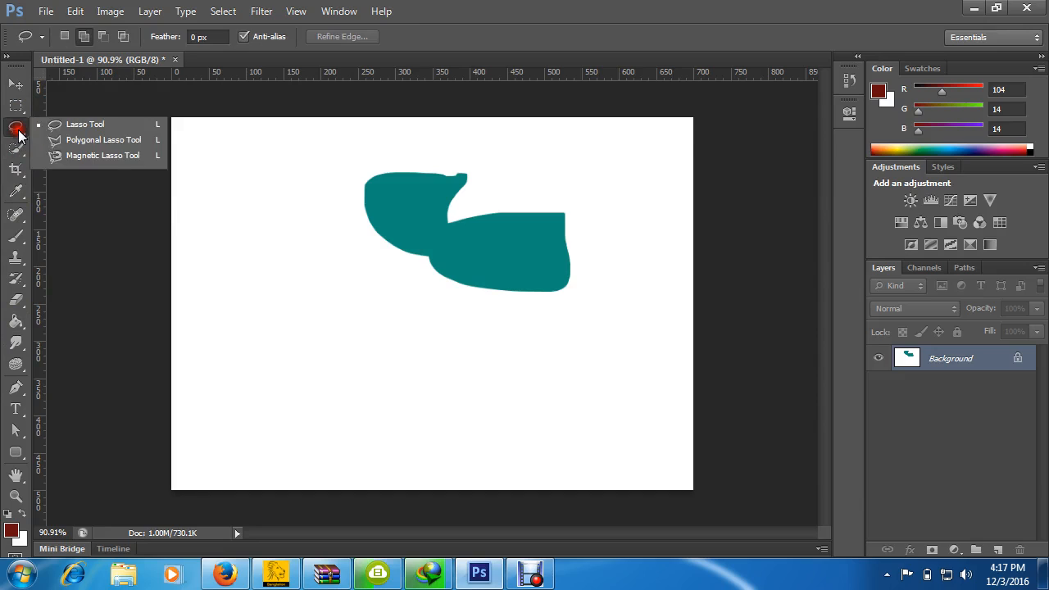
click(359, 189)
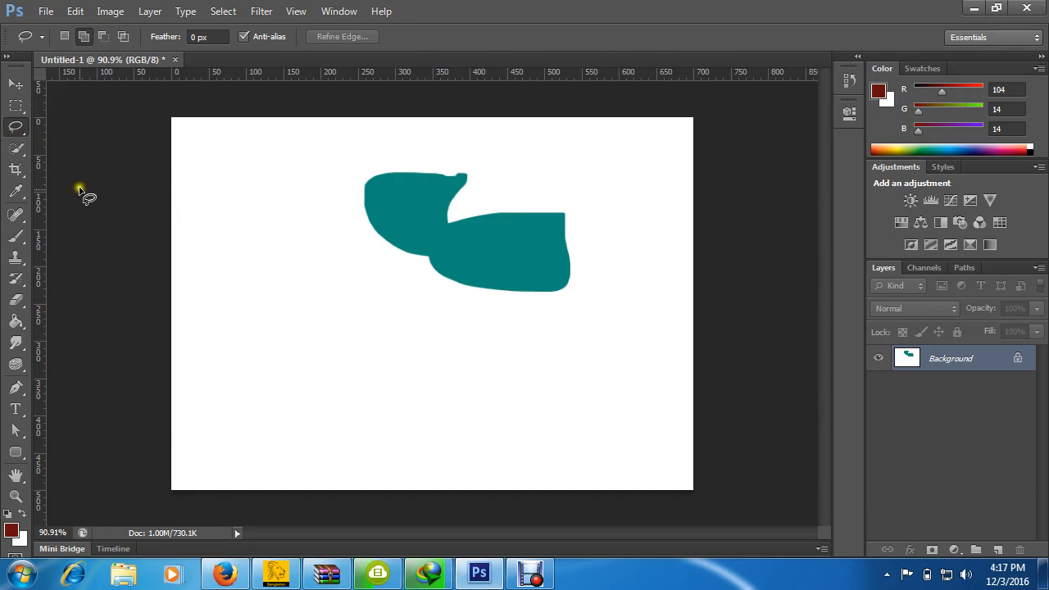
Outline a closed, irregular straight-edged selection below and beside the teal shape with the Polygonal Lasso Tool, and deselect it.
click(16, 127)
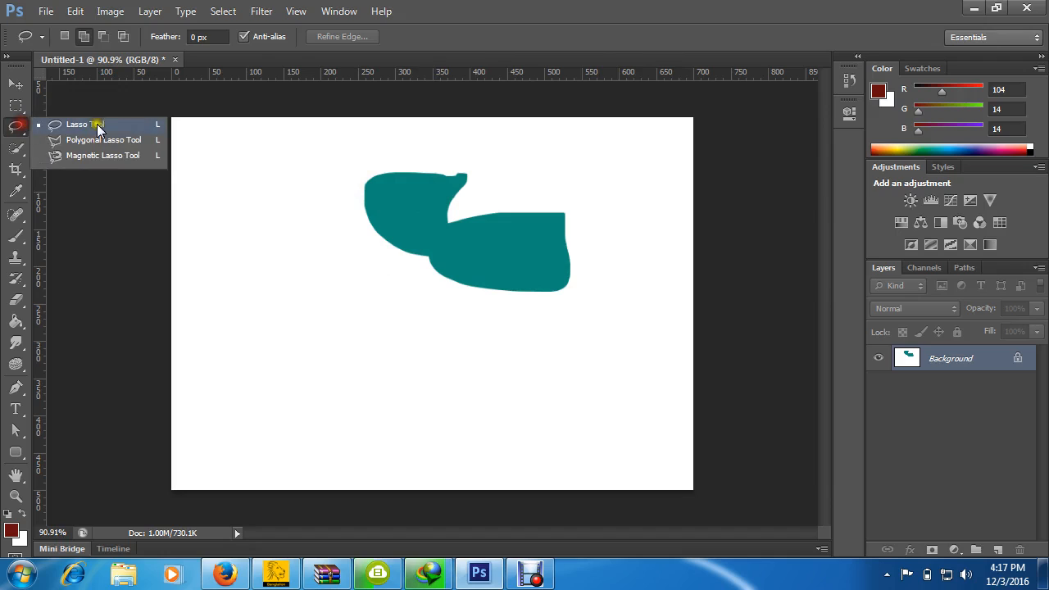
click(137, 141)
click(310, 267)
click(279, 365)
click(363, 338)
click(393, 415)
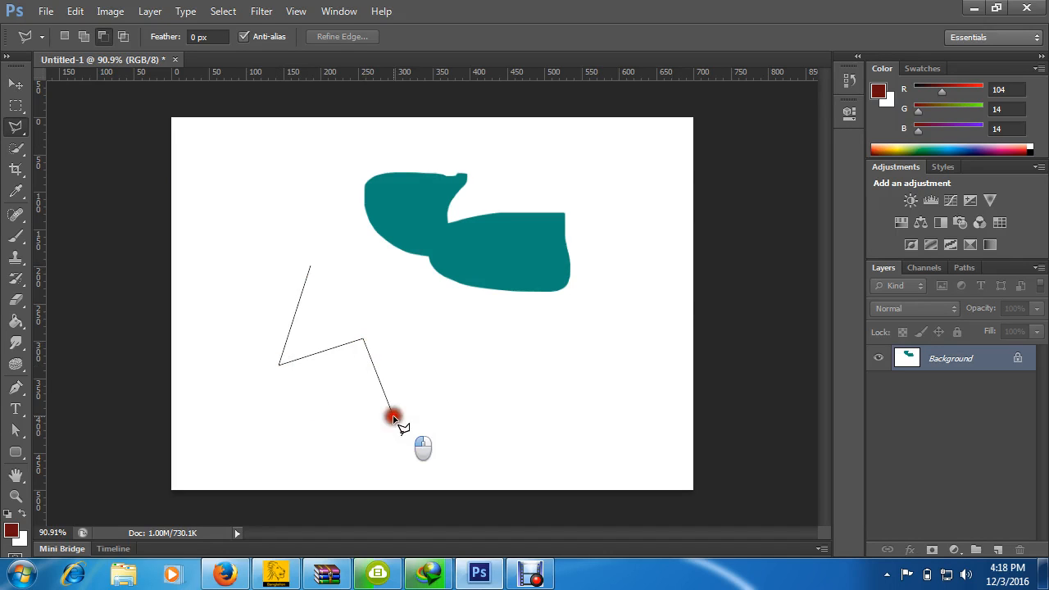
click(428, 356)
click(552, 371)
click(540, 335)
click(377, 301)
click(377, 272)
click(420, 300)
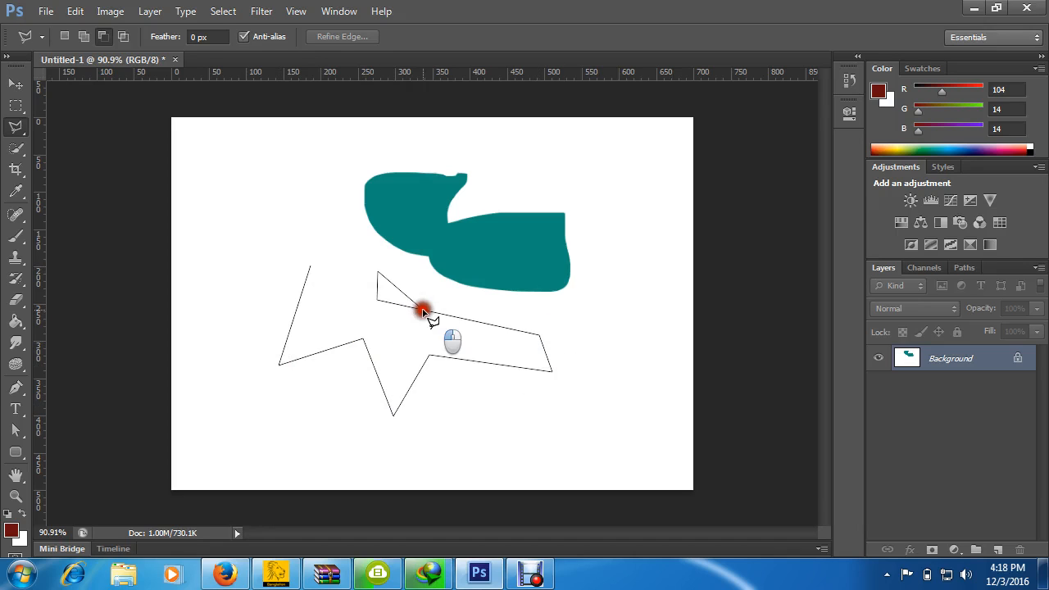
click(345, 202)
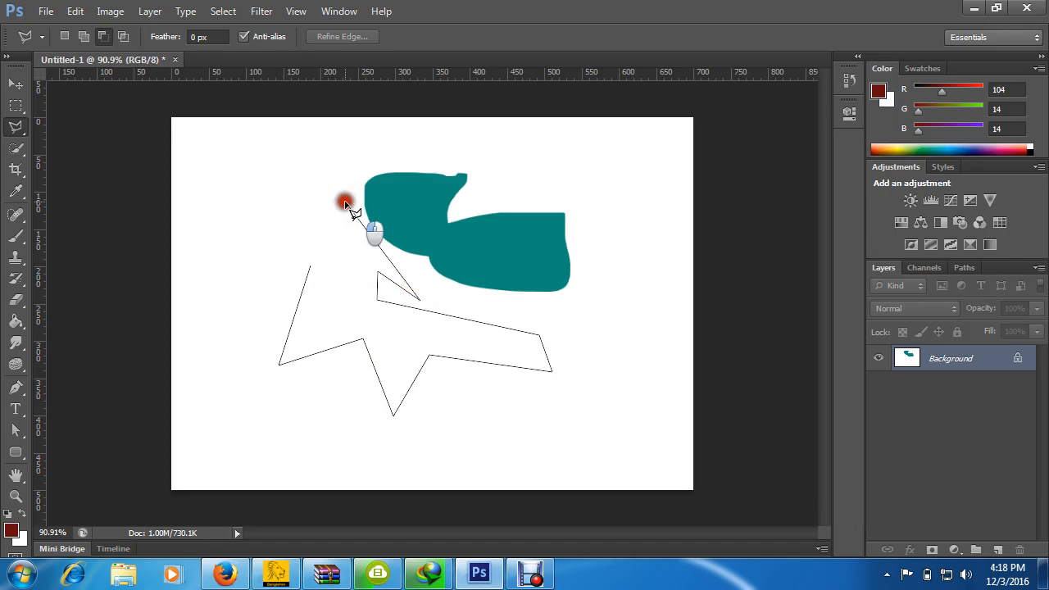
click(309, 268)
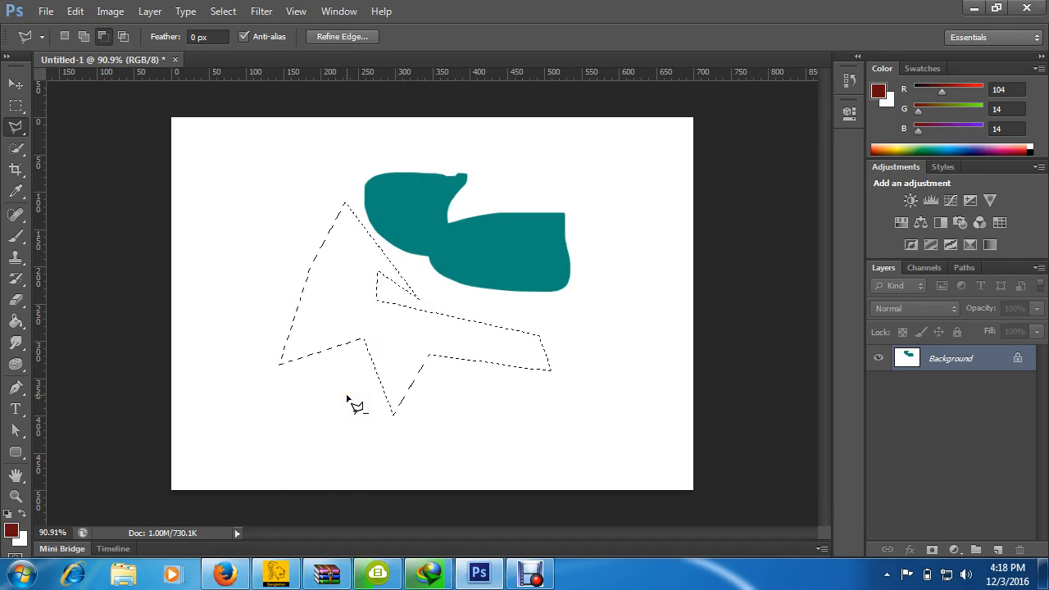
key(ctrl+d)
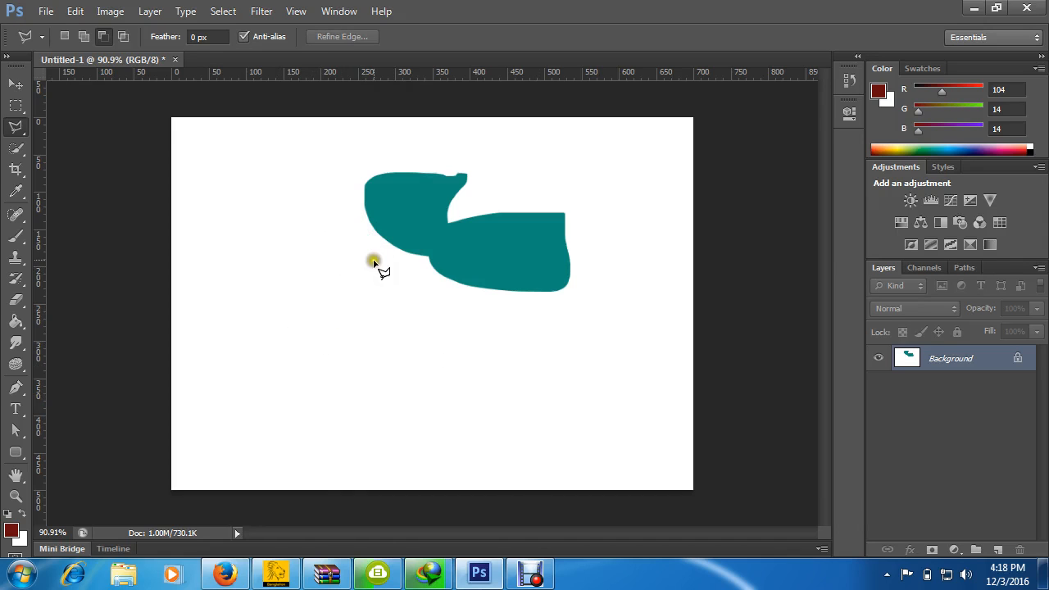
Outline a closed stepped polygon selection on the white area left of the teal shape with the Polygonal Lasso, and deselect it.
ctrl+click(346, 243)
scroll(257, 267, down, 2)
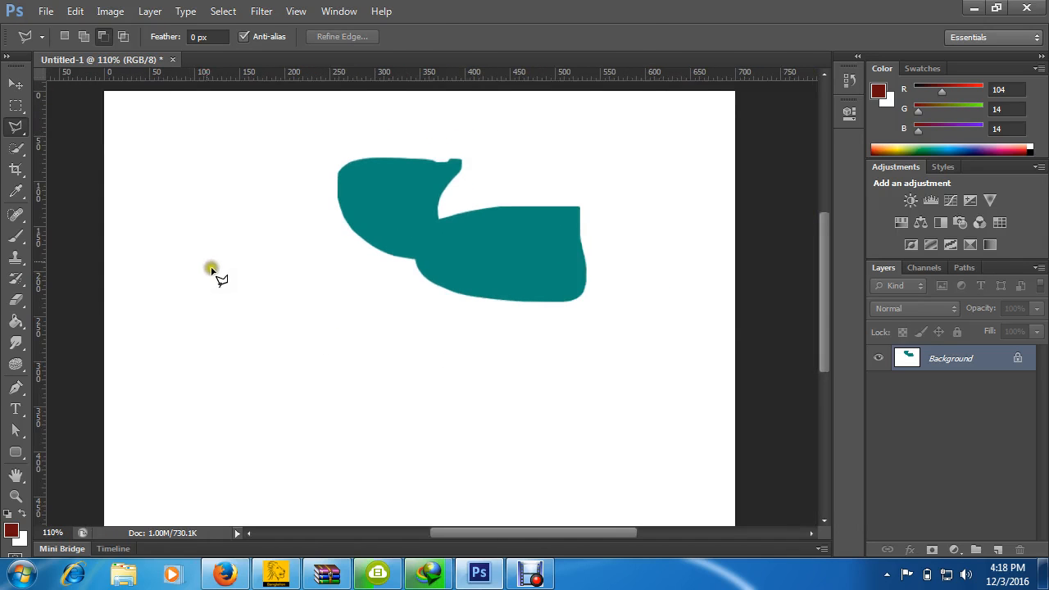
click(165, 237)
click(164, 237)
click(172, 220)
click(174, 300)
click(289, 300)
click(281, 337)
click(401, 342)
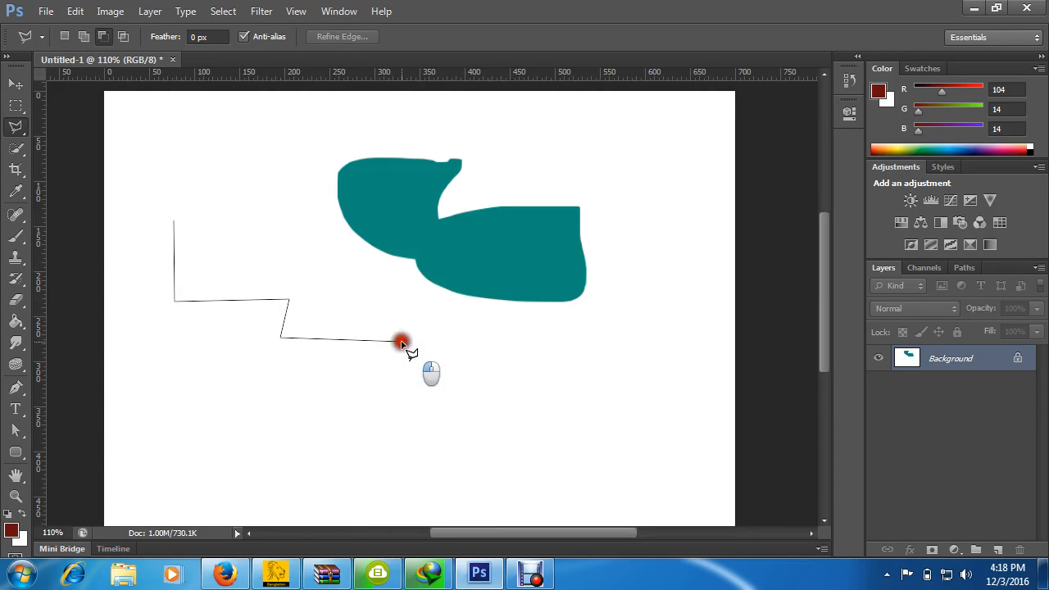
click(366, 242)
click(264, 200)
click(230, 125)
click(146, 162)
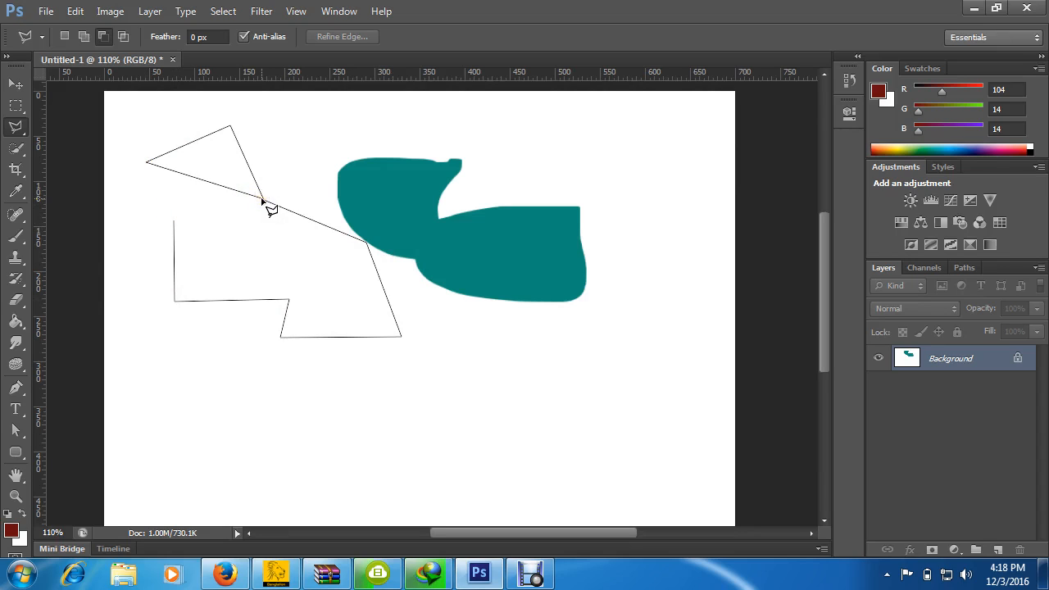
click(171, 224)
click(172, 223)
click(173, 223)
scroll(210, 232, up, 2)
scroll(215, 233, down, 2)
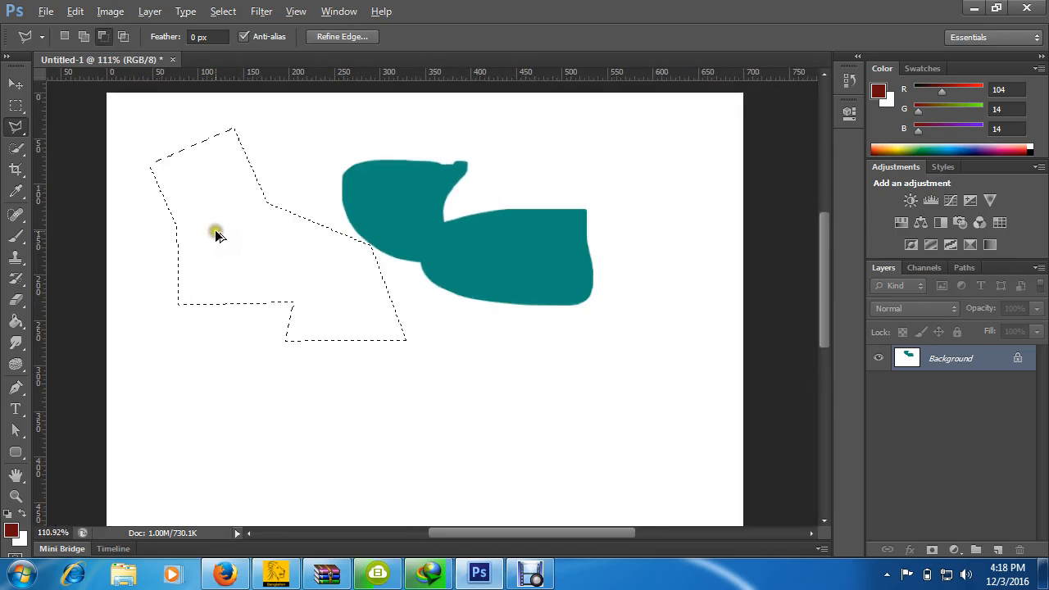
click(154, 371)
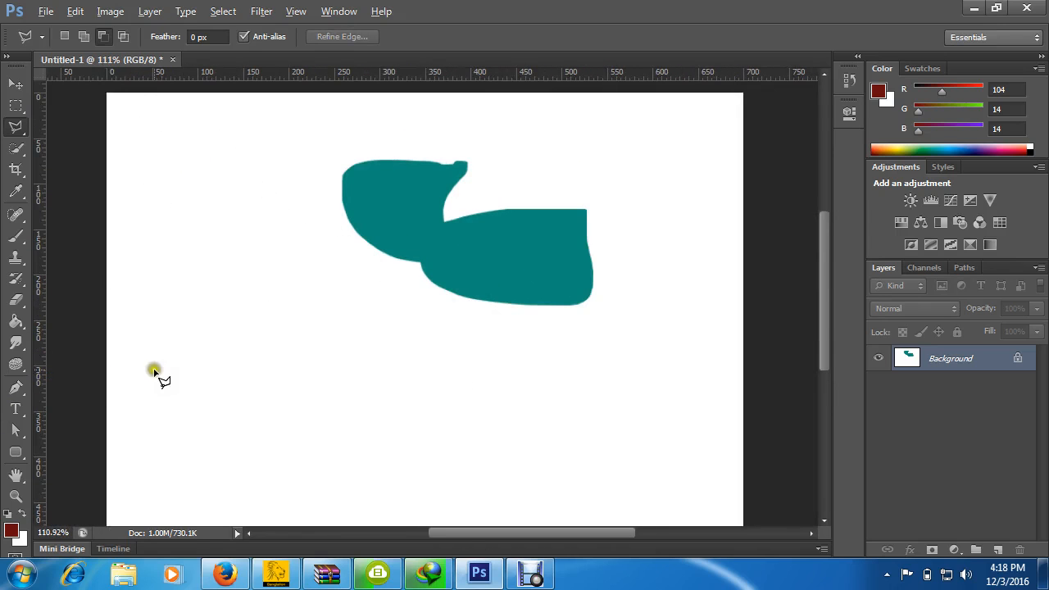
Step backward through the history until the teal shape is removed and the canvas is blank.
scroll(402, 300, down, 2)
scroll(524, 279, up, 1)
key(ctrl+z)
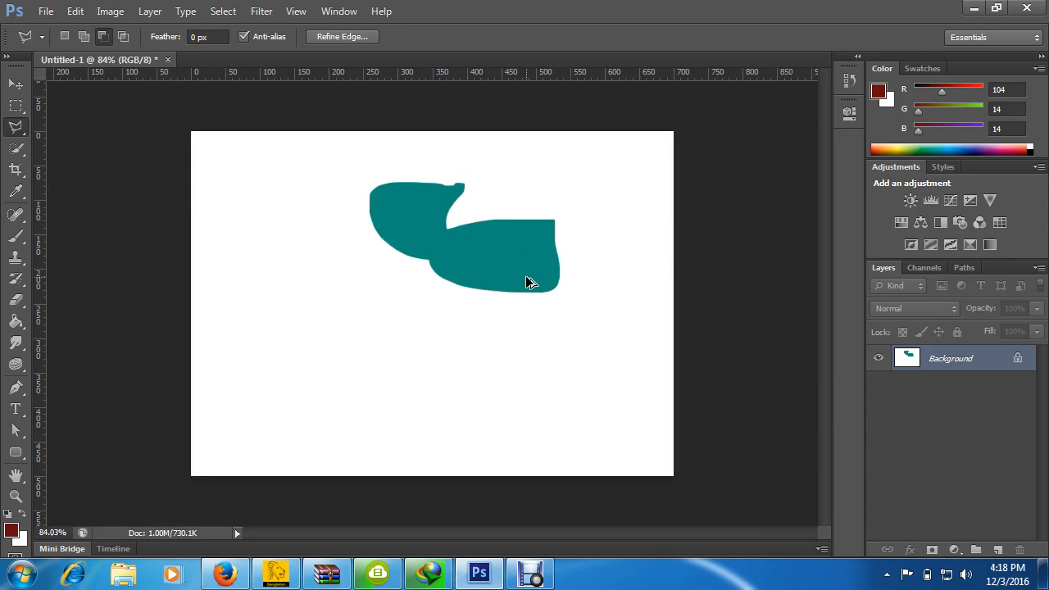
key(ctrl+alt+z)
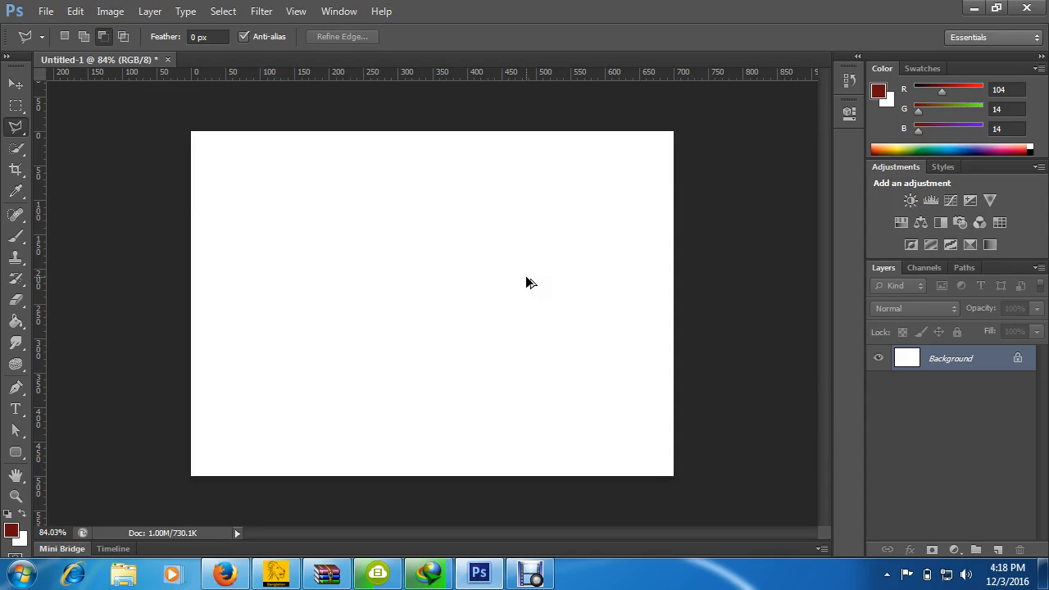
scroll(356, 188, up, 1)
scroll(385, 180, down, 1)
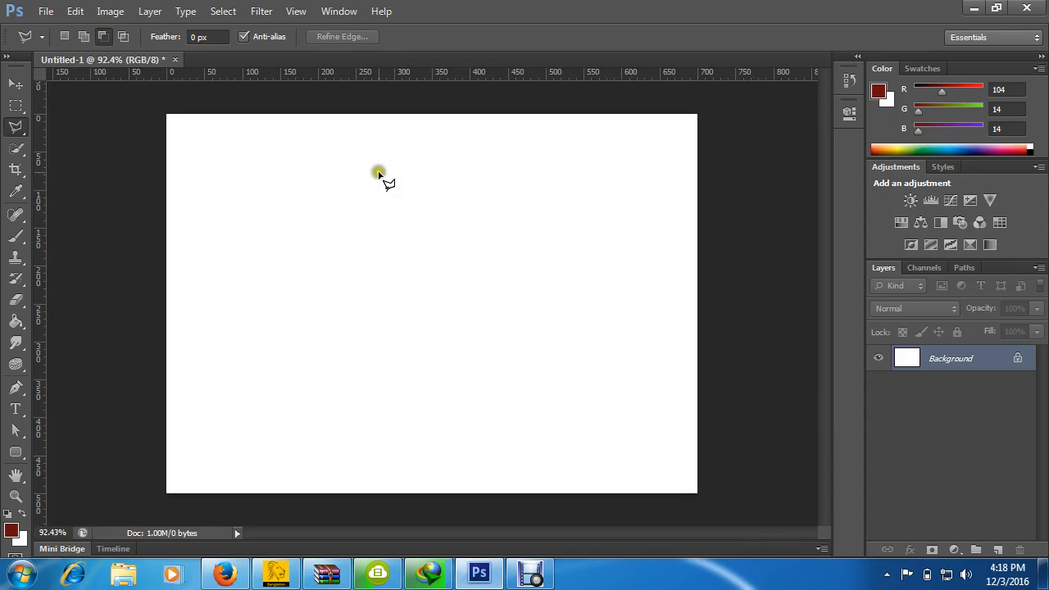
Draw a circular selection in the upper middle of the canvas with the Elliptical Marquee Tool, and deselect it.
click(16, 108)
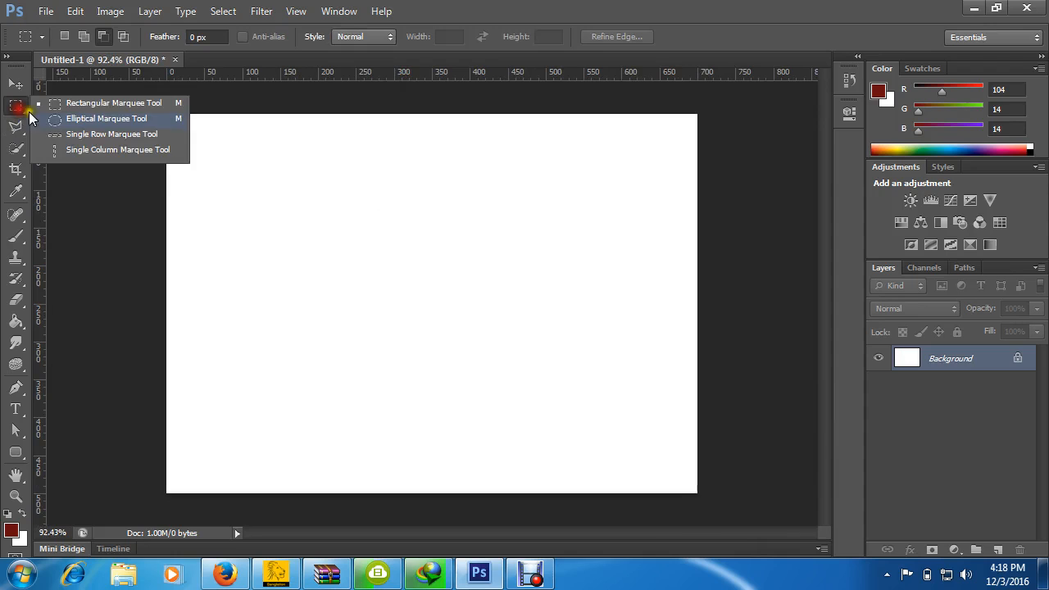
click(100, 120)
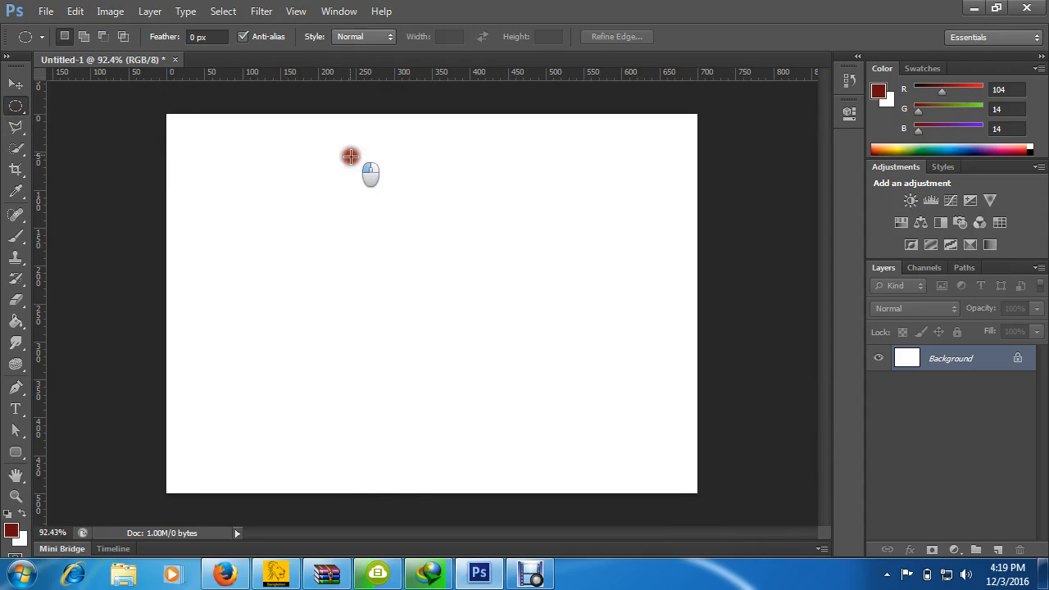
drag(351, 156, 615, 361)
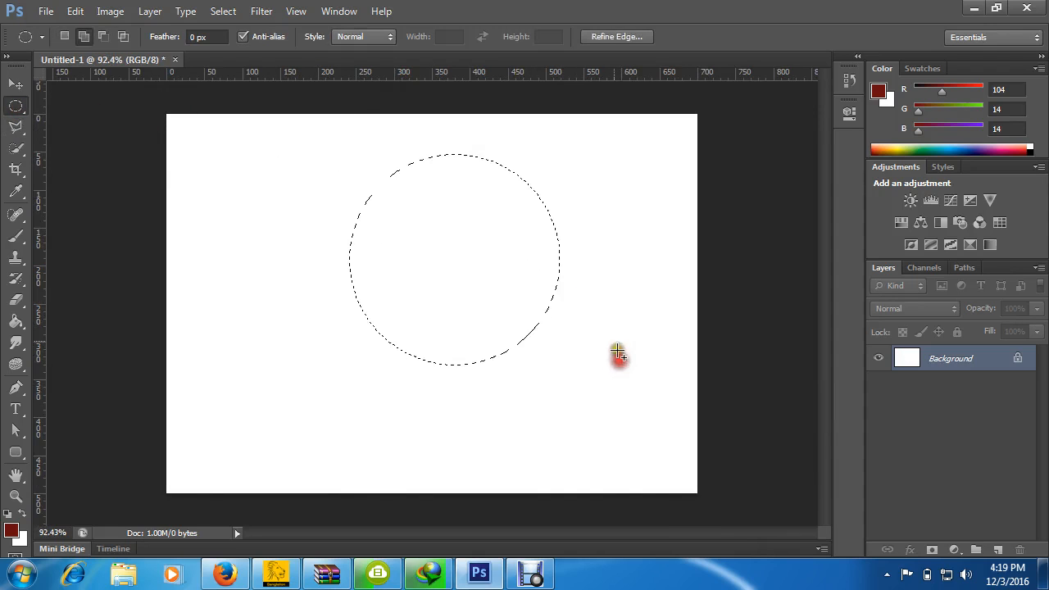
scroll(431, 191, up, 1)
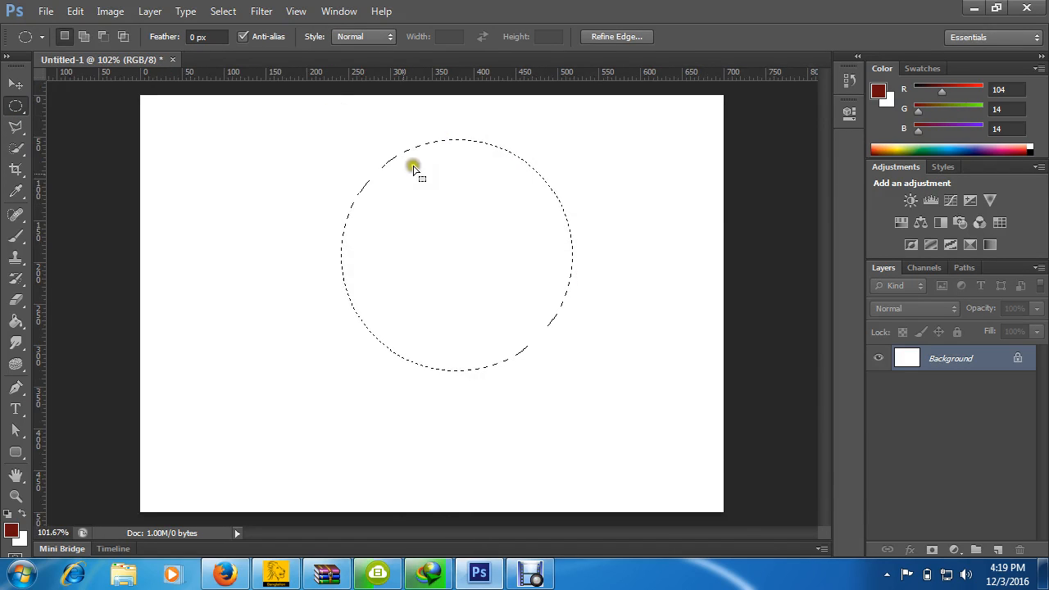
click(506, 131)
Draw three successive circular selections on the canvas, the first about 357 by 347 px, and deselect the last one.
drag(341, 146, 636, 431)
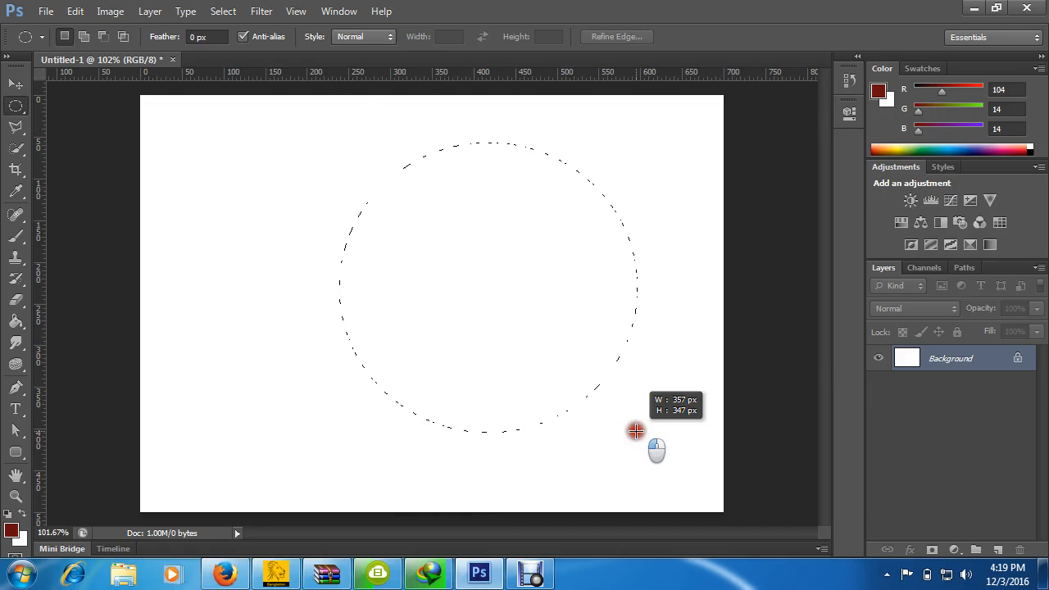
drag(323, 159, 516, 362)
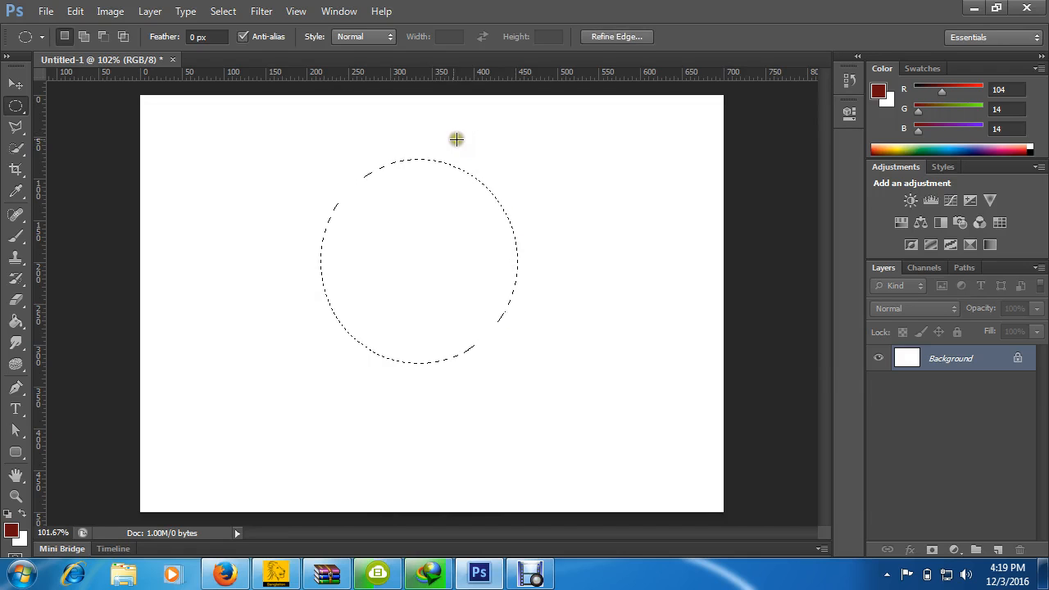
drag(414, 115, 687, 381)
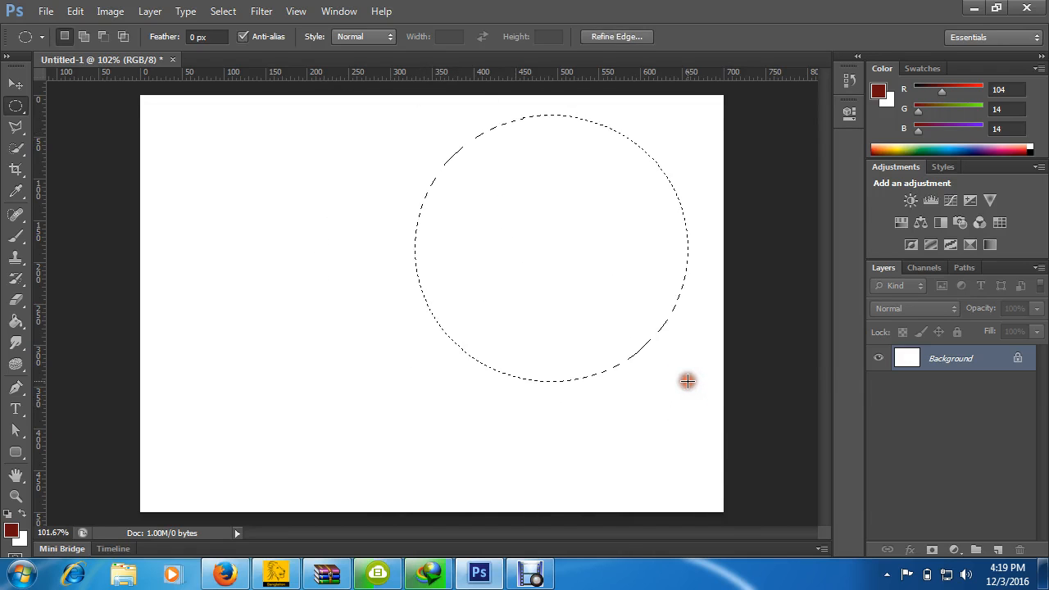
click(377, 210)
Draw a circular selection about 307 by 304 px on the canvas's left half, shrink it while drawing, and deselect it.
drag(246, 160, 501, 413)
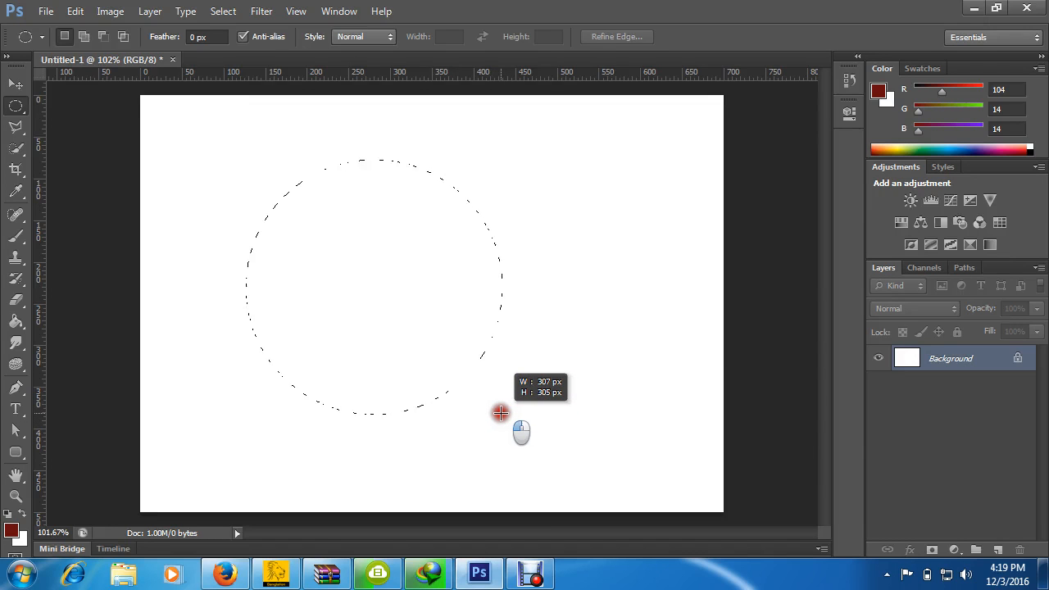
drag(501, 413, 500, 413)
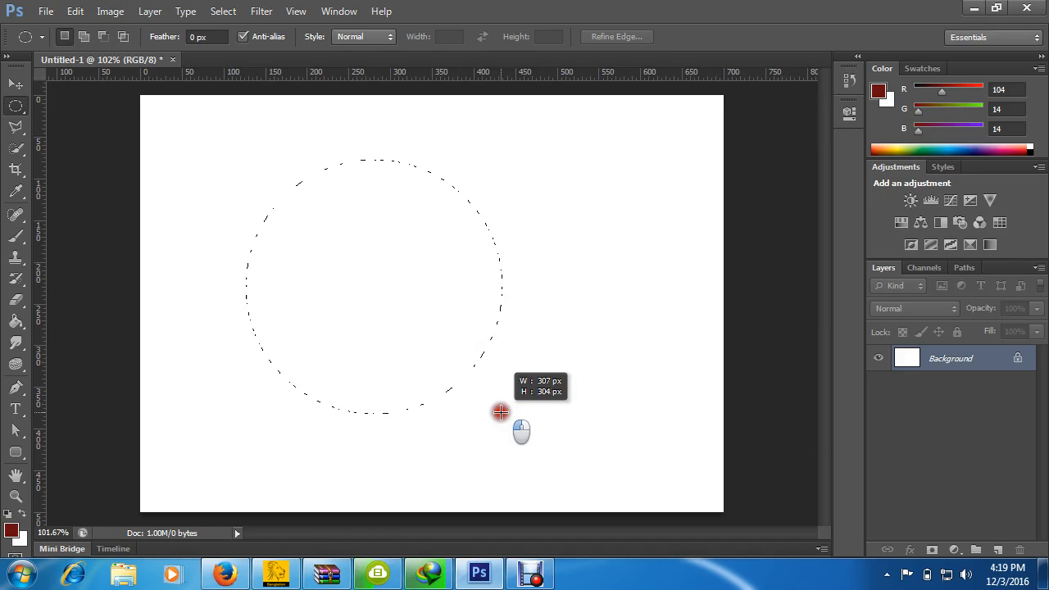
drag(501, 412, 436, 335)
click(393, 244)
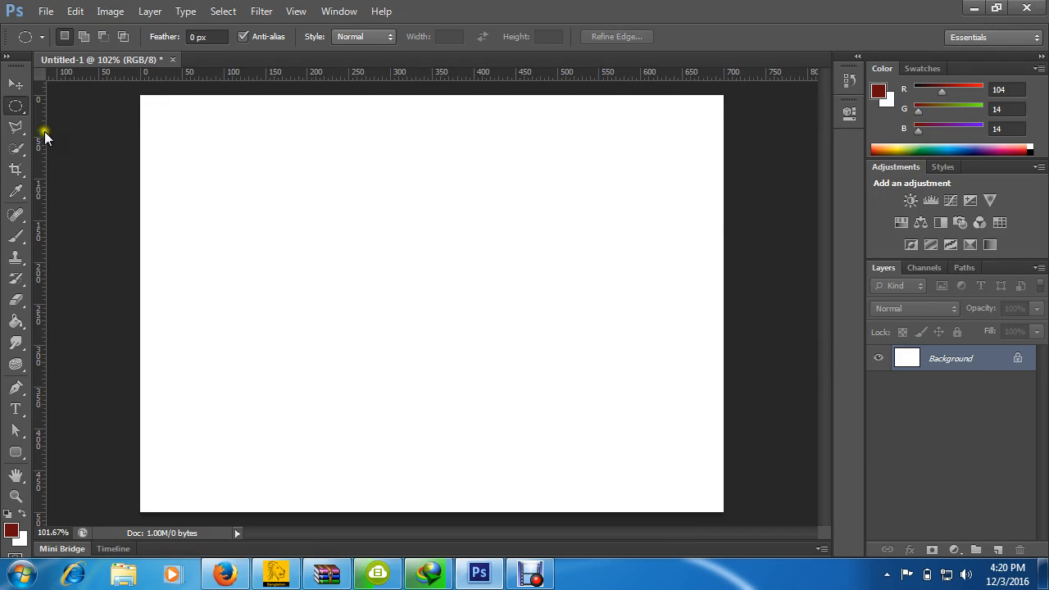
Draw a square selection on the canvas's left half with the Rectangular Marquee Tool, and deselect it.
click(20, 108)
drag(22, 111, 72, 107)
drag(239, 158, 537, 383)
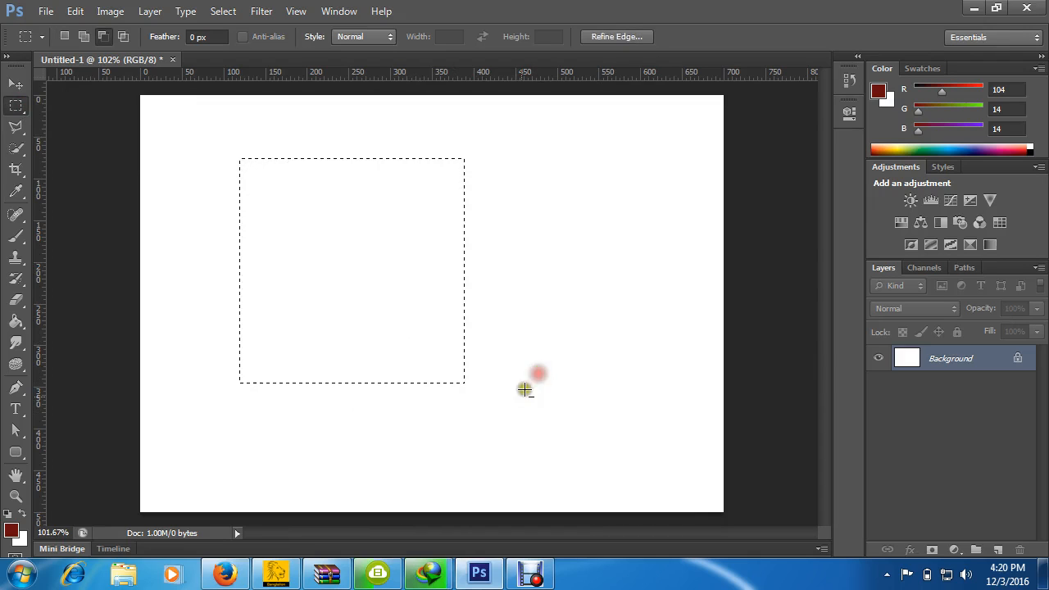
click(531, 391)
Draw a circular selection in the middle of the canvas with the Elliptical Marquee Tool, and deselect it.
click(18, 105)
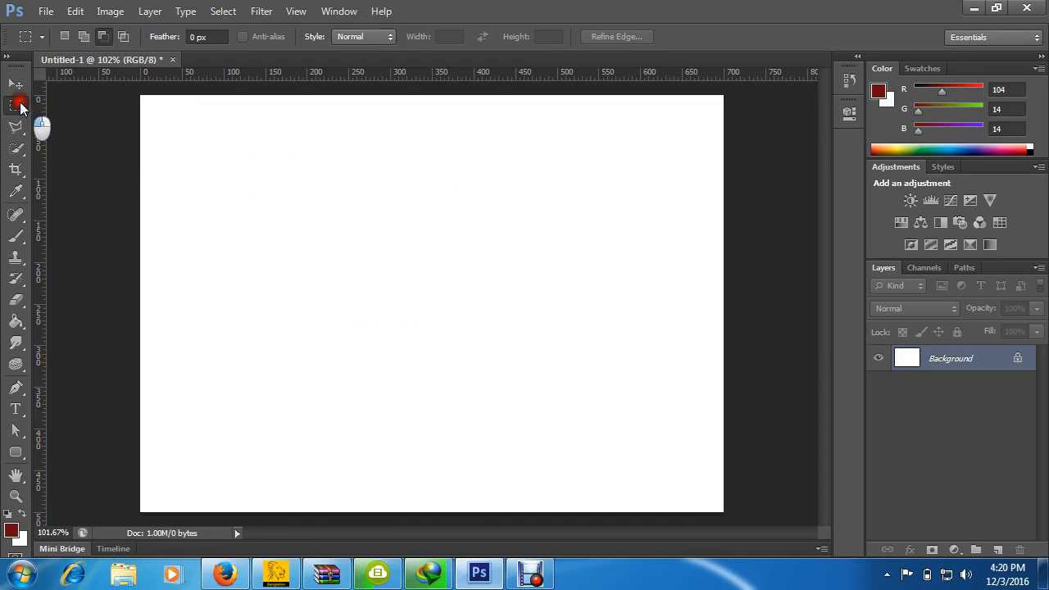
click(54, 119)
drag(340, 166, 596, 361)
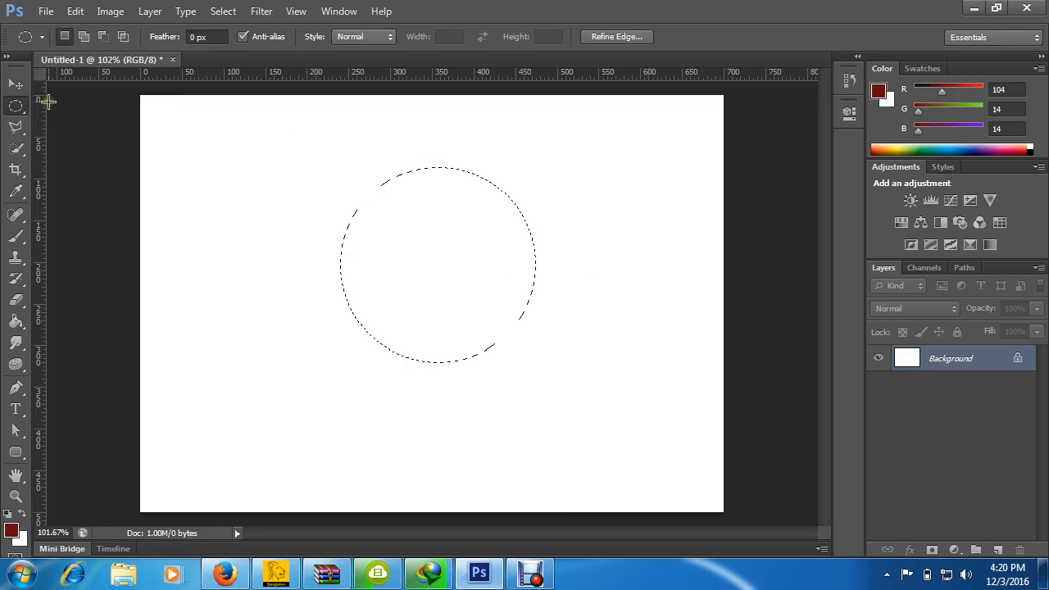
key(ctrl+d)
Place a one-pixel-high selection across the canvas's upper part with the Single Row Marquee Tool and reposition it.
click(13, 106)
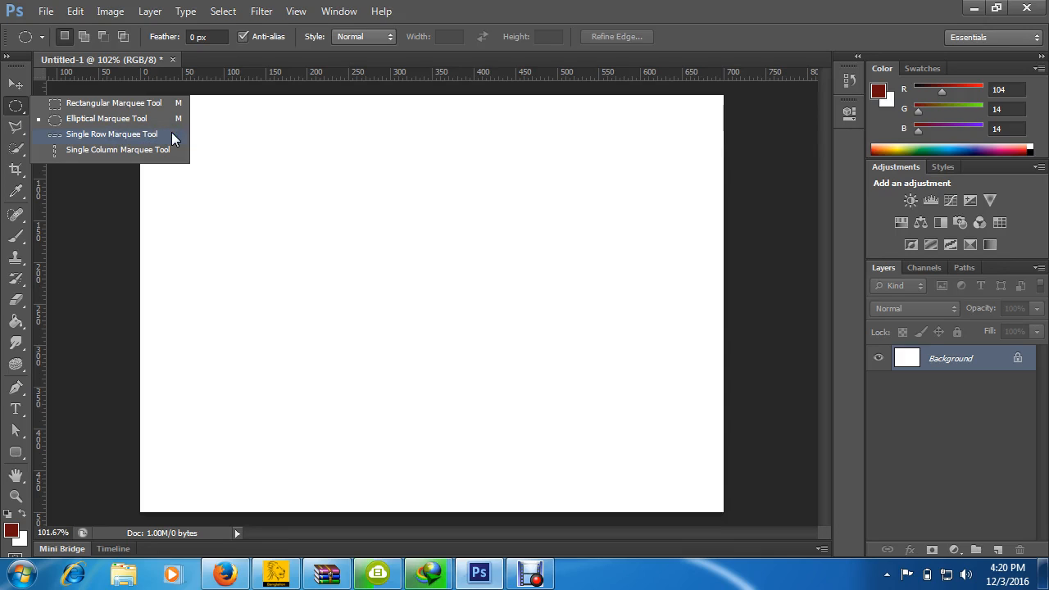
click(130, 133)
click(382, 152)
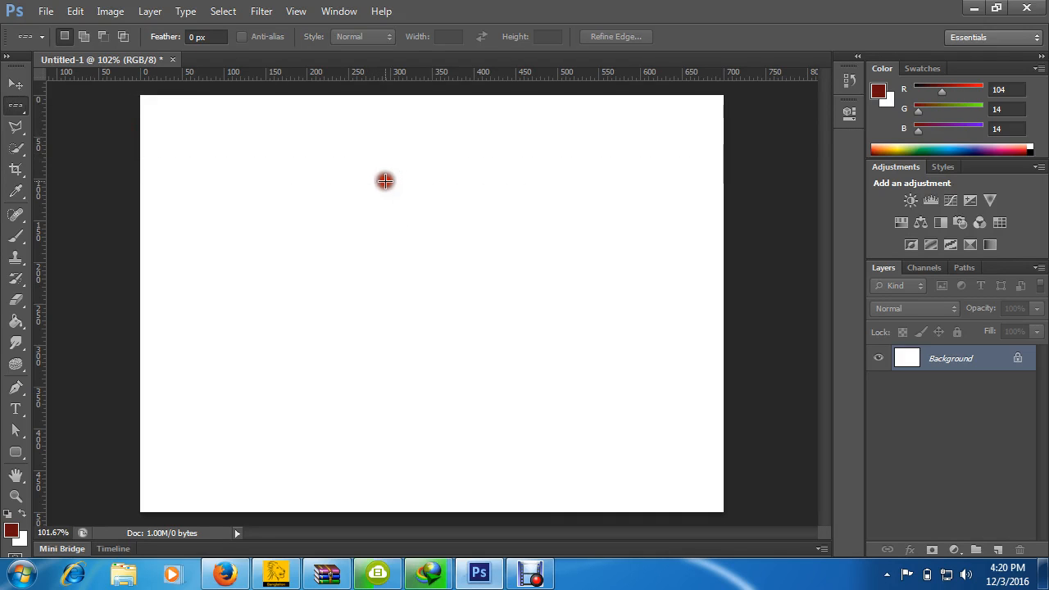
drag(386, 180, 459, 213)
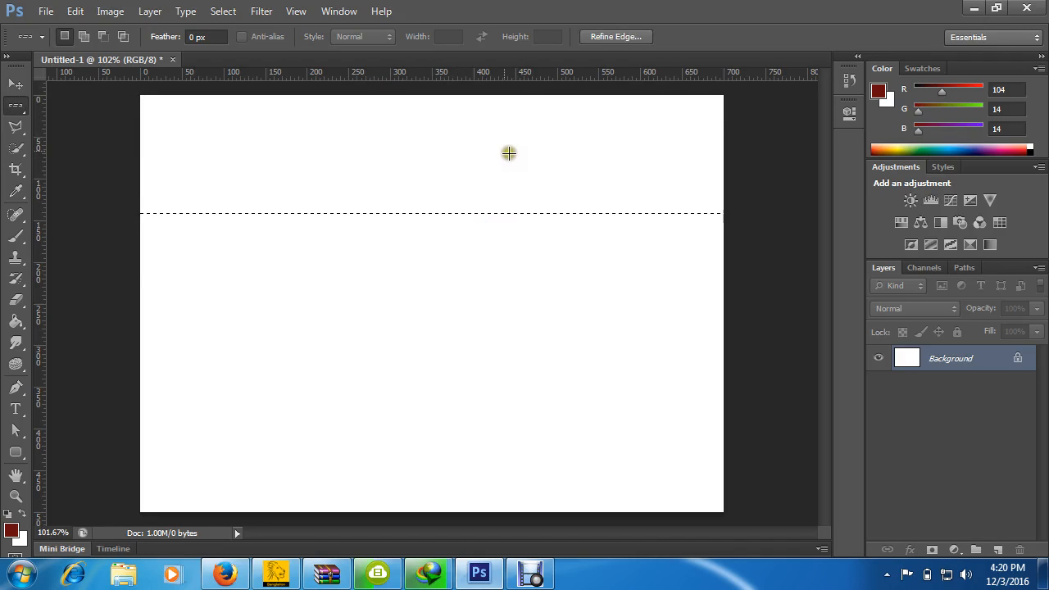
mouse_move(497, 210)
mouse_down()
mouse_move(508, 351)
mouse_move(501, 131)
mouse_move(475, 180)
mouse_up()
Place a one-pixel-wide vertical selection with the Single Column Marquee Tool, and deselect it.
click(16, 105)
click(98, 151)
drag(422, 149, 526, 209)
click(500, 173)
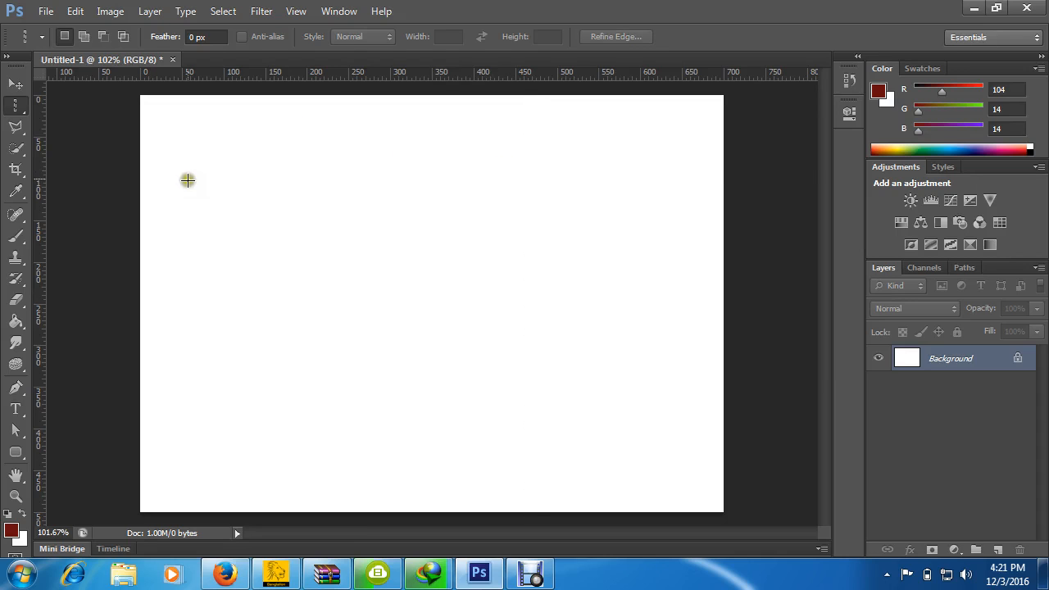
Draw a circular selection with the Elliptical Marquee Tool and move it to the canvas's upper right area.
click(15, 105)
click(61, 118)
drag(235, 147, 443, 318)
drag(339, 227, 559, 223)
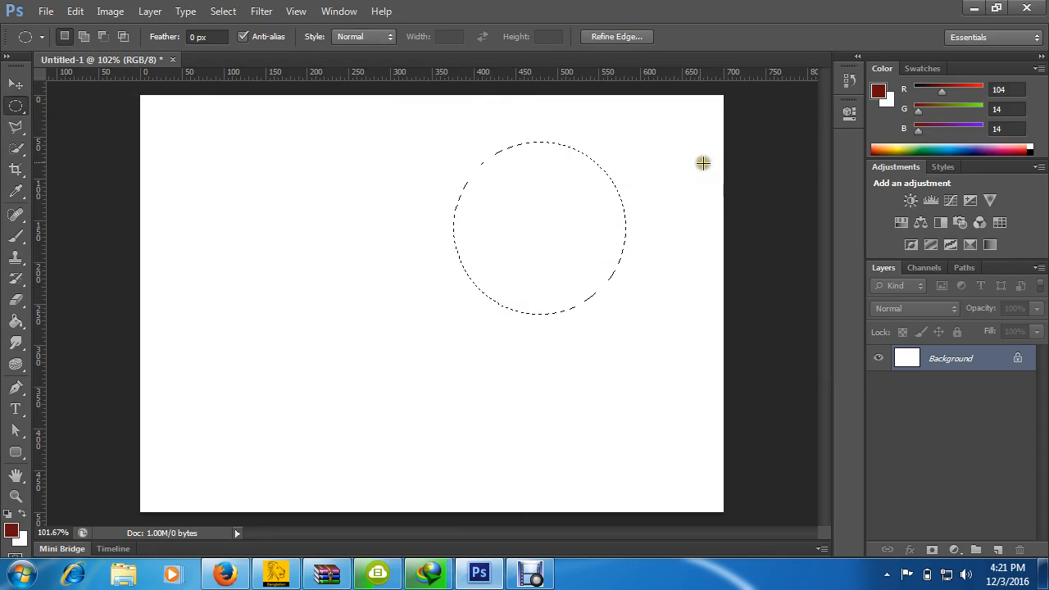
Add a triangular tail to the circle selection's lower left with the Polygonal Lasso Tool, and deselect the combined shape.
click(15, 126)
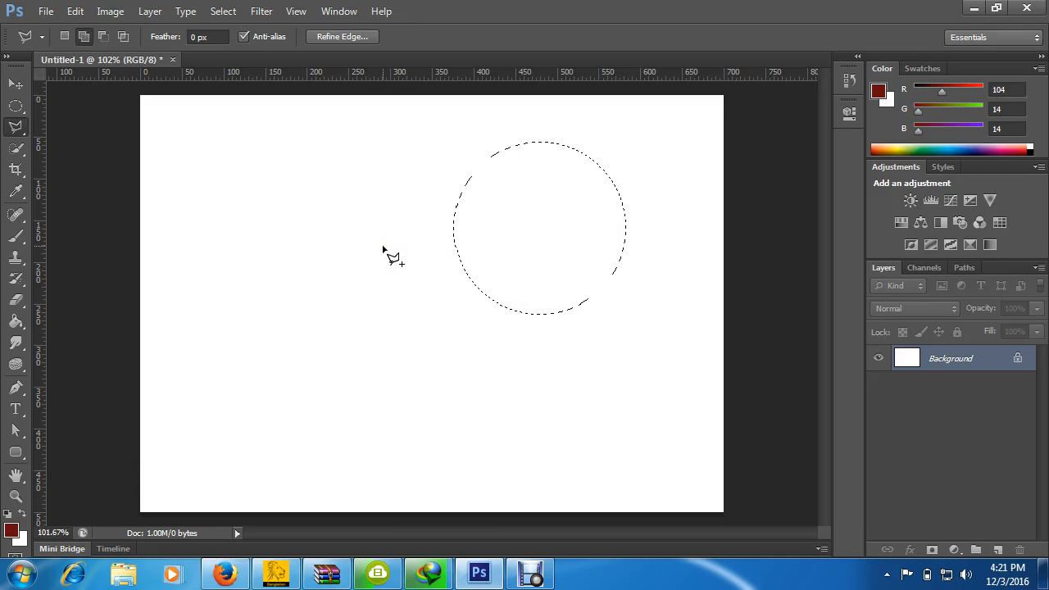
click(500, 248)
click(430, 359)
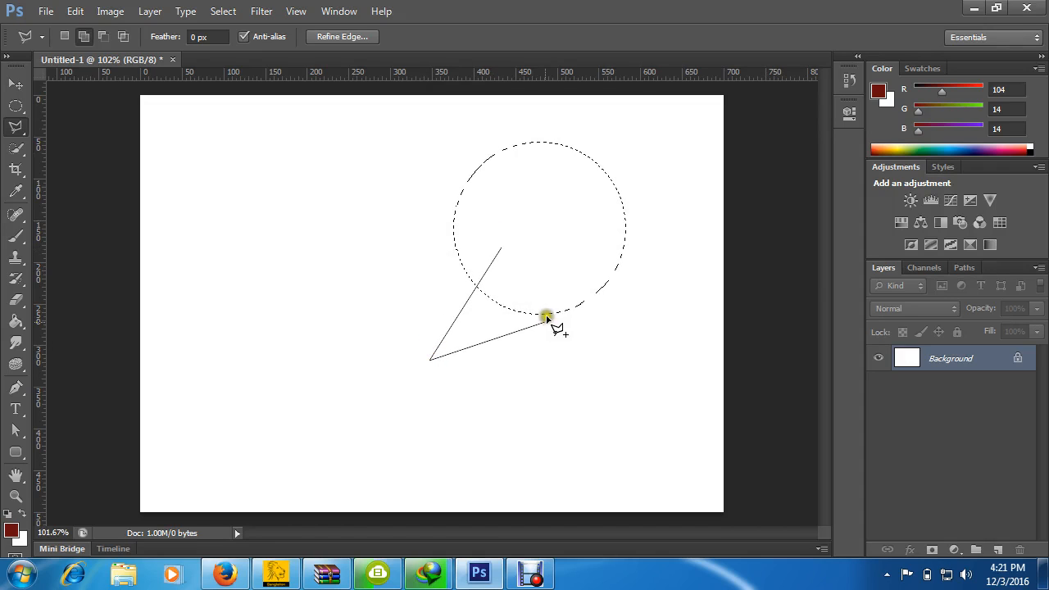
click(547, 292)
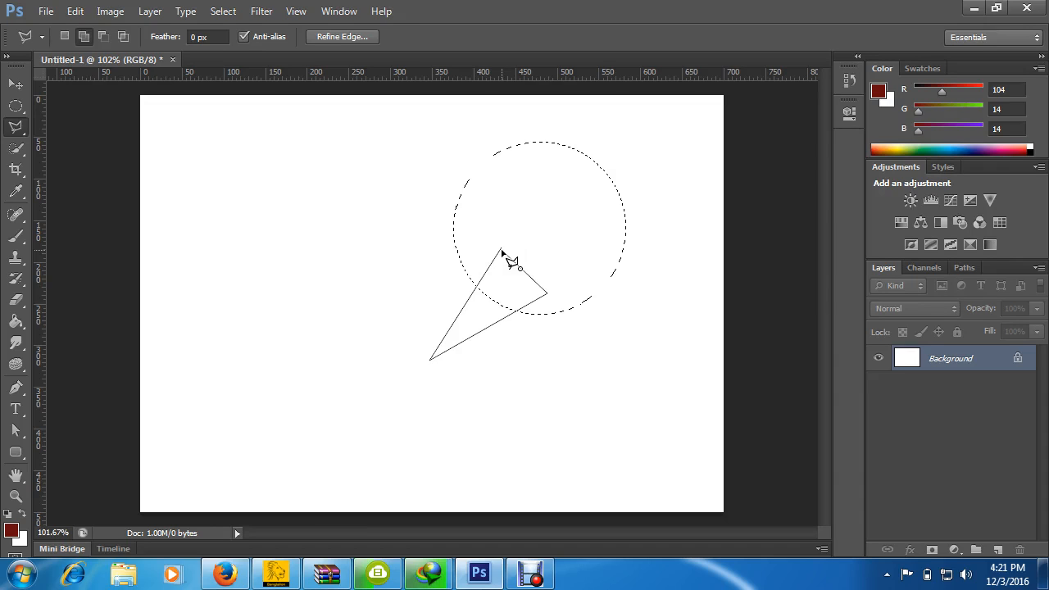
click(501, 250)
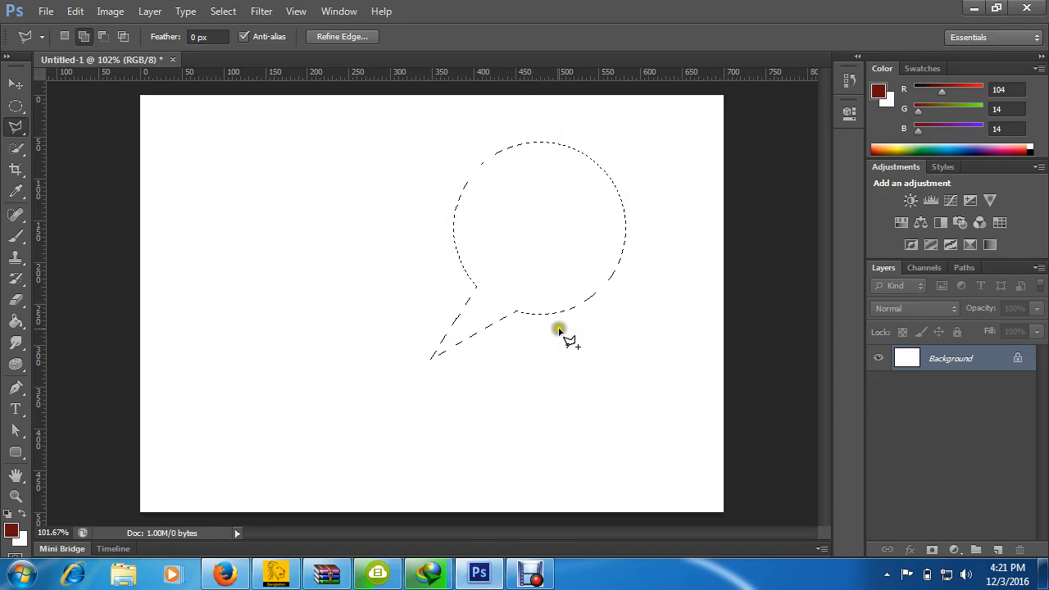
click(554, 268)
Build a speech-bubble selection from a circle in the canvas's upper middle and an added polygonal tail at its lower left.
click(16, 106)
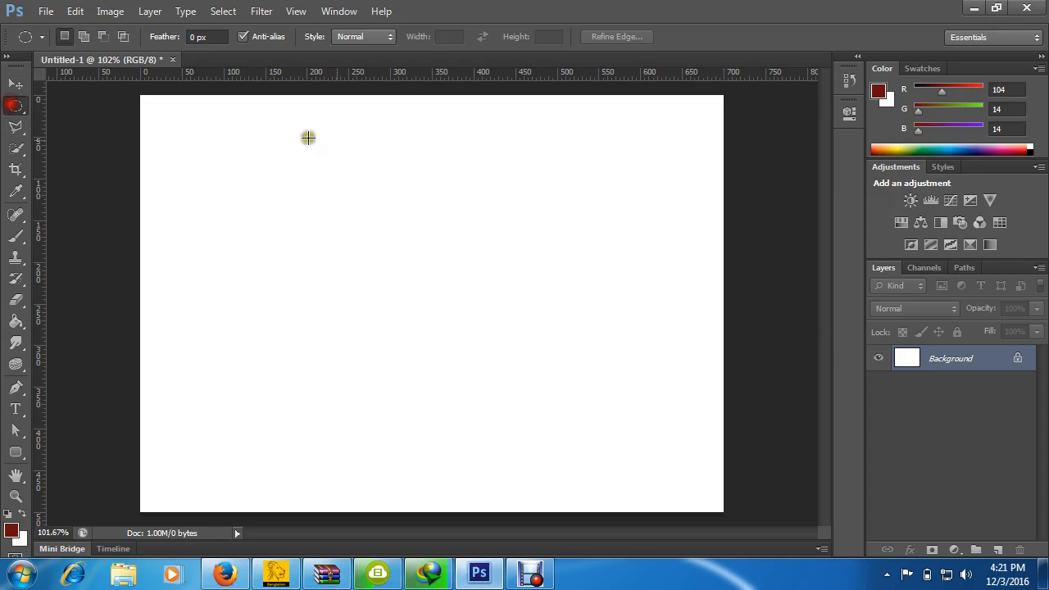
drag(340, 137, 549, 348)
click(16, 127)
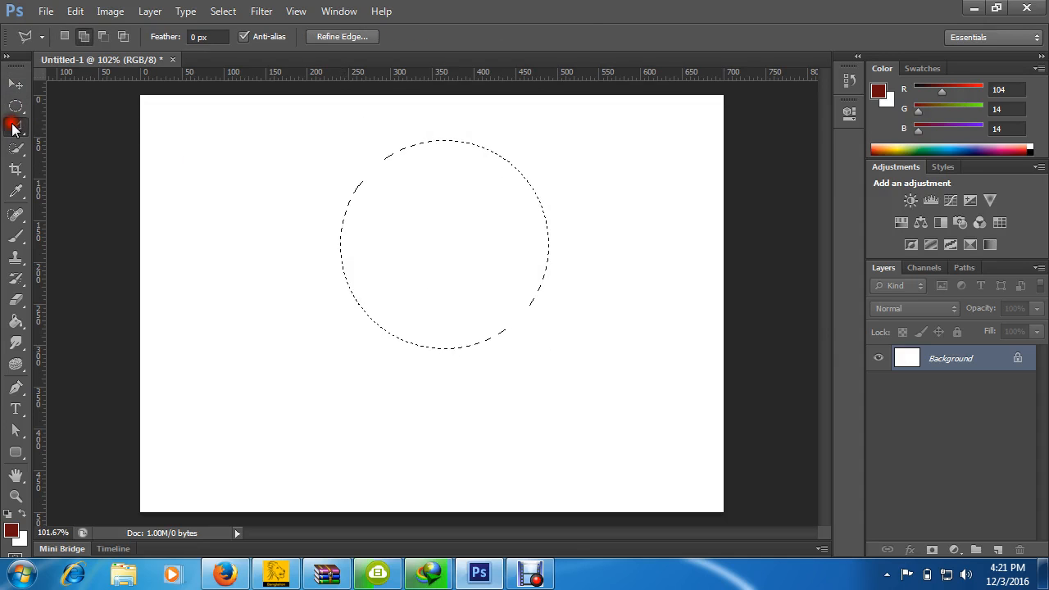
click(377, 245)
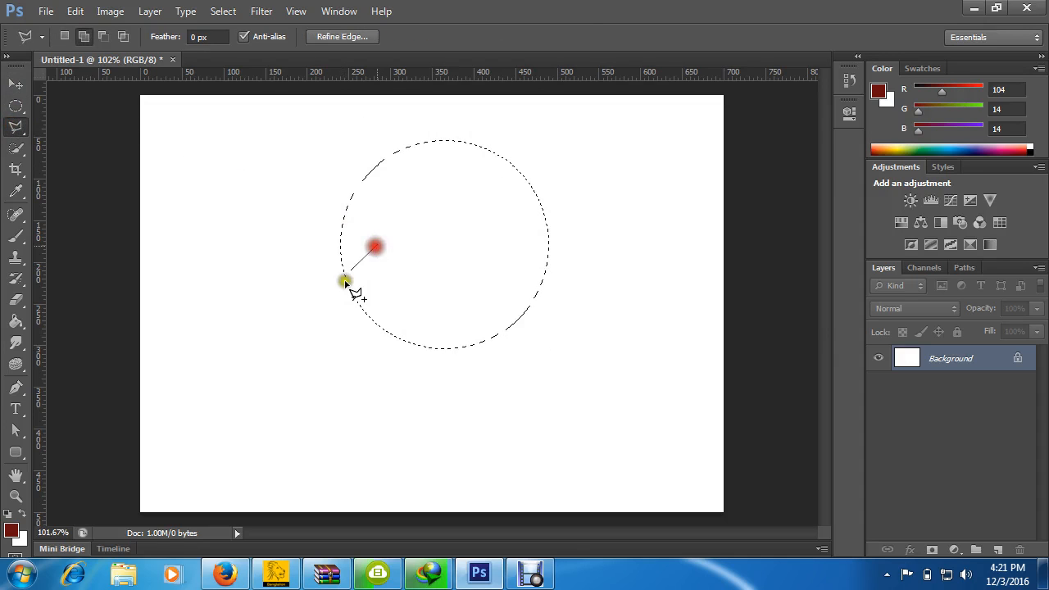
click(322, 348)
click(418, 305)
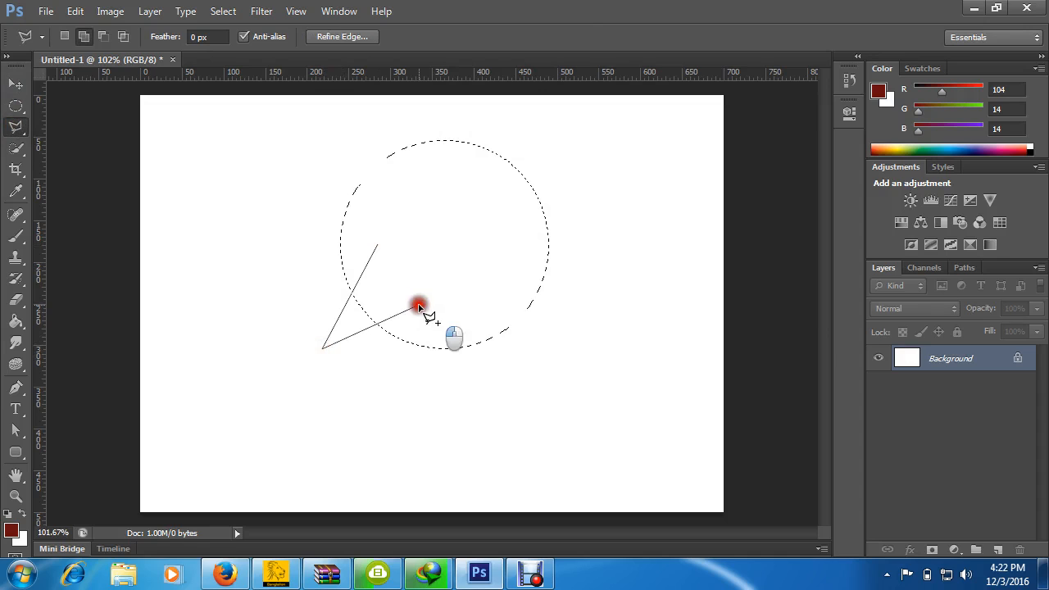
click(379, 246)
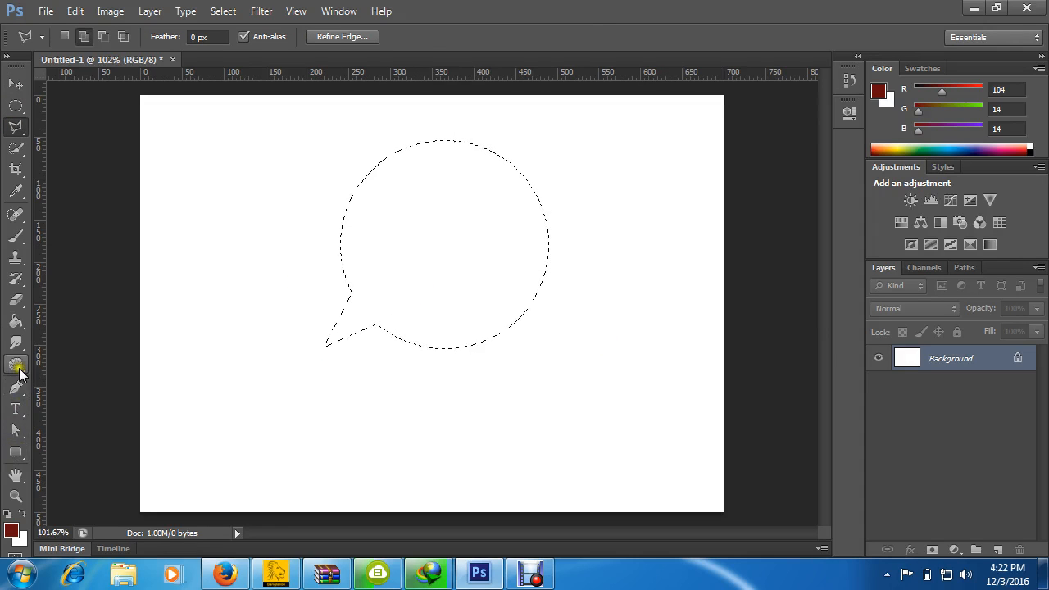
Set the foreground colour to dark green, hex 2c5e00.
click(15, 452)
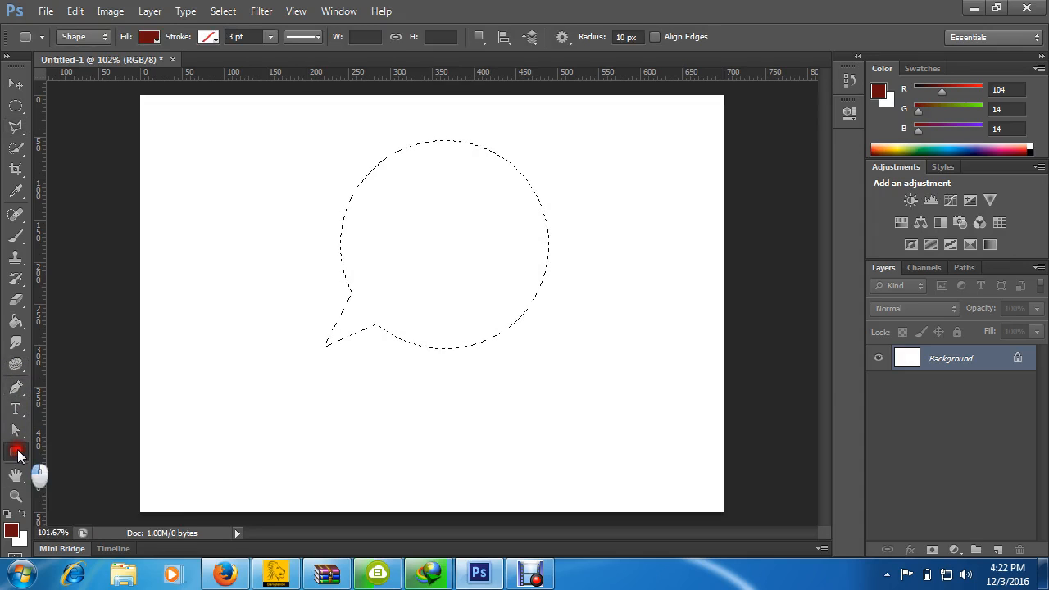
click(12, 529)
click(719, 335)
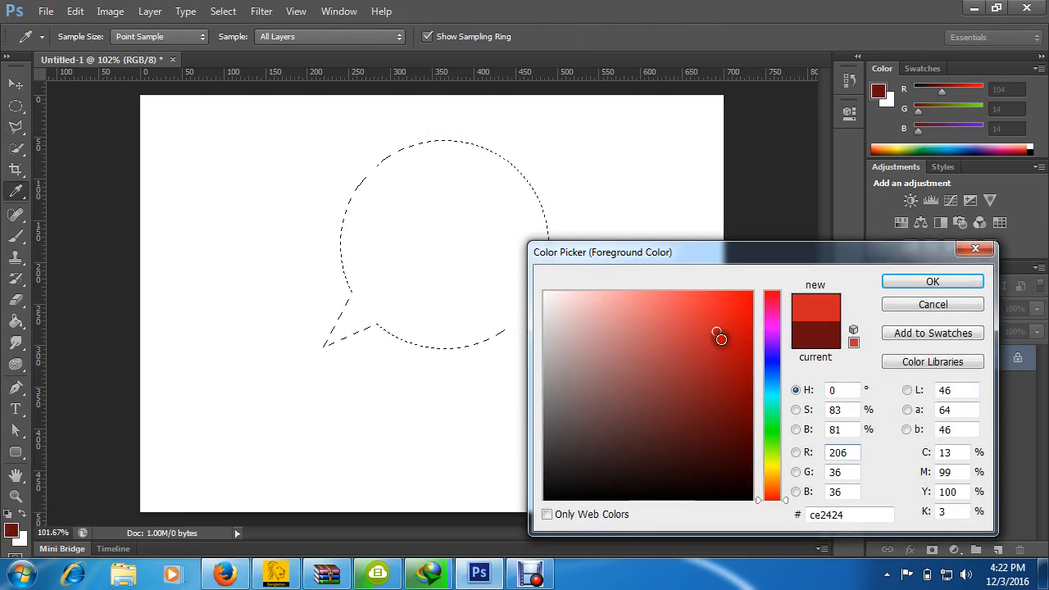
click(737, 363)
drag(771, 414, 774, 447)
mouse_move(746, 354)
mouse_down()
mouse_move(742, 313)
mouse_move(719, 323)
mouse_move(681, 418)
mouse_move(783, 414)
mouse_move(790, 436)
mouse_move(802, 430)
mouse_move(793, 423)
mouse_up()
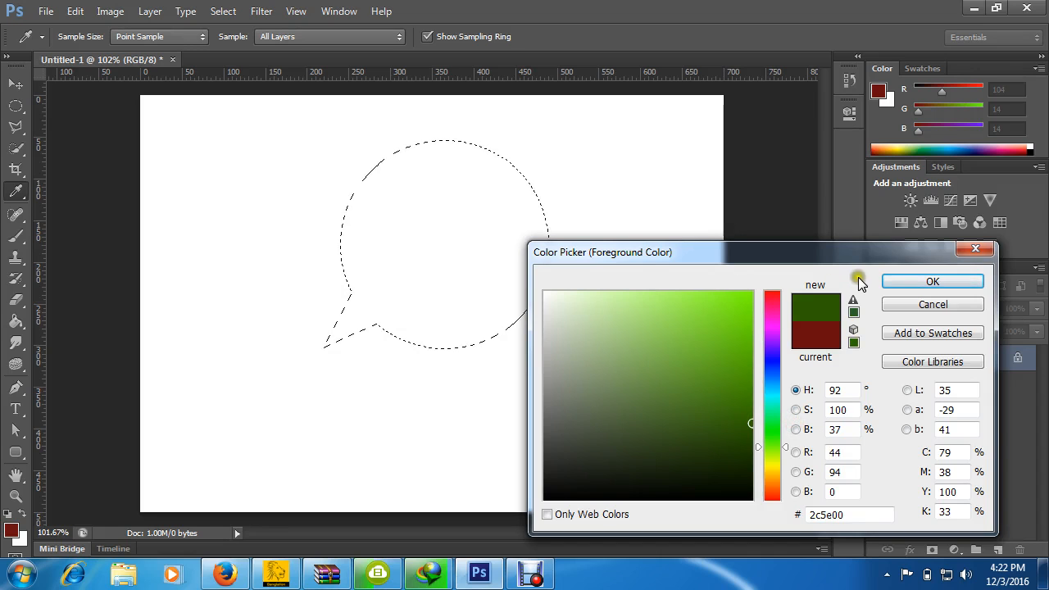
click(906, 284)
Fill the speech-bubble selection with the dark green foreground colour using the Paint Bucket Tool, deselect it, and inspect the shape.
click(15, 320)
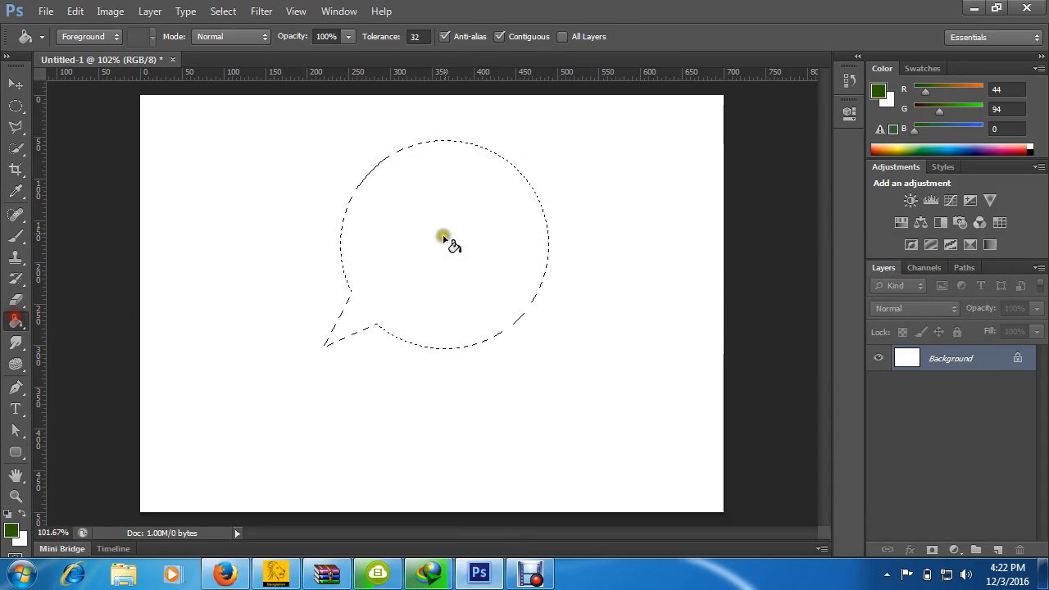
click(459, 233)
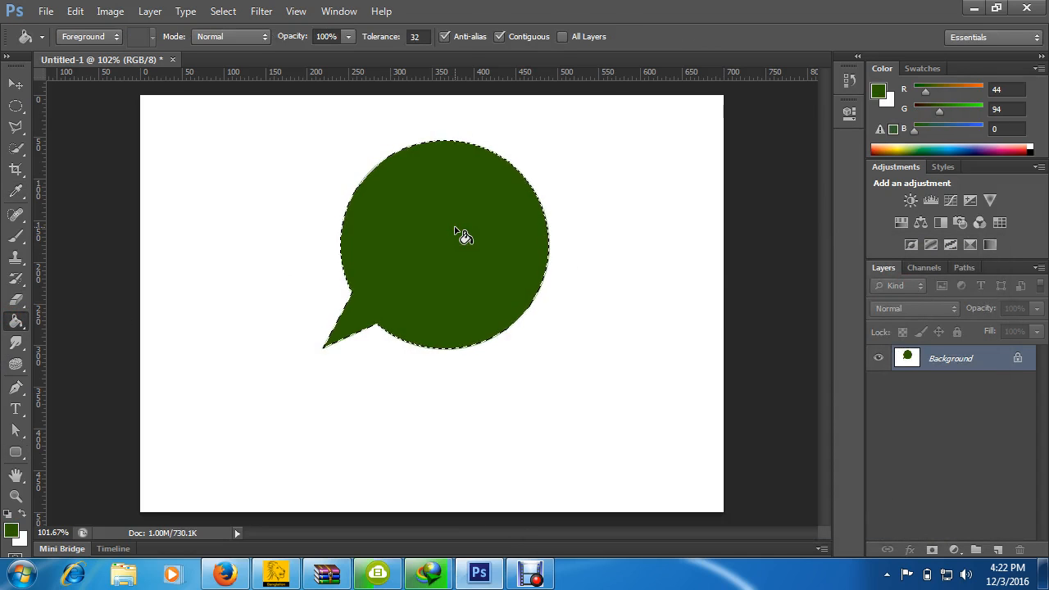
key(ctrl+d)
scroll(412, 335, up, 2)
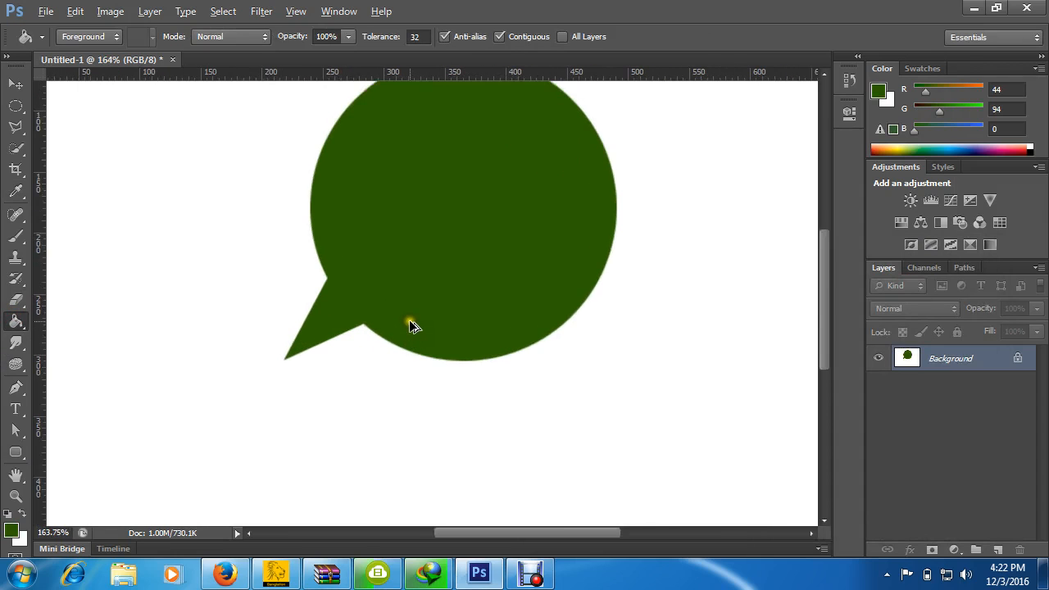
scroll(438, 281, down, 1)
scroll(445, 229, down, 1)
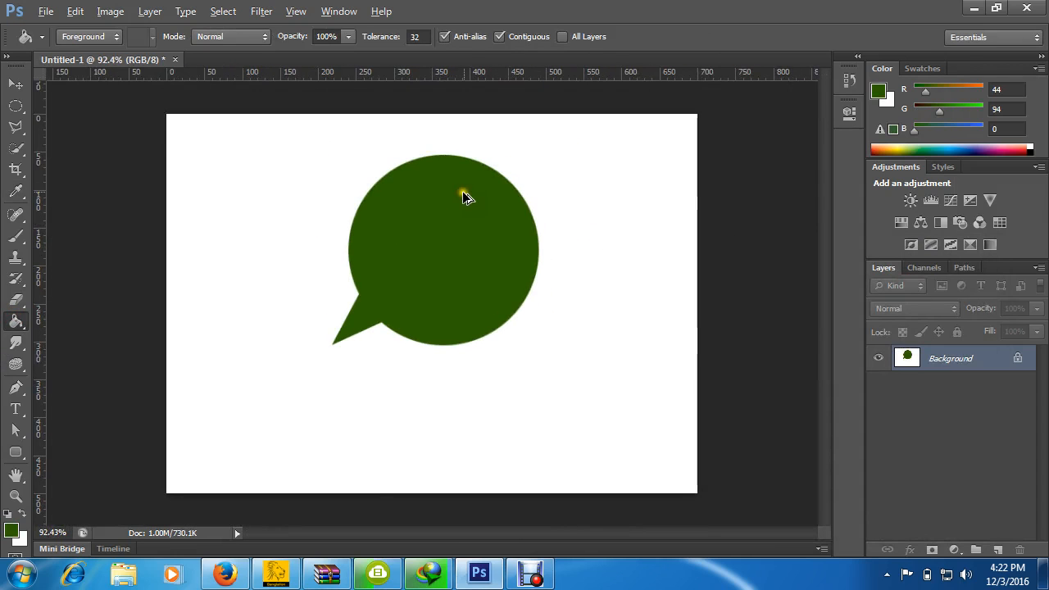
scroll(460, 226, down, 2)
scroll(459, 225, up, 3)
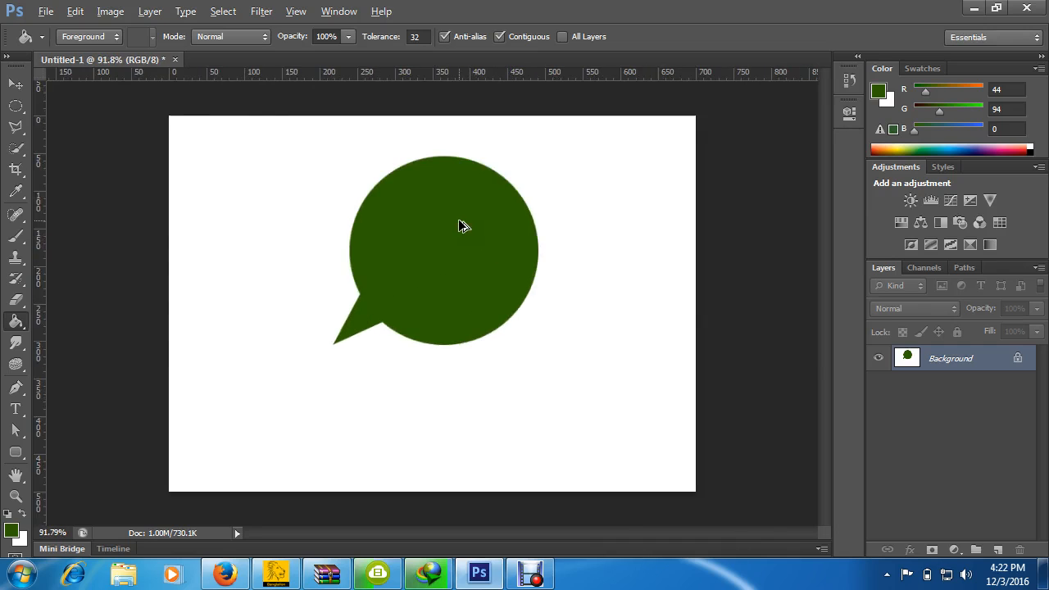
Step backward through the history until the green speech bubble is removed from the canvas.
key(ctrl+alt+z)
key(ctrl+alt+z)
key(ctrl+alt+z)
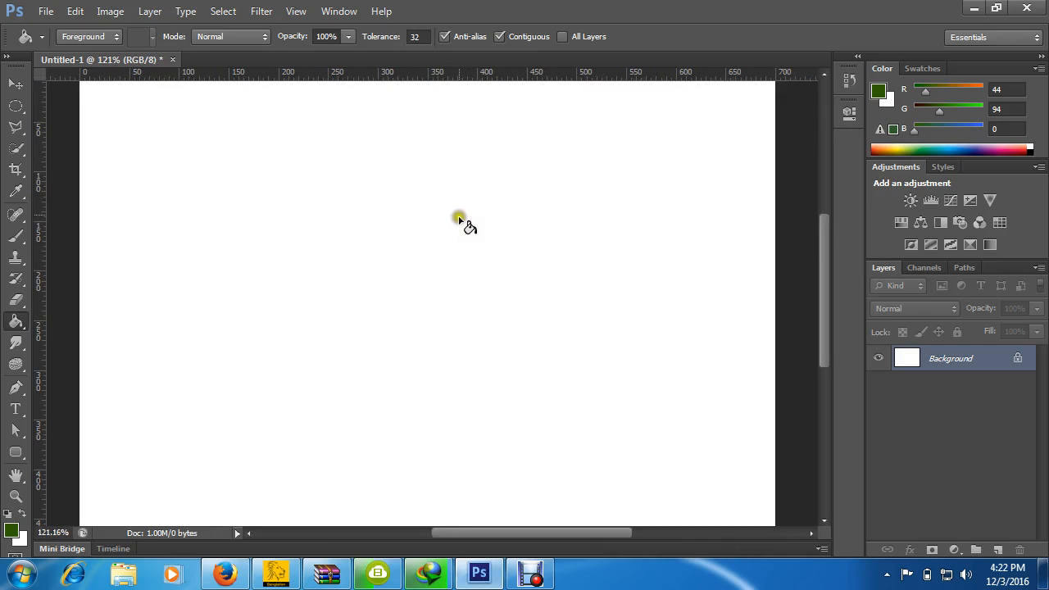
Draw a small rectangular selection in the upper middle with the Rectangular Marquee Tool, and add an overlapping second rectangle at its lower right.
click(16, 127)
click(15, 83)
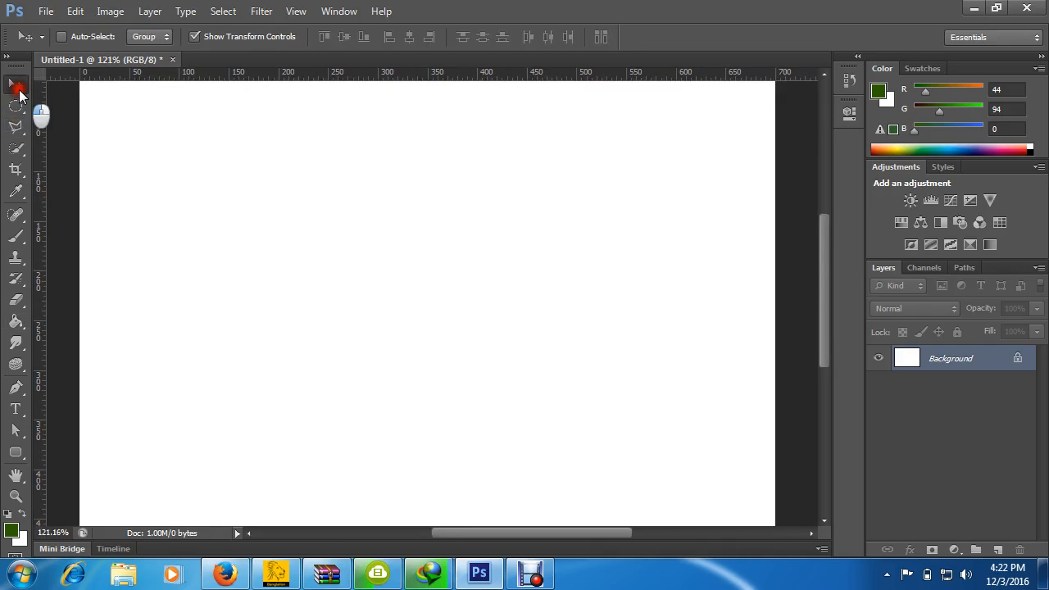
click(16, 105)
right_click(16, 106)
click(76, 107)
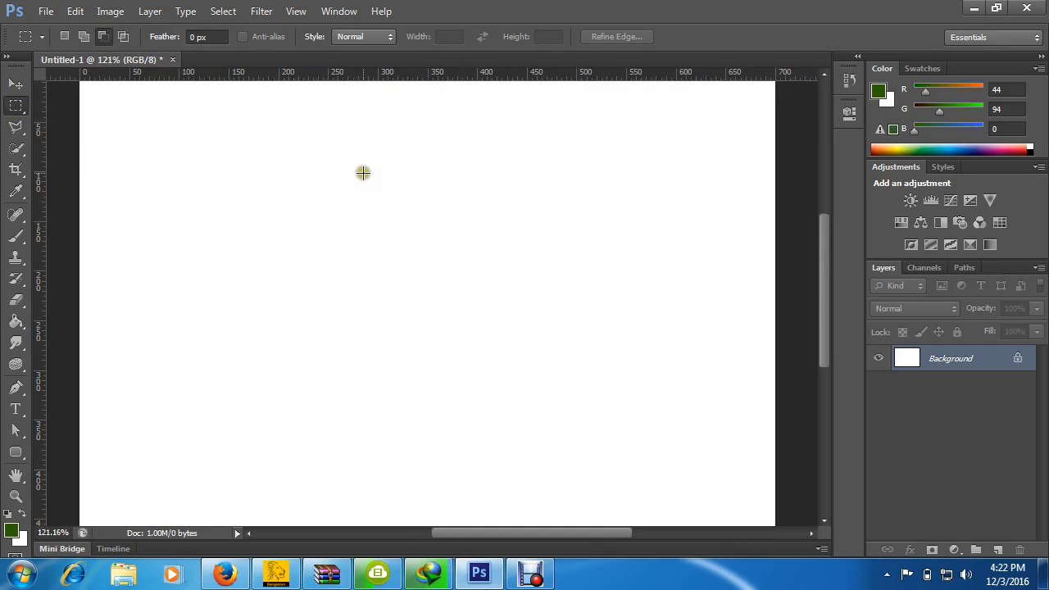
drag(363, 172, 432, 223)
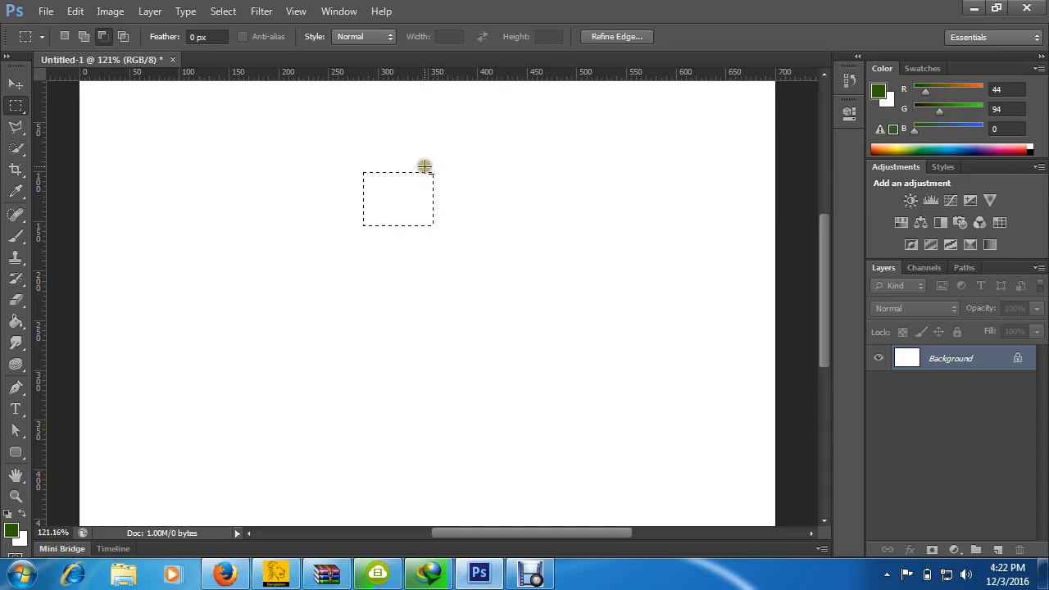
click(85, 37)
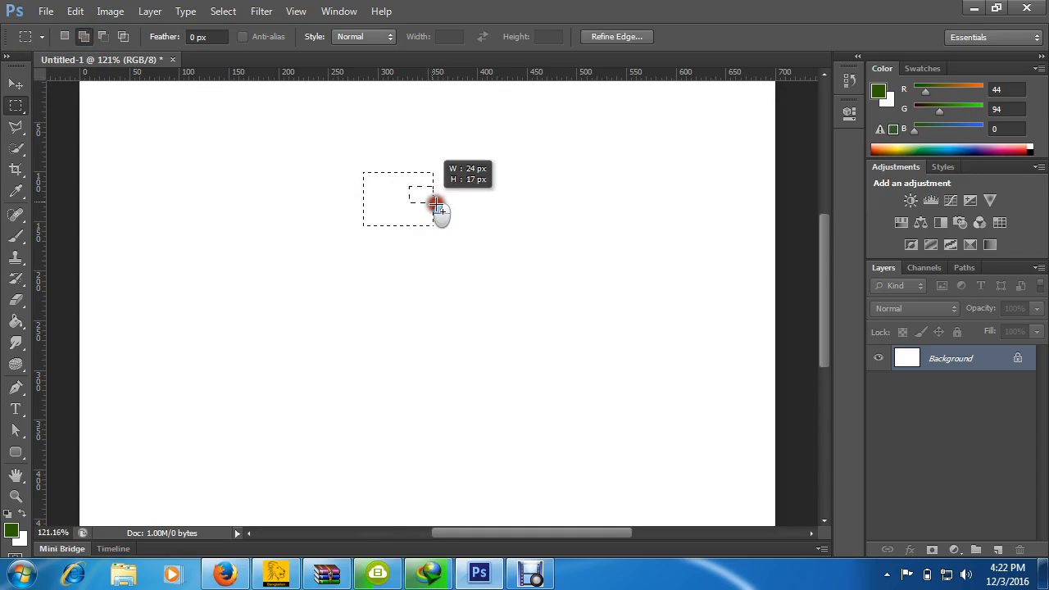
drag(434, 202, 488, 236)
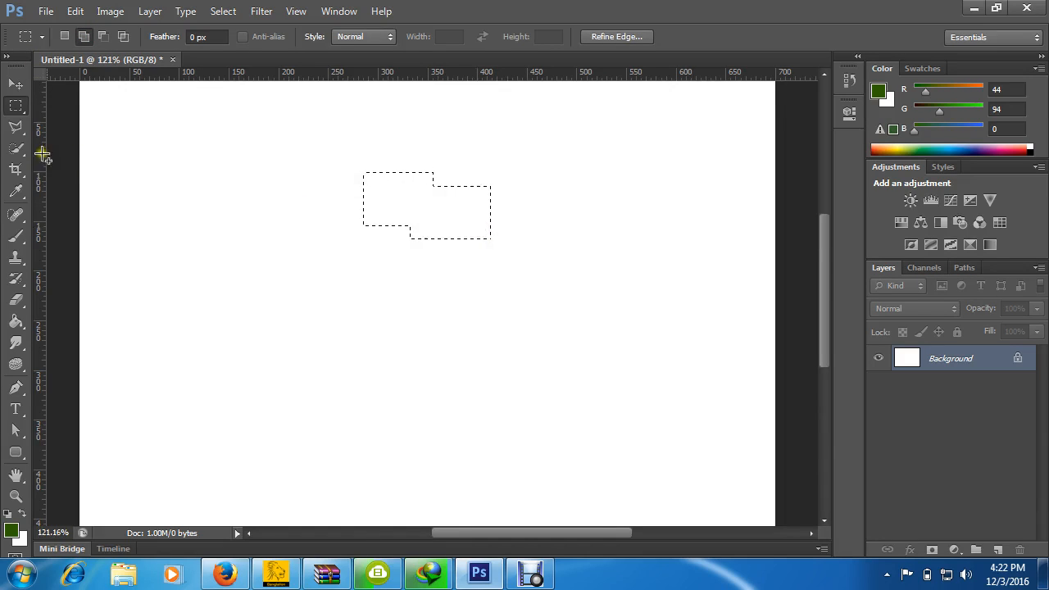
Add a small triangular tail to the lower left edge of the combined rectangular selection with the Polygonal Lasso Tool.
click(16, 126)
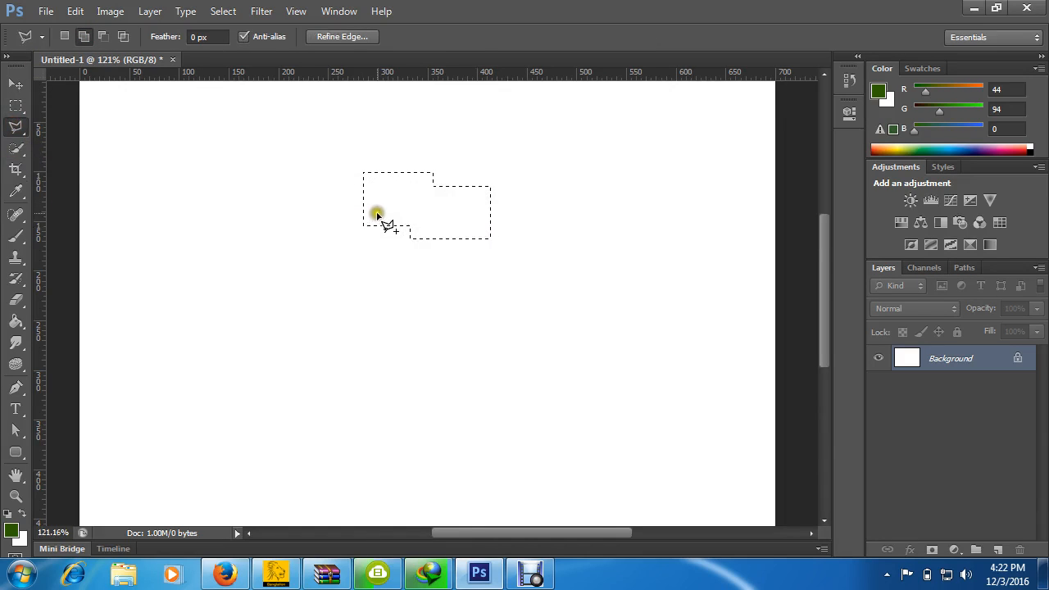
click(375, 212)
click(378, 248)
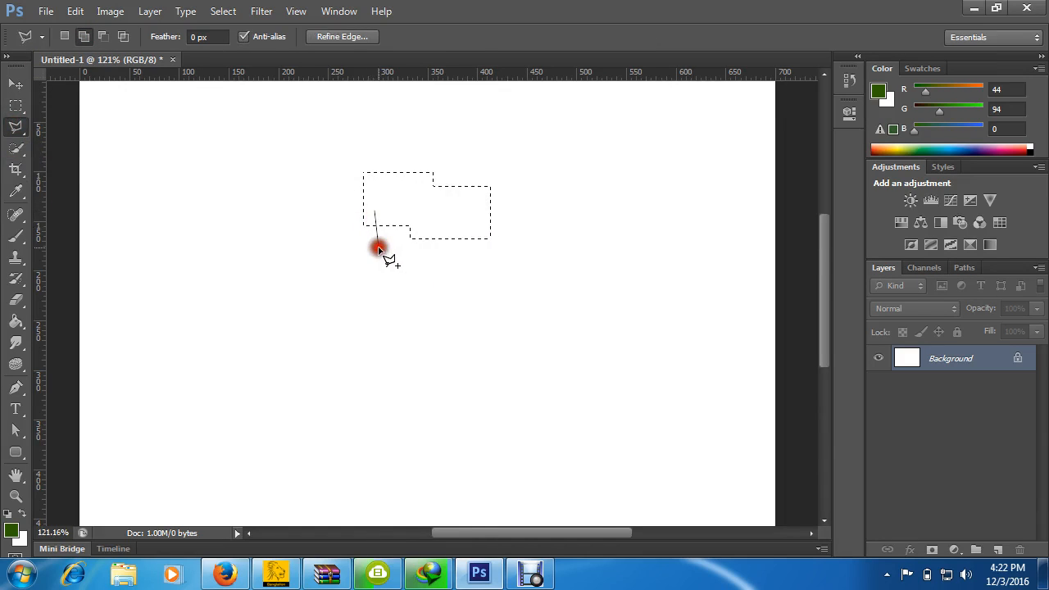
click(398, 213)
click(372, 213)
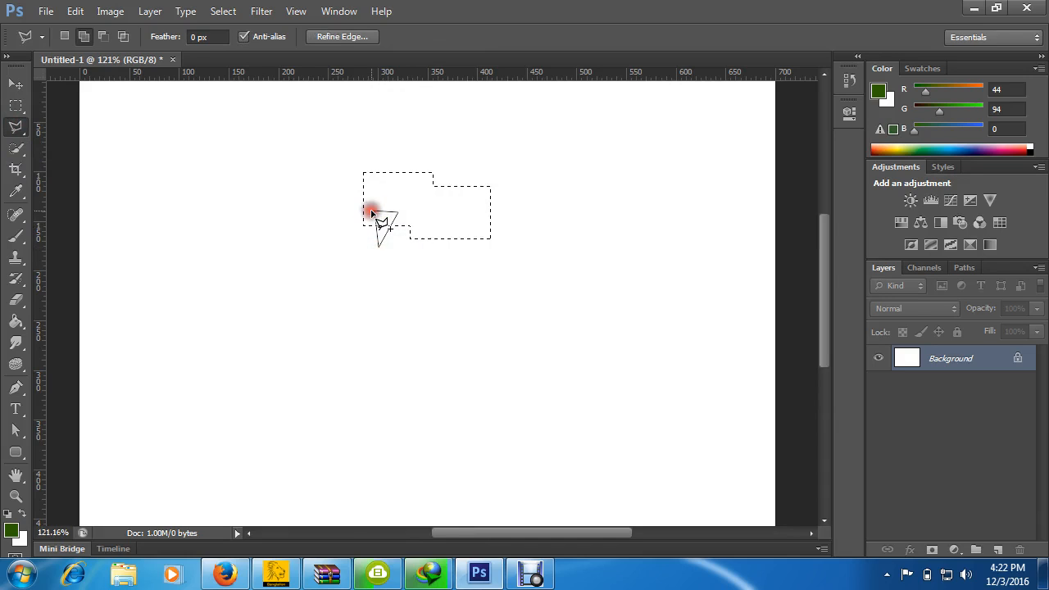
click(370, 212)
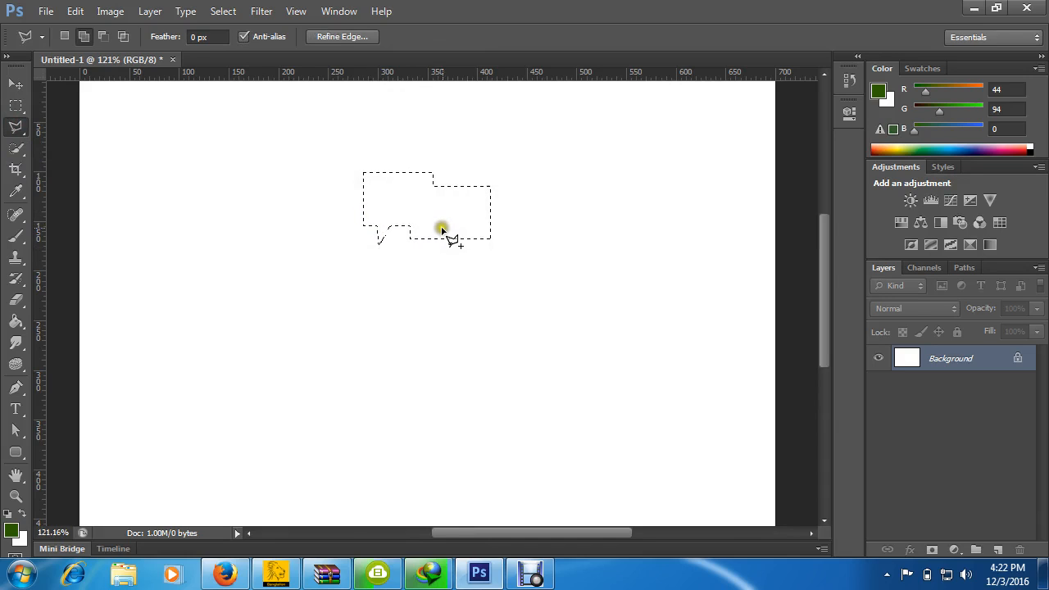
Add a second triangular tail to the lower right edge of the combined rectangular selection with the Polygonal Lasso Tool.
click(445, 227)
click(466, 256)
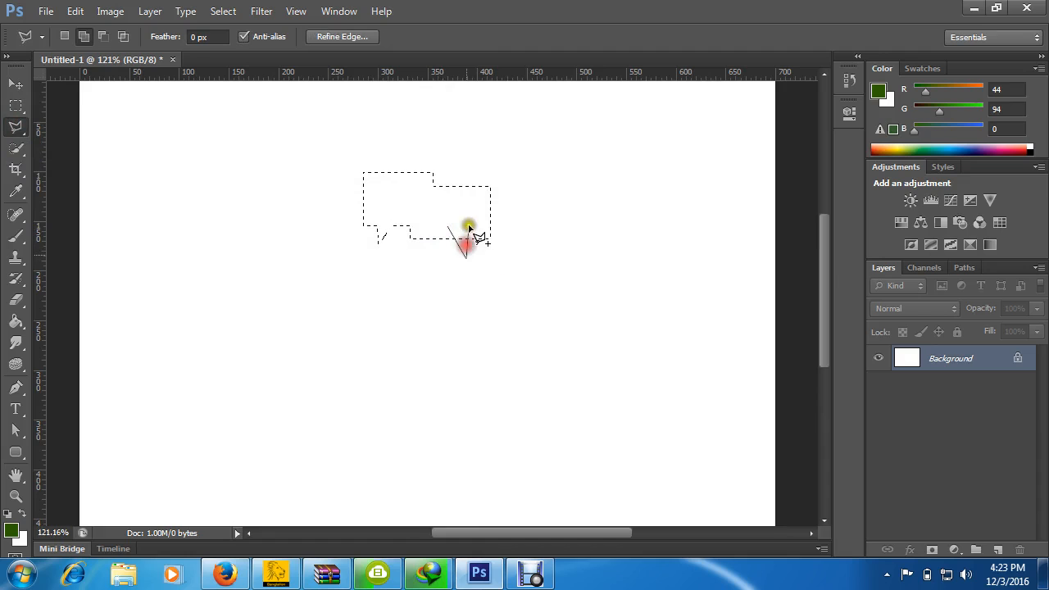
click(469, 228)
click(447, 227)
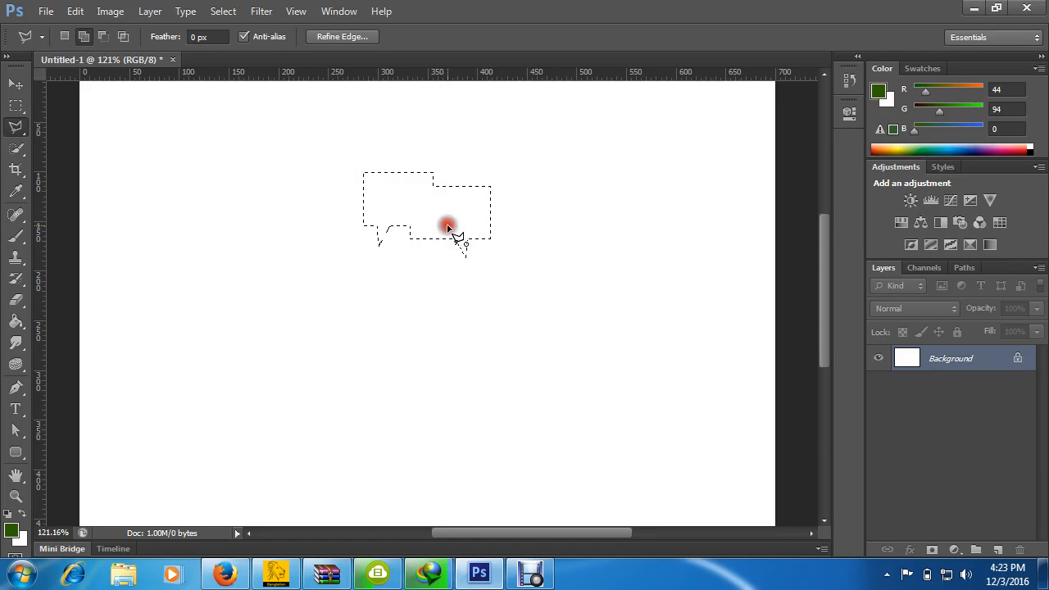
Fill the two-tailed speech-bubble selection with the dark green foreground colour using the Paint Bucket Tool and deselect it.
click(16, 321)
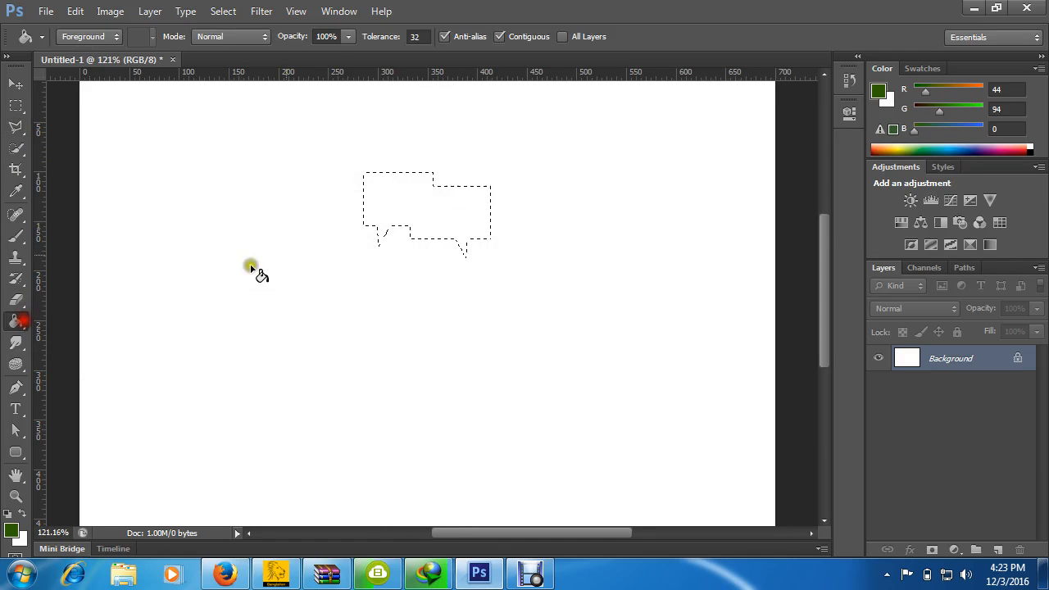
click(445, 199)
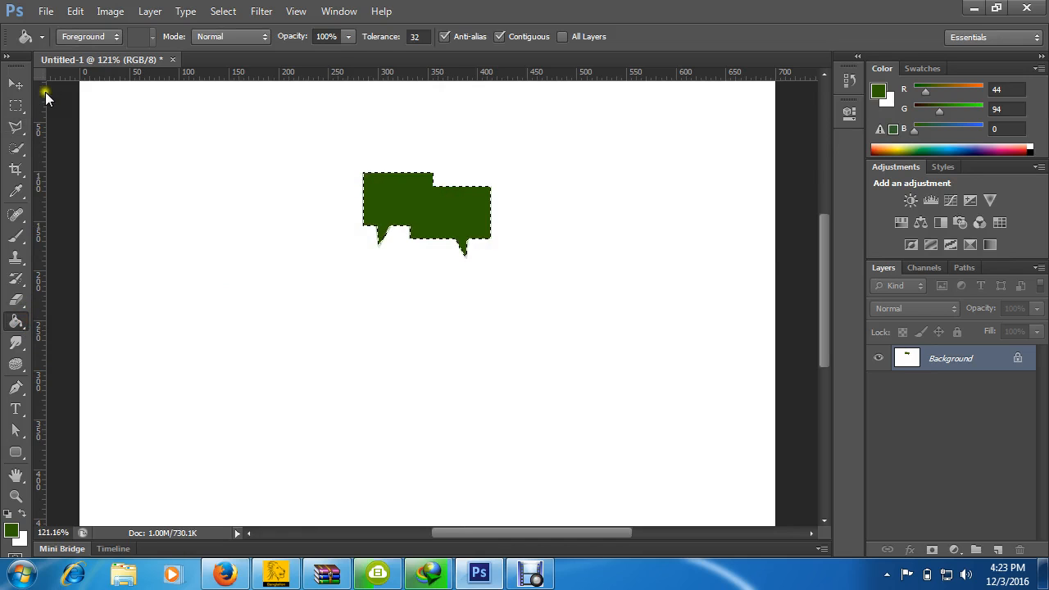
click(16, 83)
key(ctrl+d)
Inspect the outline and both tails of the green double speech bubble at different zoom levels.
scroll(300, 246, down, 2)
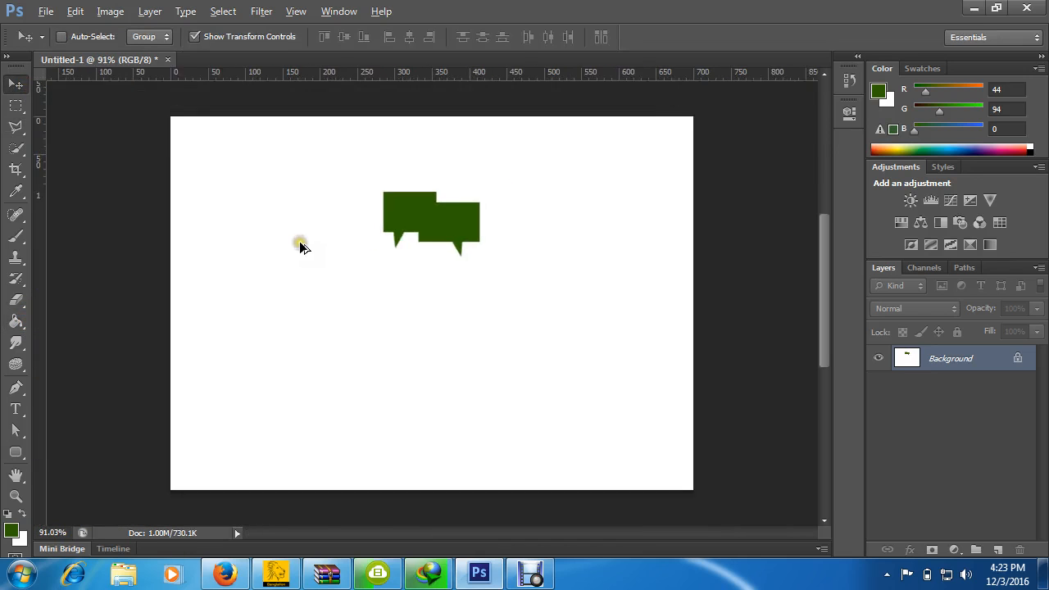
scroll(300, 246, down, 2)
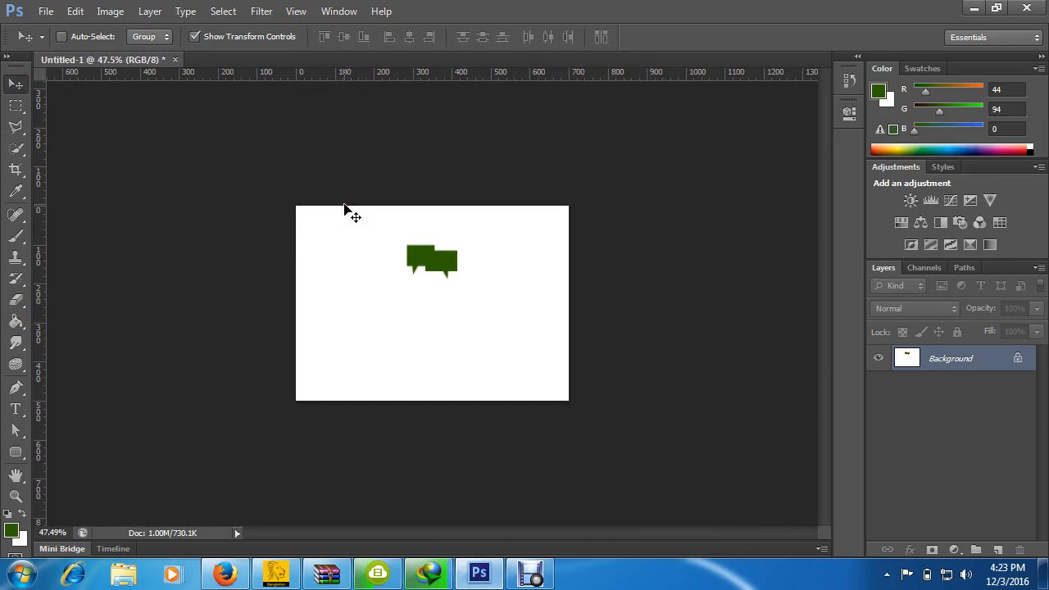
scroll(507, 204, down, 1)
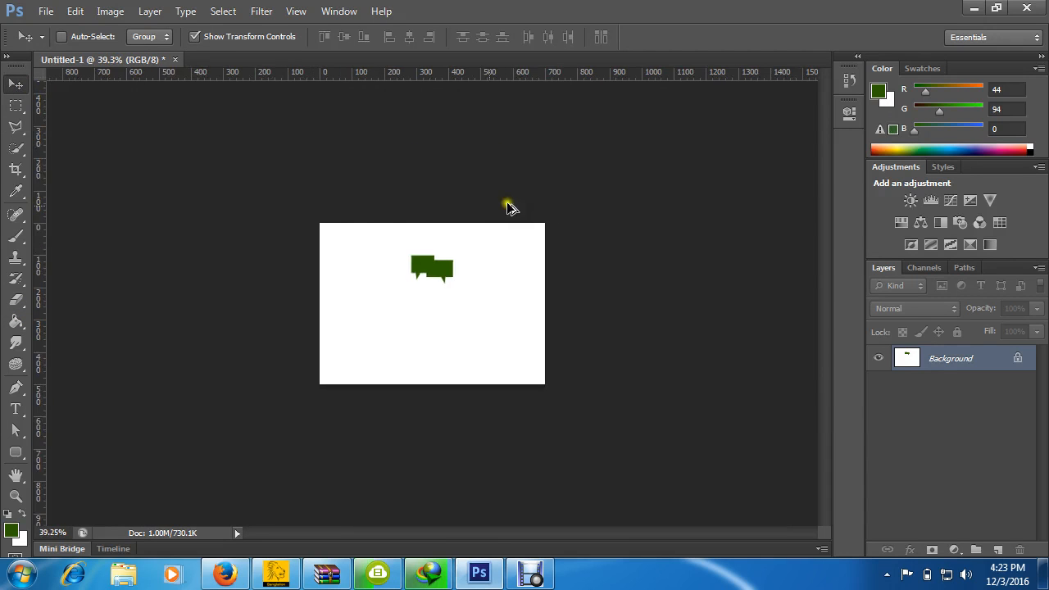
scroll(451, 263, up, 2)
scroll(469, 193, up, 1)
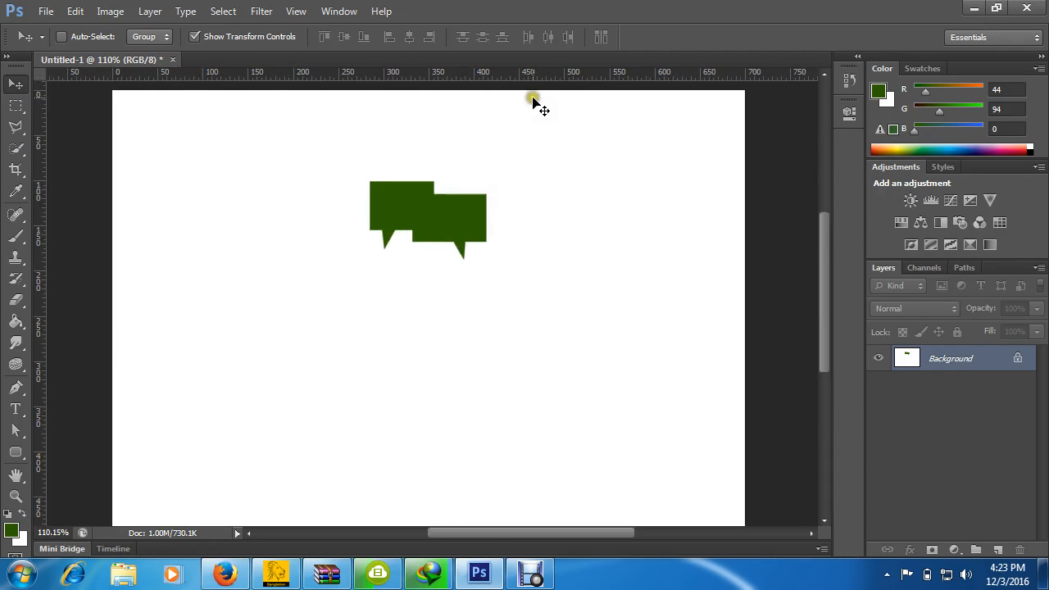
scroll(415, 101, up, 3)
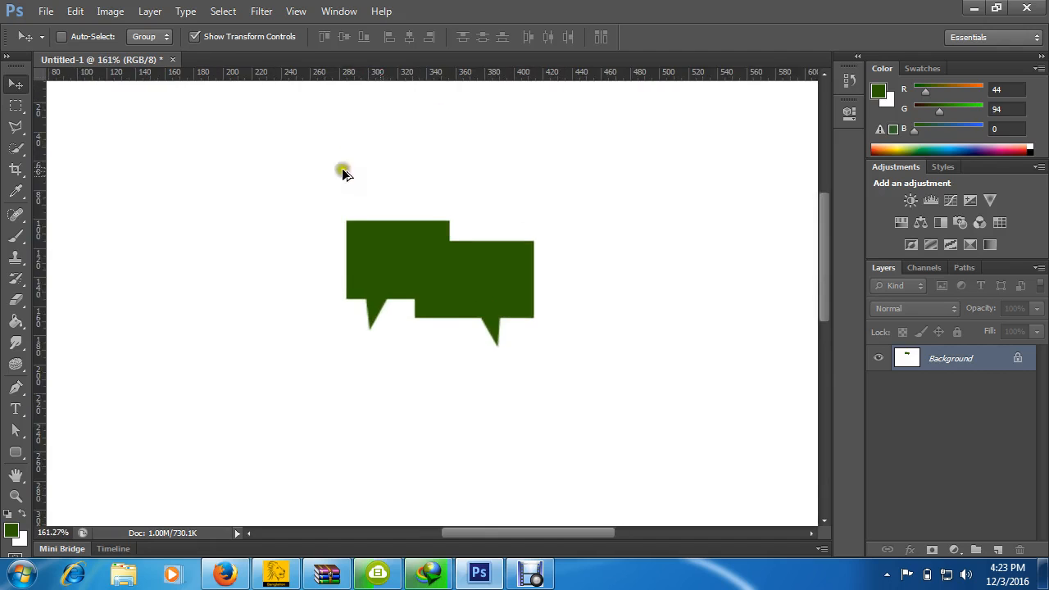
scroll(342, 172, down, 2)
scroll(452, 145, up, 2)
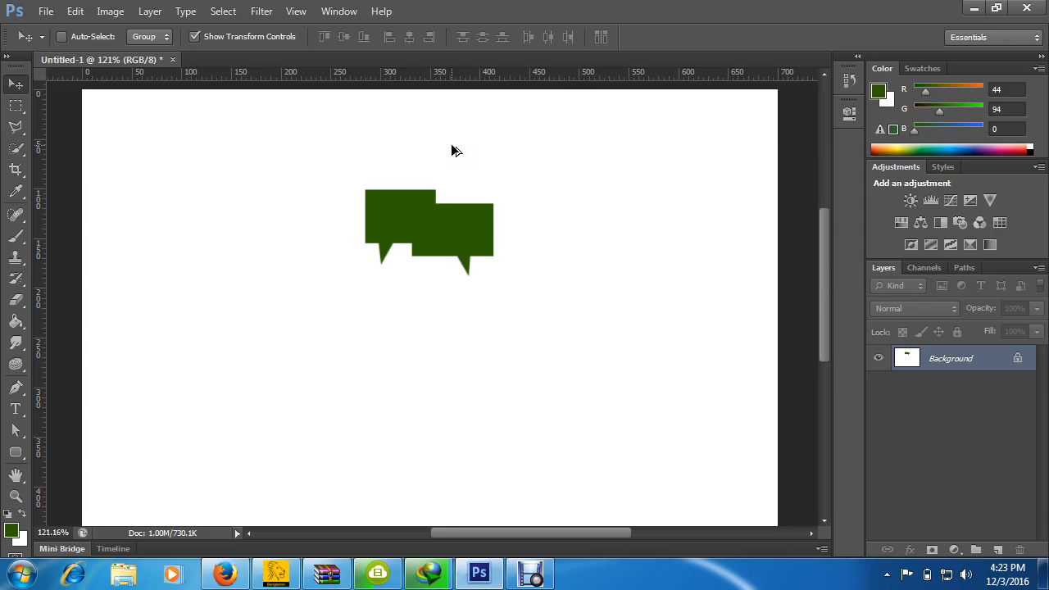
mouse_move(478, 208)
mouse_down()
mouse_move(482, 193)
mouse_move(461, 190)
mouse_up()
scroll(434, 193, down, 4)
scroll(428, 189, up, 6)
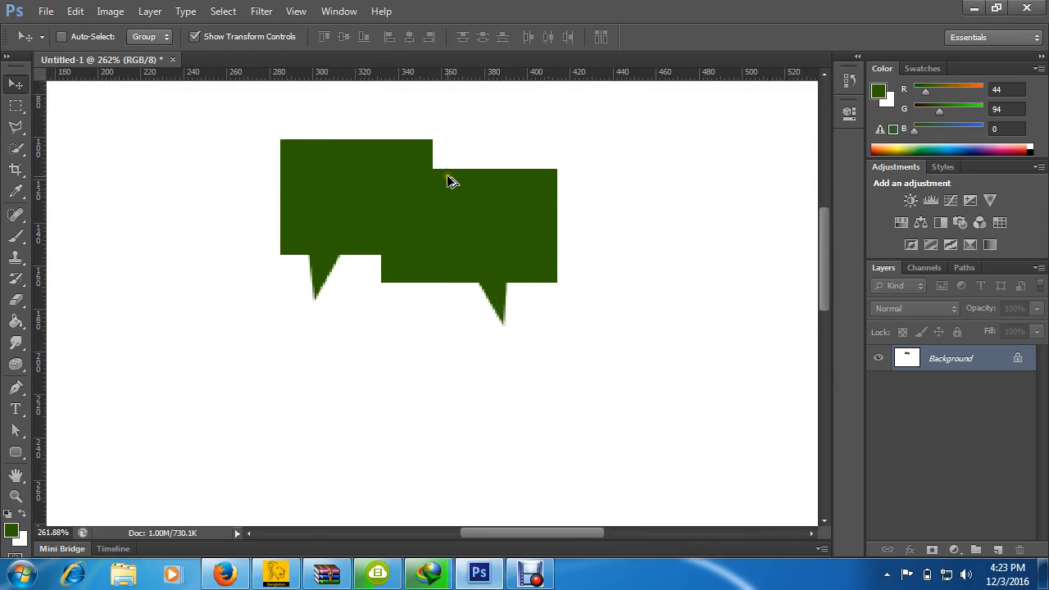
Remove the green double speech bubble from the canvas, leaving no selection.
key(BackSpace)
key(ctrl+d)
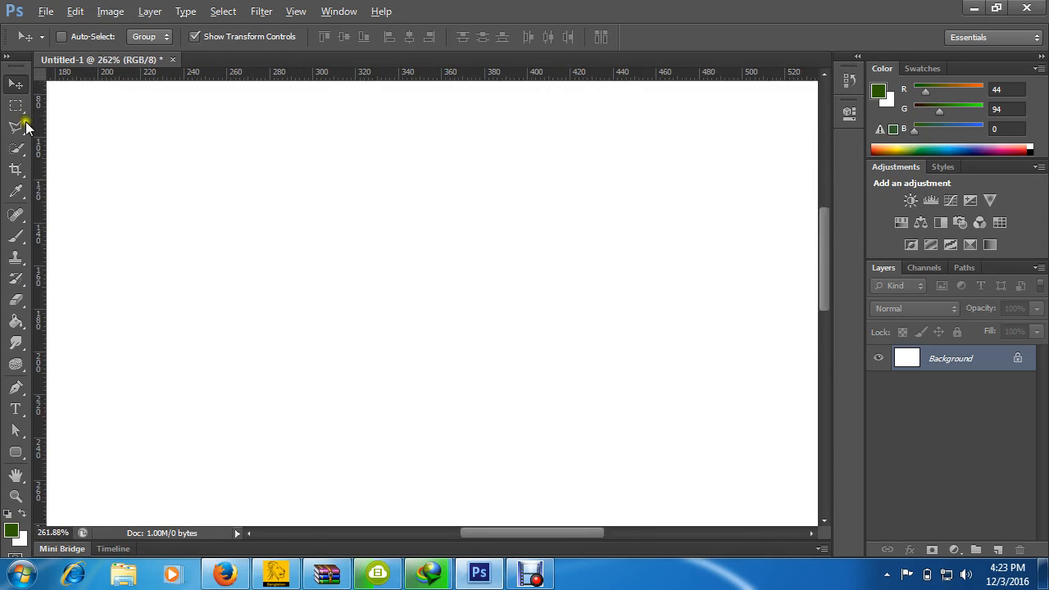
scroll(346, 263, down, 2)
scroll(345, 262, down, 3)
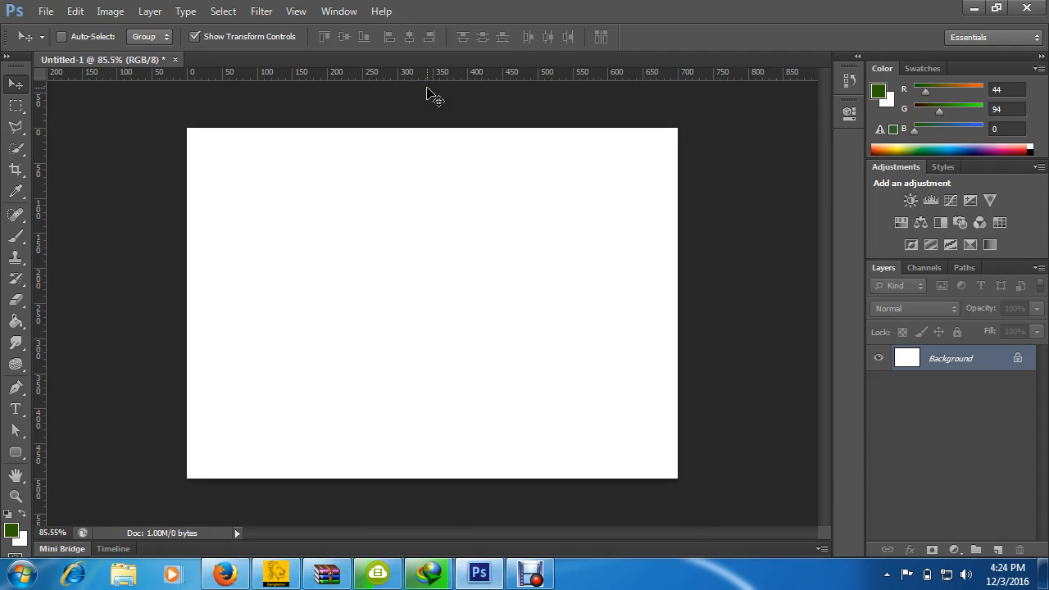
scroll(327, 97, up, 2)
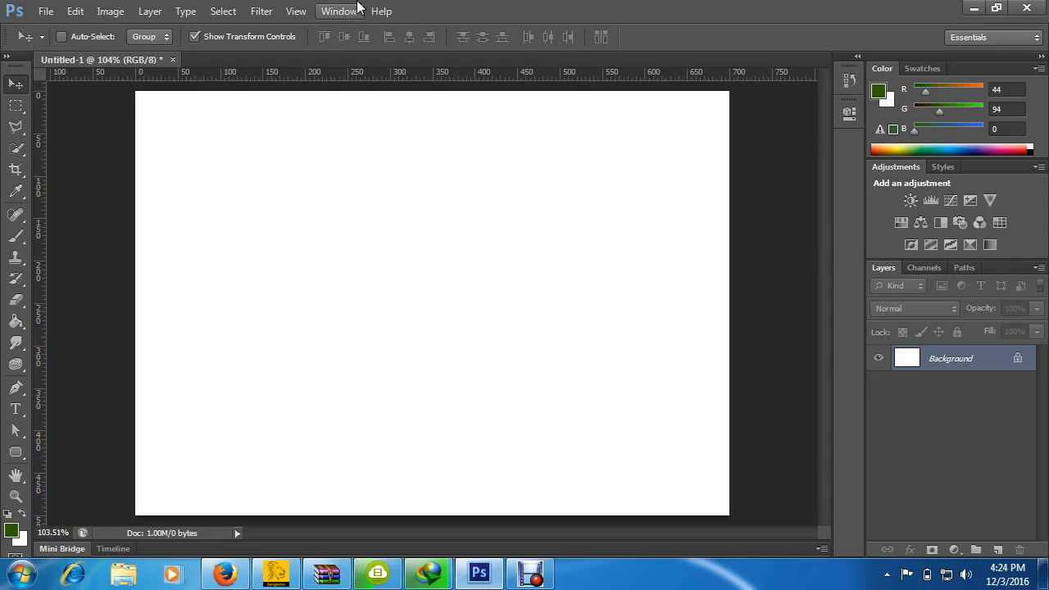
scroll(384, 100, up, 3)
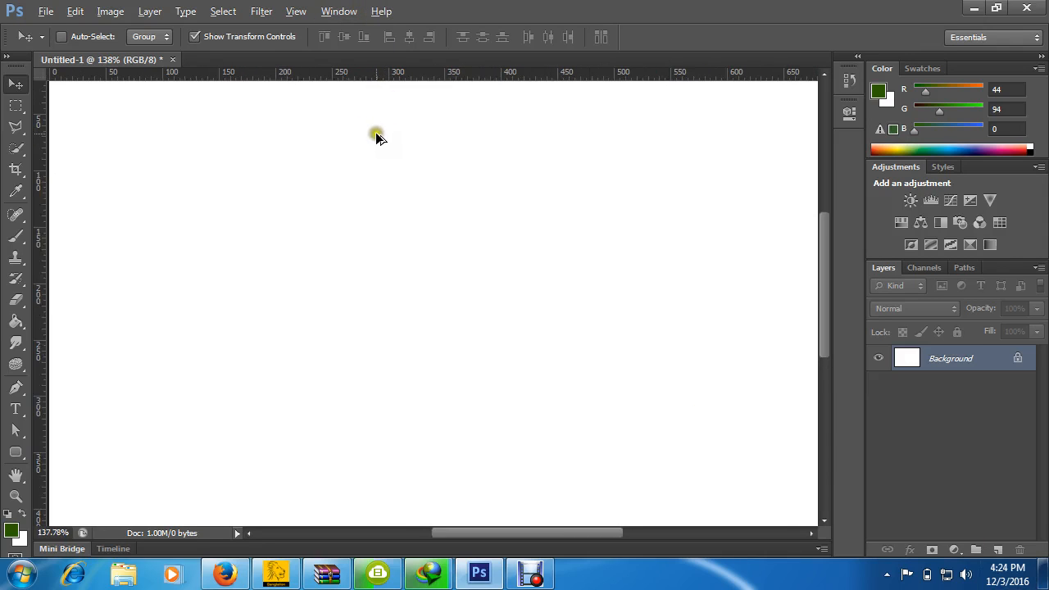
scroll(410, 187, down, 2)
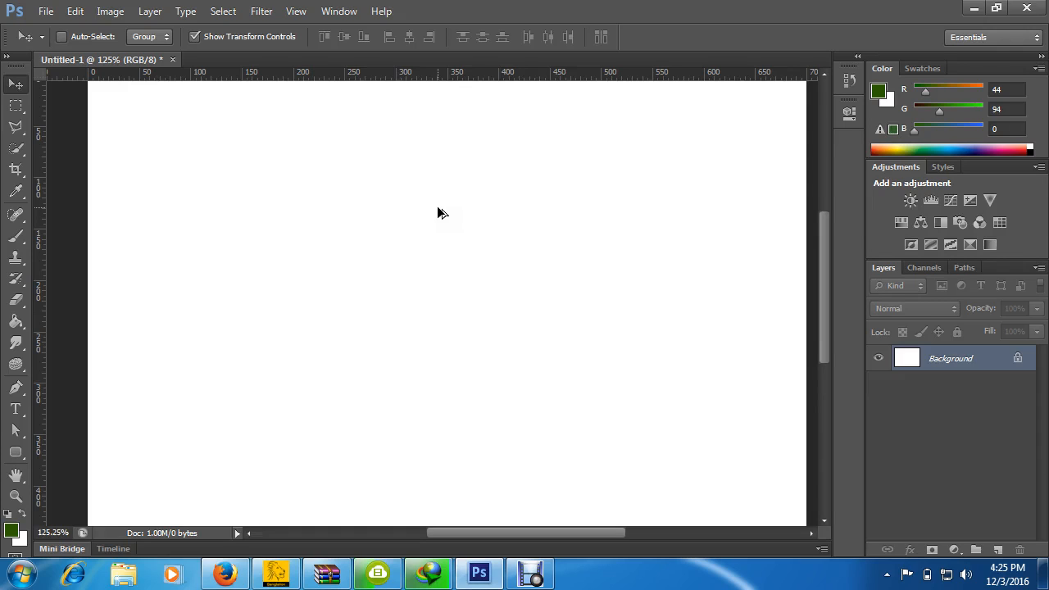
scroll(573, 201, down, 3)
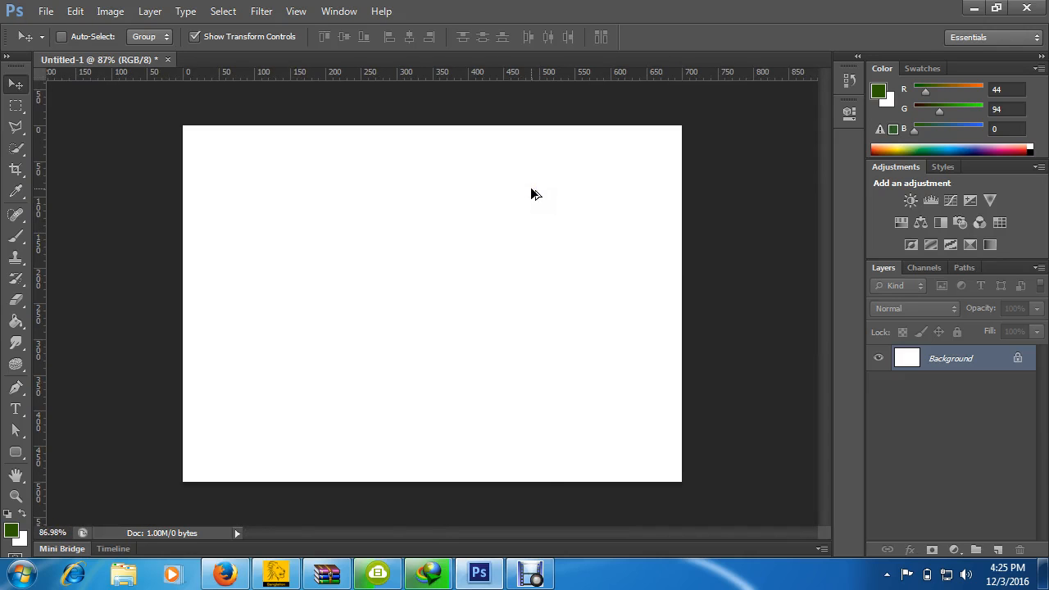
scroll(532, 194, up, 3)
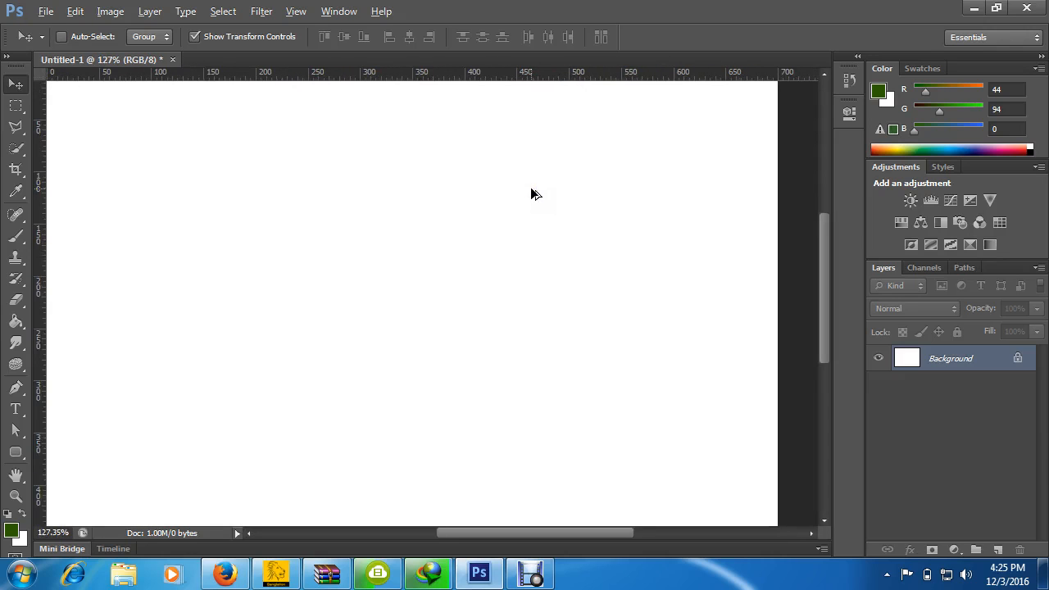
scroll(531, 196, down, 1)
drag(527, 204, 547, 195)
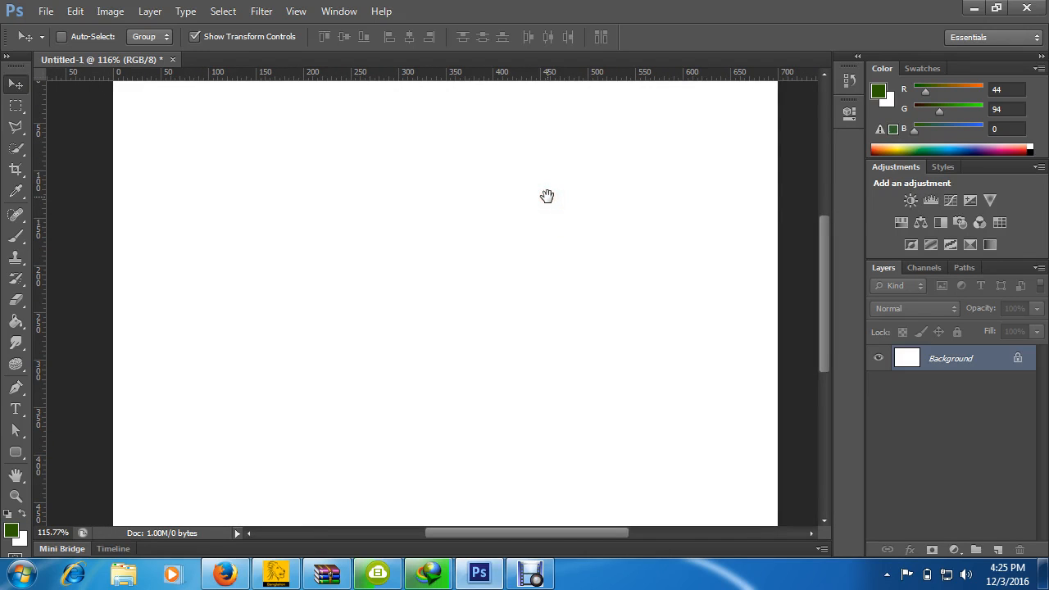
click(586, 169)
click(587, 172)
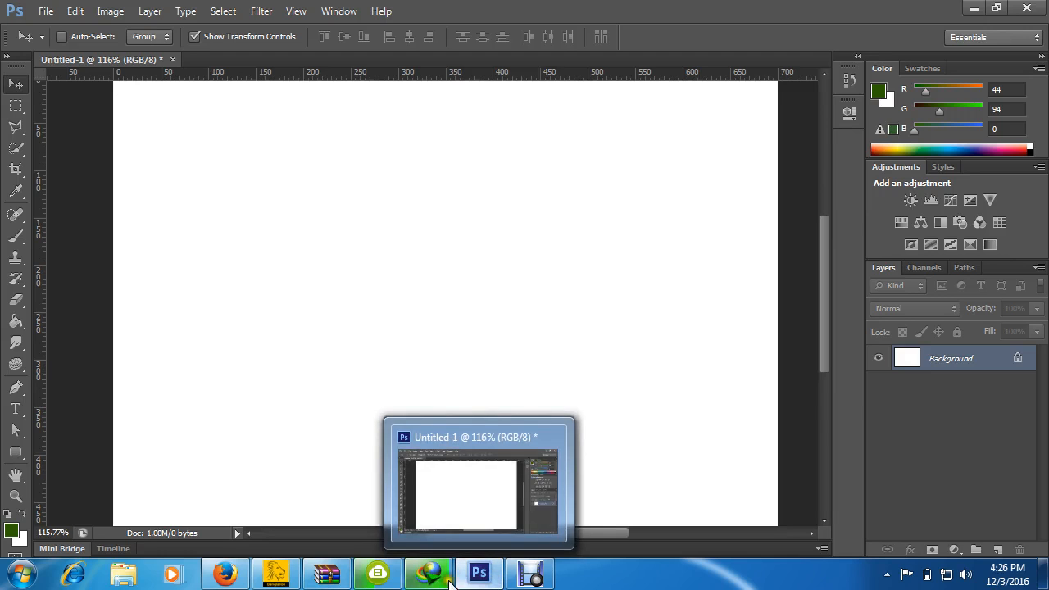
Switch to the download manager to check the progress of the Adobe Photoshop CC 2017 download, then return to Photoshop.
click(423, 580)
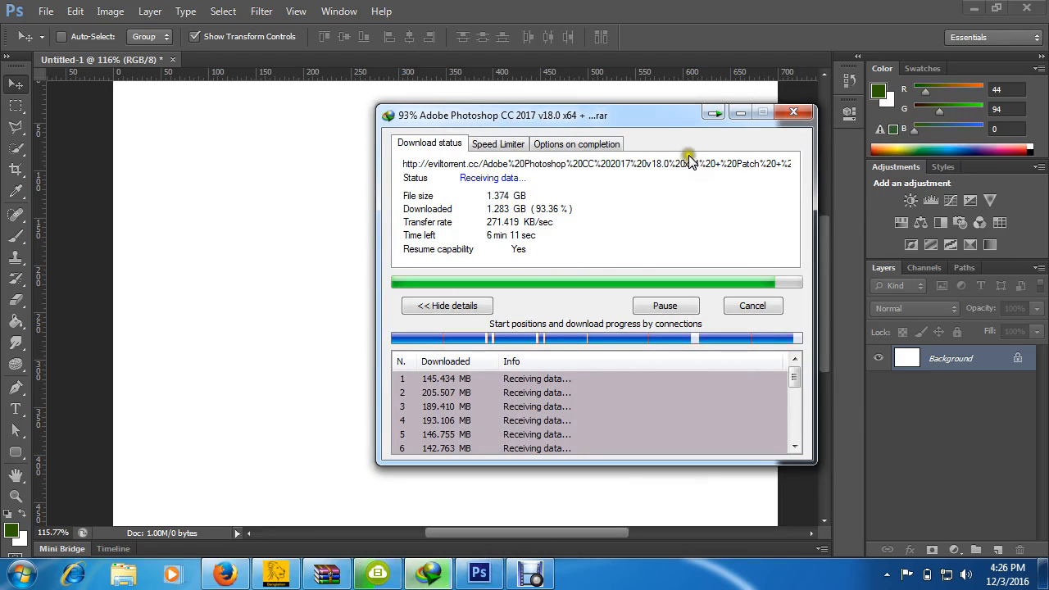
click(740, 113)
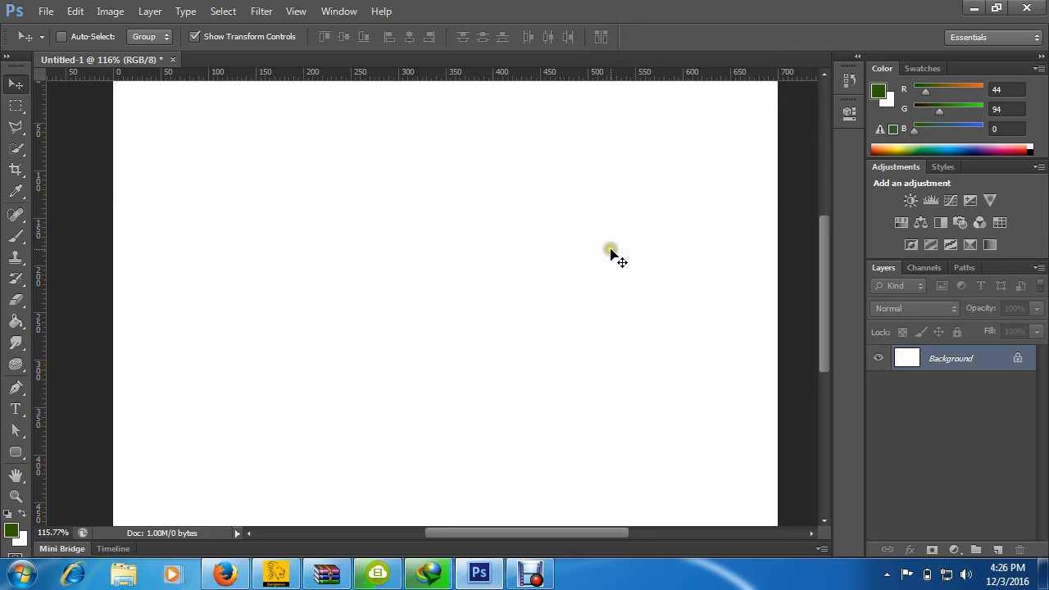
click(612, 249)
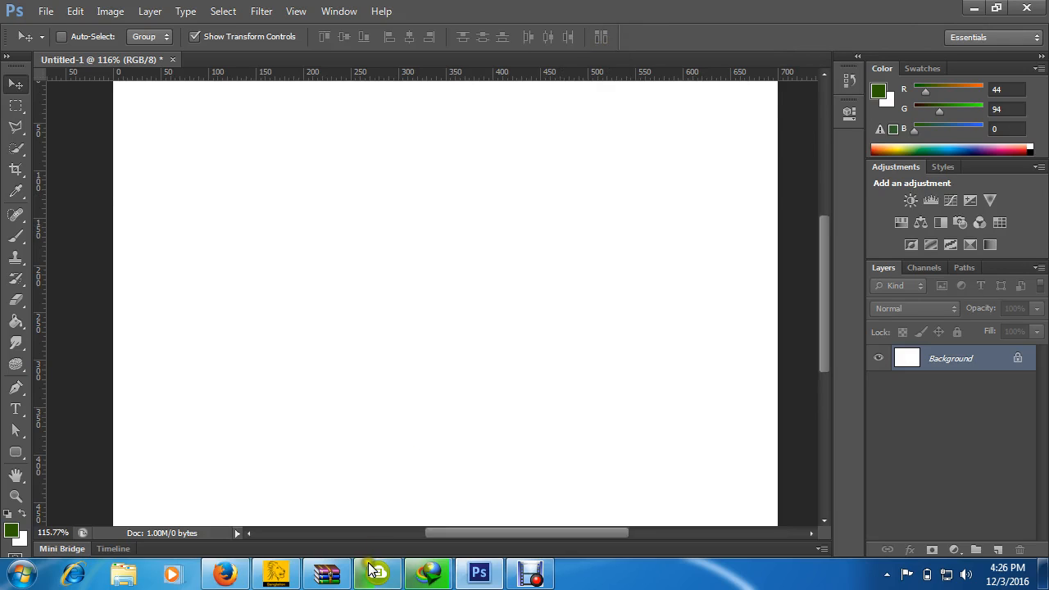
click(273, 391)
scroll(339, 216, up, 2)
scroll(281, 186, down, 4)
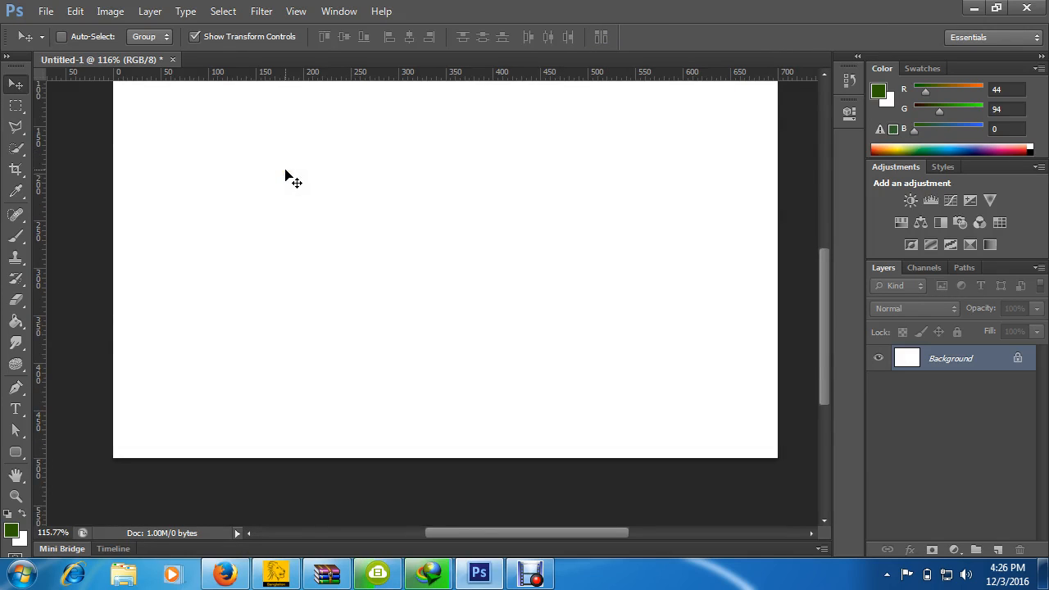
mouse_move(285, 172)
mouse_down()
mouse_move(286, 204)
mouse_move(320, 219)
mouse_move(8, 123)
mouse_move(55, 125)
mouse_up()
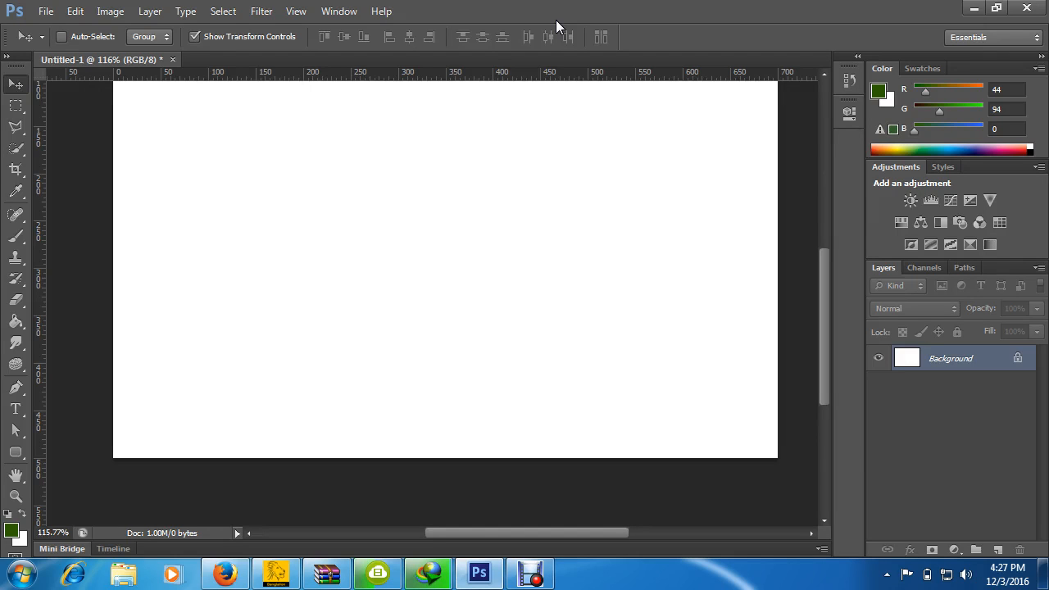
scroll(544, 485, down, 1)
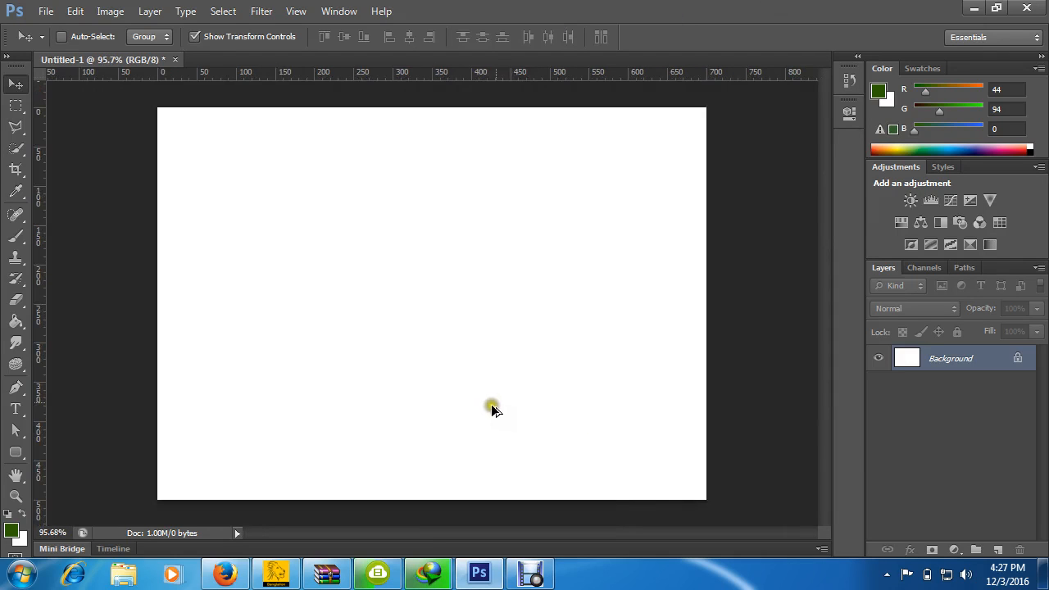
scroll(497, 287, up, 1)
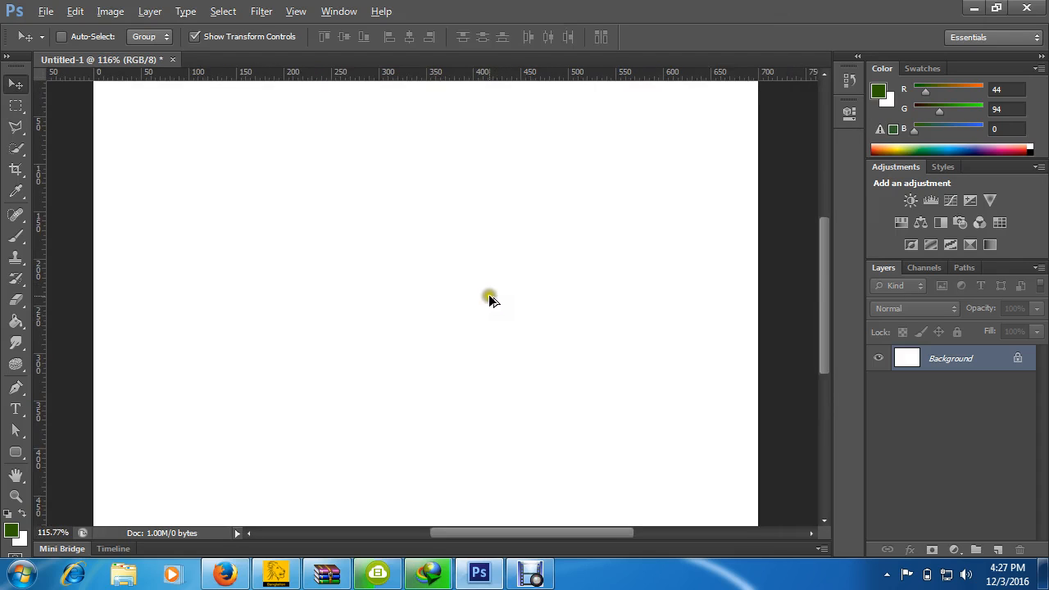
click(14, 105)
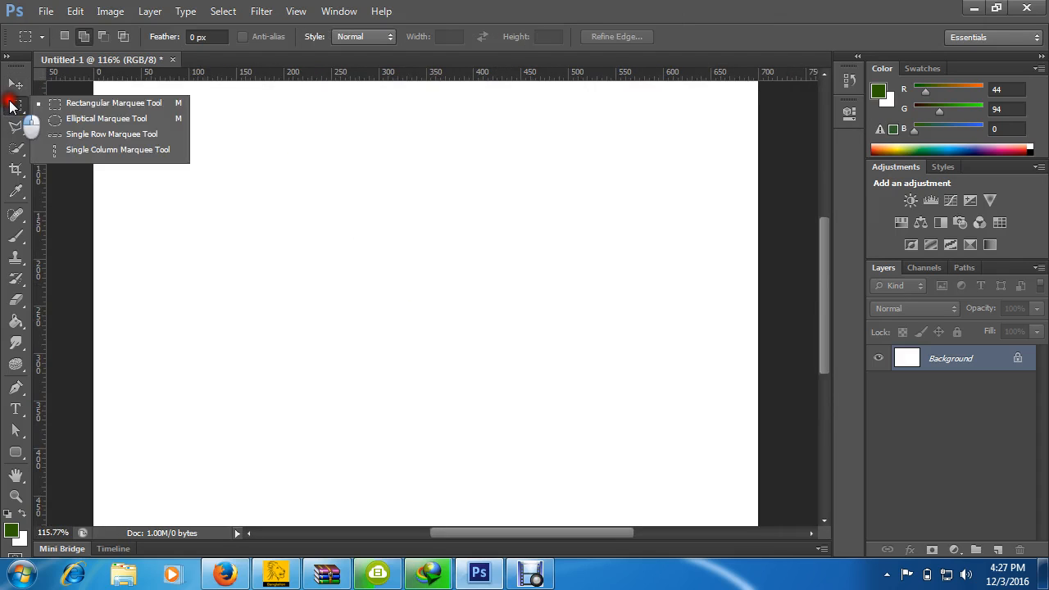
click(15, 83)
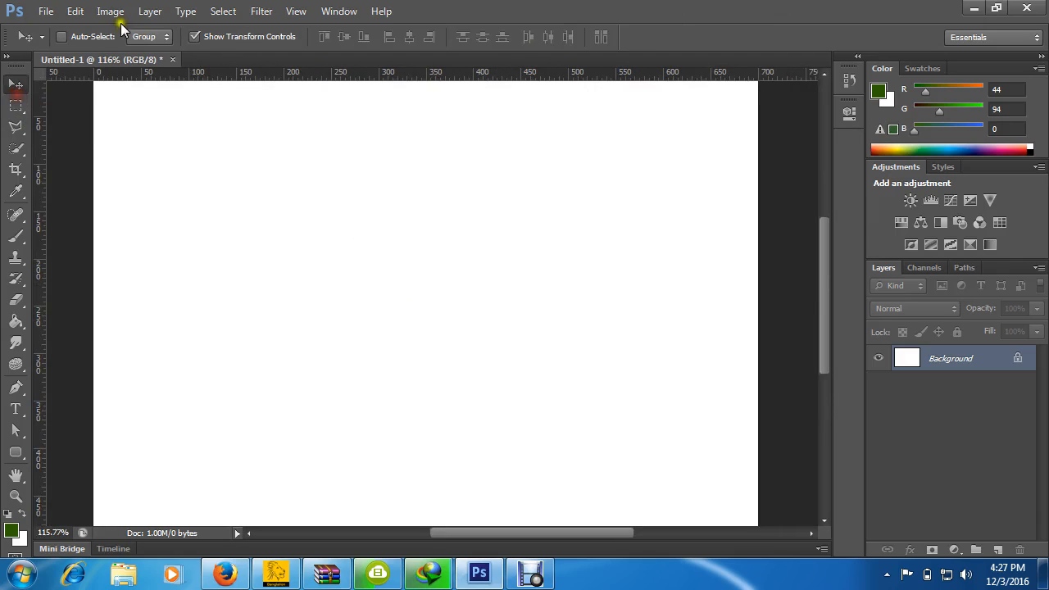
click(27, 123)
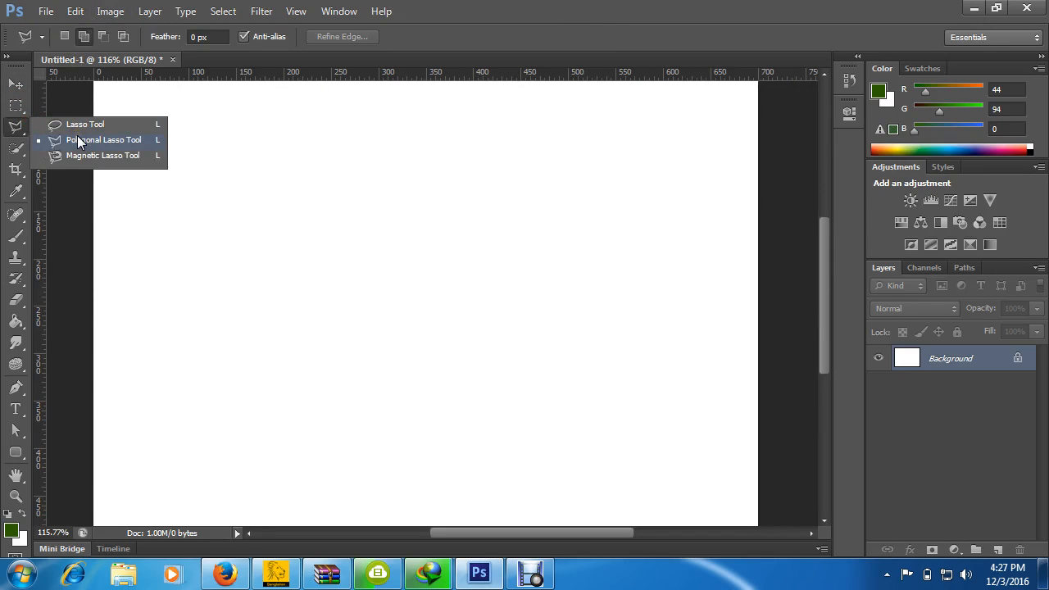
click(131, 141)
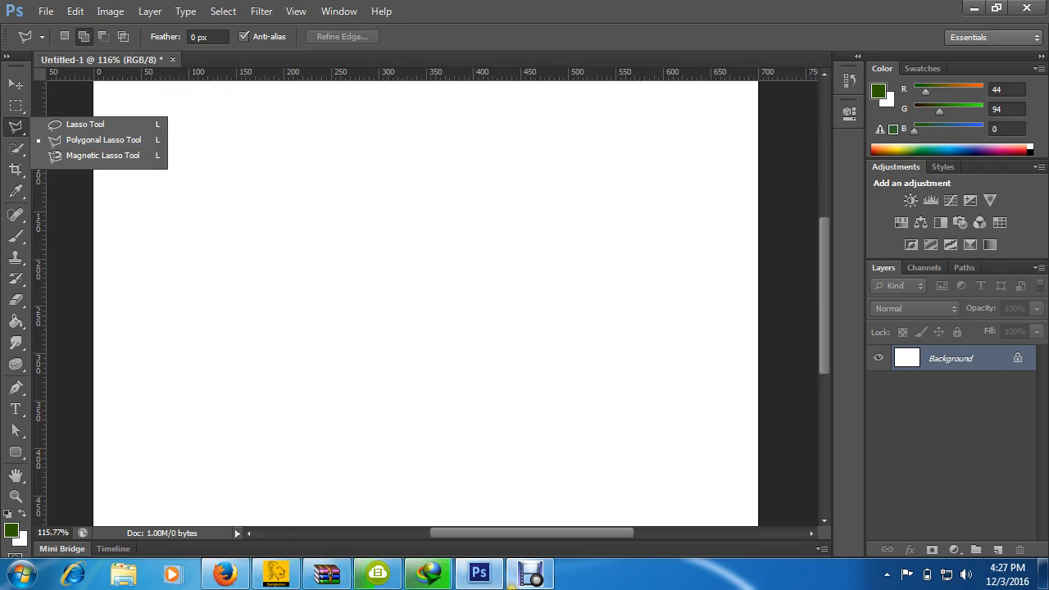
Check the Adobe Photoshop CC 2017 download status again and hide the download window.
click(429, 574)
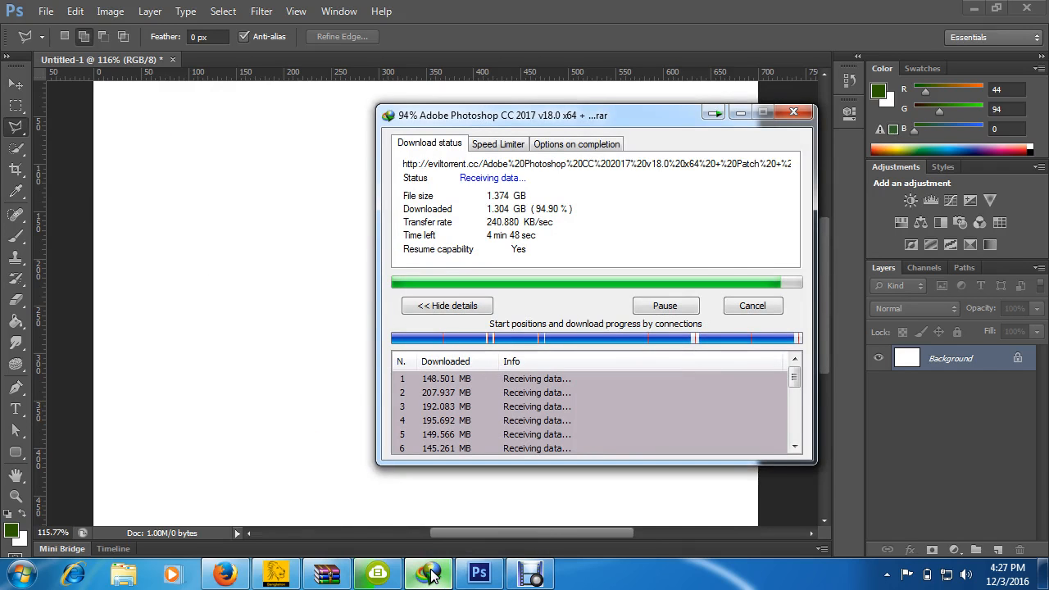
click(429, 574)
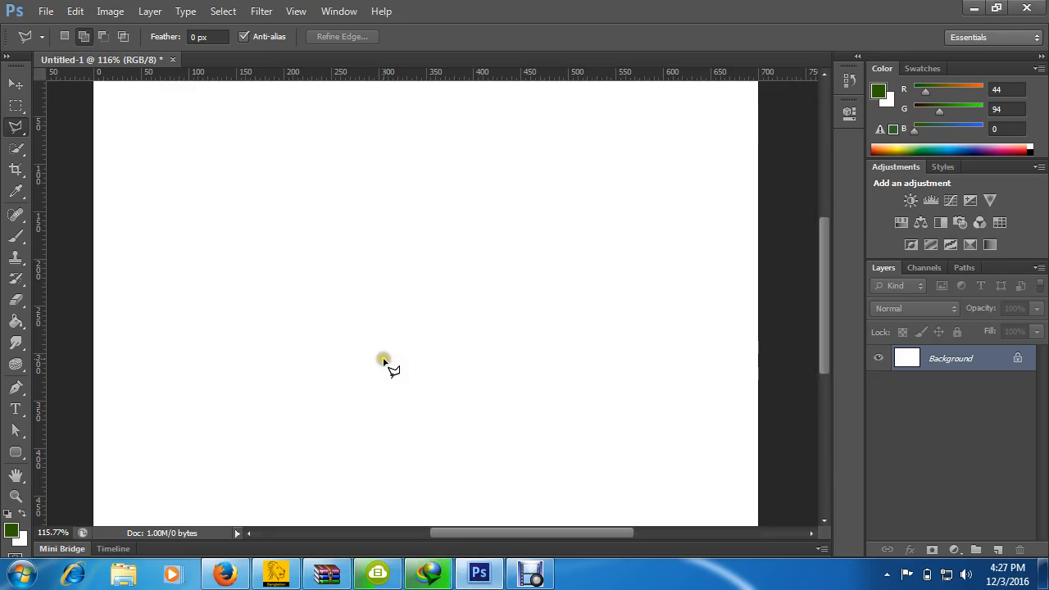
Switch from the Polygonal Lasso Tool to the freehand Lasso Tool.
click(118, 115)
click(70, 101)
click(27, 123)
right_click(26, 123)
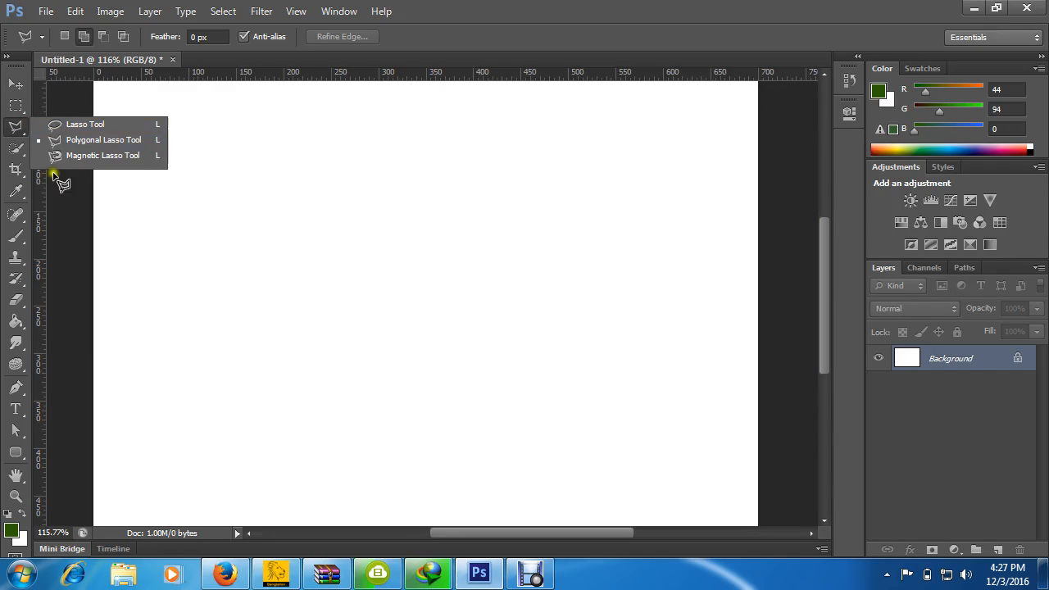
click(53, 125)
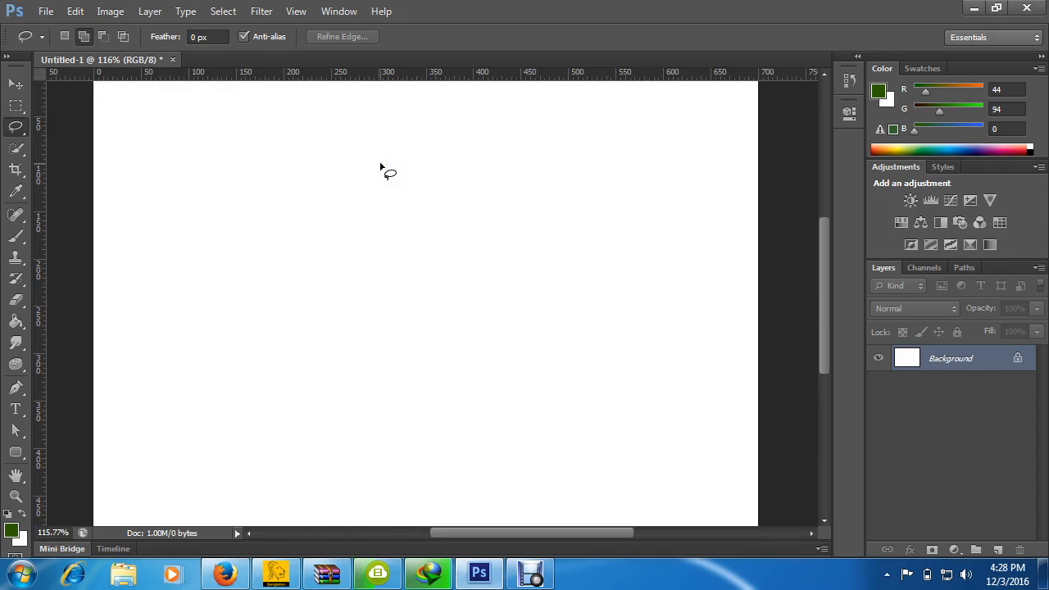
Draw a small freehand lasso selection, and add a separate seven-corner zigzag selection beside it with the Polygonal Lasso Tool.
mouse_move(380, 170)
mouse_down()
mouse_move(323, 177)
mouse_move(325, 215)
mouse_move(354, 248)
mouse_move(384, 238)
mouse_move(401, 177)
mouse_move(371, 171)
mouse_up()
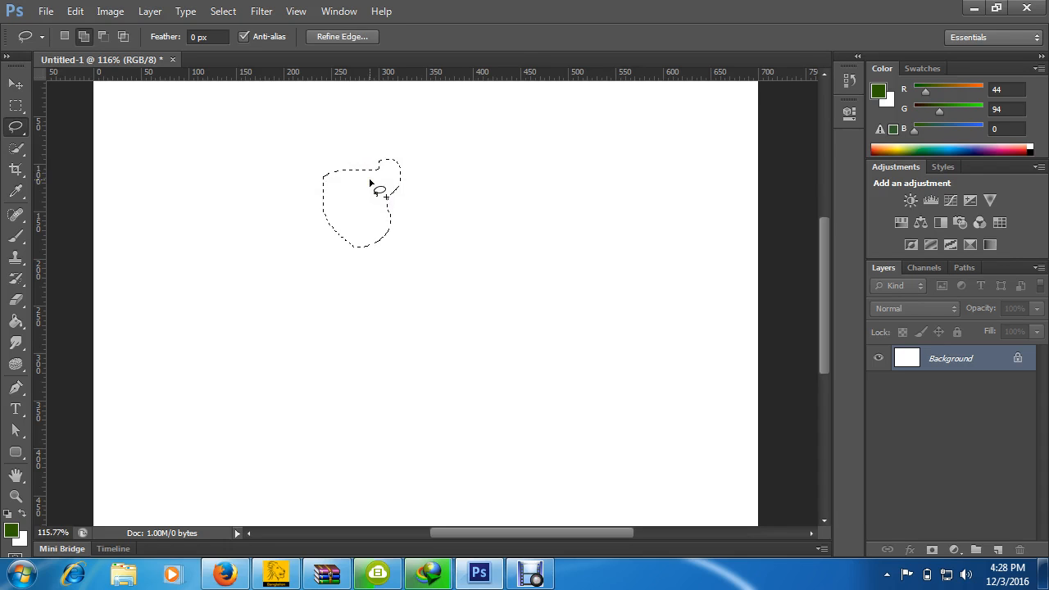
click(15, 127)
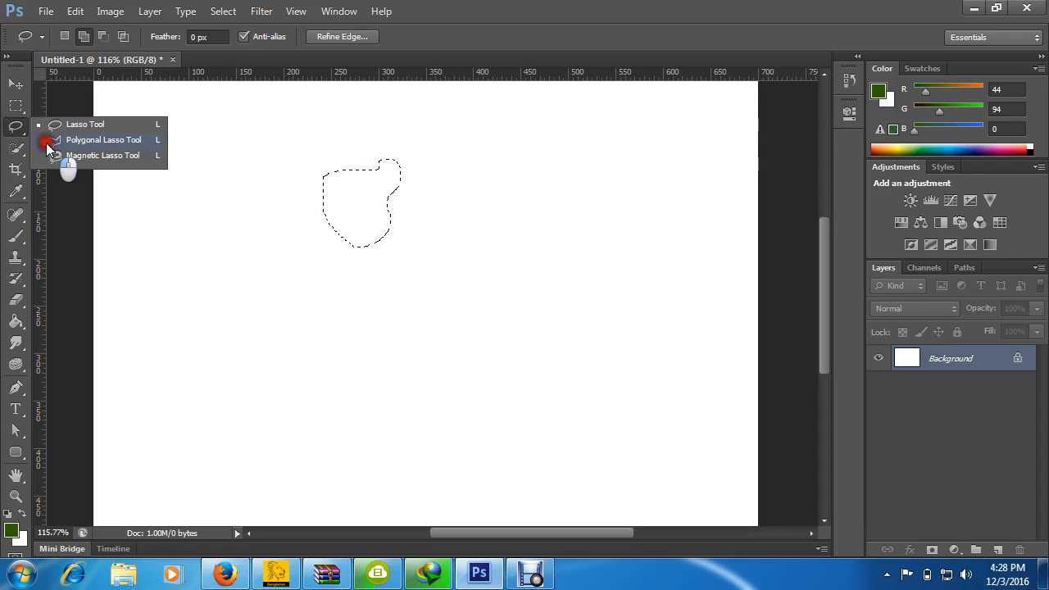
click(49, 141)
click(541, 180)
click(464, 248)
click(552, 332)
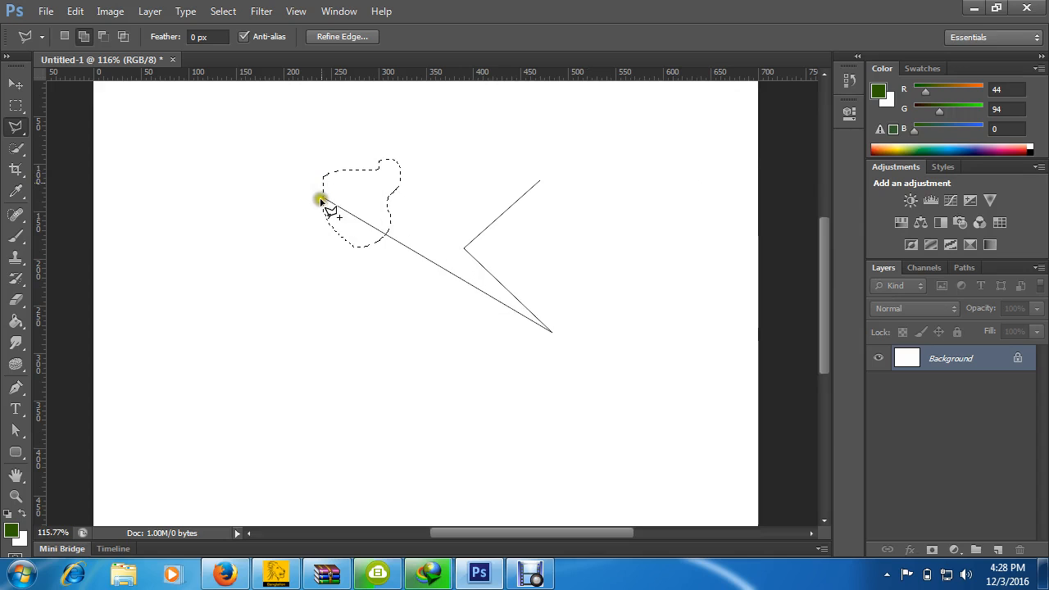
click(717, 261)
click(586, 249)
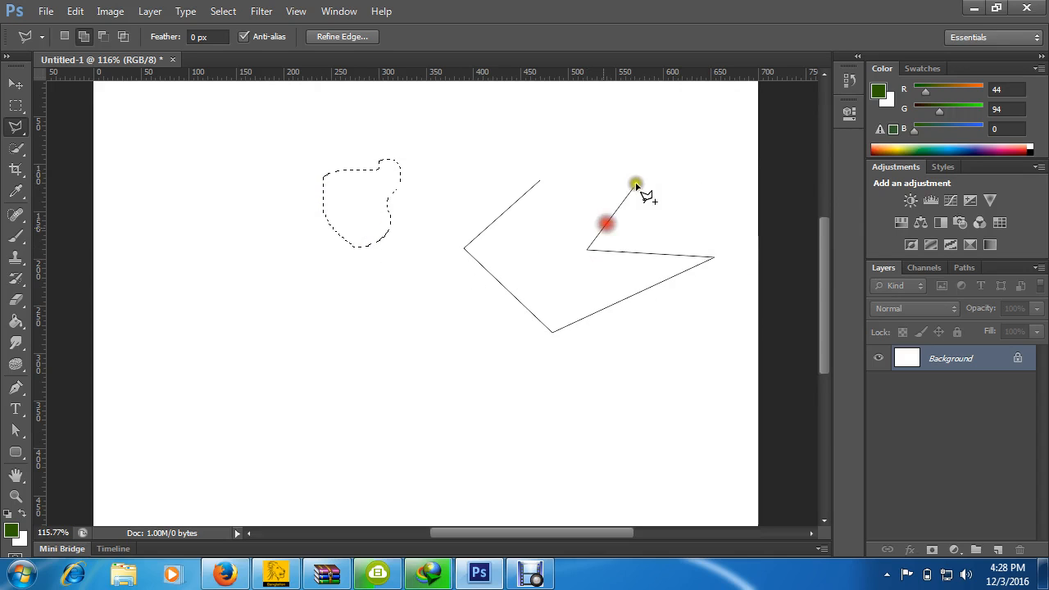
click(643, 171)
click(460, 158)
click(540, 184)
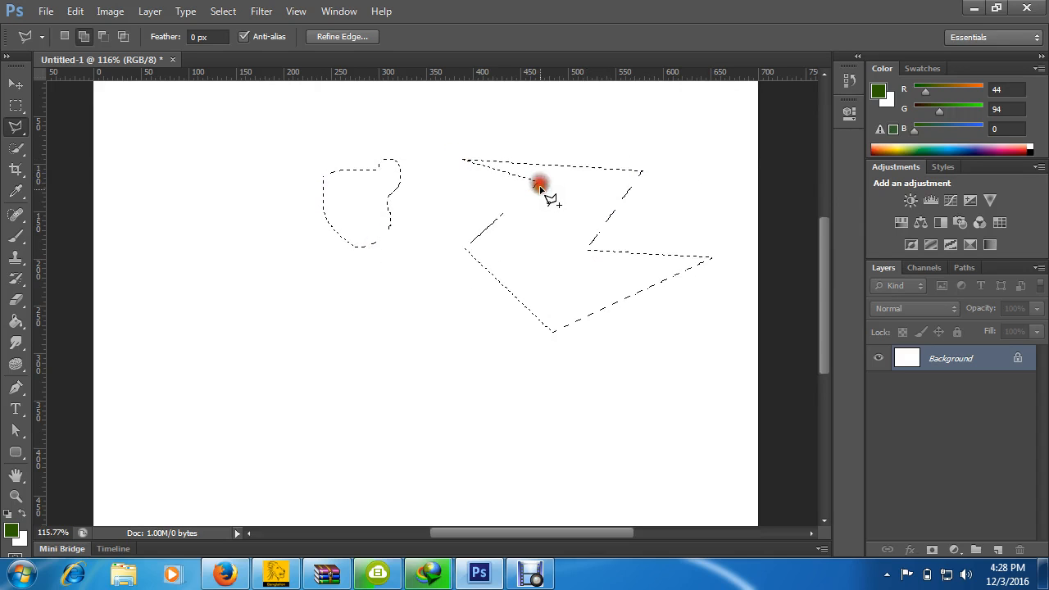
Clear both lasso selections and set the Polygonal Lasso Tool to New selection mode.
click(551, 256)
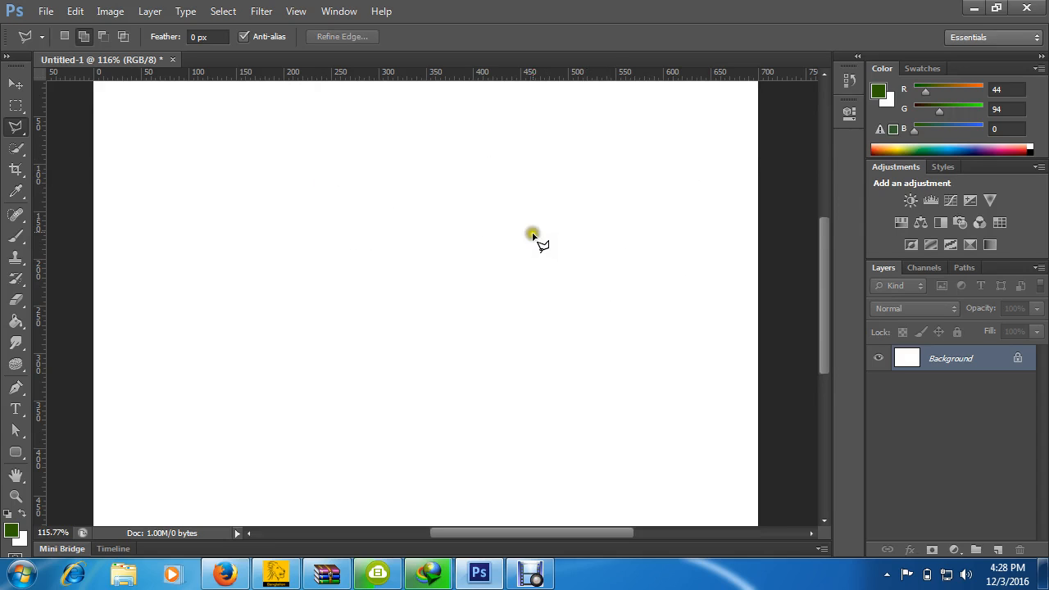
click(66, 35)
Browse the Downloads folders and the Personal (D:) drive in the Open dialog for a practice photo, and close it without opening anything.
click(106, 10)
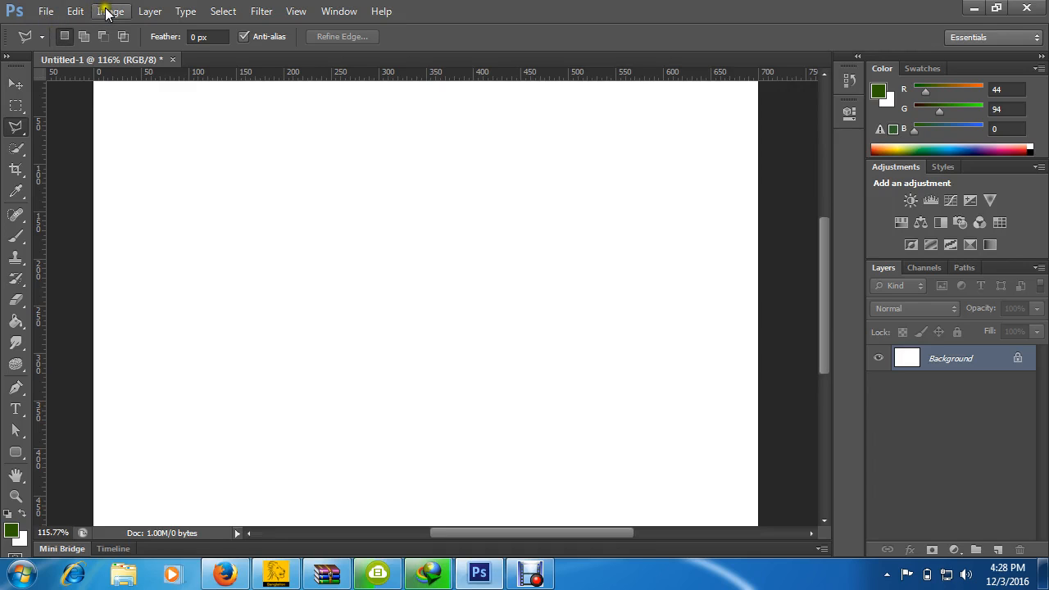
click(45, 12)
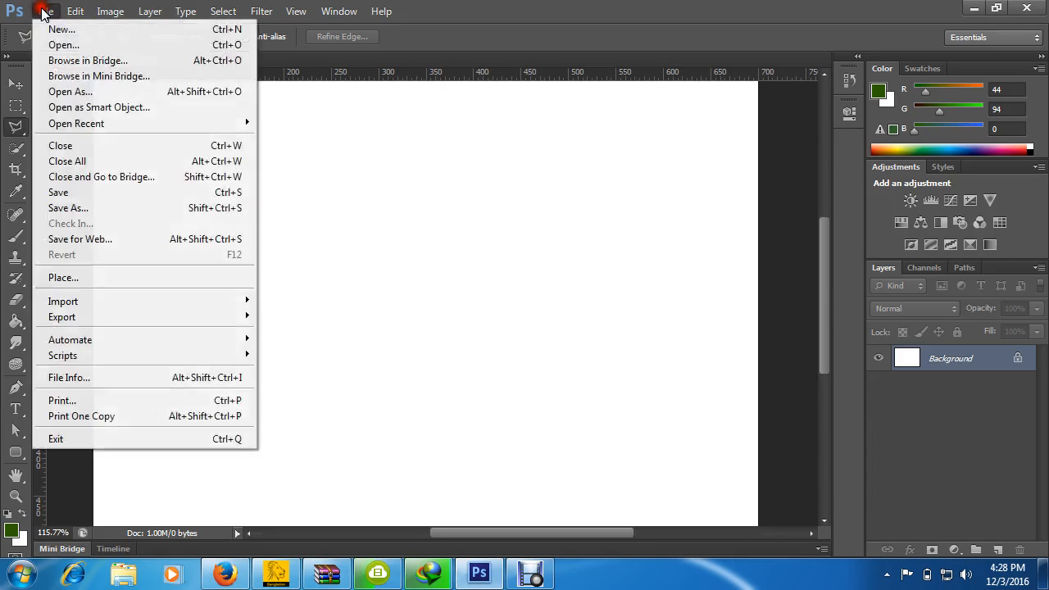
click(67, 49)
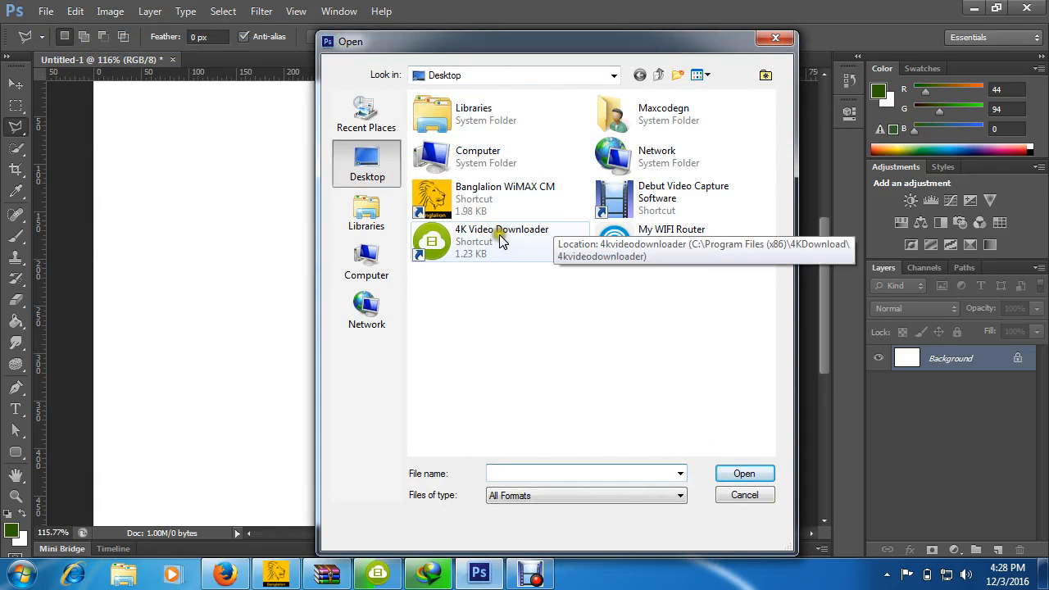
double_click(673, 115)
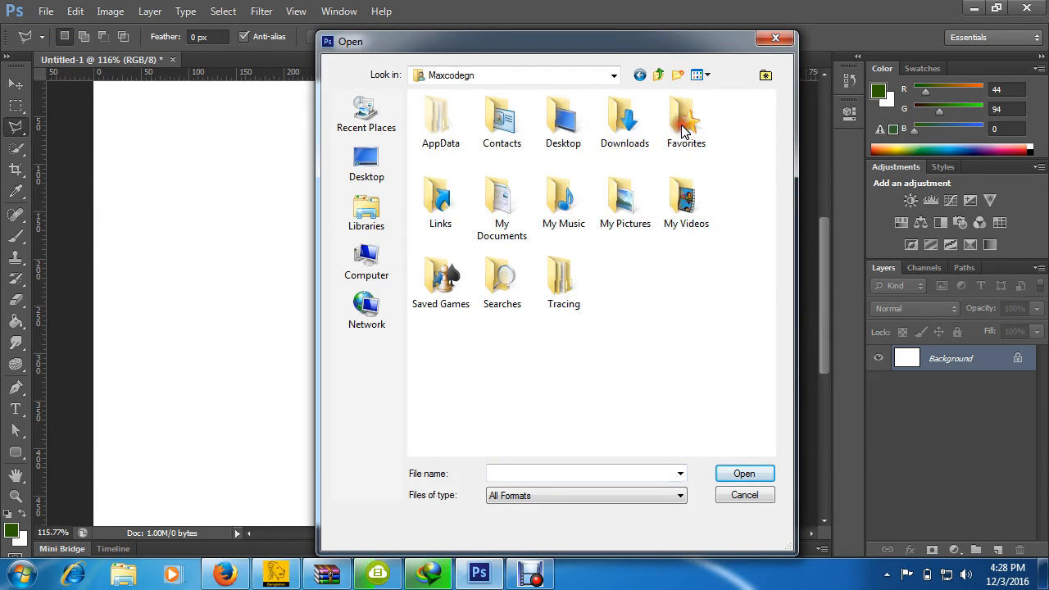
double_click(623, 138)
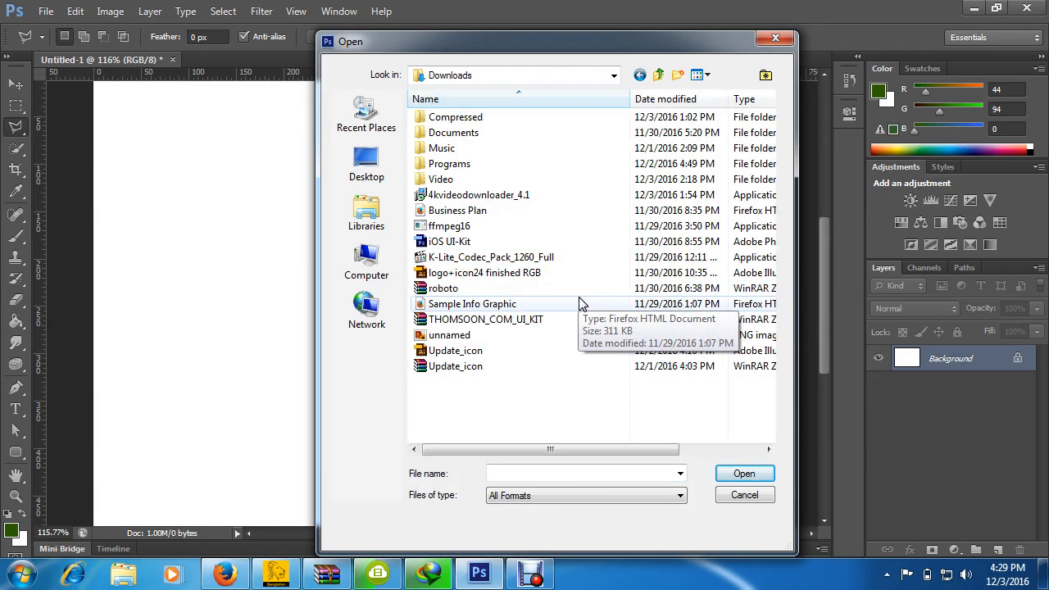
click(365, 264)
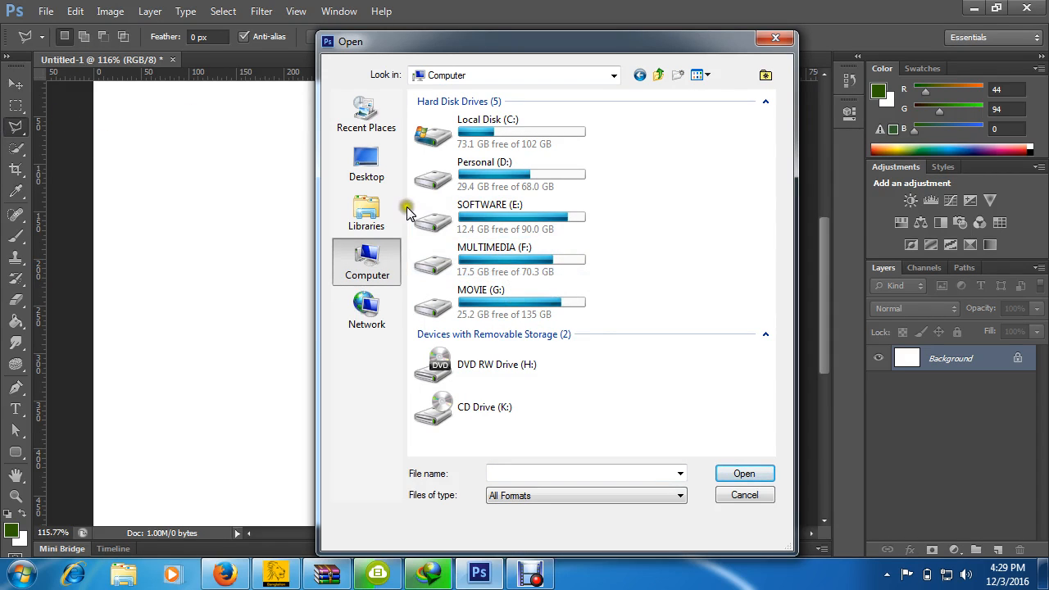
double_click(494, 174)
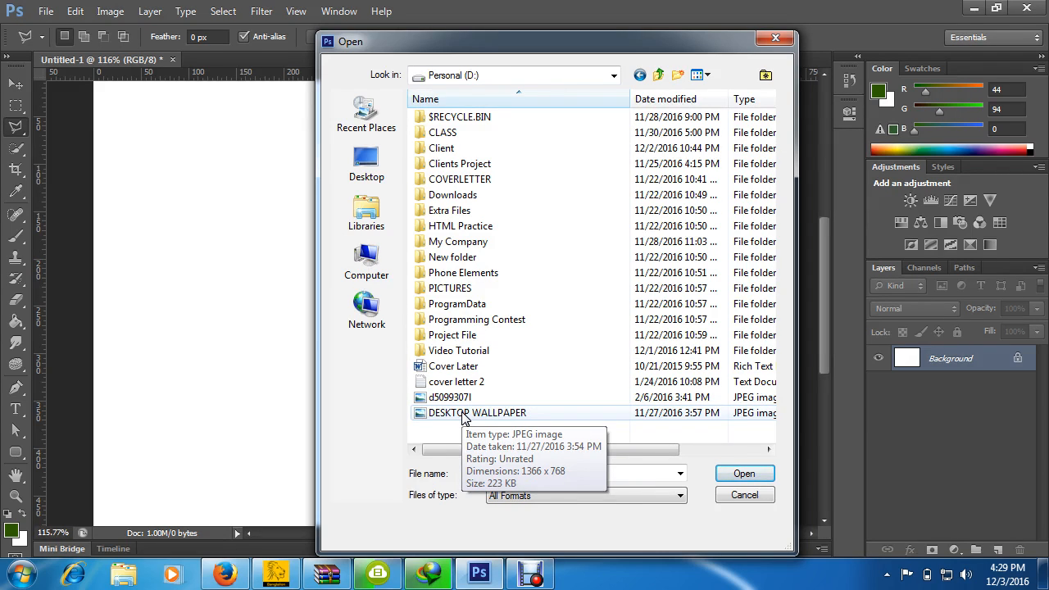
click(463, 416)
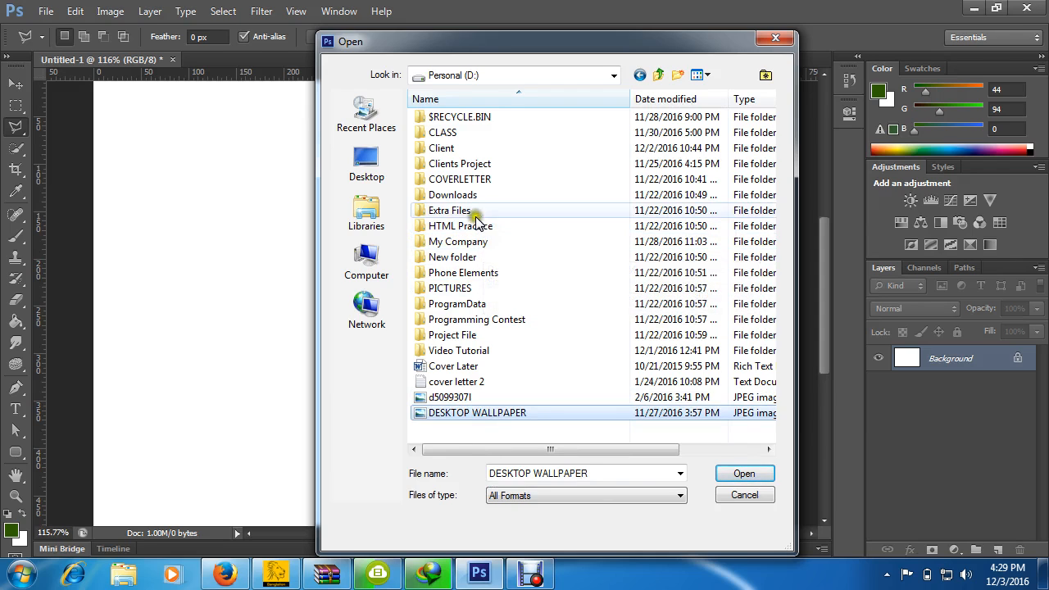
double_click(456, 211)
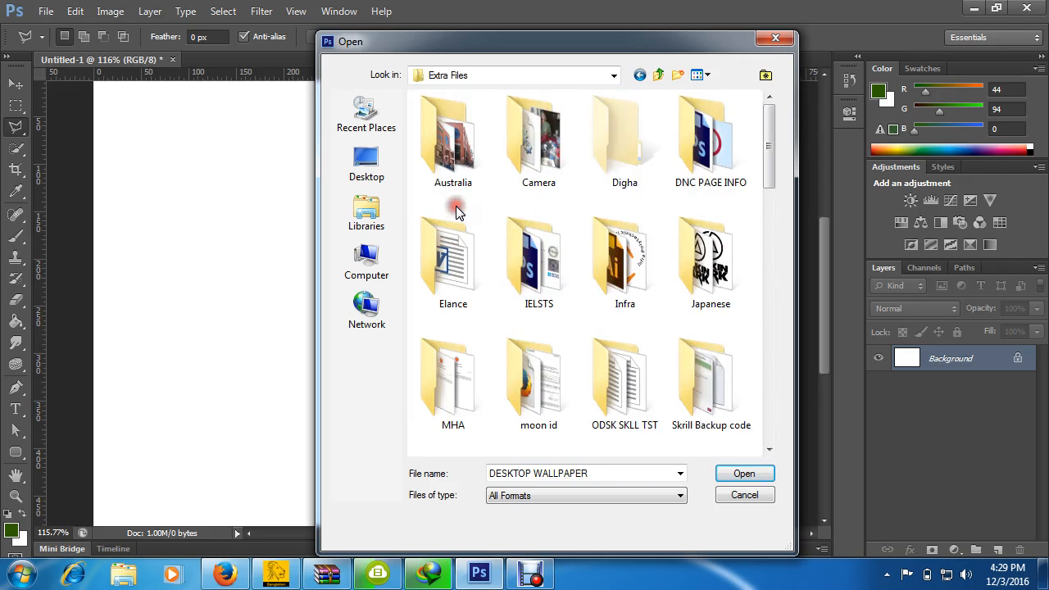
click(659, 75)
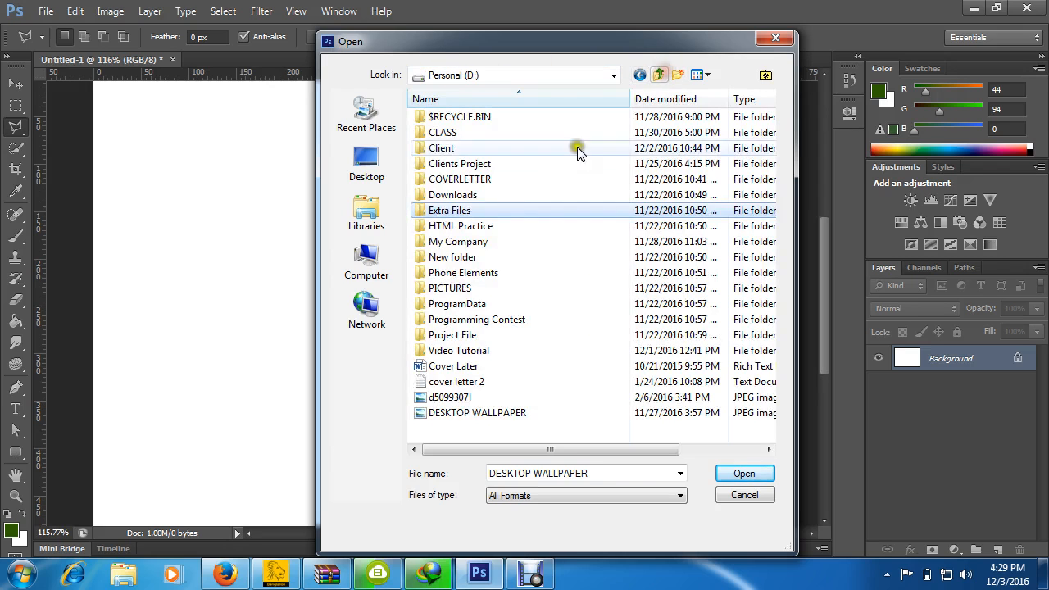
double_click(488, 195)
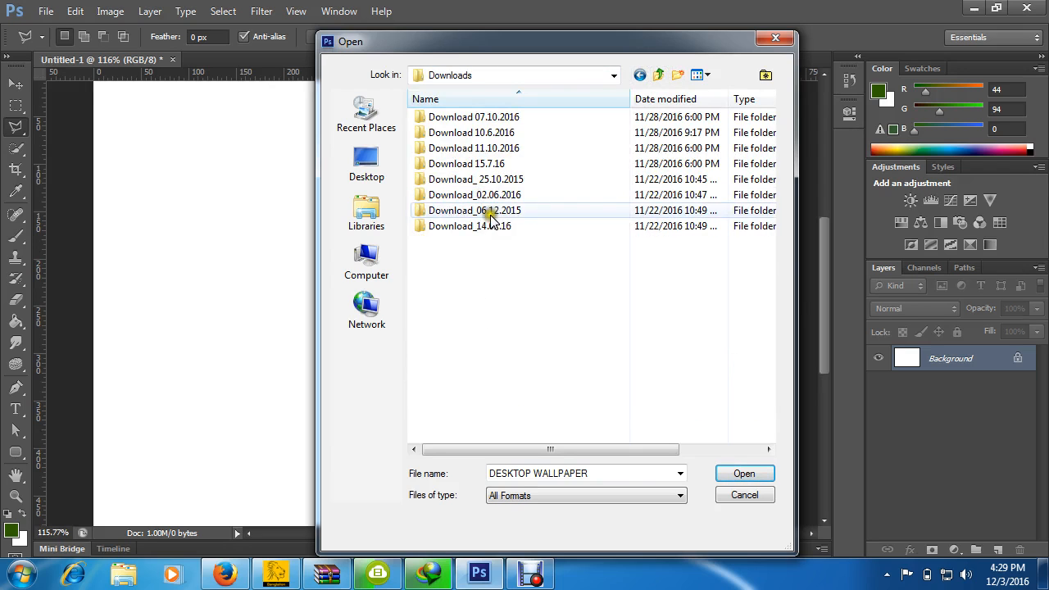
double_click(491, 228)
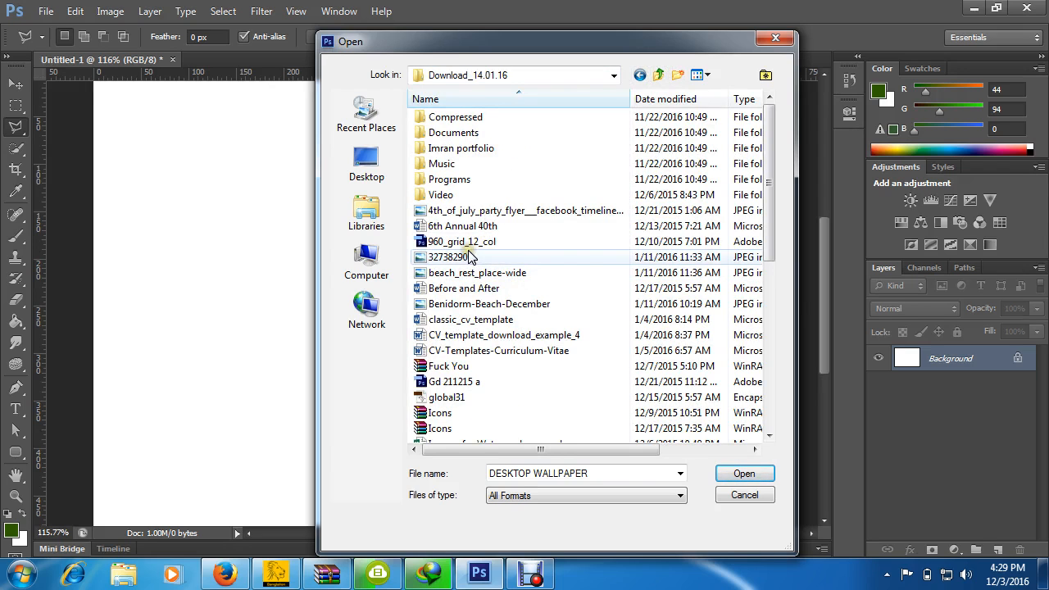
click(469, 256)
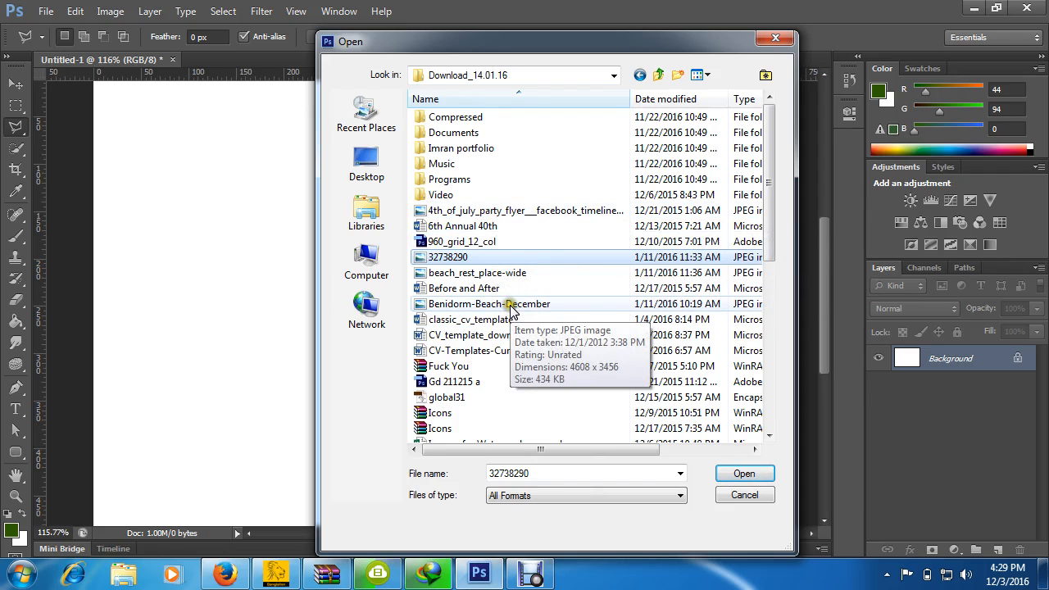
click(745, 495)
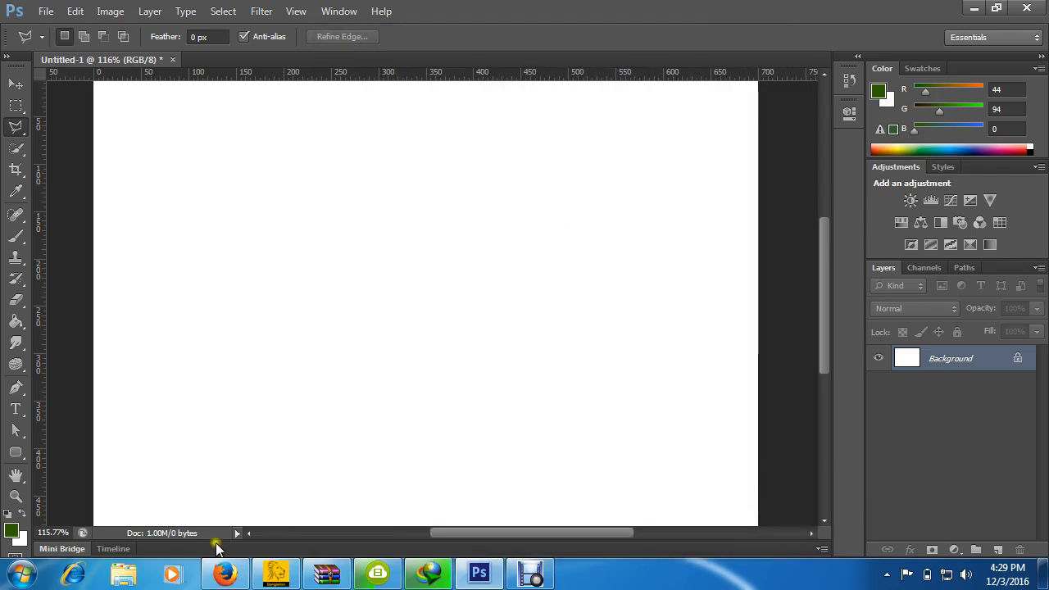
Switch to Firefox and search Google for "product image" in a new tab.
click(226, 574)
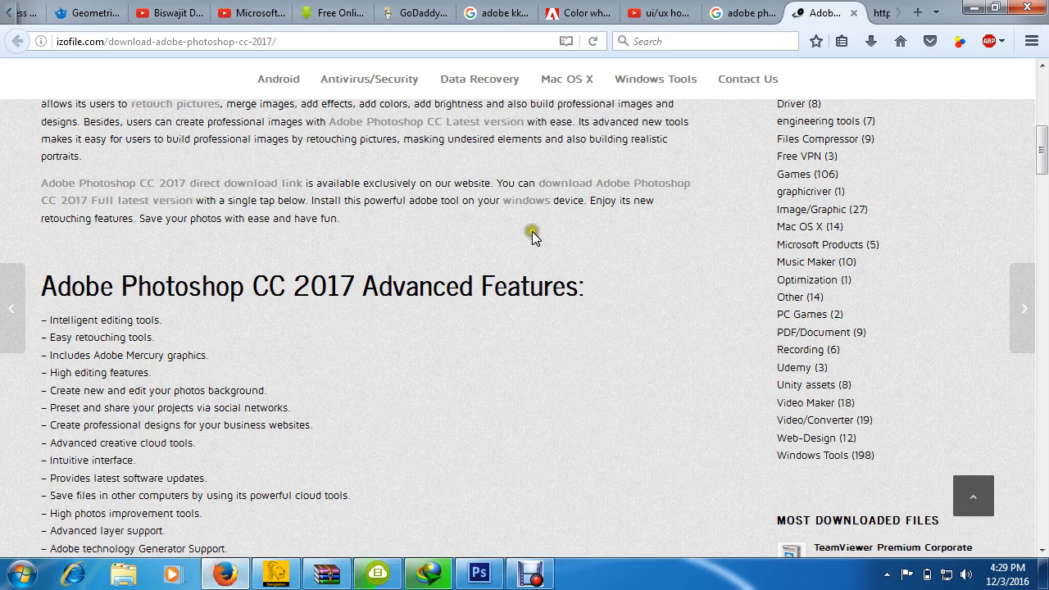
click(911, 12)
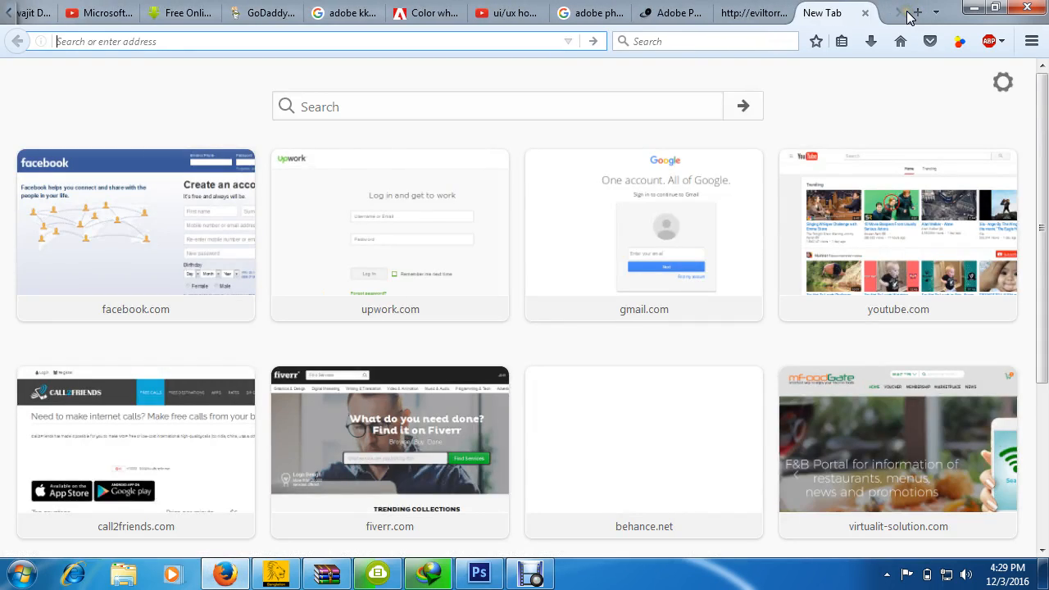
text(produ)
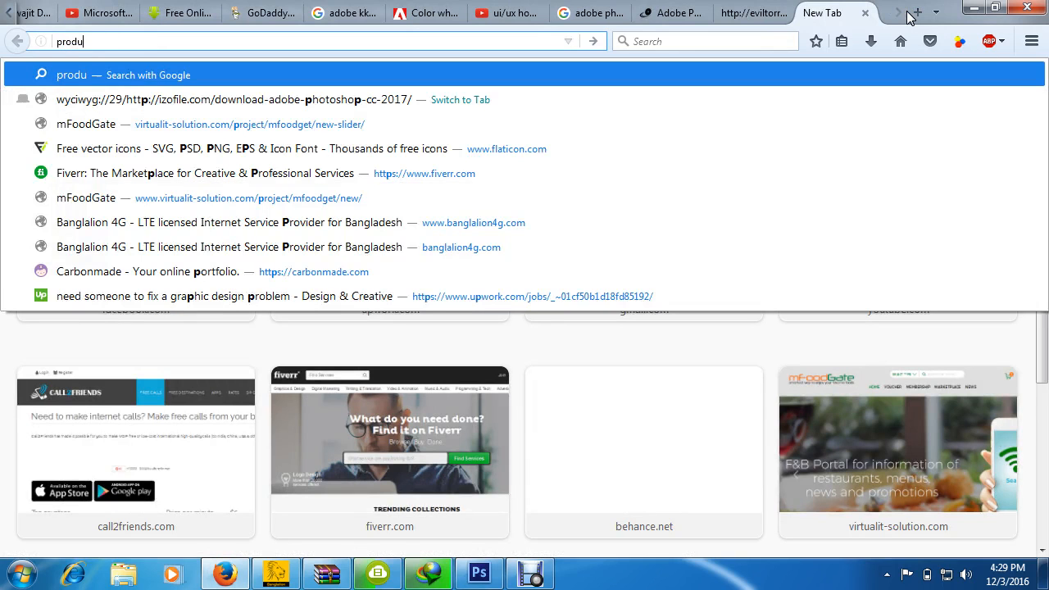
text(ct image)
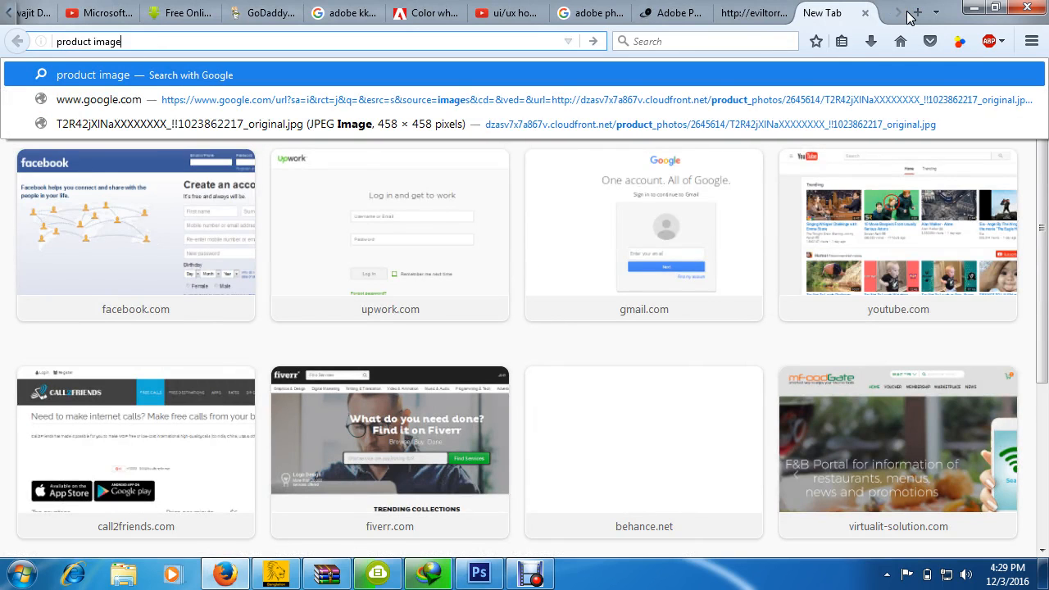
key(Return)
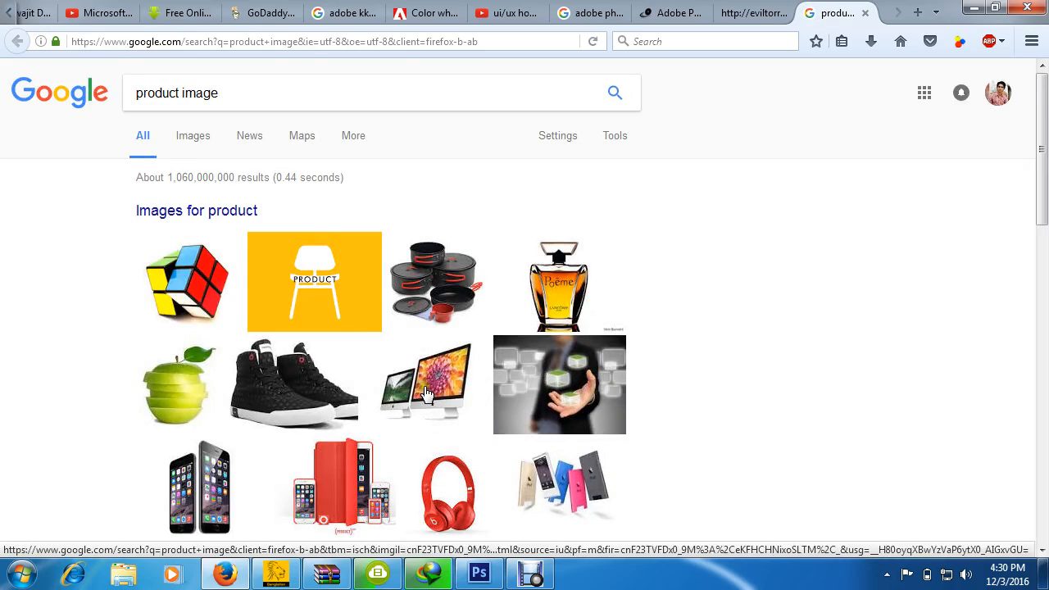
Open the full-size version of the Apple image showing two iMacs from the search results in its own tab.
click(425, 395)
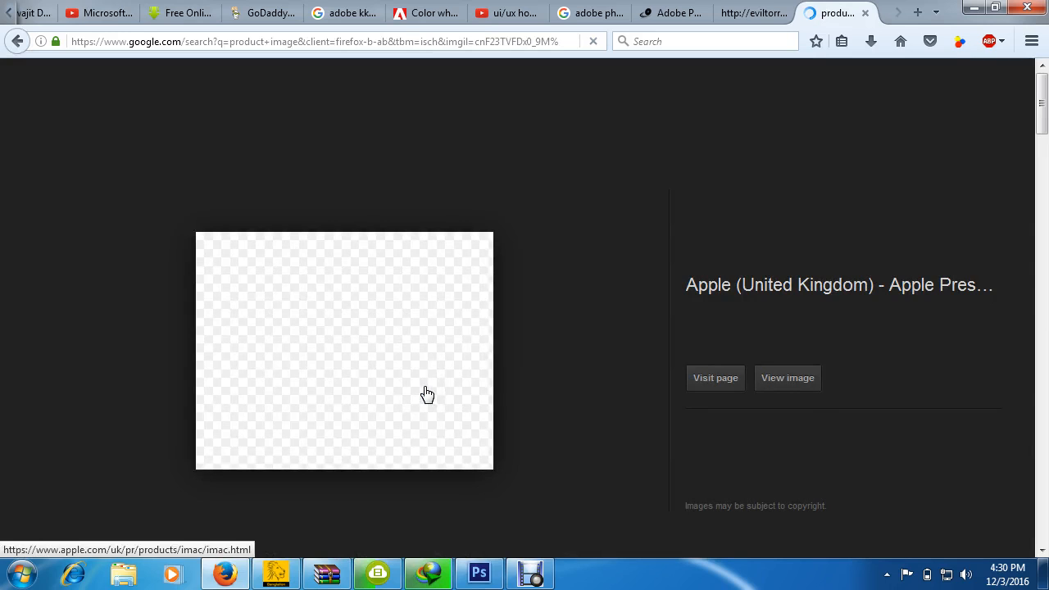
click(775, 389)
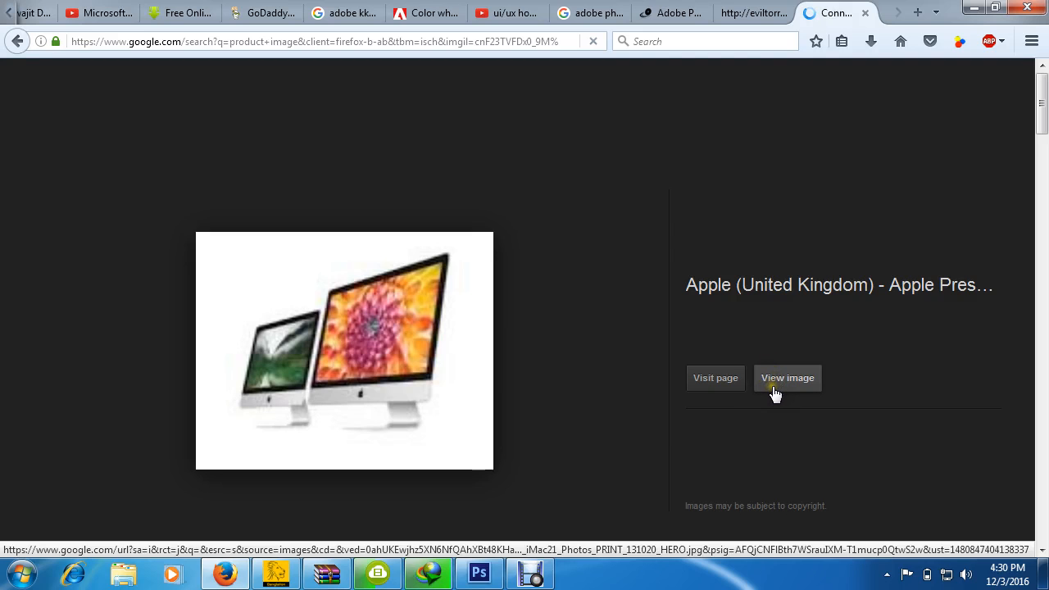
click(775, 391)
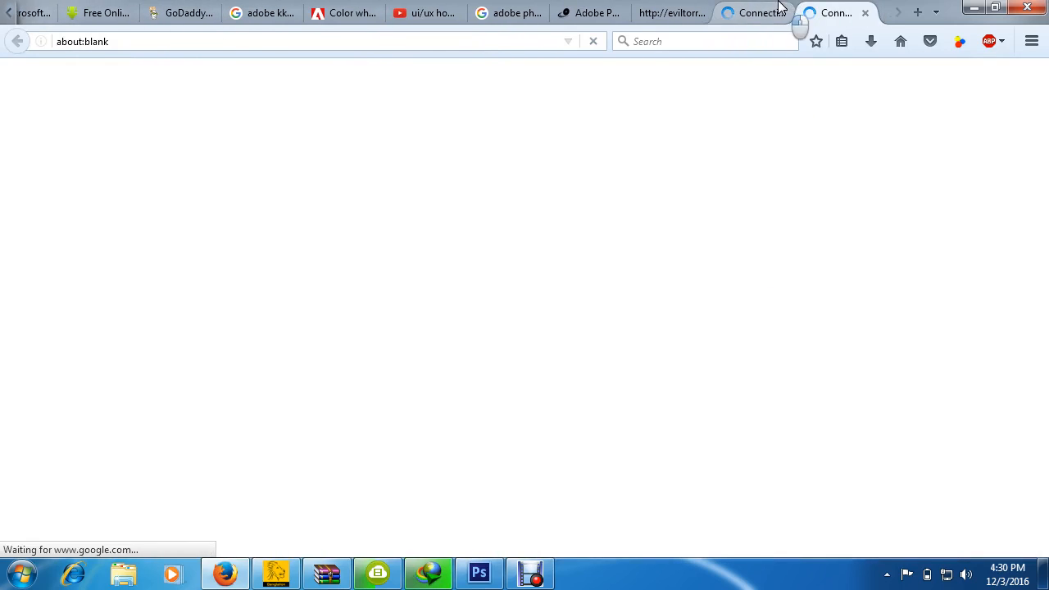
click(777, 10)
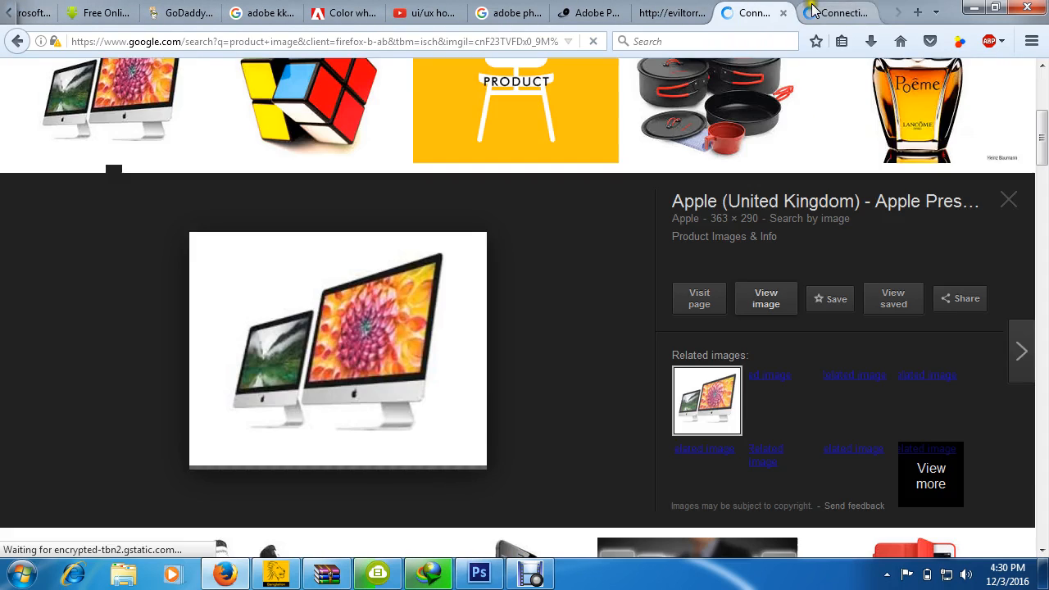
click(825, 15)
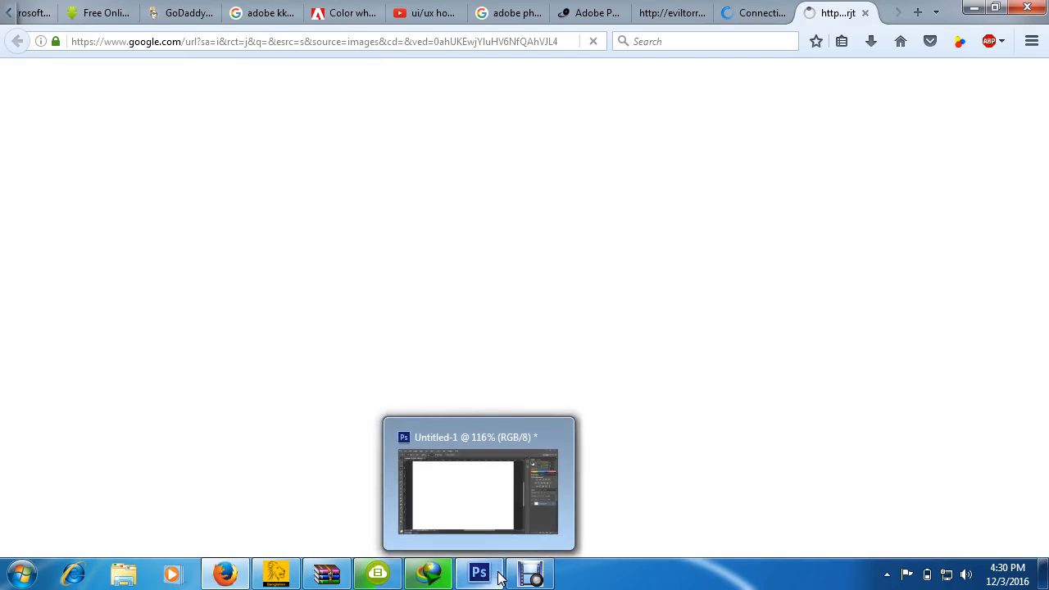
mouse_move(426, 565)
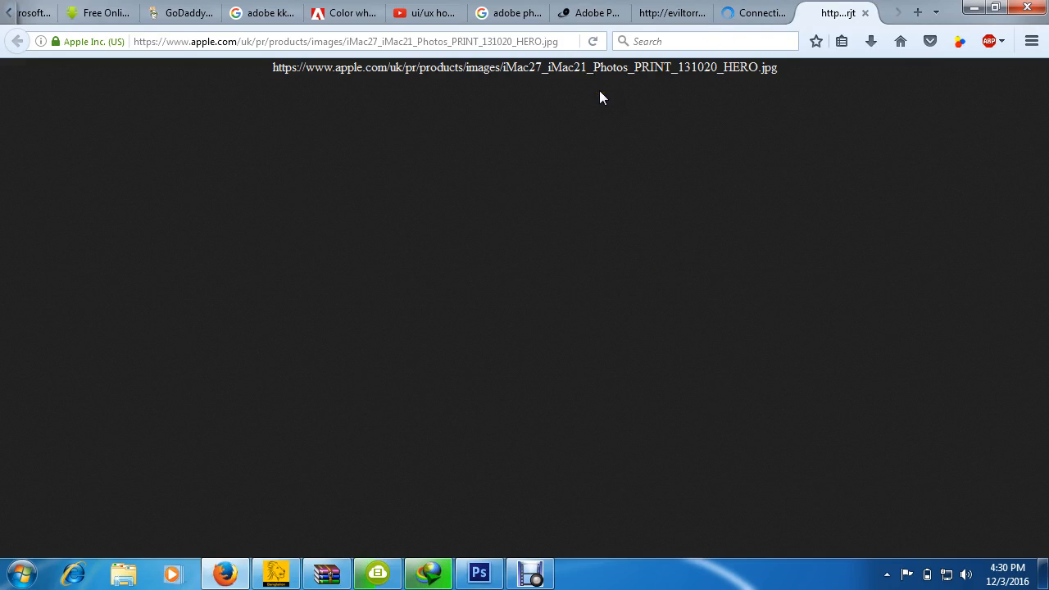
right_click(535, 145)
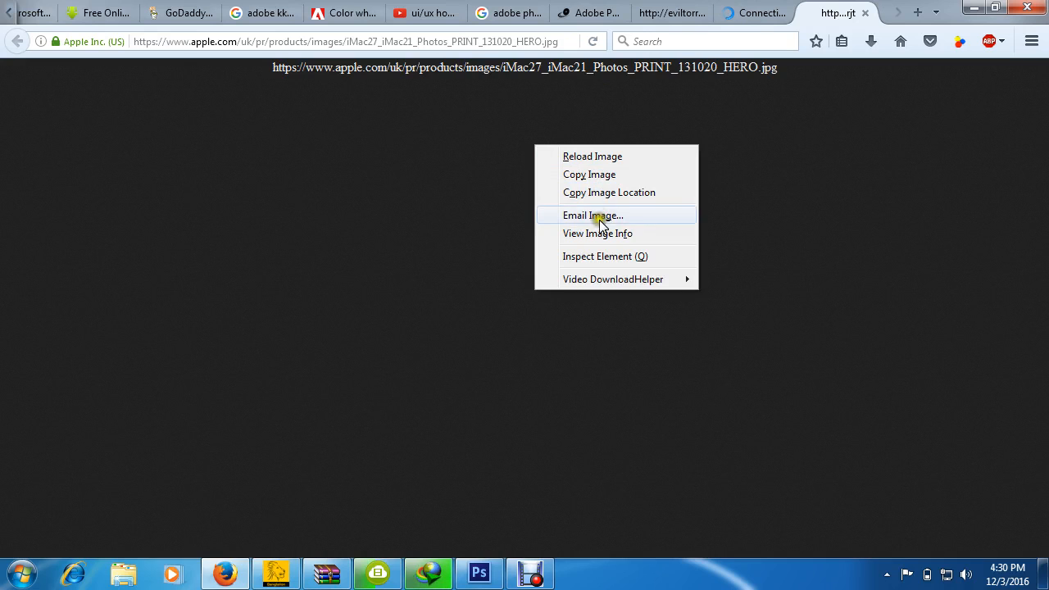
Pause the Adobe Photoshop CC 2017 download in the download manager and minimize its window.
click(428, 573)
click(665, 305)
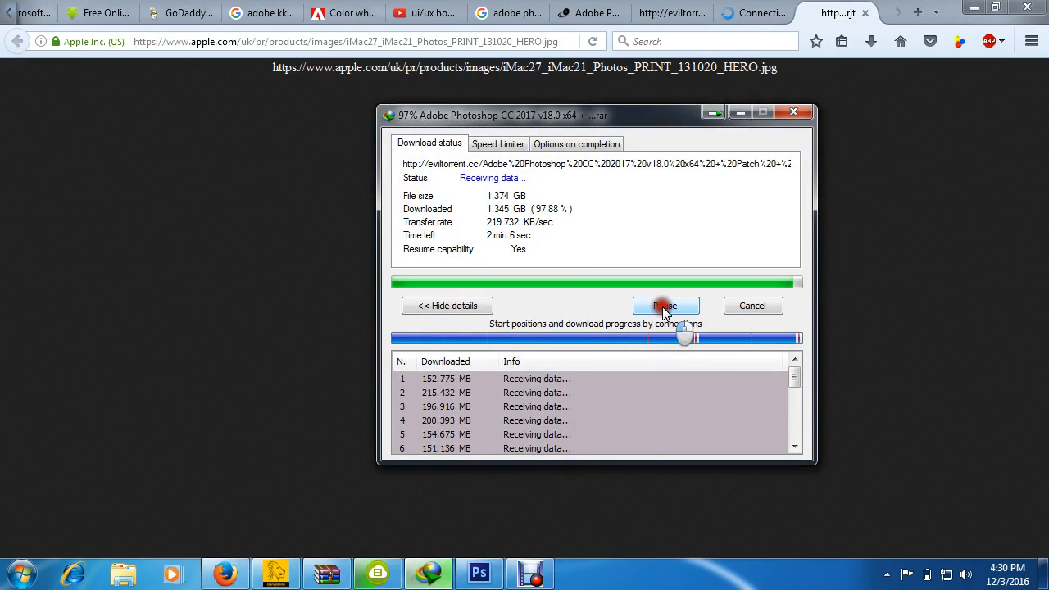
click(742, 110)
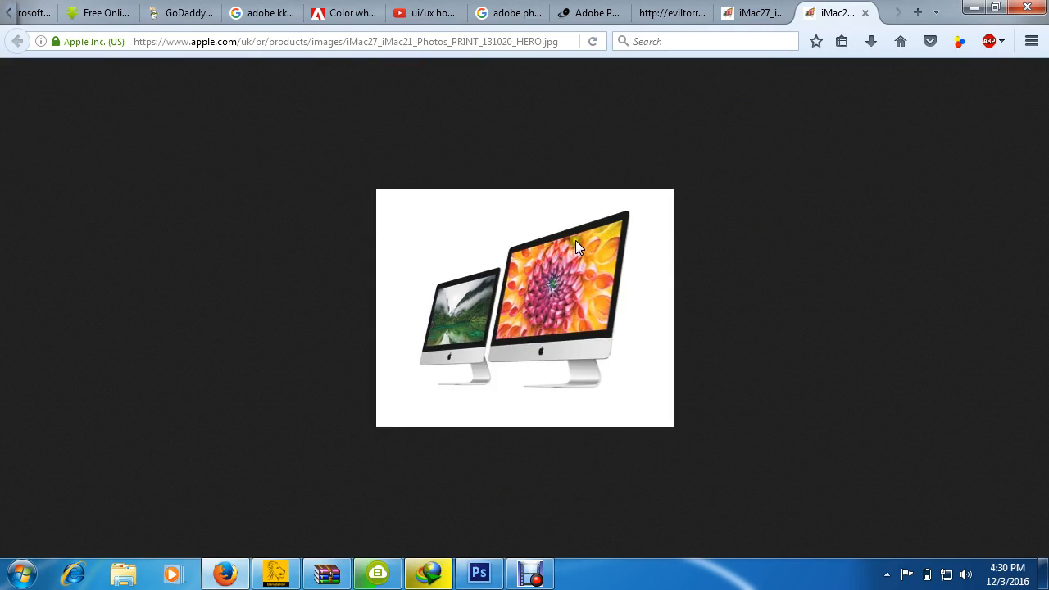
Save the full-size iMac picture as a JPEG image named iMac27_iMac21_Photos_PRINT_131020_HERO on the Desktop.
right_click(514, 259)
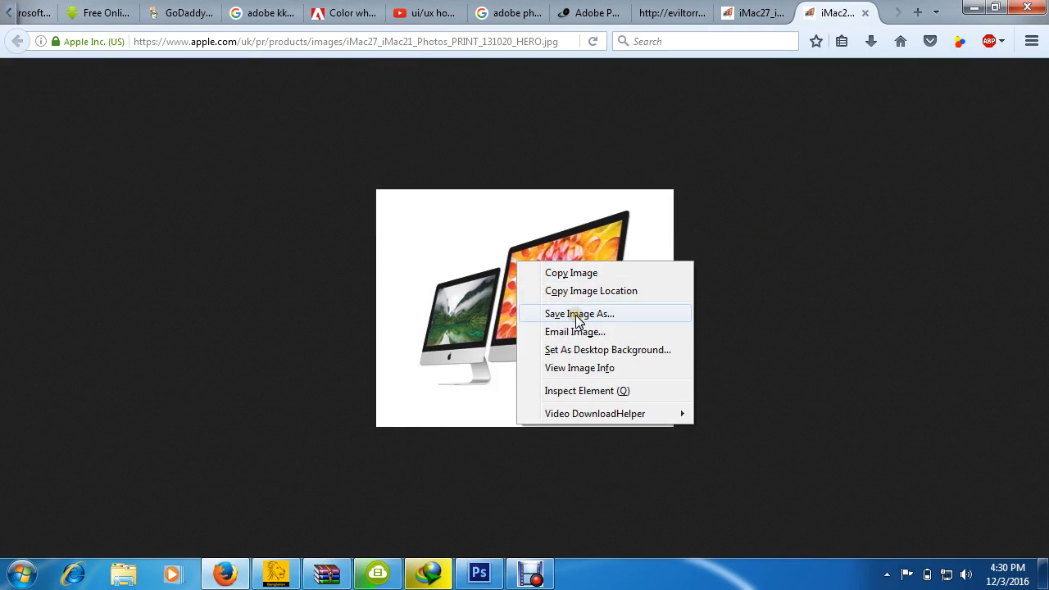
click(577, 316)
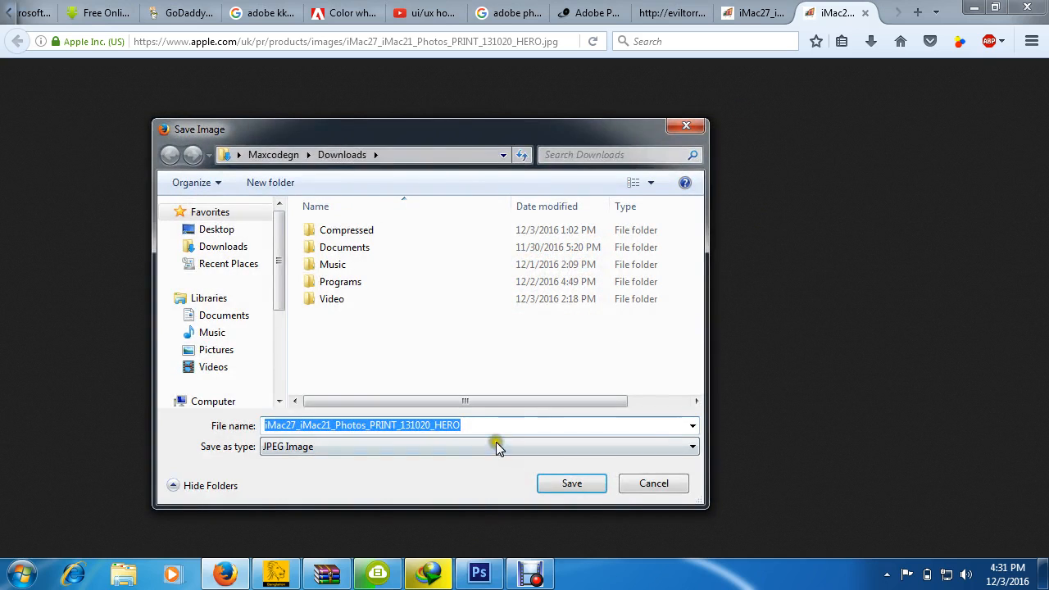
click(238, 230)
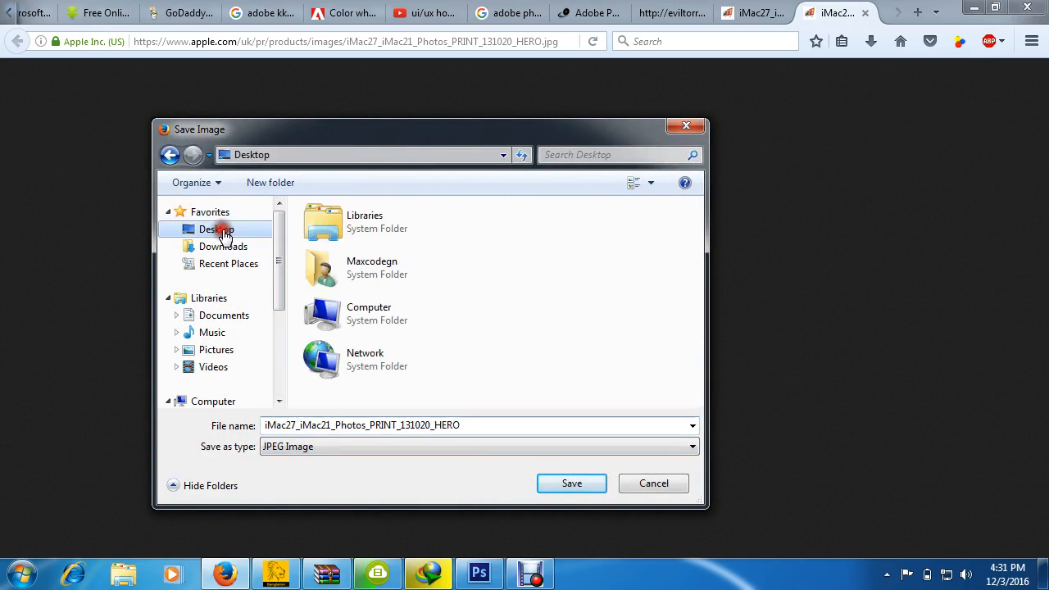
click(574, 484)
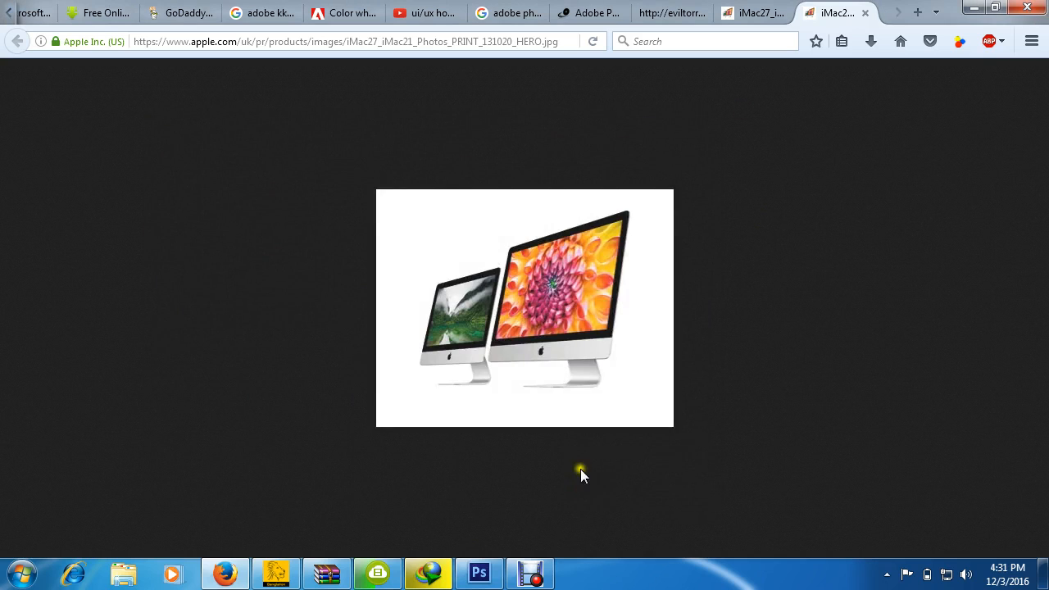
Switch back to Photoshop and open iMac27_iMac21_Photos_PRINT_131020_HERO.jpg from the Desktop.
click(974, 8)
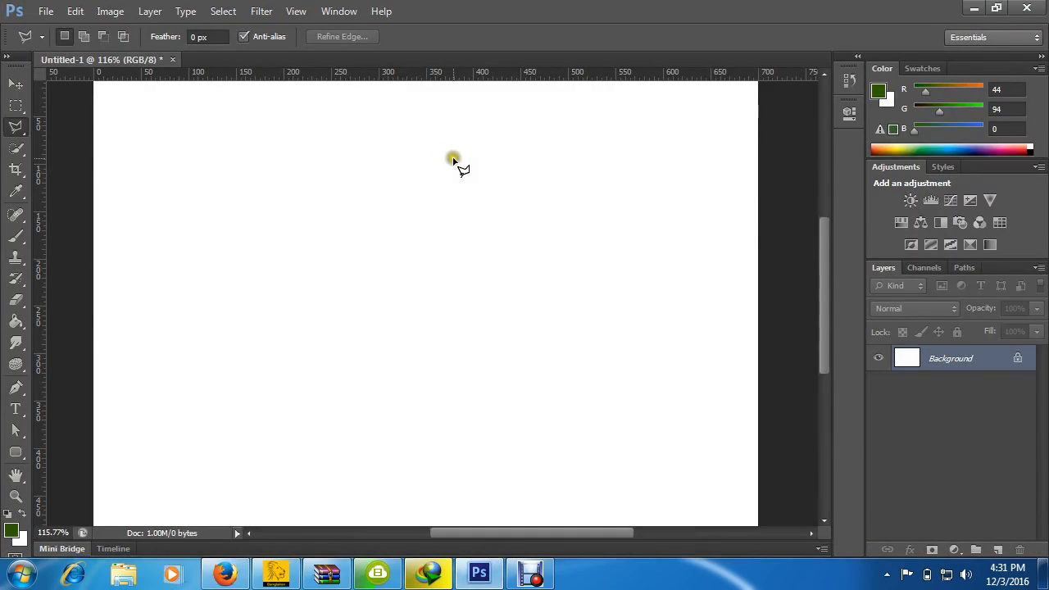
click(51, 11)
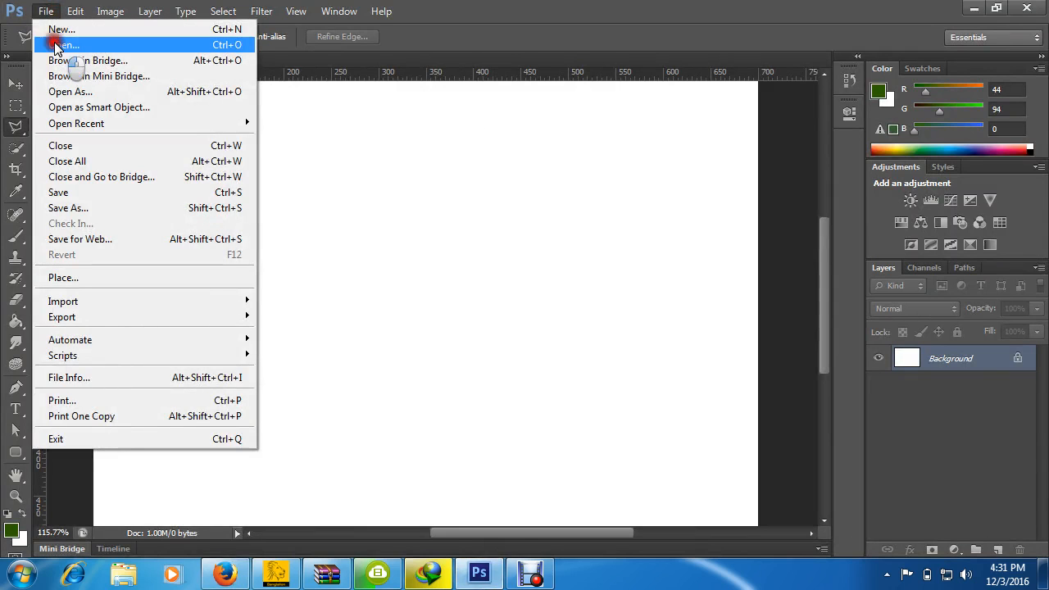
click(53, 42)
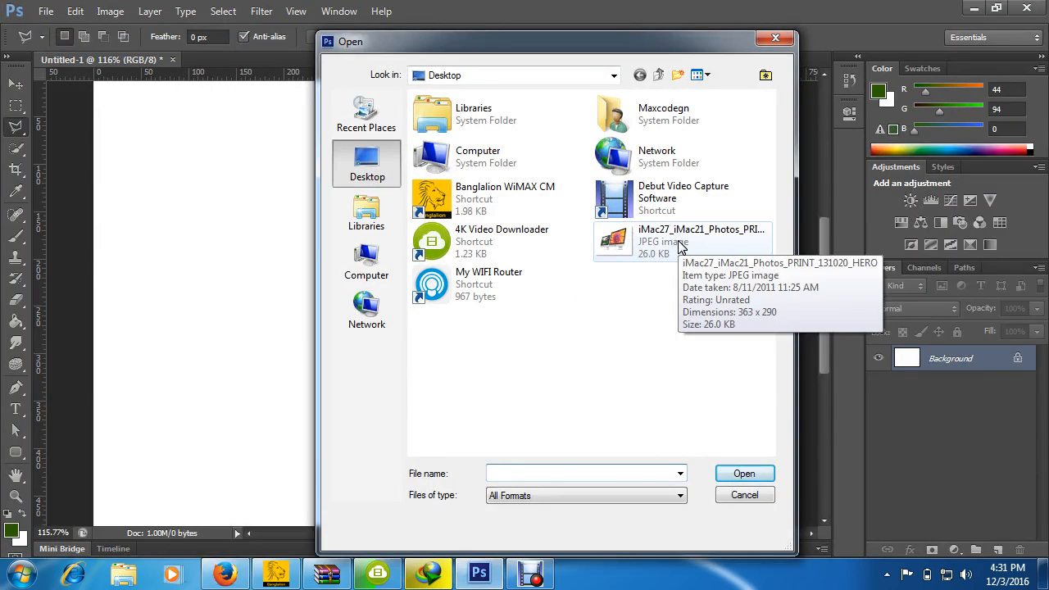
click(678, 246)
click(743, 473)
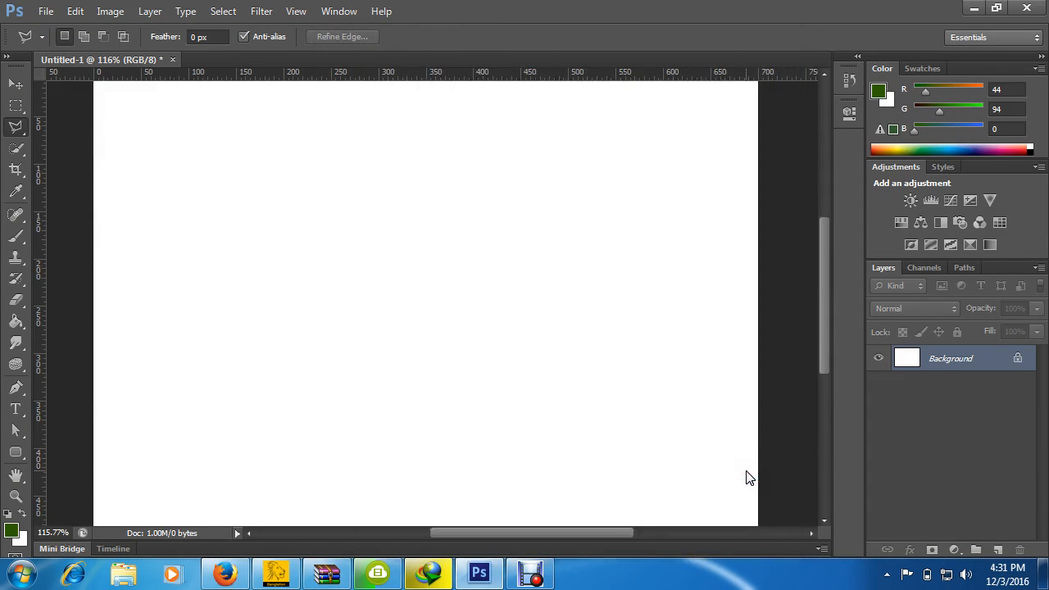
click(746, 473)
click(746, 472)
click(309, 134)
click(308, 133)
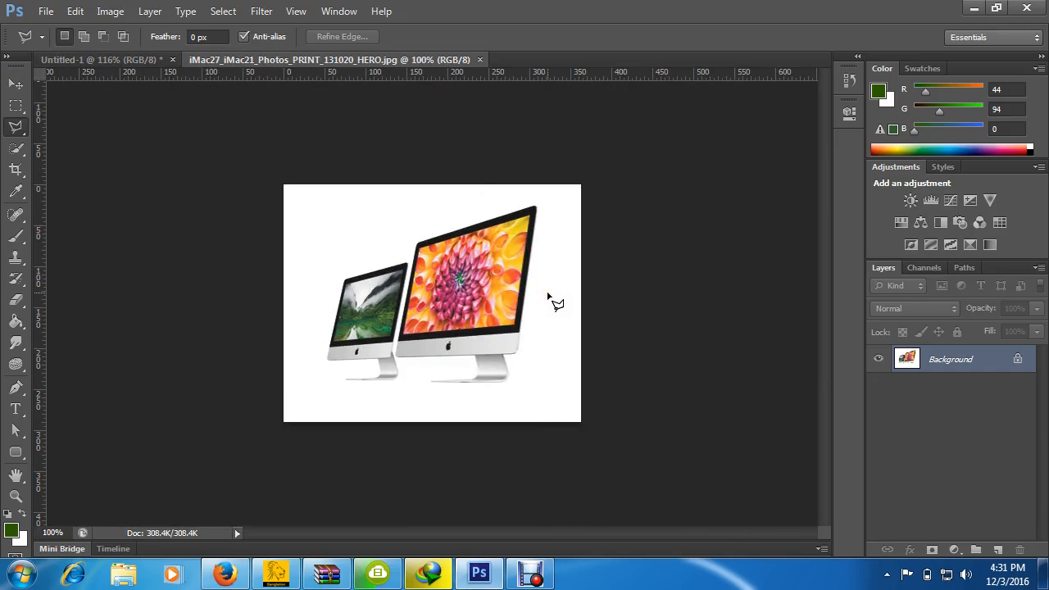
Activate the Move tool and examine the two iMacs in the opened picture at different magnifications.
scroll(542, 261, up, 3)
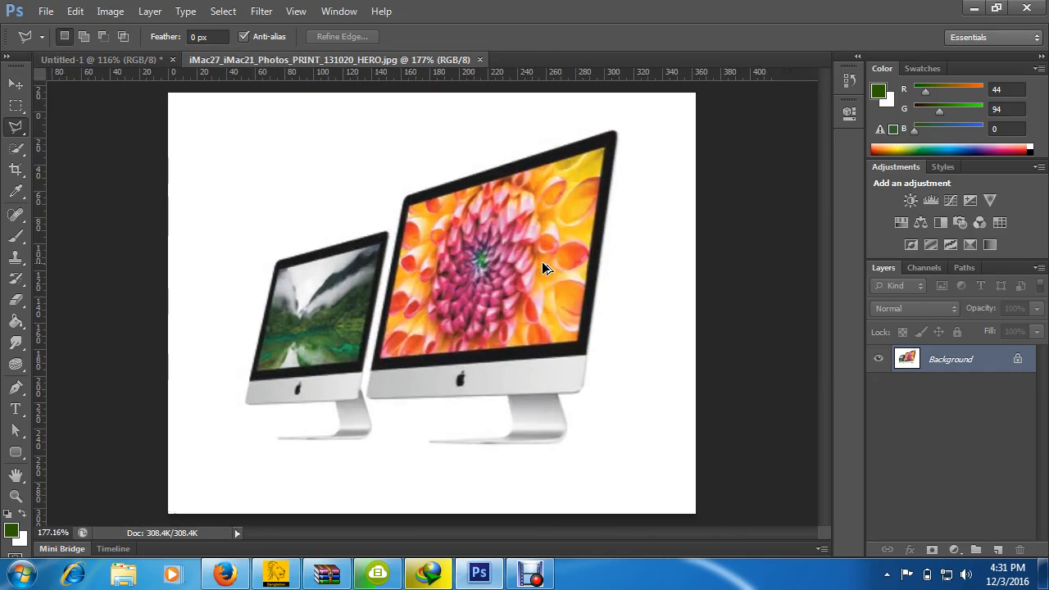
scroll(542, 261, down, 2)
click(16, 84)
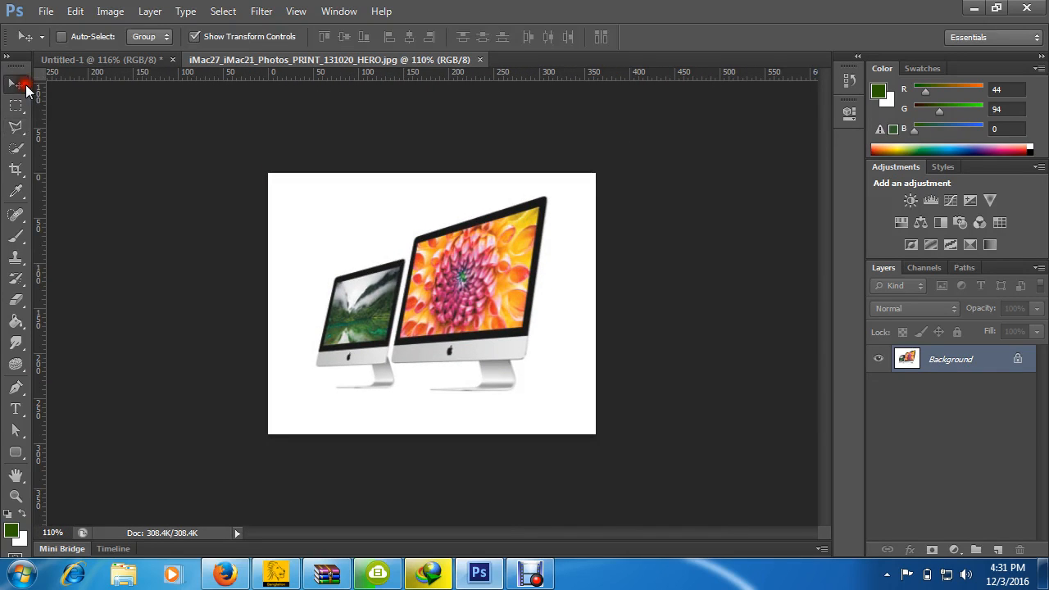
scroll(476, 258, up, 6)
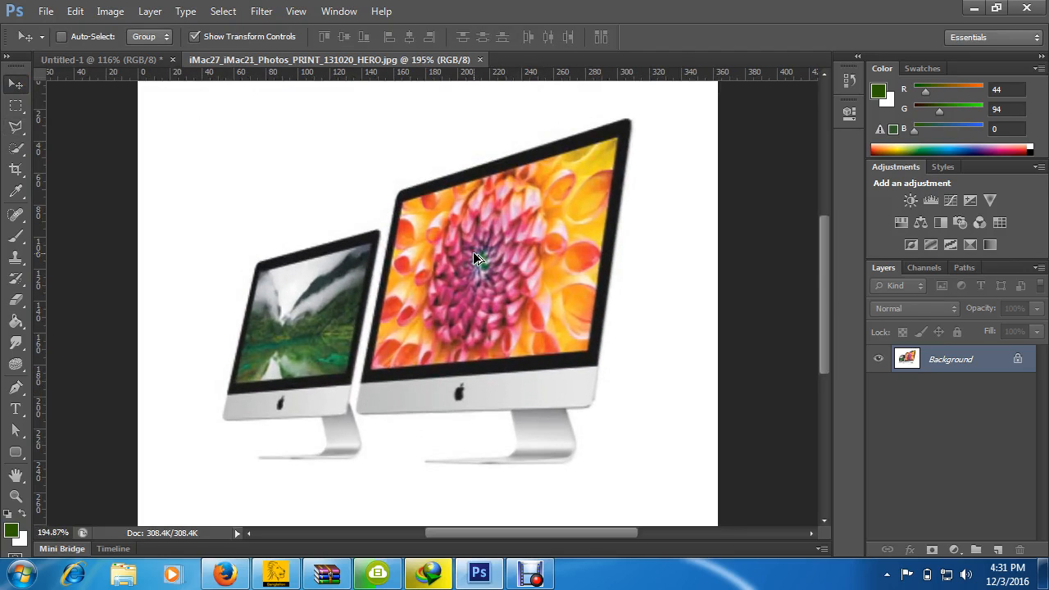
scroll(475, 258, down, 2)
scroll(492, 253, up, 2)
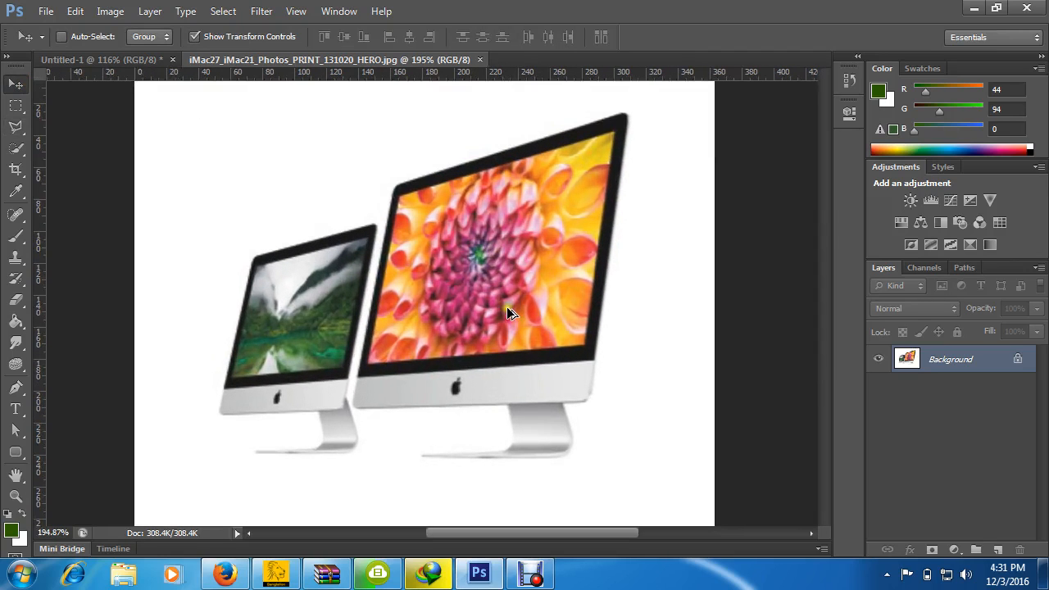
scroll(578, 237, down, 2)
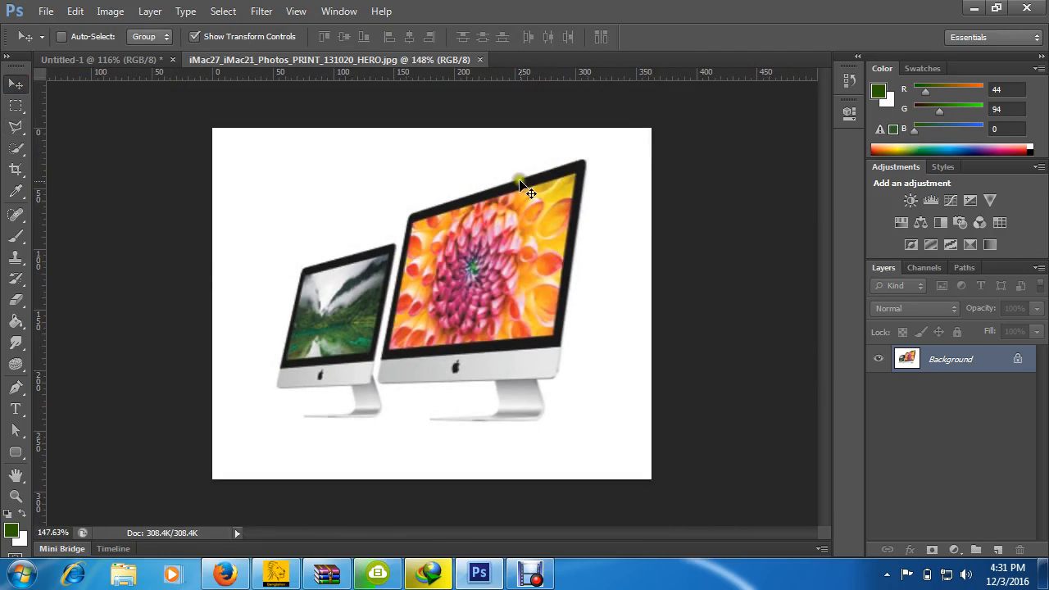
scroll(529, 179, up, 1)
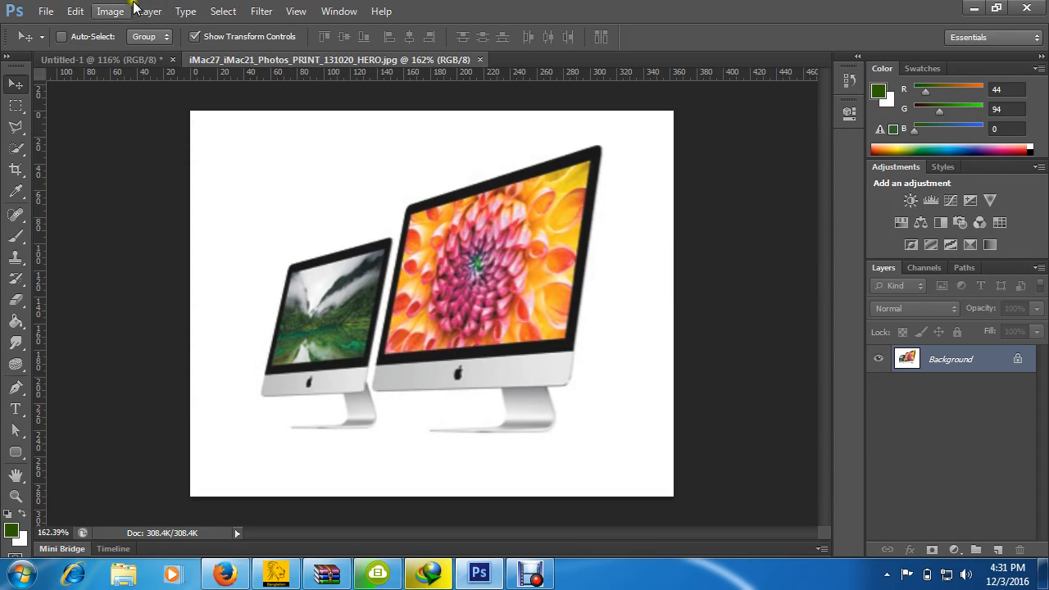
Review the picture's pixel dimensions, document size and resolution in the Image Size settings, and close them without changes.
click(128, 12)
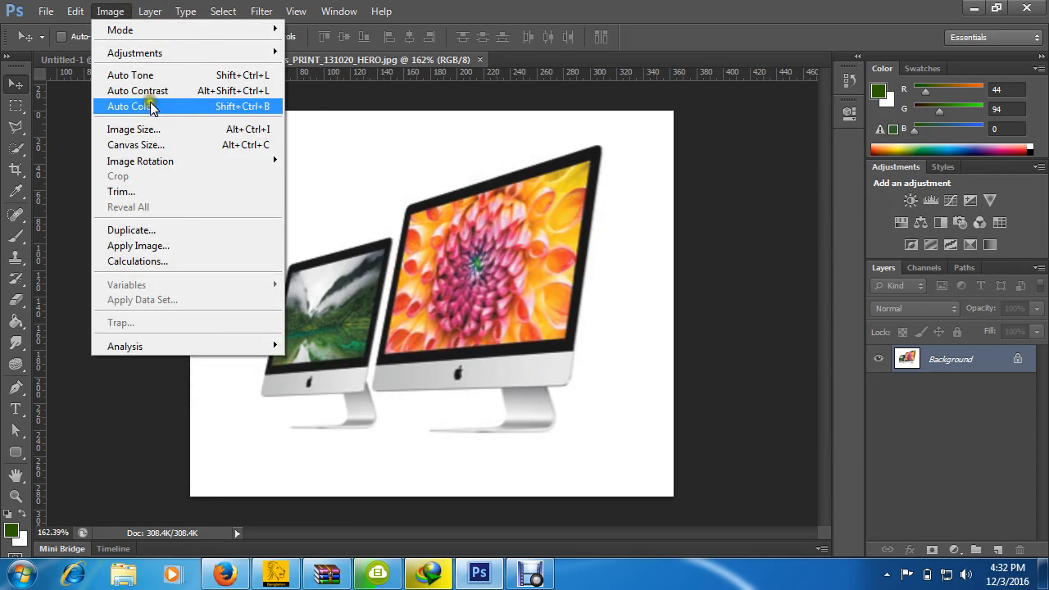
mouse_move(92, 10)
click(379, 11)
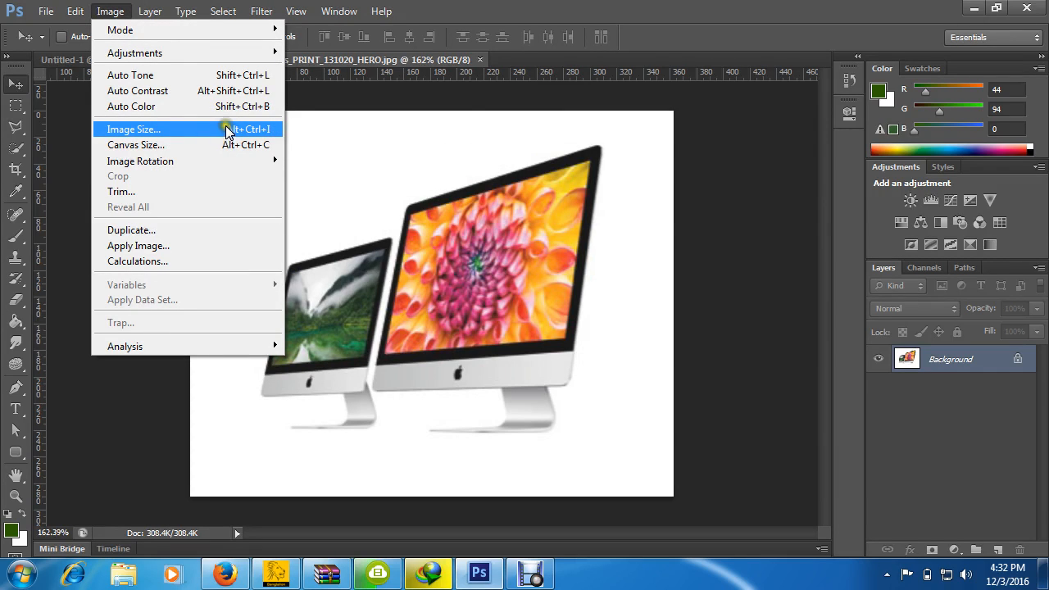
click(144, 130)
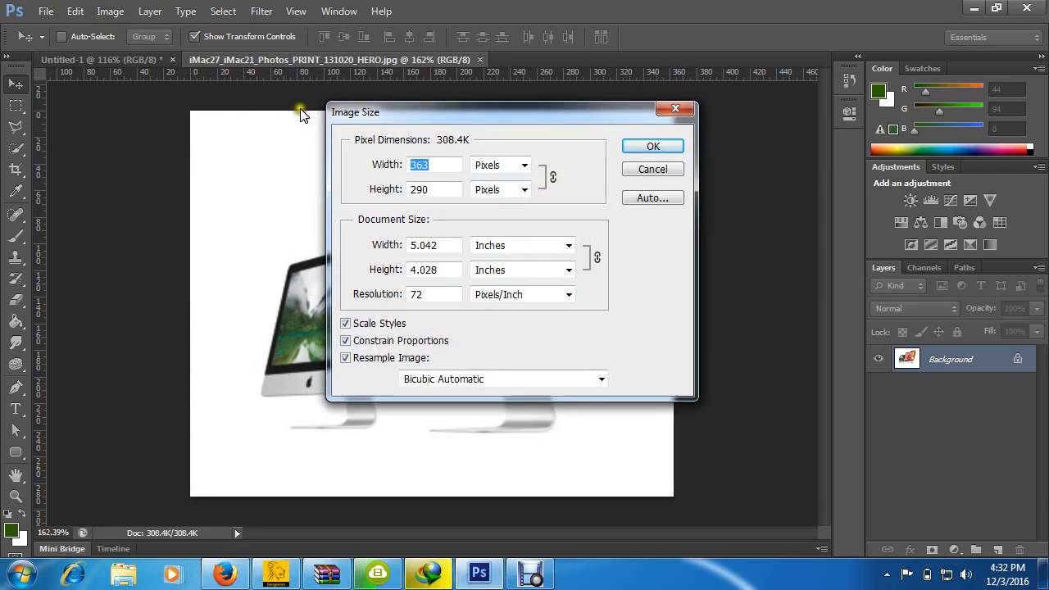
drag(450, 125, 751, 145)
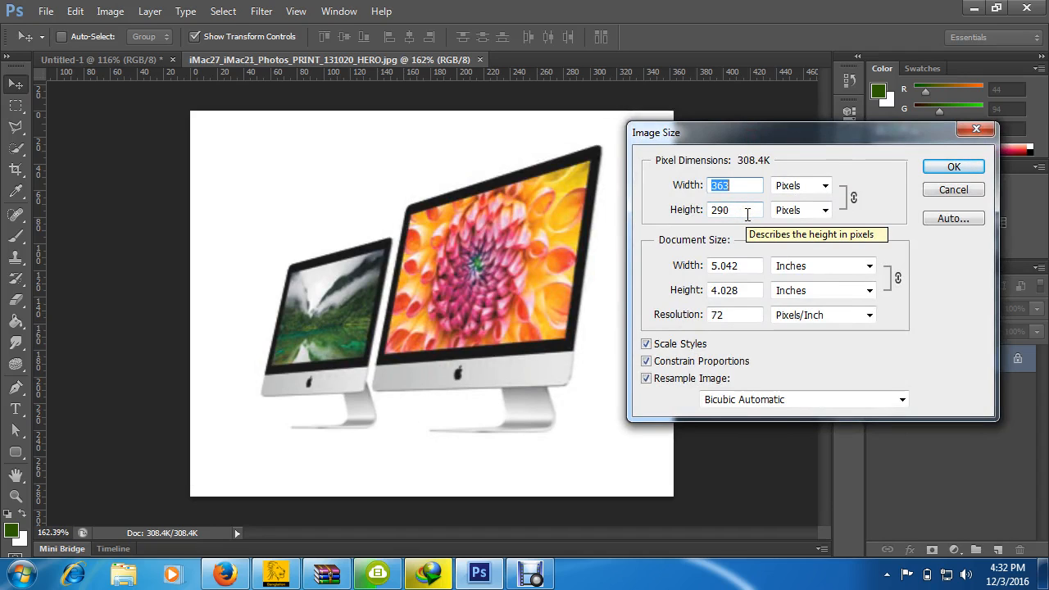
click(749, 308)
click(921, 190)
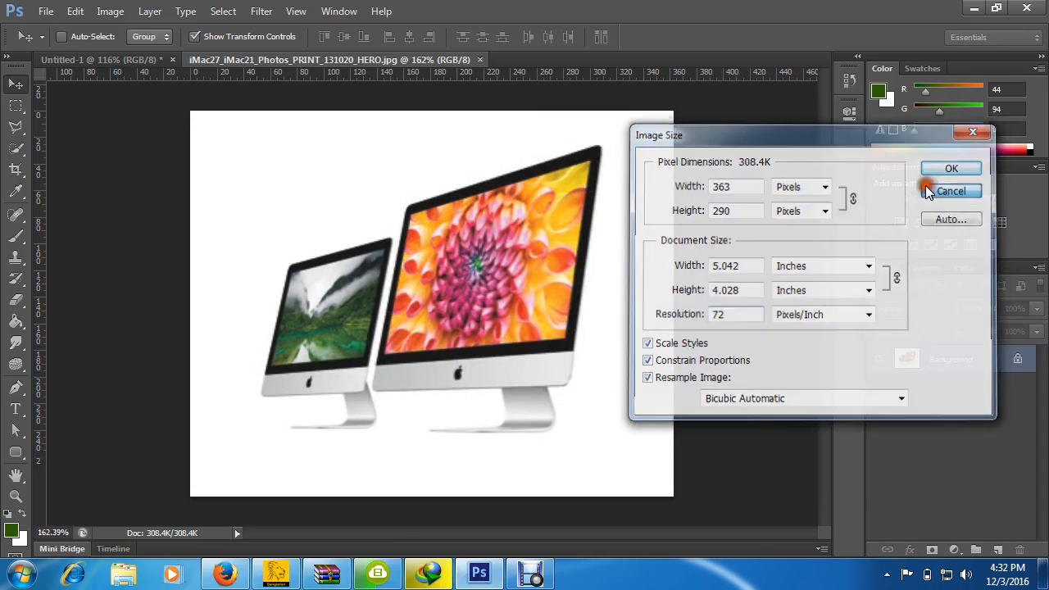
scroll(598, 144, up, 3)
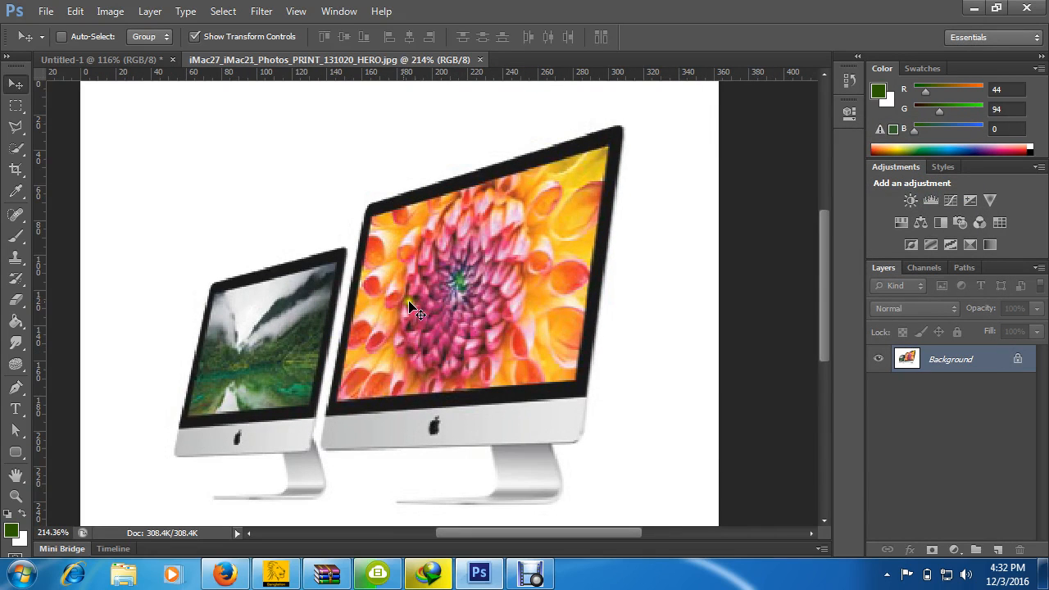
scroll(379, 310, down, 1)
scroll(388, 237, down, 2)
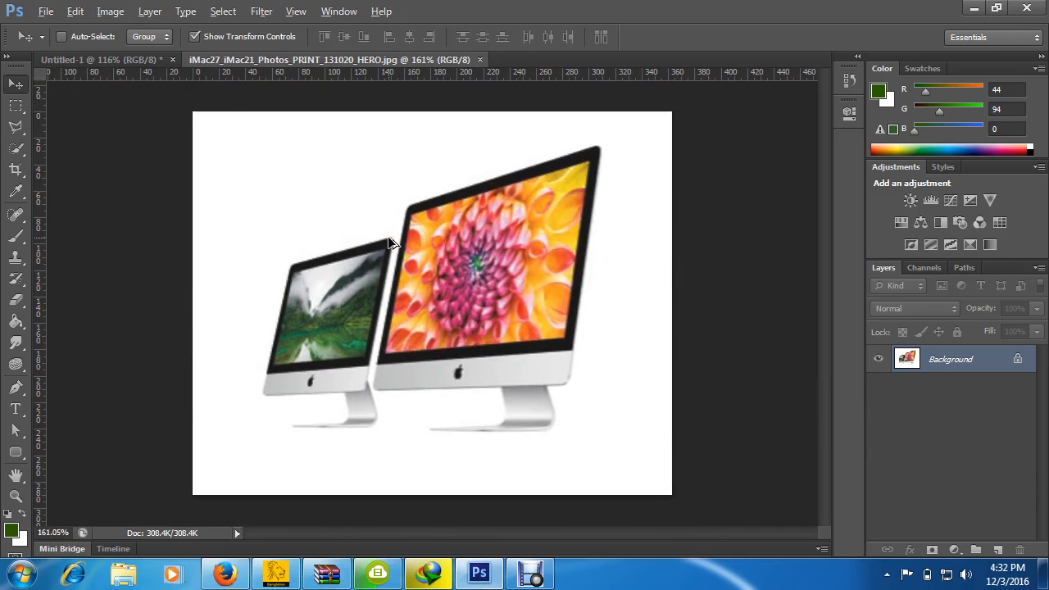
scroll(426, 203, up, 2)
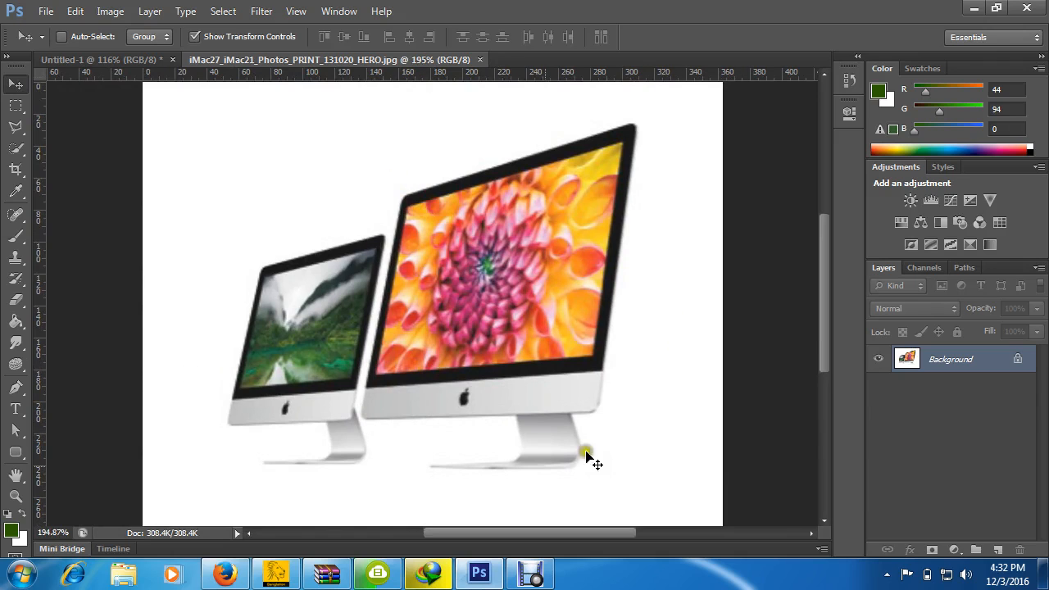
scroll(277, 302, down, 1)
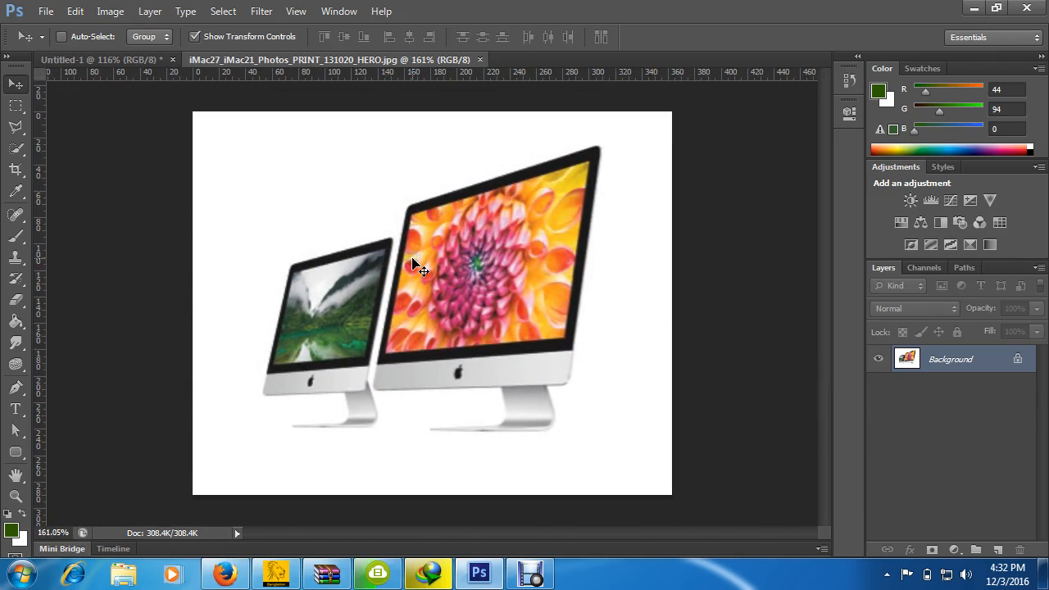
scroll(532, 216, up, 1)
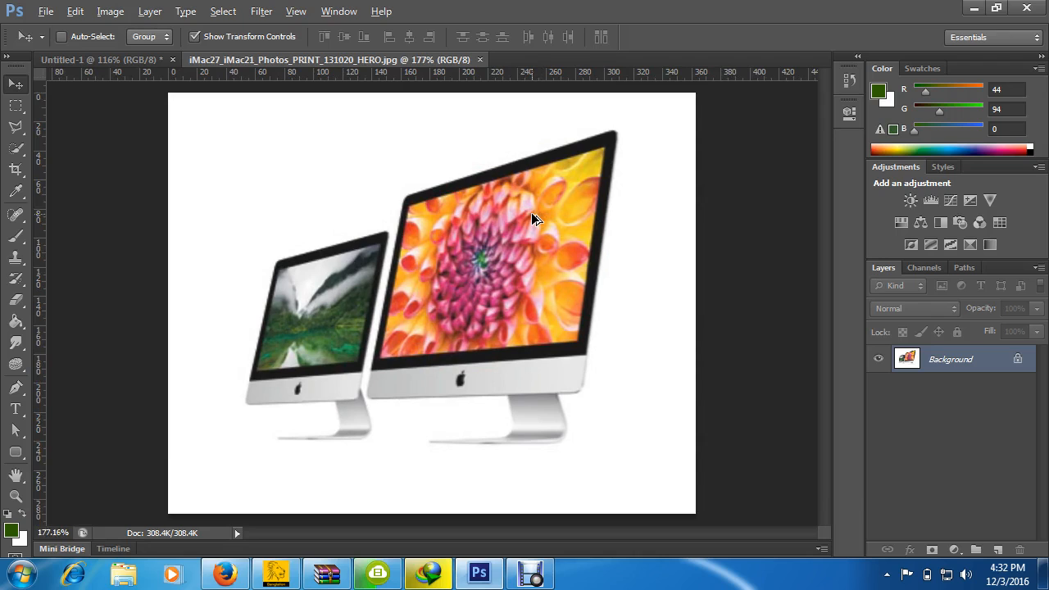
scroll(532, 218, up, 1)
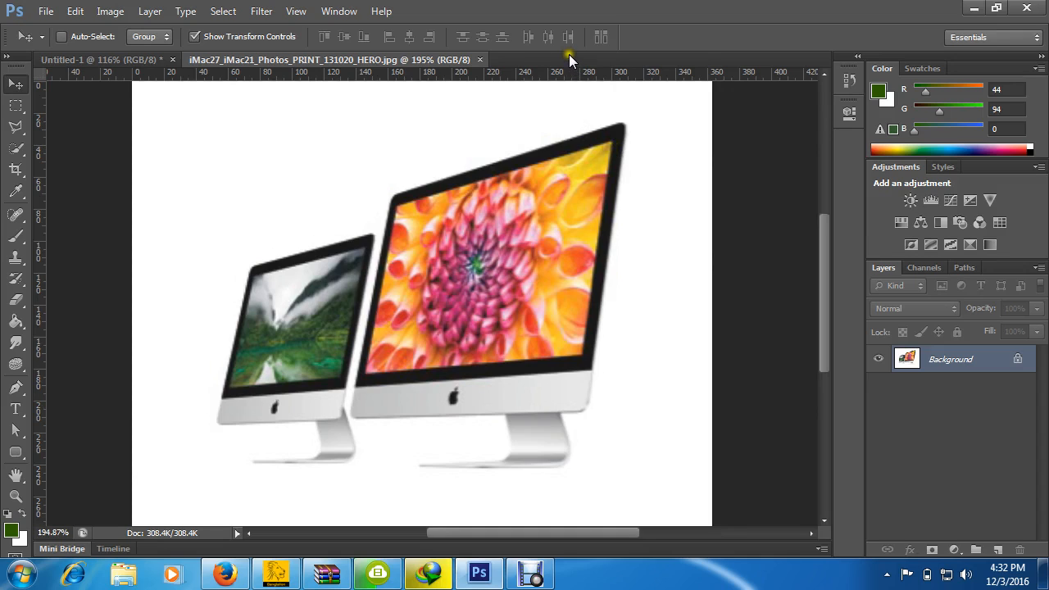
Choose the standard Eraser Tool from the eraser variants and set its brush size to 30 px.
click(16, 300)
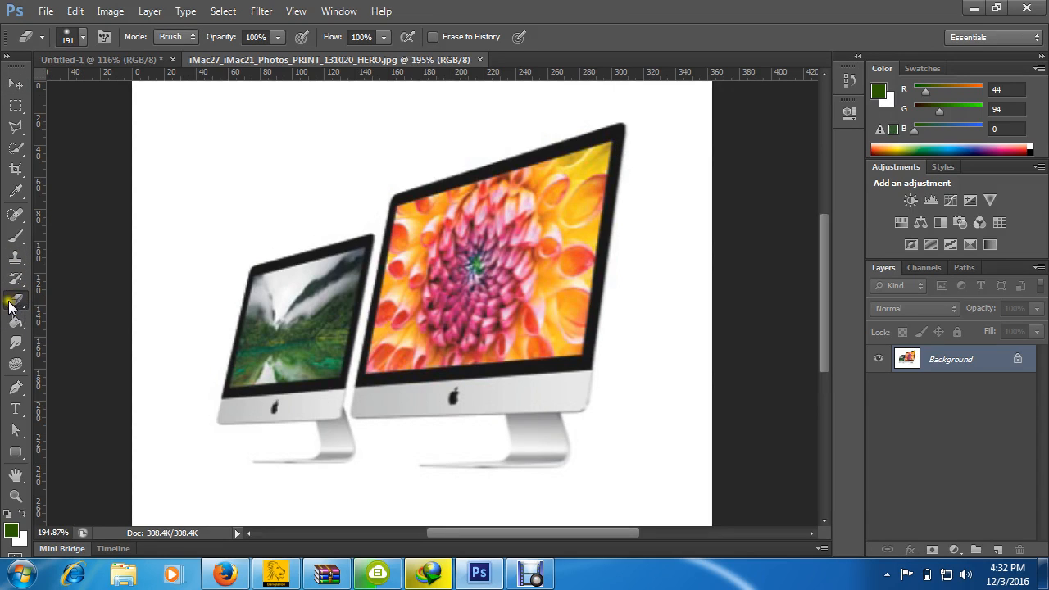
right_click(11, 304)
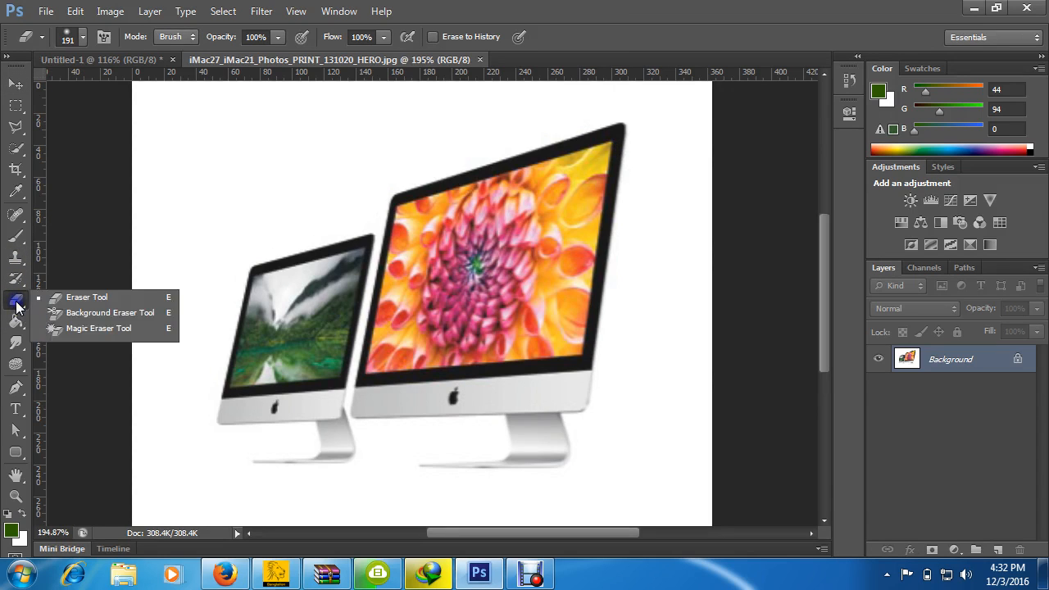
click(84, 301)
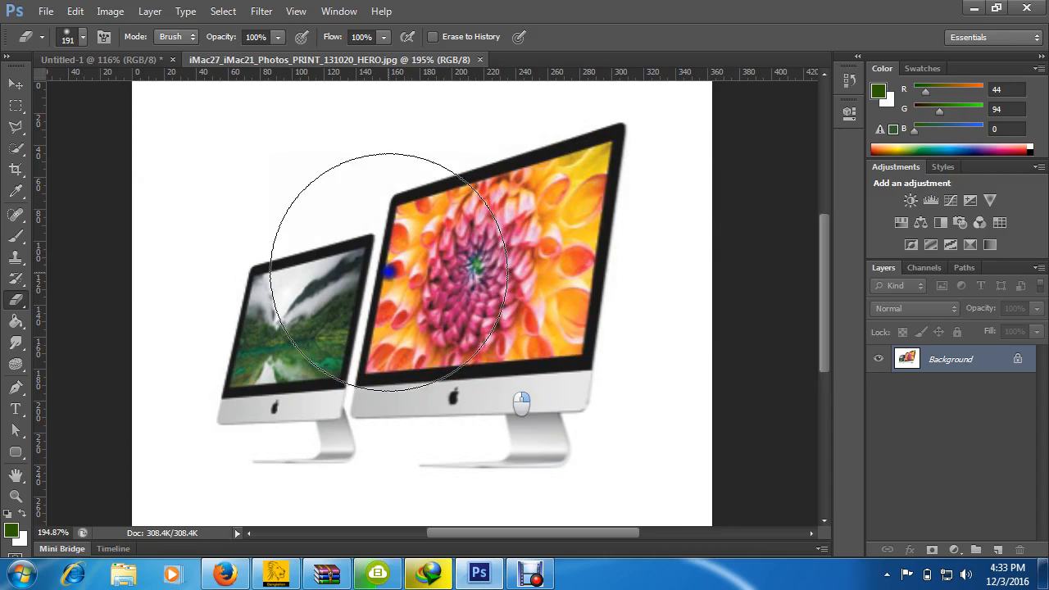
right_click(445, 308)
drag(445, 309, 432, 308)
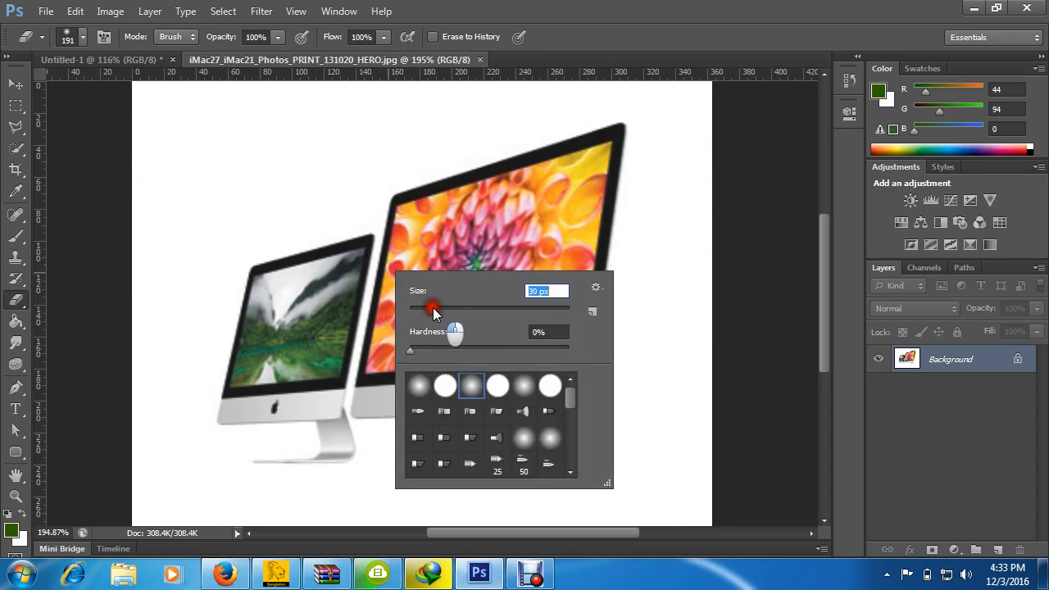
click(629, 31)
Close the eraser's brush settings and activate the Polygonal Lasso Tool.
click(16, 83)
click(16, 105)
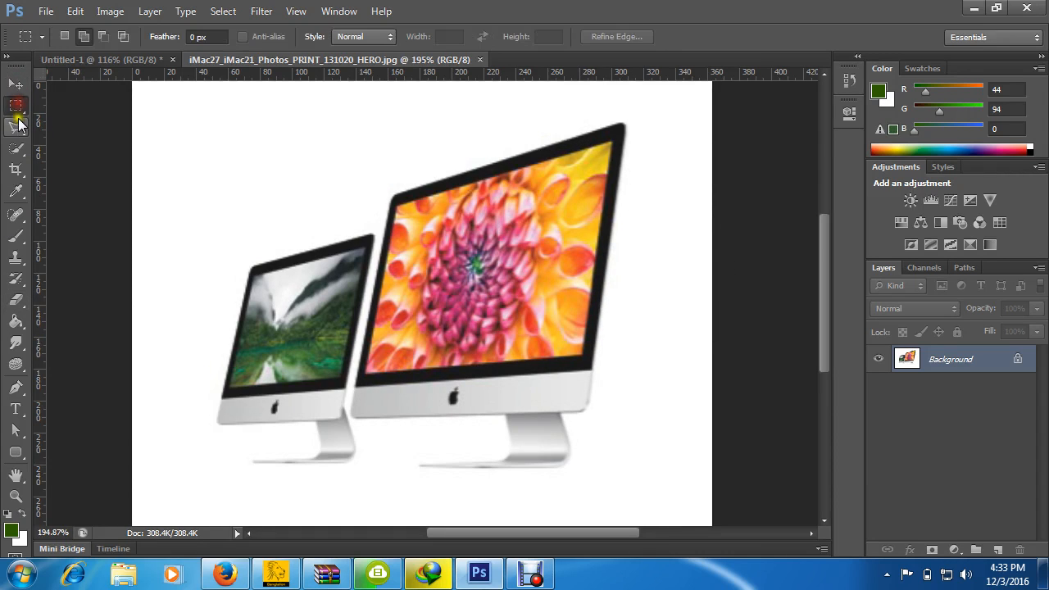
click(16, 127)
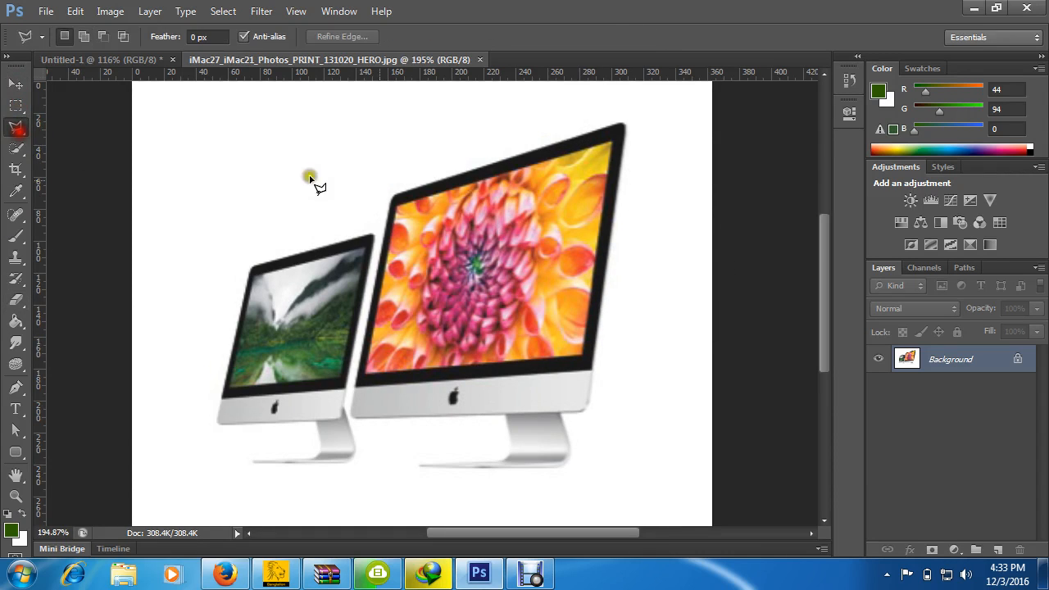
click(393, 196)
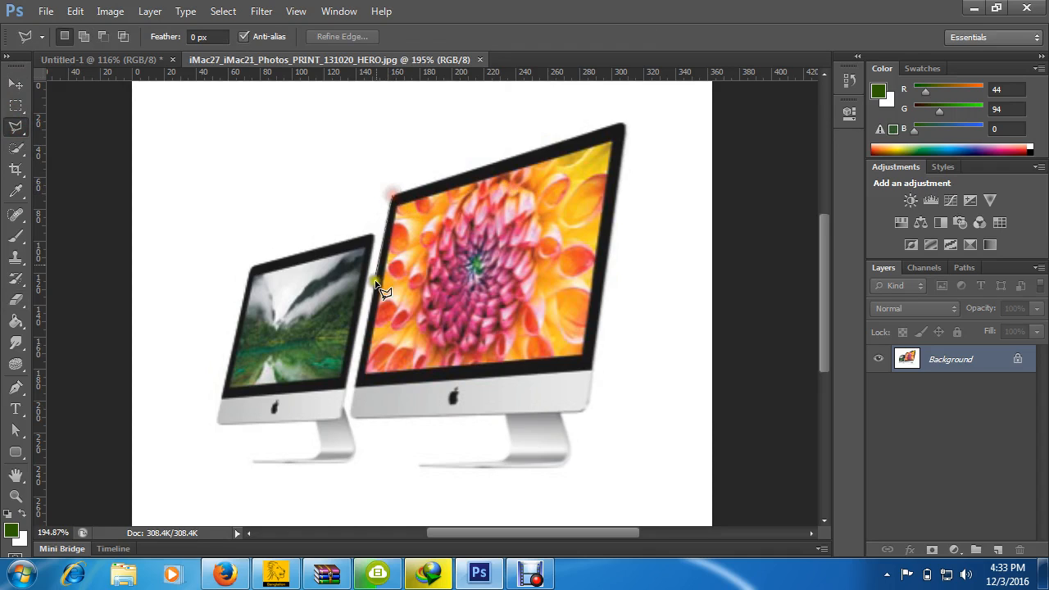
click(350, 419)
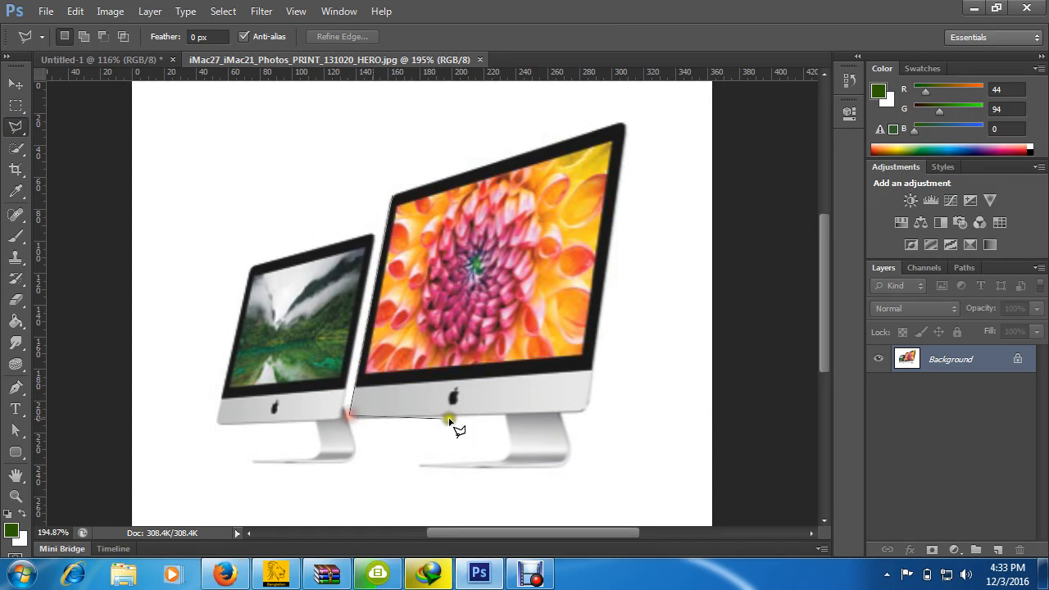
click(589, 411)
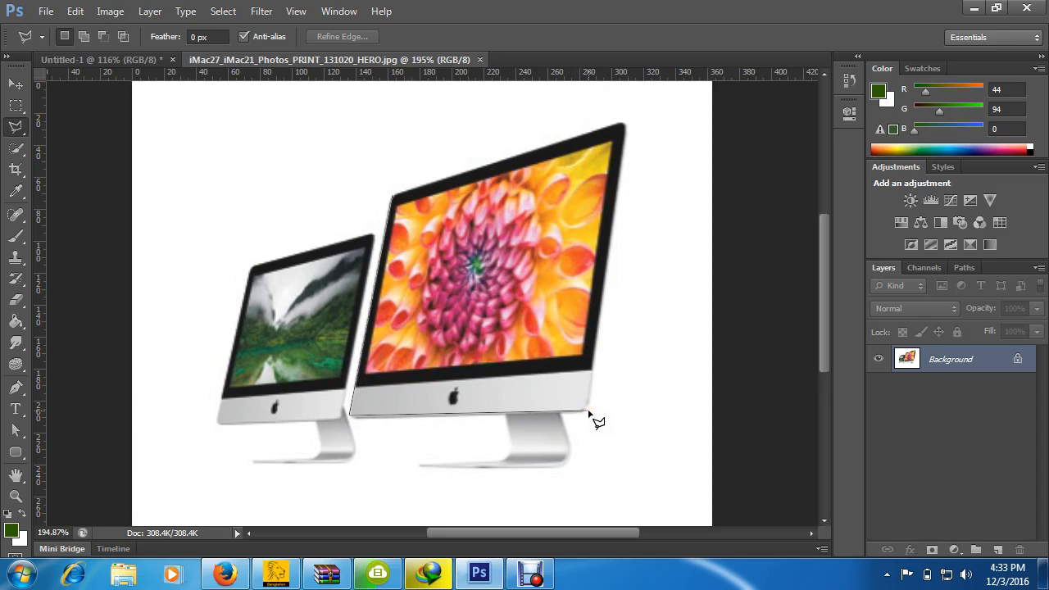
click(588, 411)
right_click(589, 411)
click(624, 124)
click(508, 363)
click(604, 110)
click(399, 206)
click(544, 368)
click(425, 407)
click(539, 449)
click(538, 441)
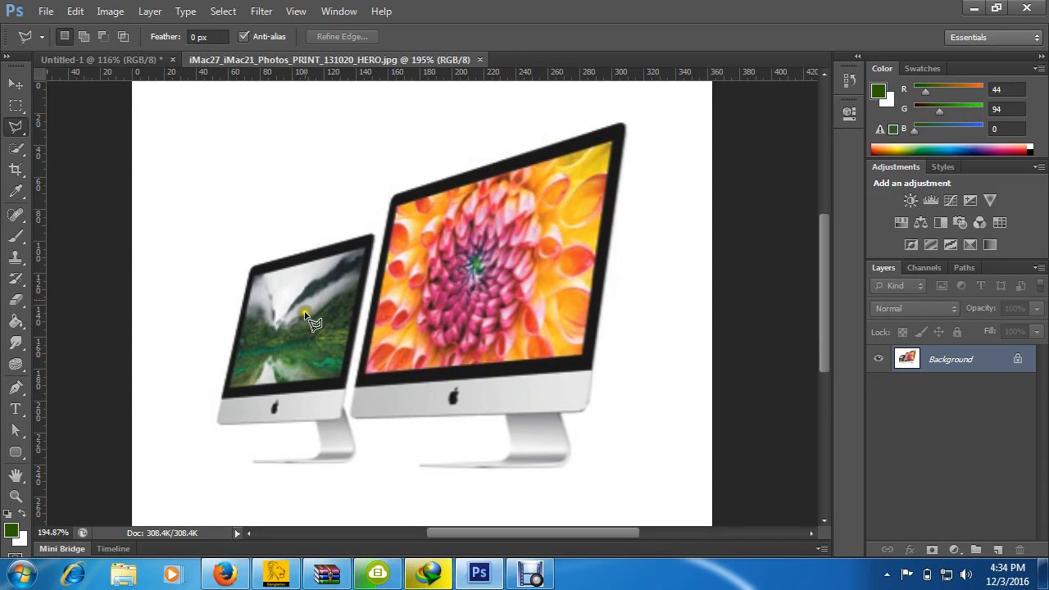
Select the flower display area of the larger iMac with a closed four-corner Polygonal Lasso outline inside its black bezel.
click(393, 200)
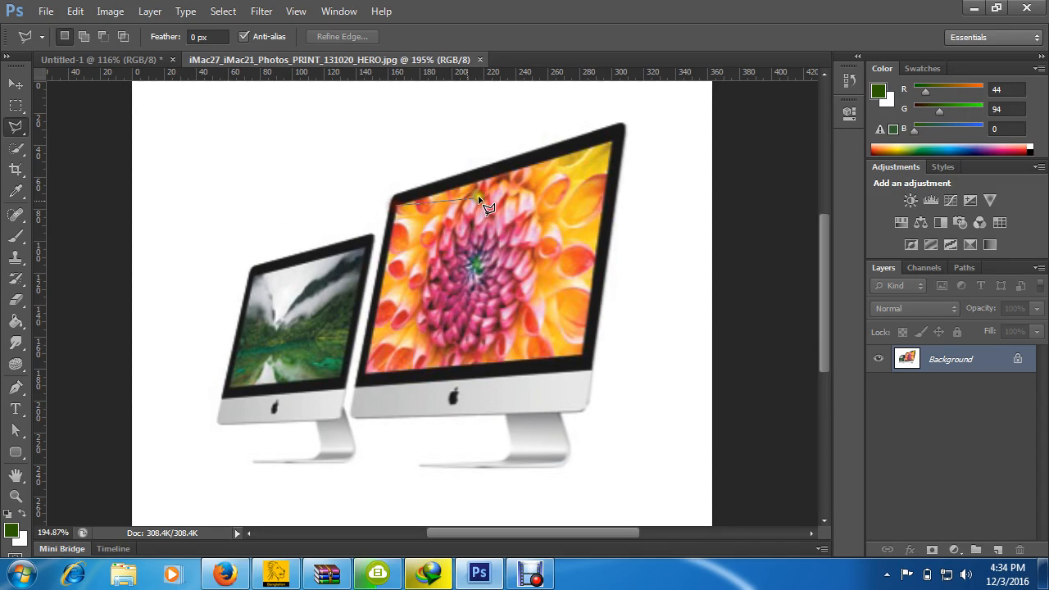
click(612, 142)
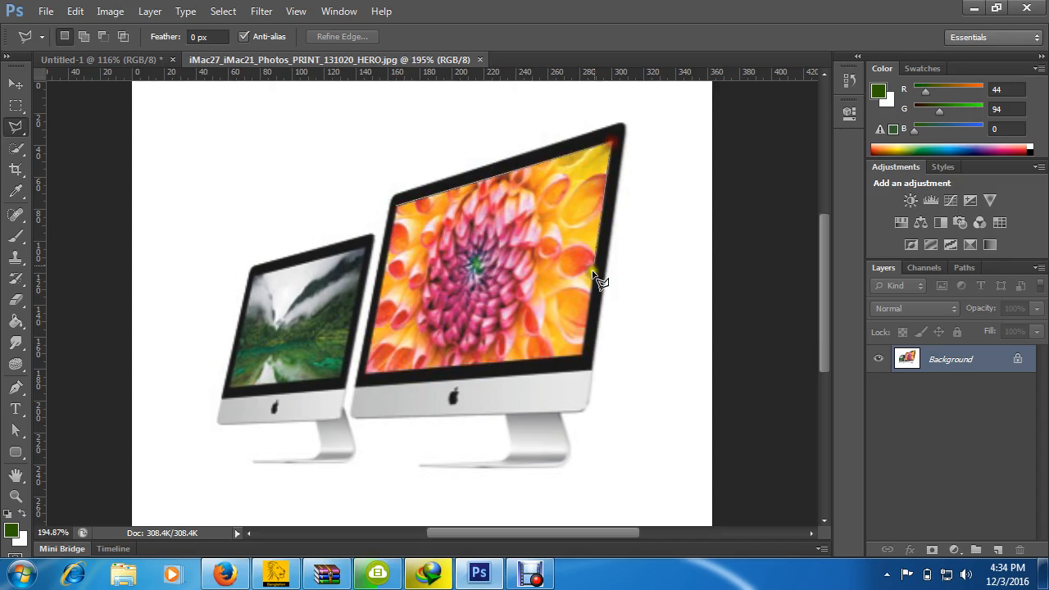
click(582, 355)
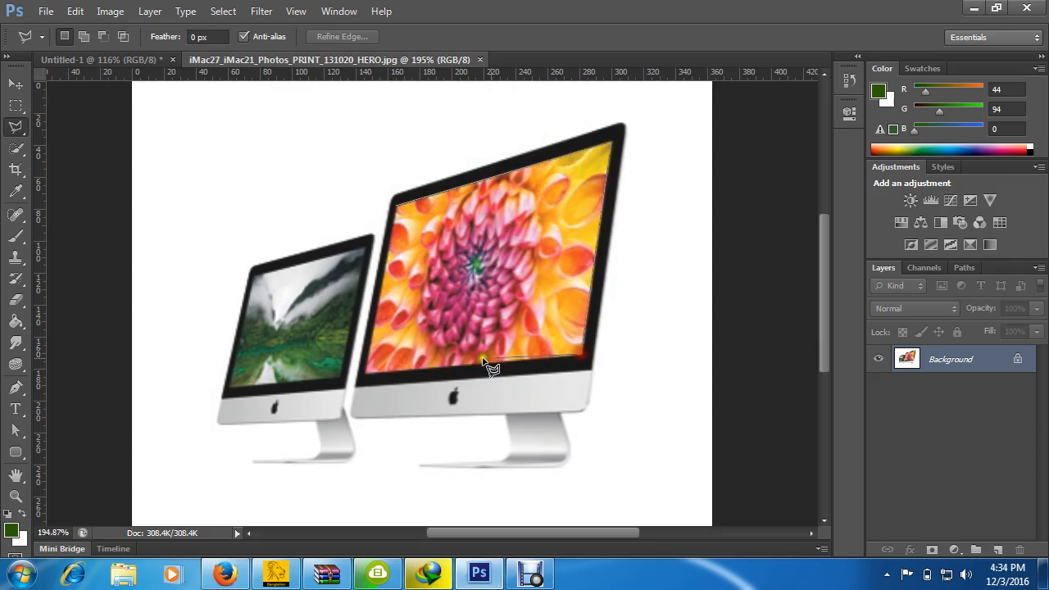
click(363, 374)
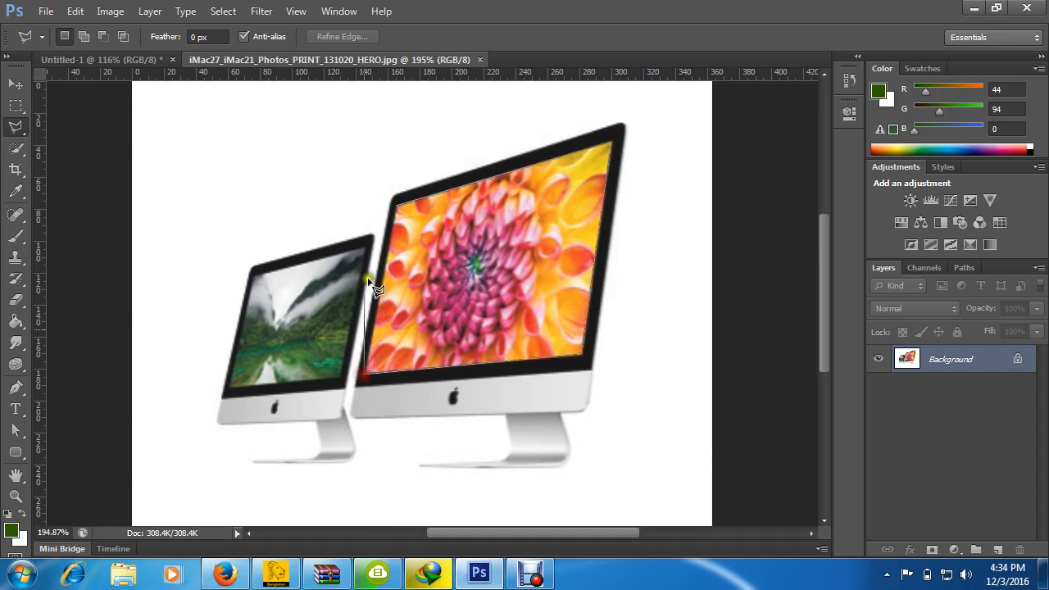
click(396, 209)
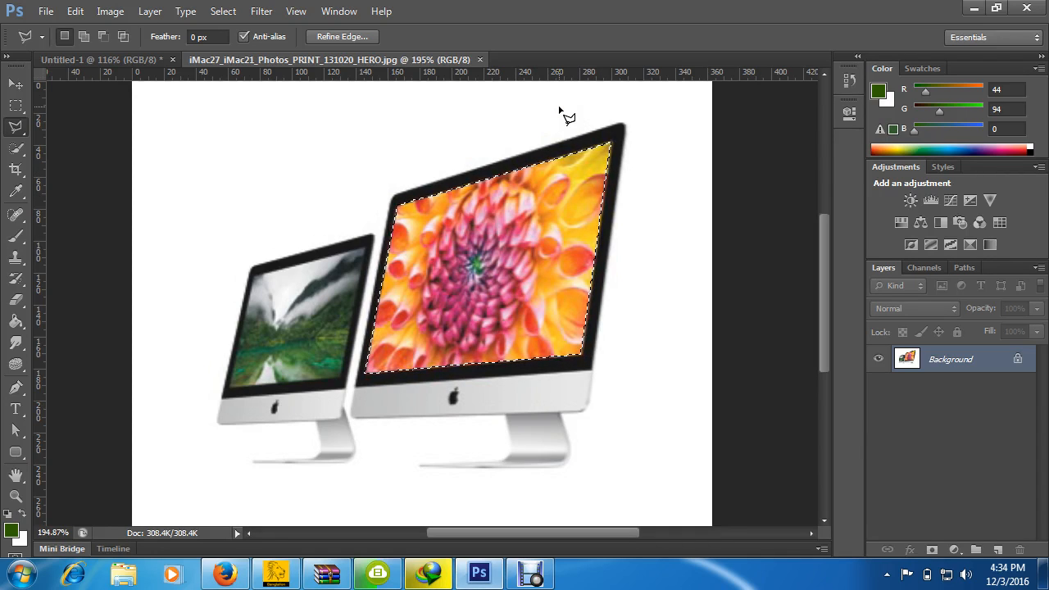
Create a new document 500 pixels wide and 400 pixels high at a resolution of 72 pixels/inch.
click(45, 12)
click(56, 31)
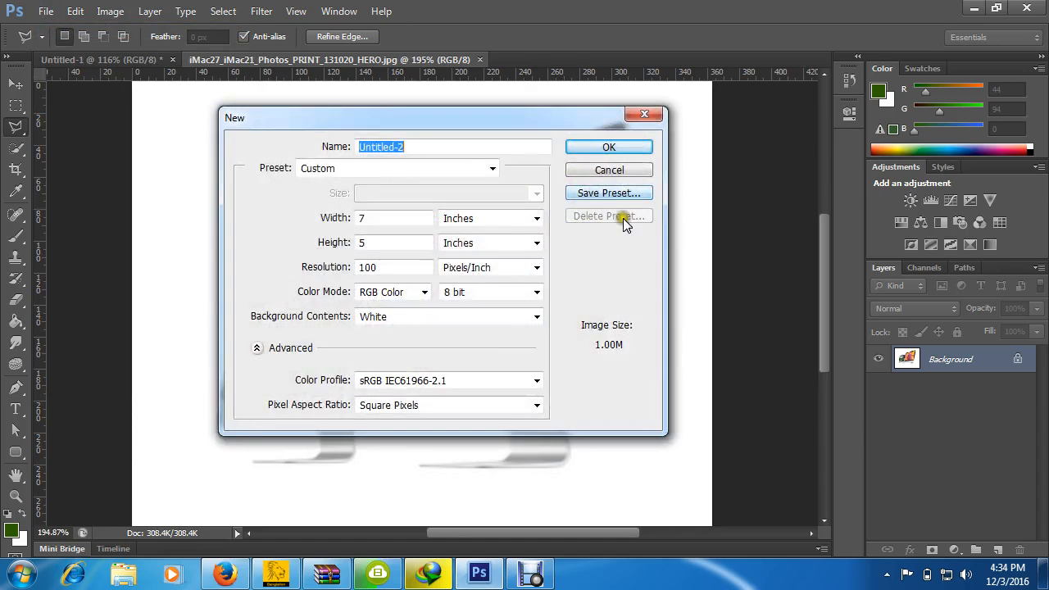
click(471, 218)
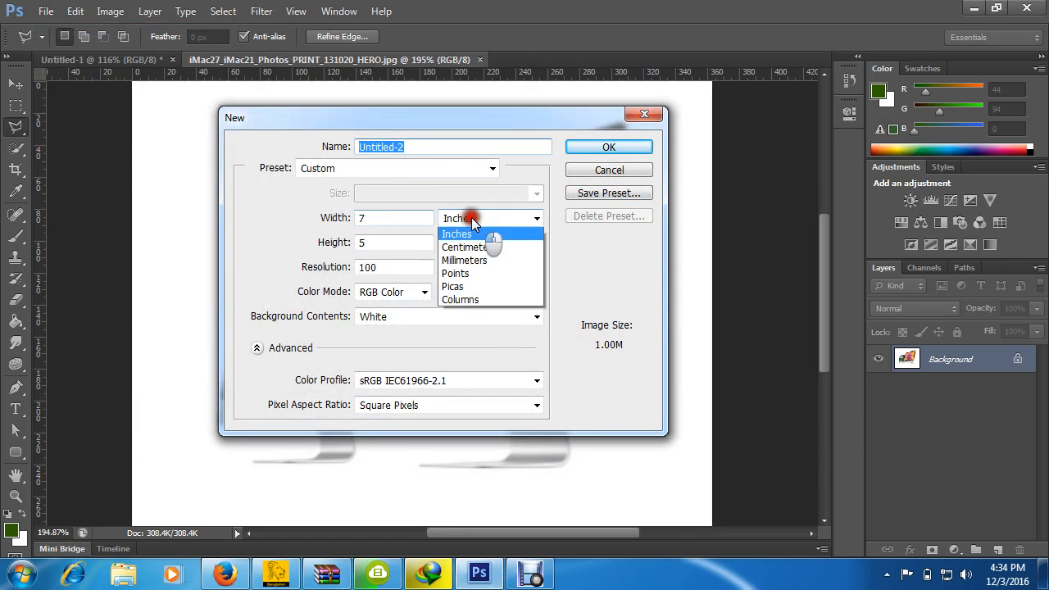
click(461, 235)
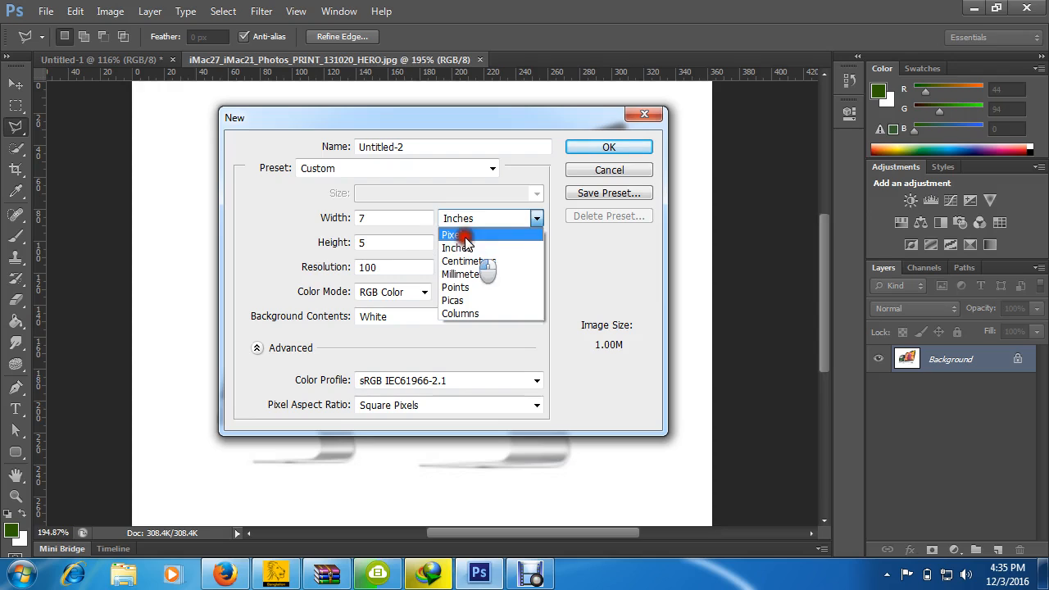
click(251, 218)
text(500)
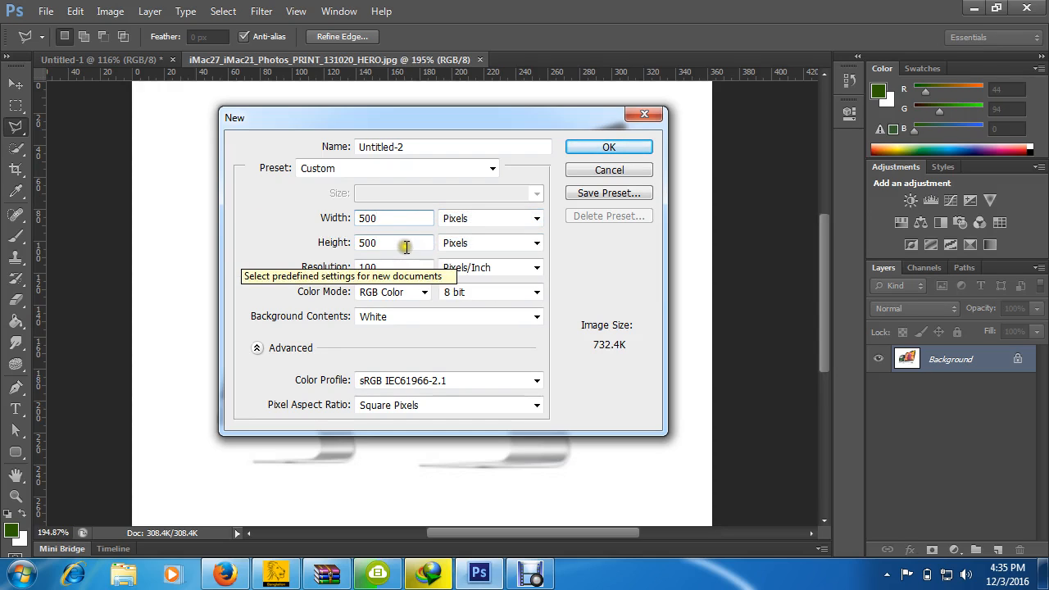
click(293, 243)
text(400)
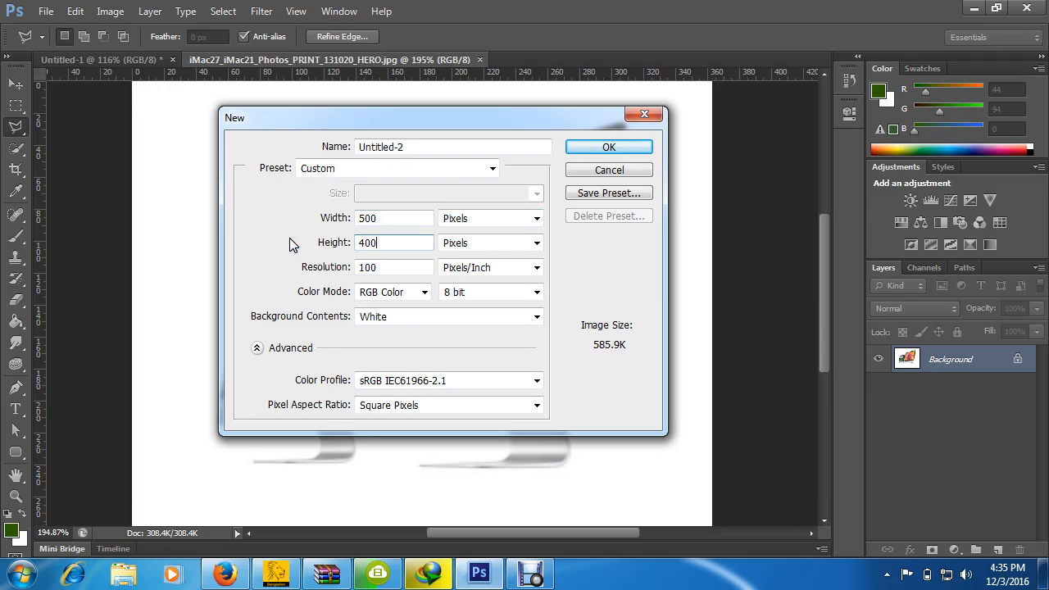
click(326, 267)
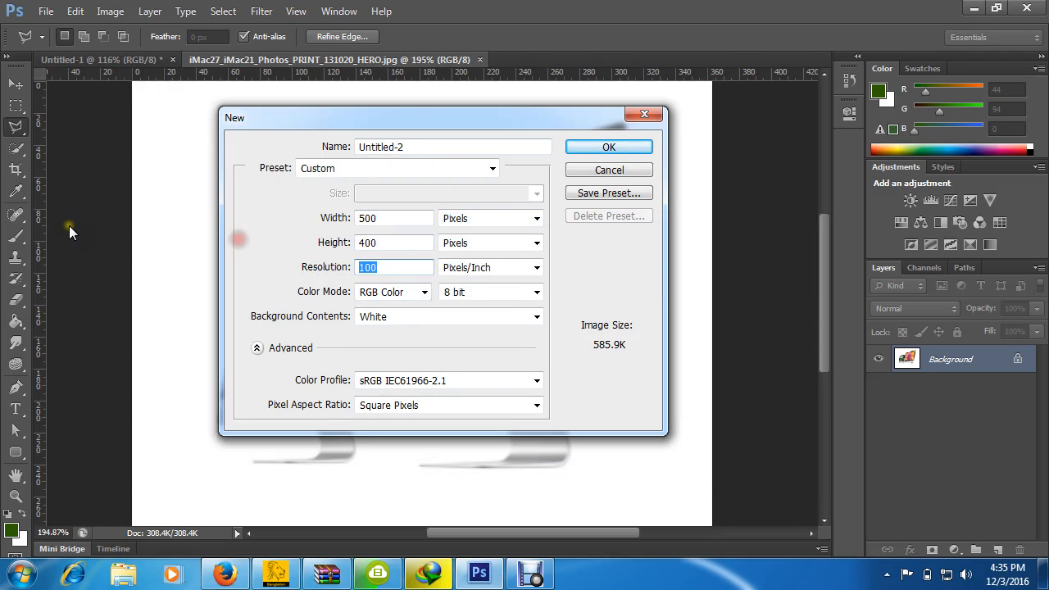
text(72)
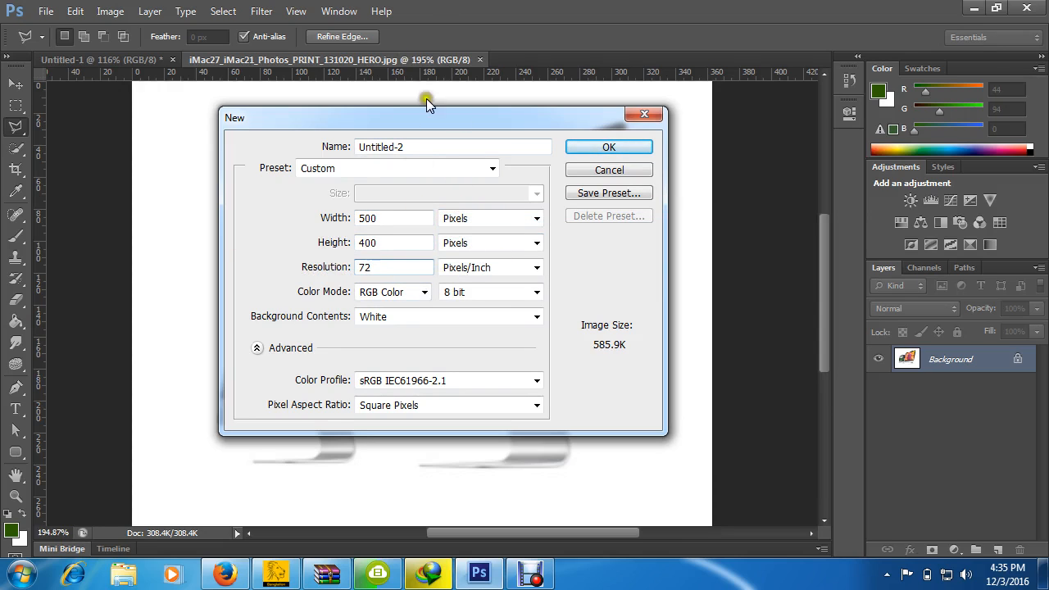
click(572, 146)
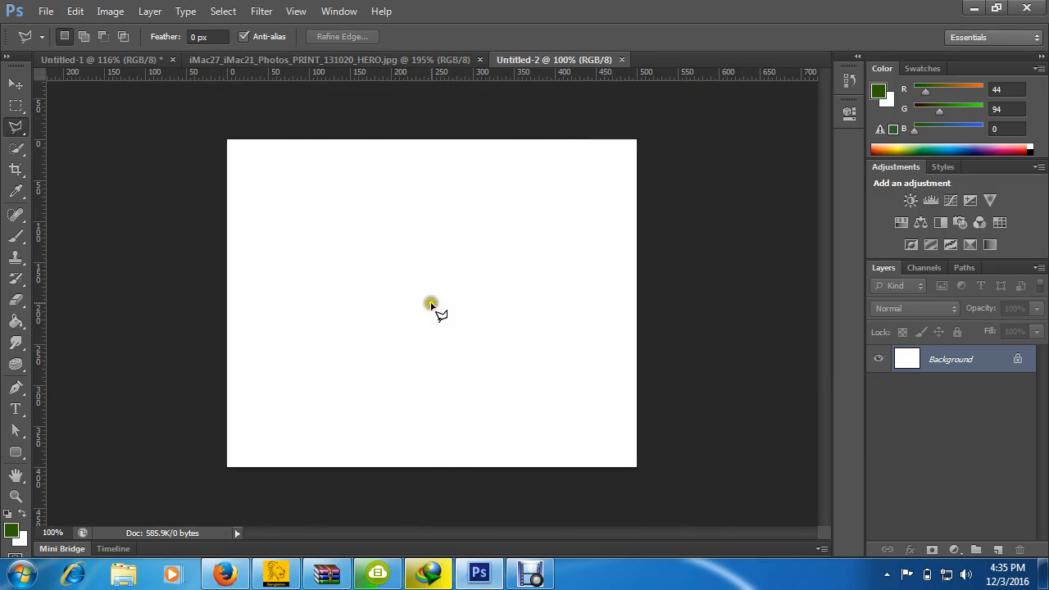
Copy the selected flower picture on the larger iMac's screen in the iMac photo.
click(372, 62)
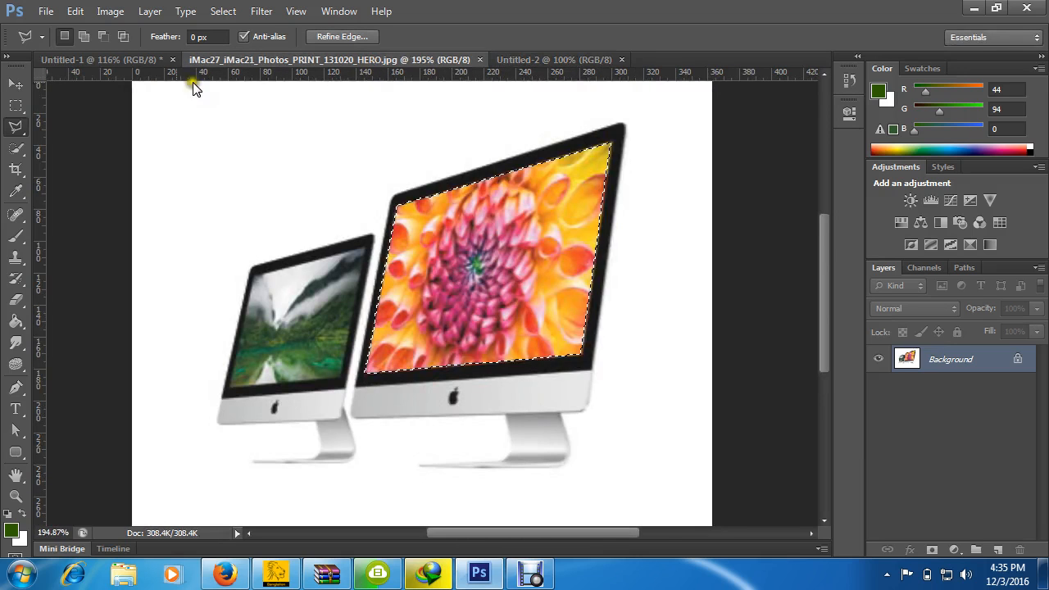
click(79, 12)
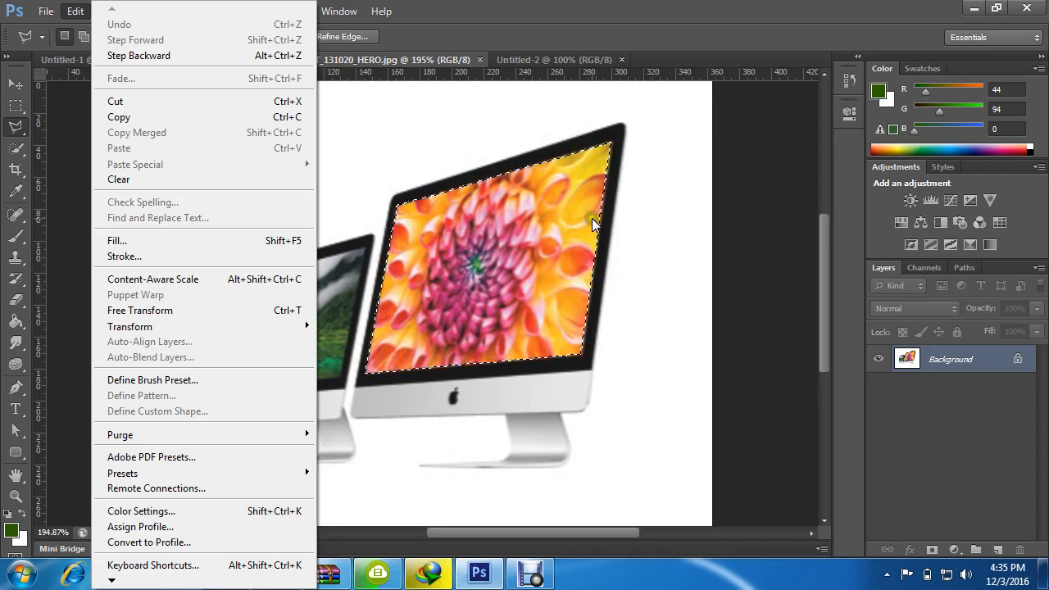
click(163, 119)
click(552, 59)
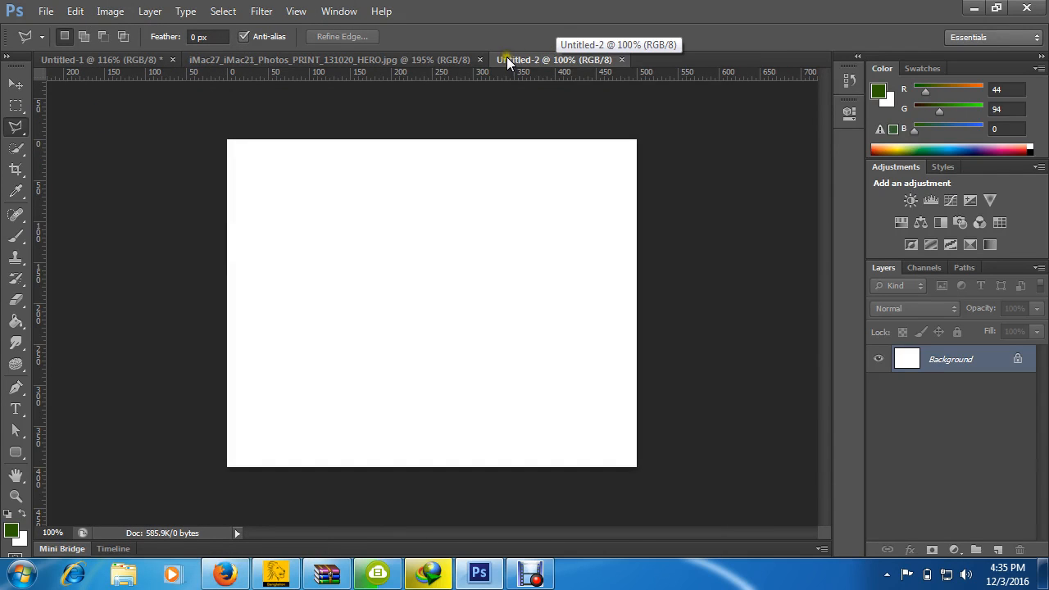
Paste the copied flower picture into Untitled-2 and move it slightly up and to the right.
click(90, 59)
click(263, 59)
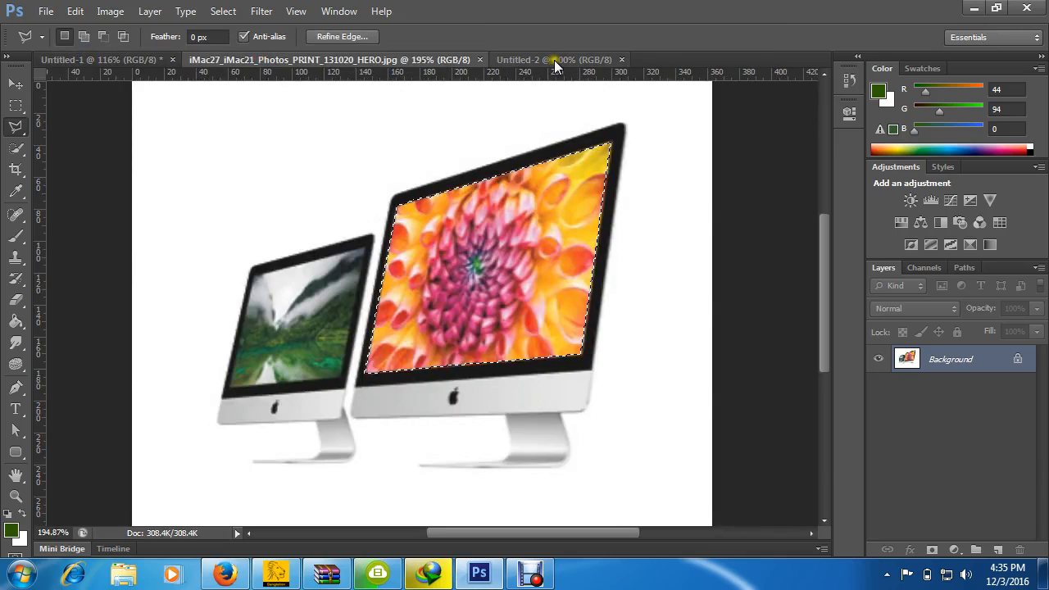
click(554, 59)
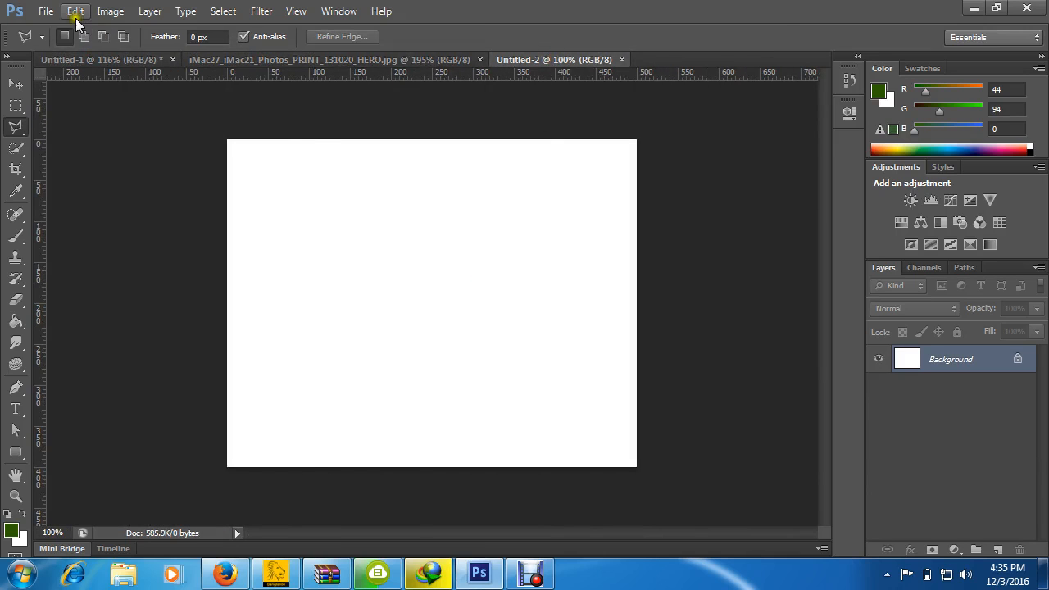
click(75, 18)
click(123, 147)
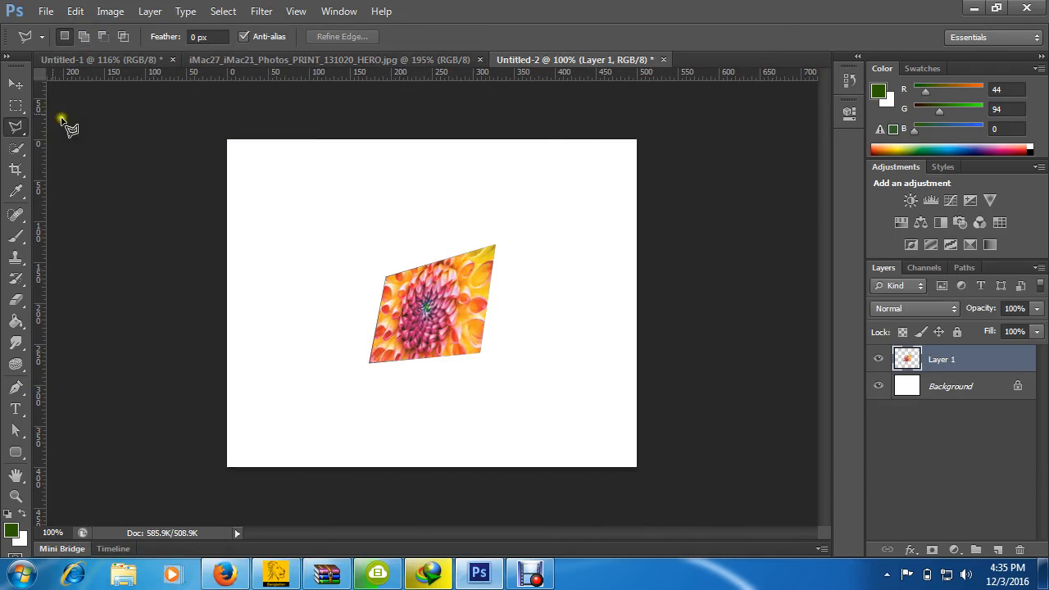
click(16, 82)
drag(463, 316, 473, 280)
Return to the iMac photo and set the Polygonal Lasso tool to add to the existing selection.
drag(395, 66, 573, 330)
scroll(566, 339, up, 3)
scroll(566, 339, down, 2)
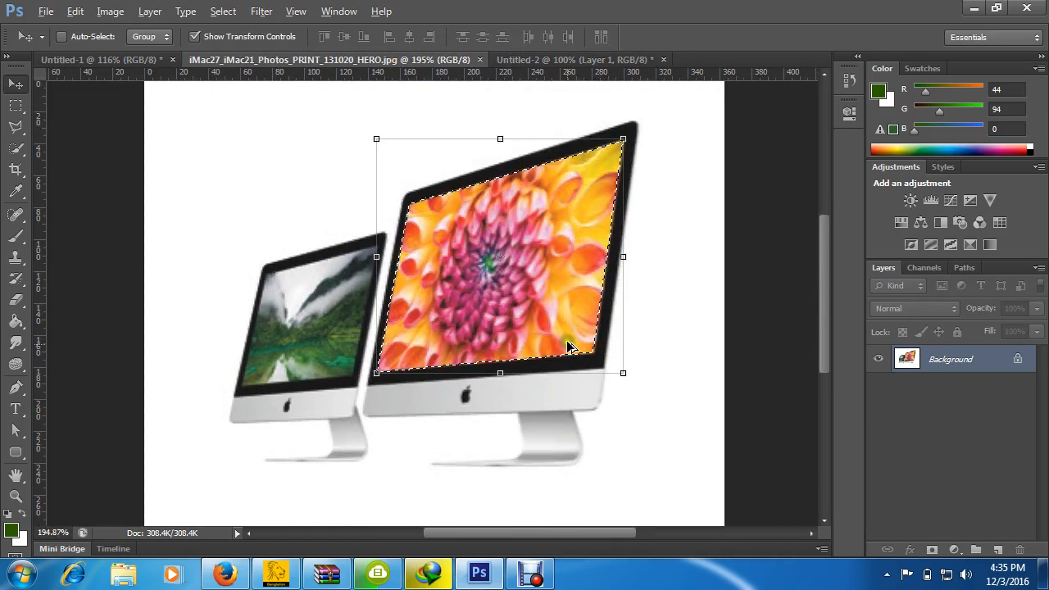
scroll(578, 399, up, 2)
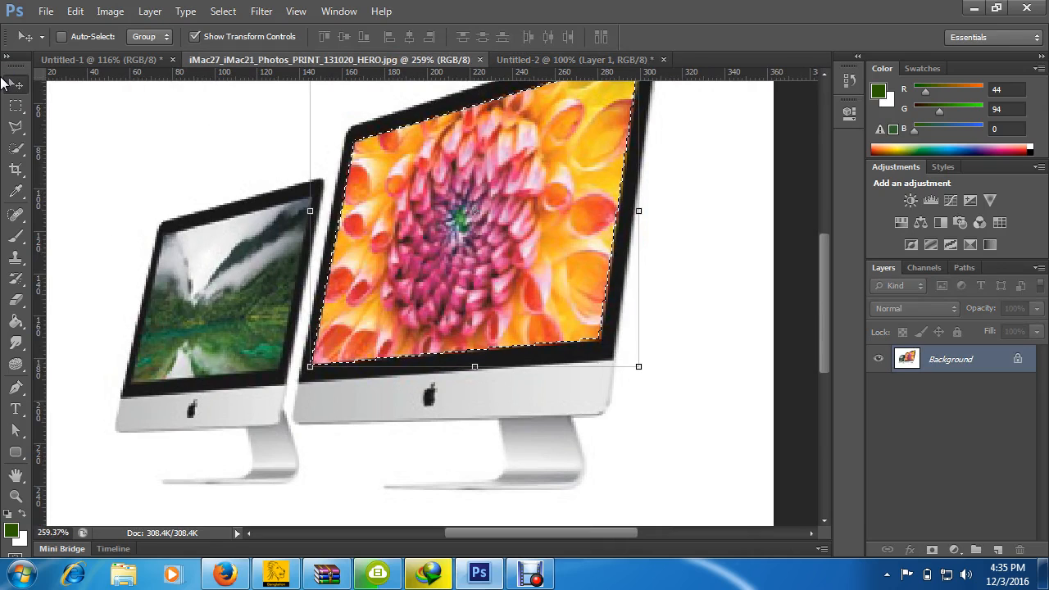
click(15, 108)
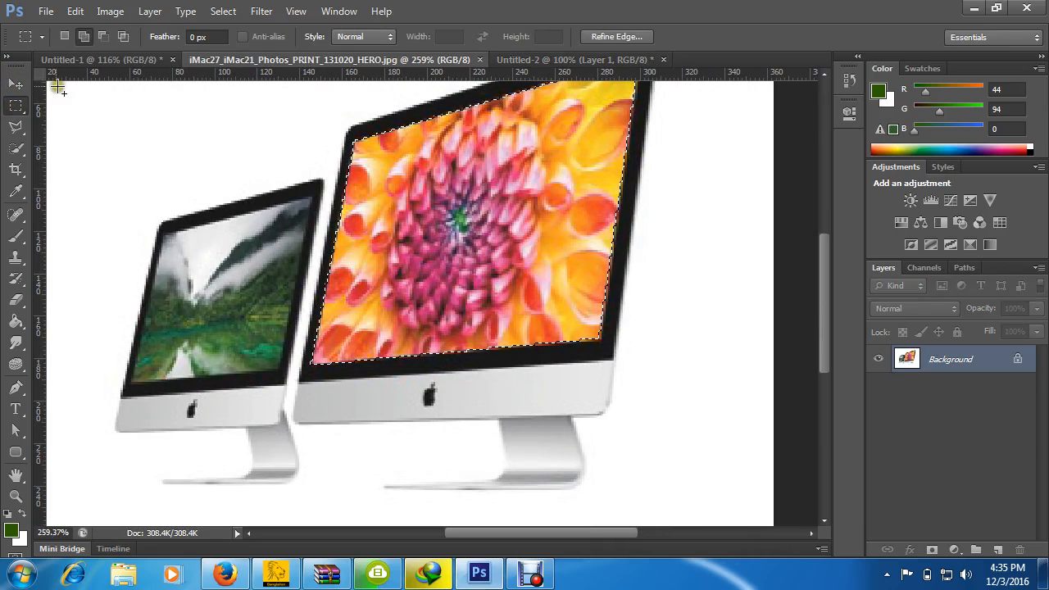
click(60, 37)
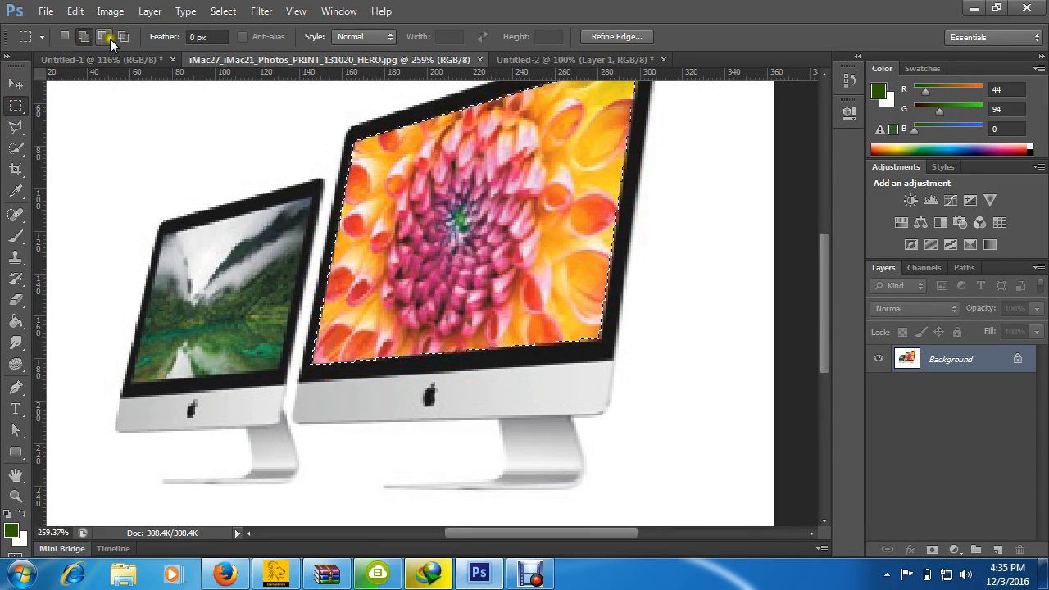
click(84, 36)
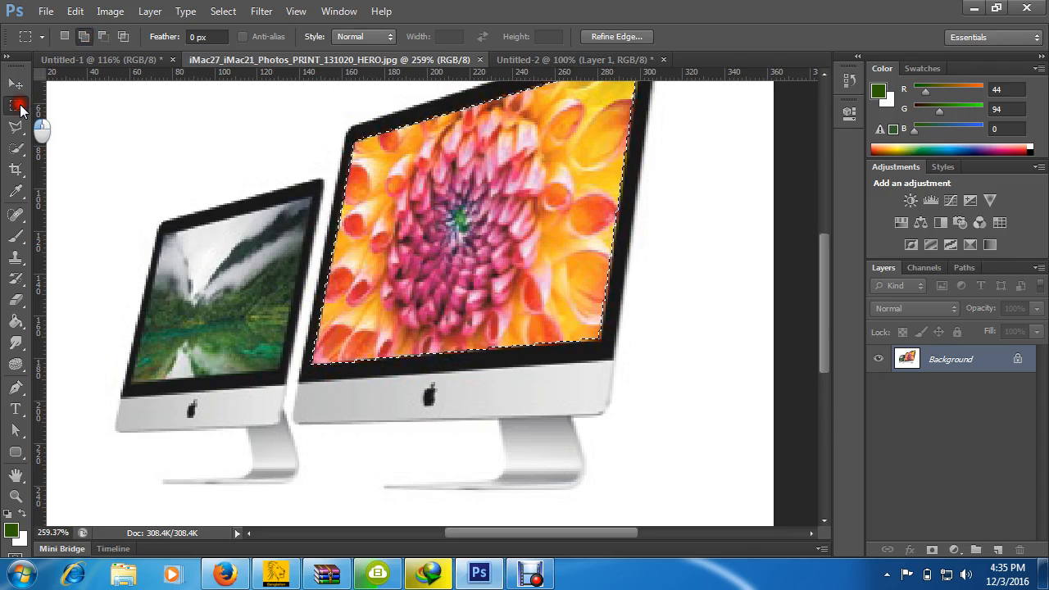
click(15, 127)
click(84, 37)
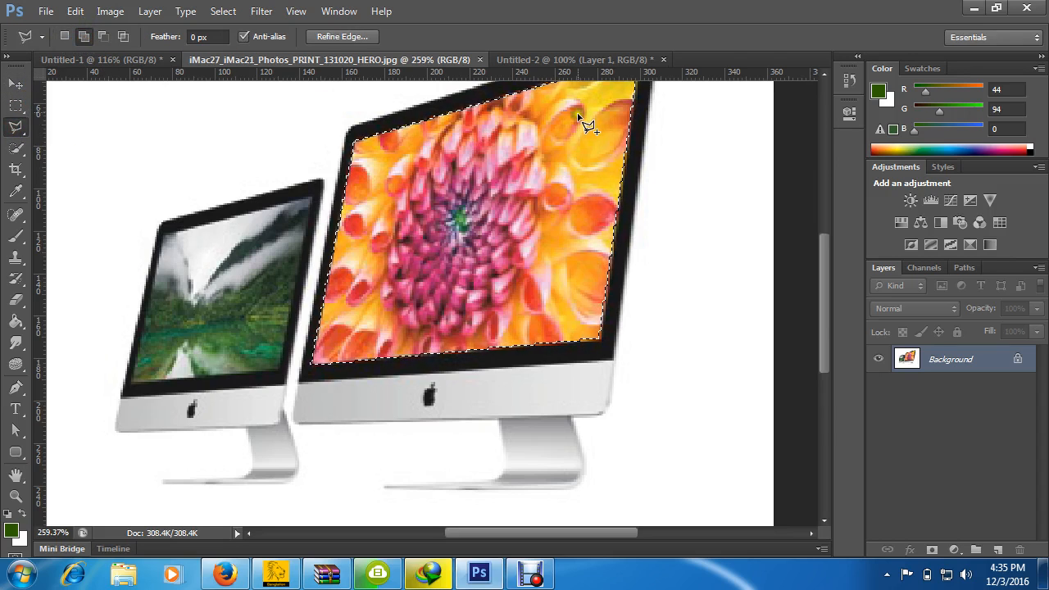
Add a four-sided area around the Apple logo below the larger iMac's screen to the flower selection.
scroll(606, 207, down, 1)
scroll(498, 456, down, 3)
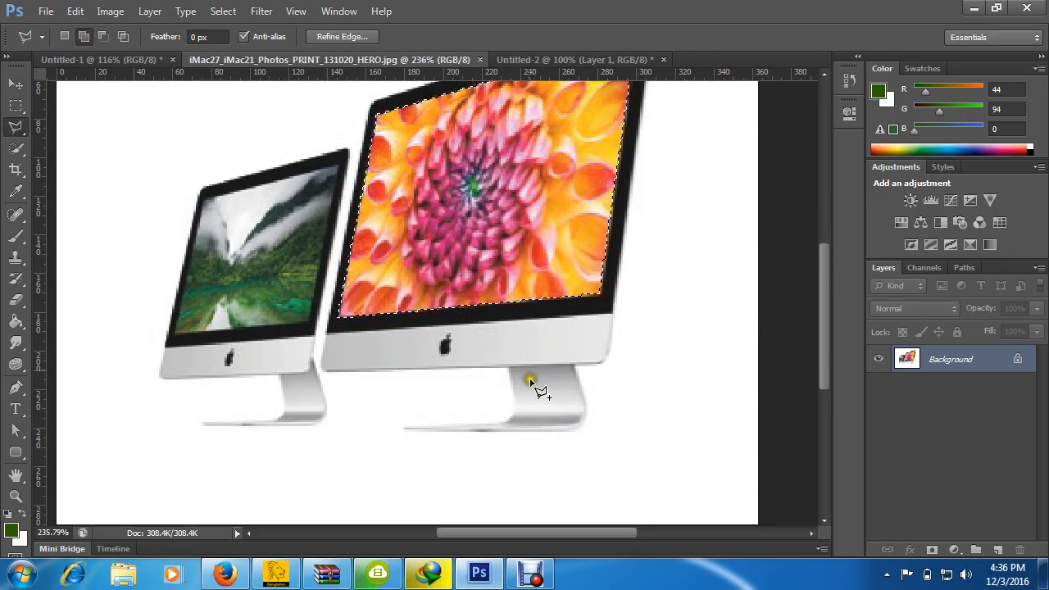
scroll(459, 357, up, 1)
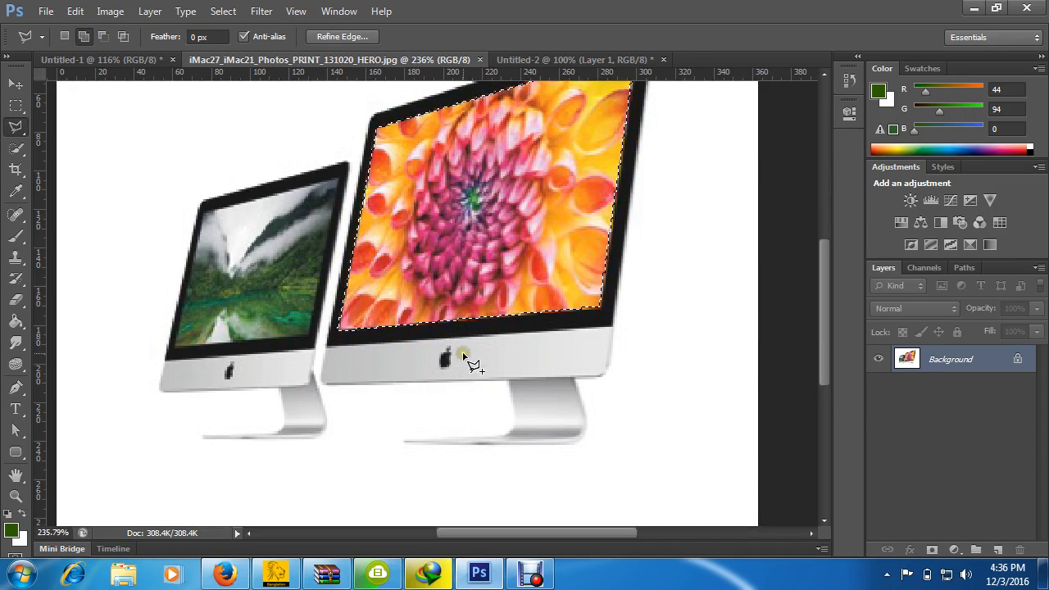
scroll(182, 334, up, 1)
scroll(192, 323, down, 1)
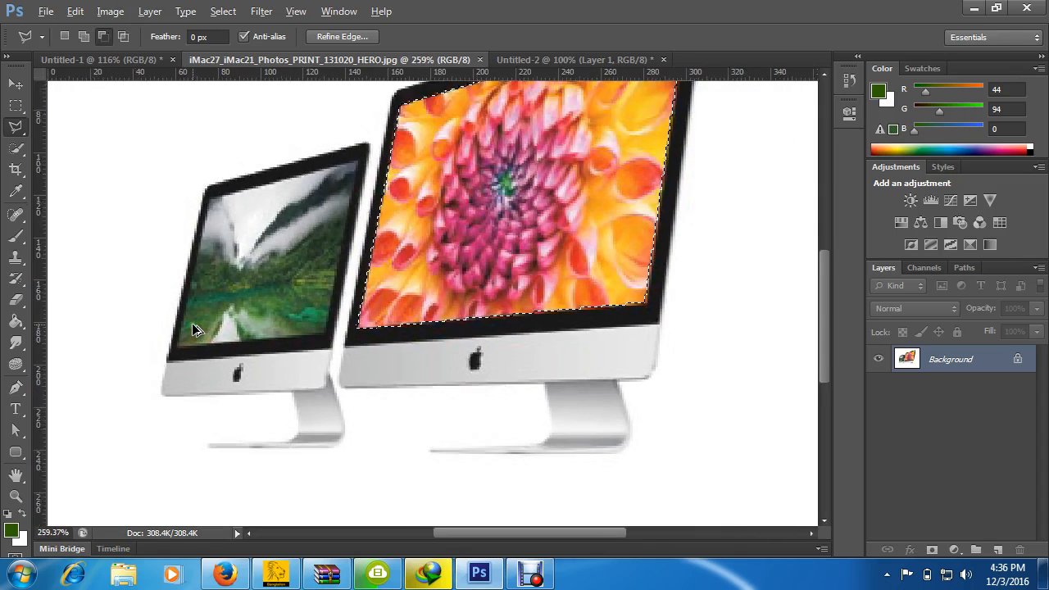
scroll(574, 441, up, 1)
scroll(454, 303, up, 1)
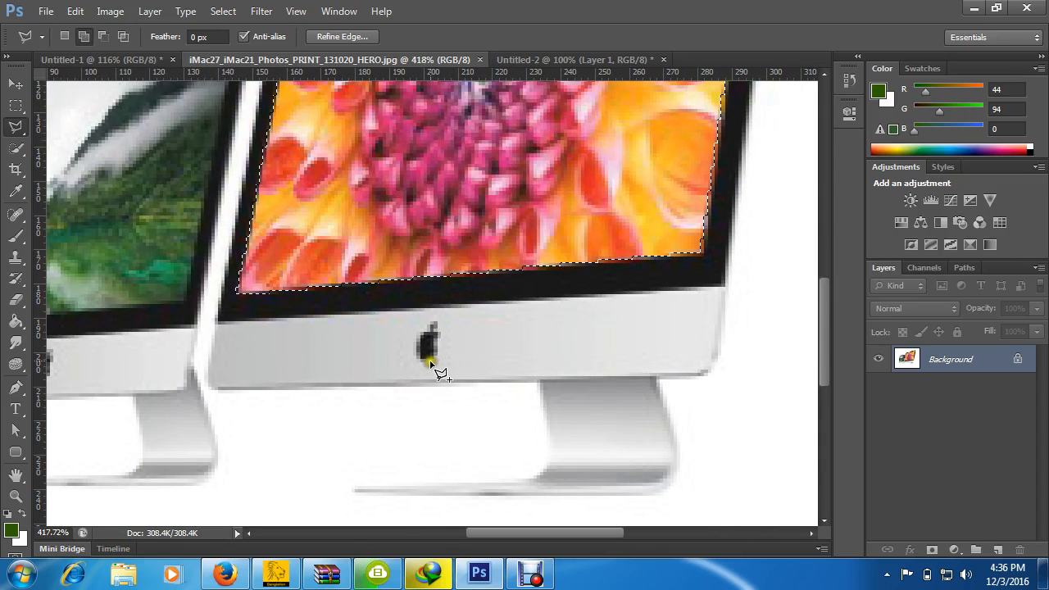
click(385, 325)
click(463, 315)
click(463, 371)
click(383, 371)
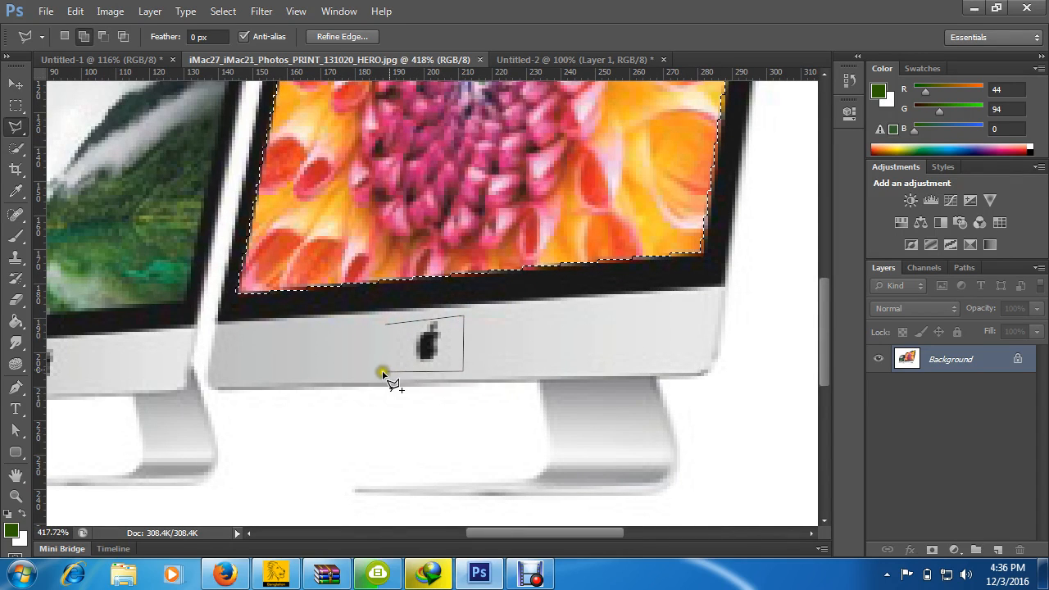
click(386, 328)
scroll(486, 326, down, 3)
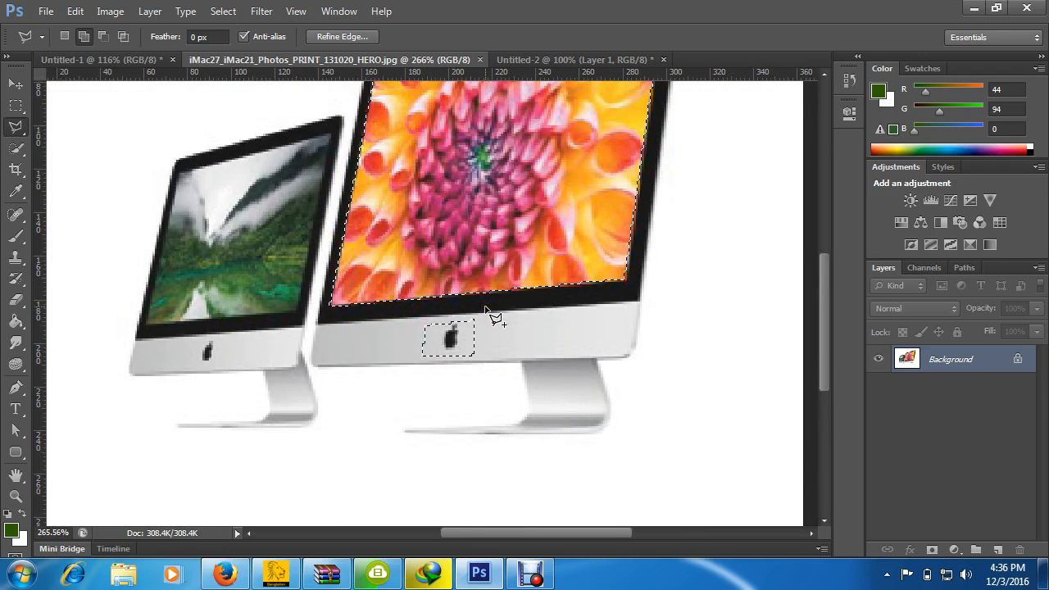
click(456, 342)
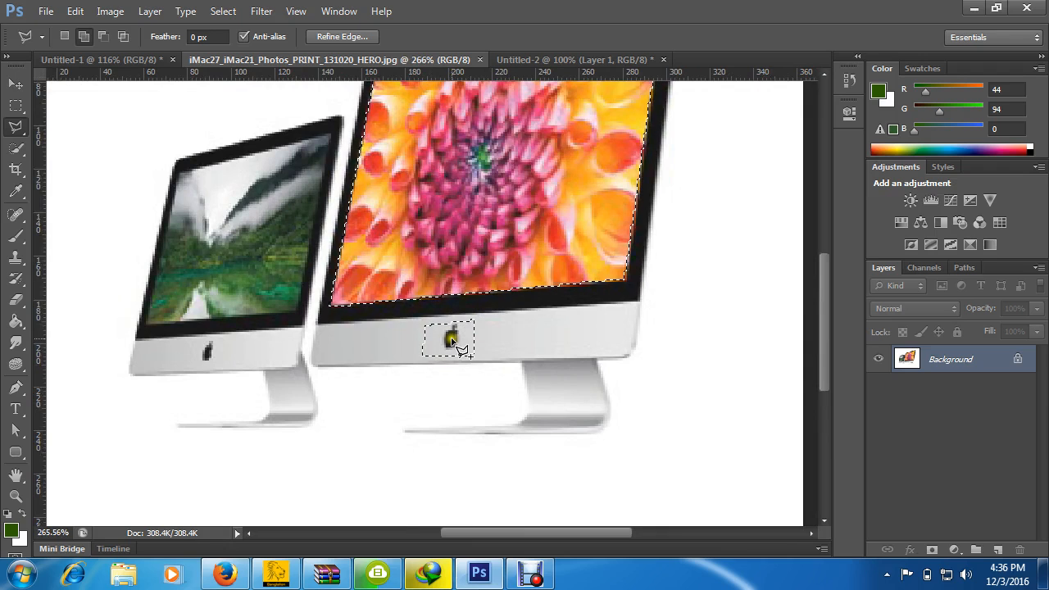
click(569, 386)
click(570, 383)
click(646, 351)
click(591, 404)
click(586, 184)
click(543, 195)
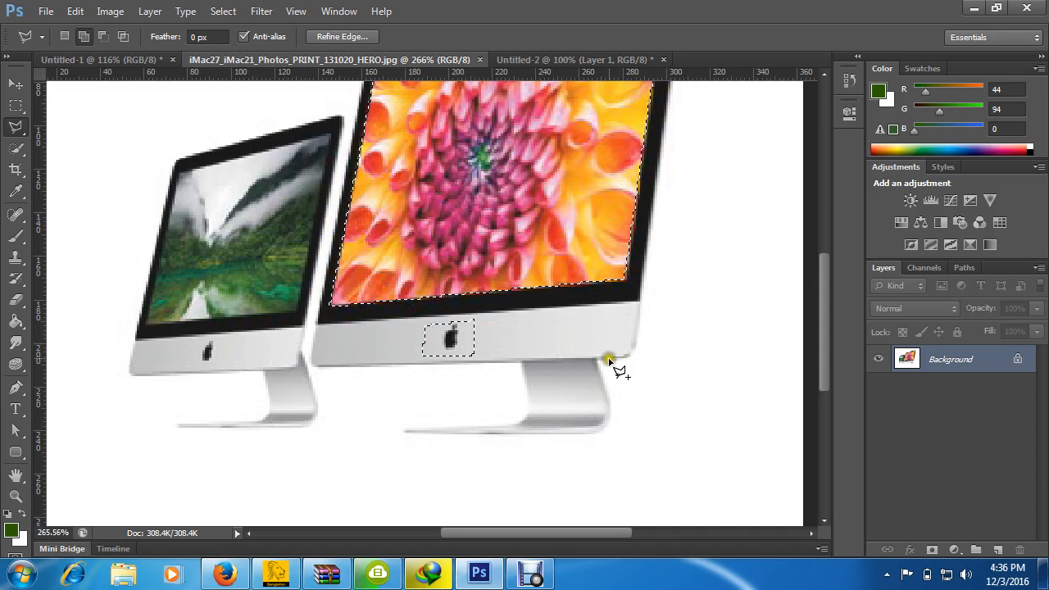
Copy the combined selection of the flower screen and the Apple logo.
scroll(598, 335, up, 5)
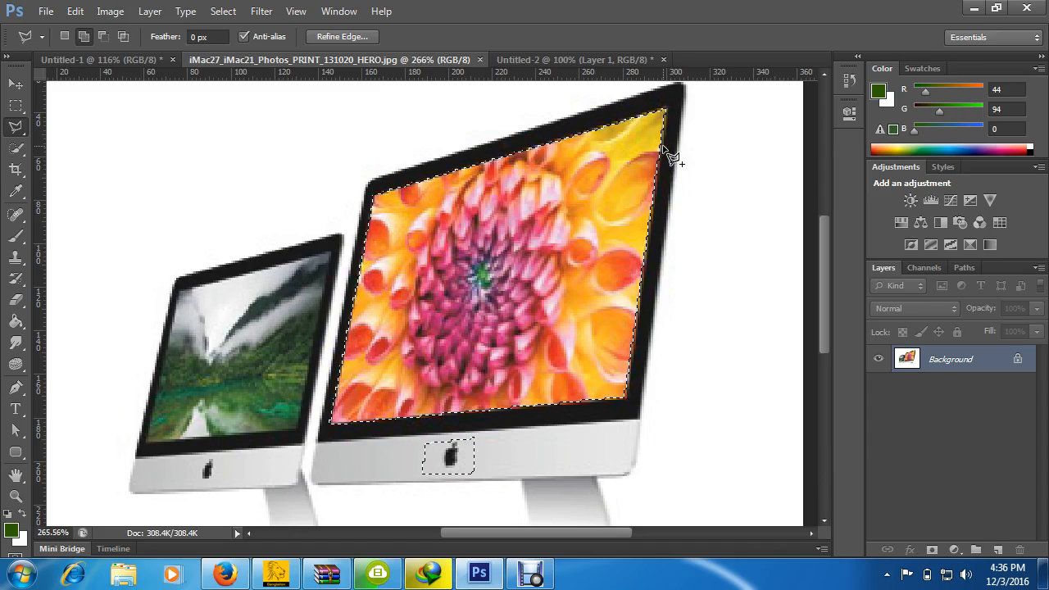
click(75, 11)
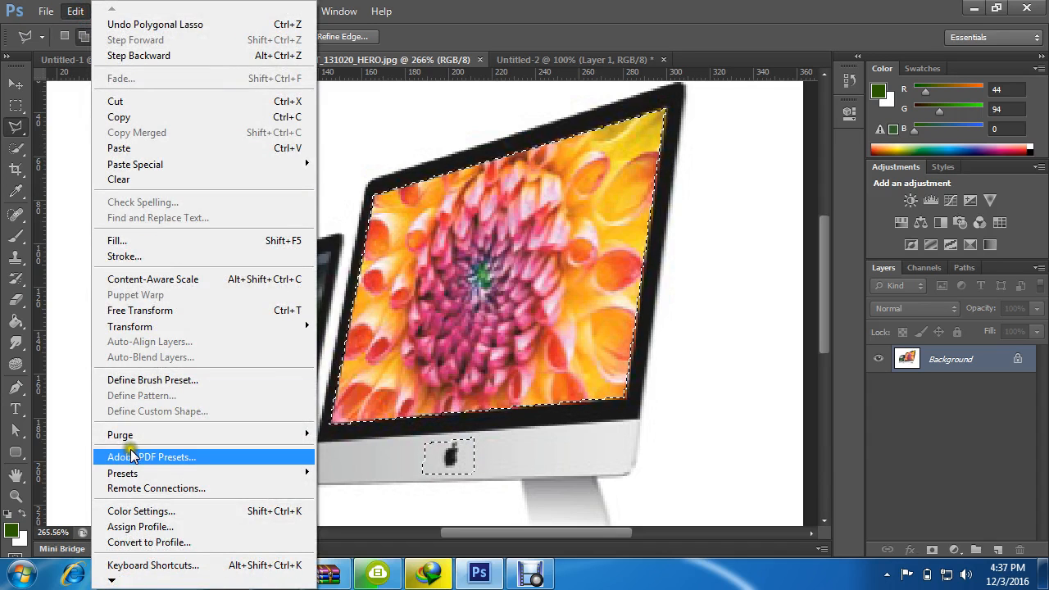
click(102, 117)
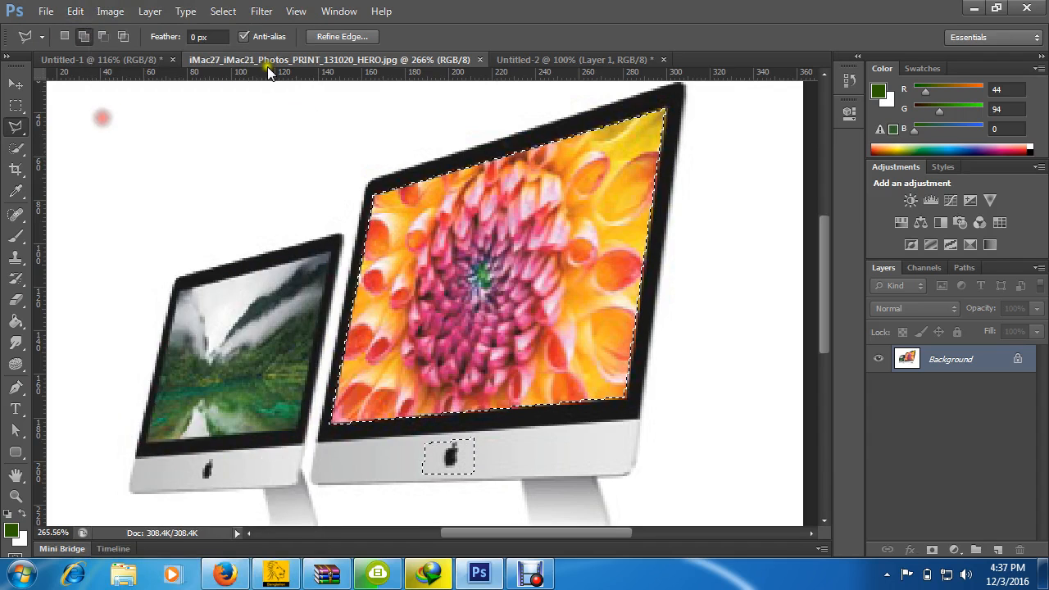
In Untitled-2, undo the earlier flower move and paste, and paste the copied flower screen with the Apple logo.
click(510, 59)
key(ctrl+v)
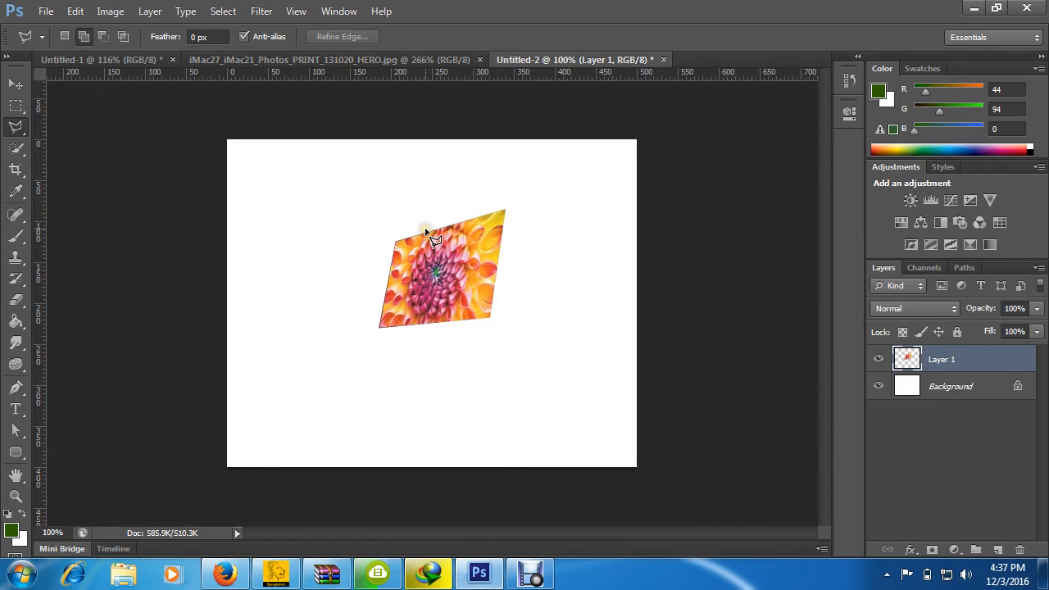
key(ctrl+alt+z)
key(ctrl+alt+z)
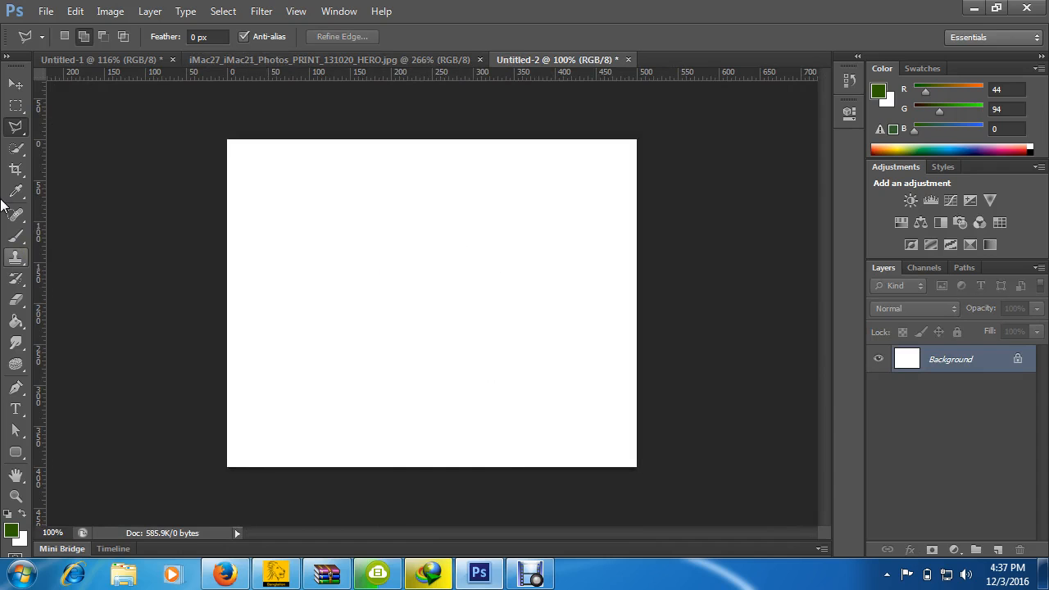
click(100, 11)
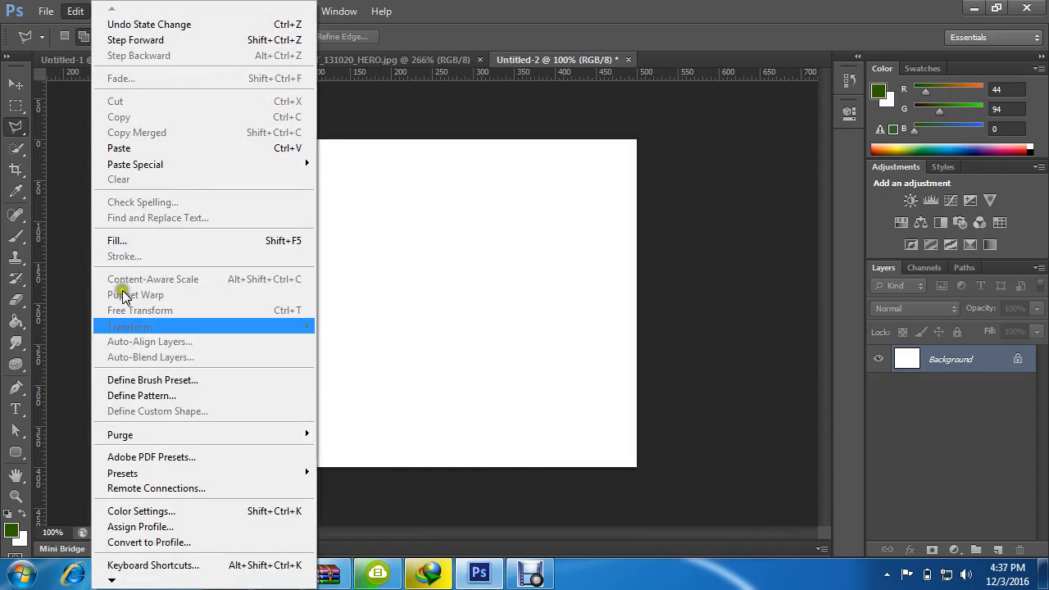
click(123, 151)
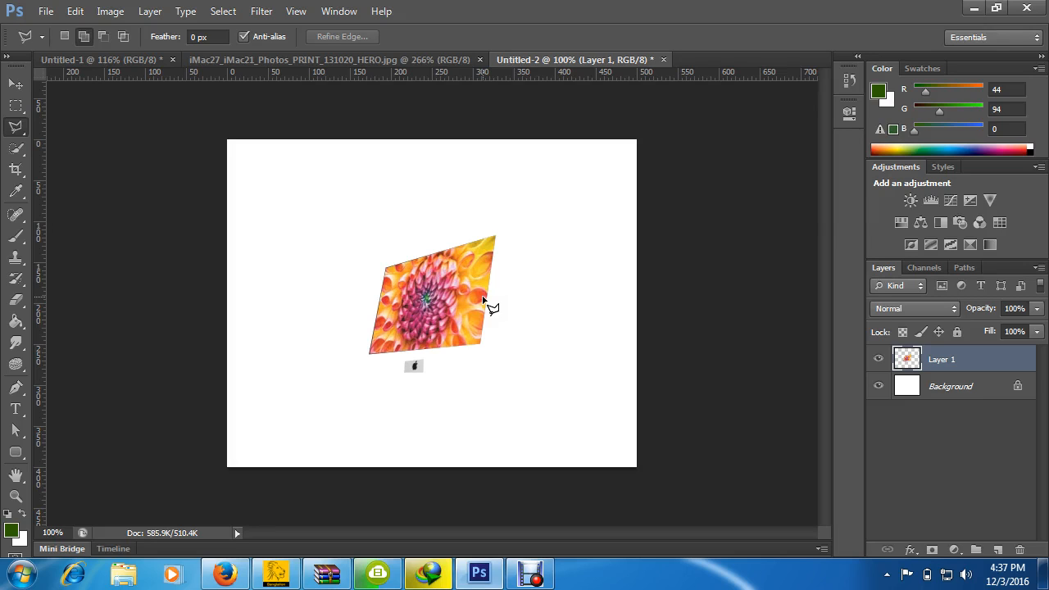
Return to the iMac photo and undo the lasso area added around the larger iMac's Apple logo.
click(354, 59)
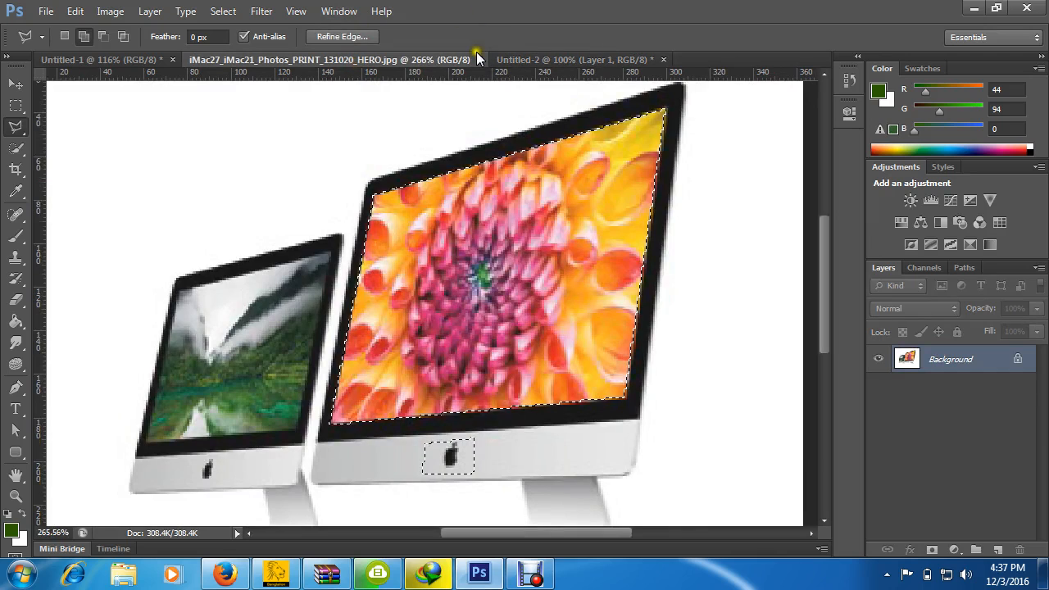
scroll(533, 180, down, 4)
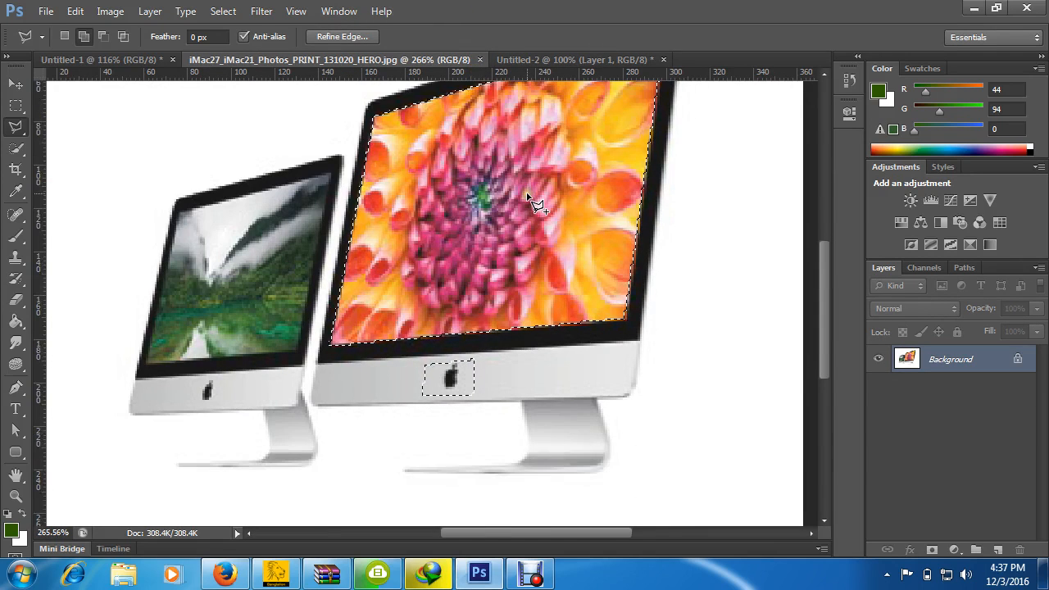
scroll(529, 197, down, 4)
scroll(516, 295, up, 2)
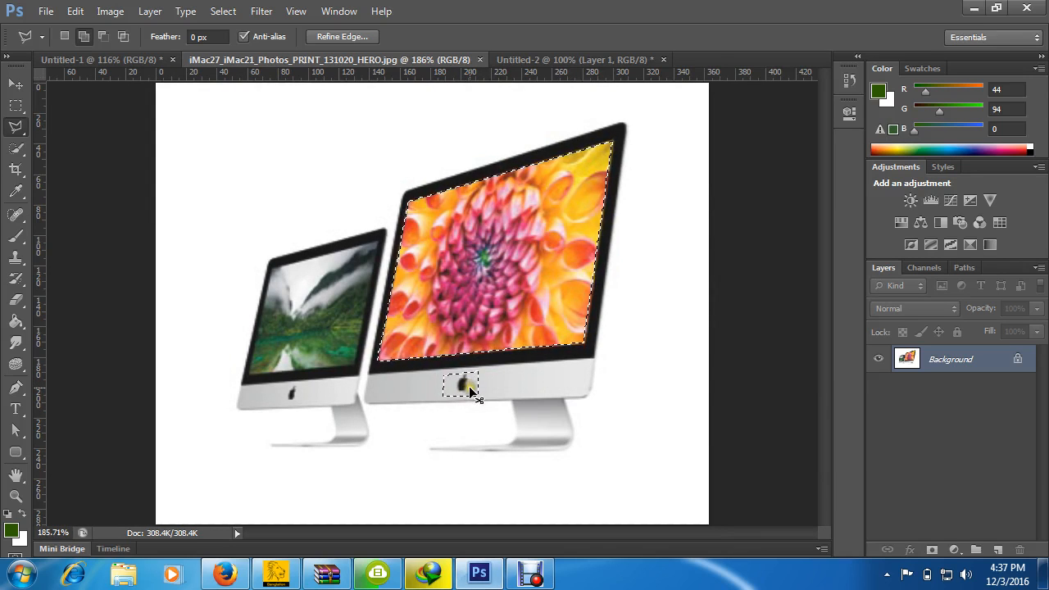
key(ctrl+z)
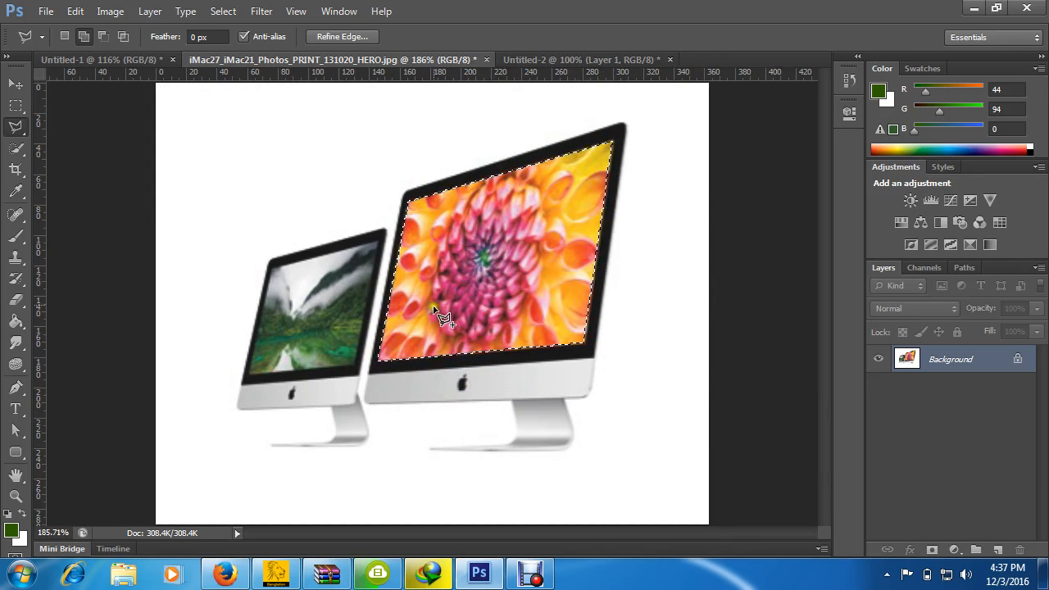
Use the Elliptical Marquee in add-to-selection mode to add a circle around the larger iMac's Apple logo to the flower screen selection.
click(9, 107)
drag(7, 114, 85, 118)
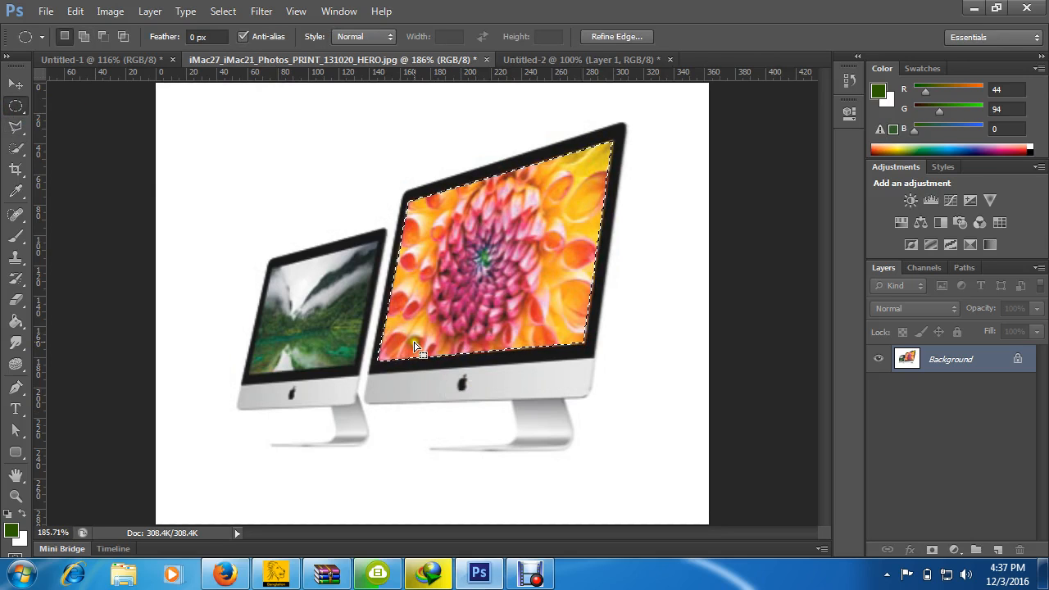
click(82, 33)
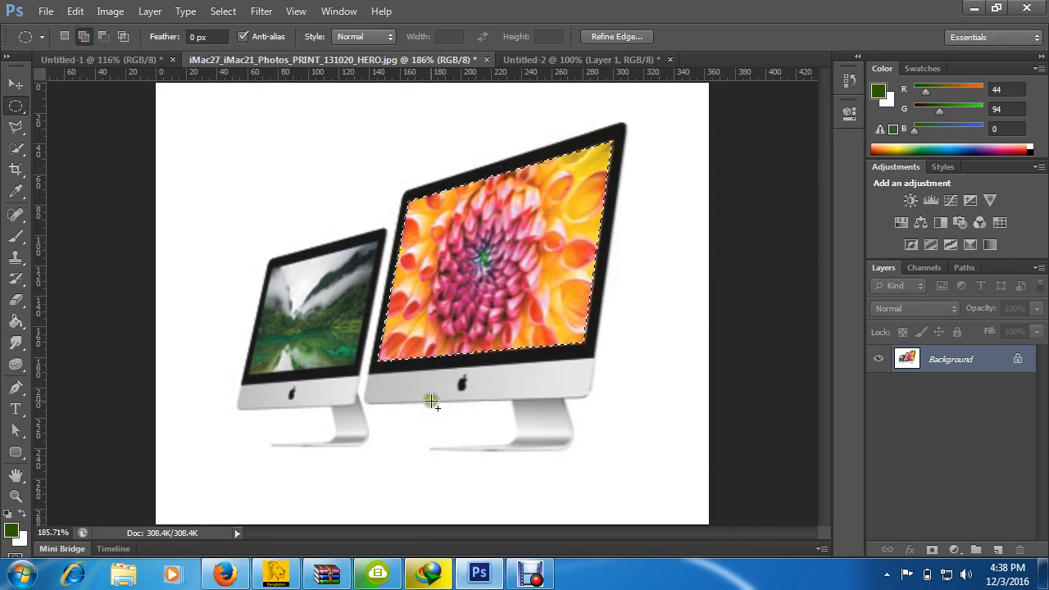
scroll(435, 403, up, 1)
drag(454, 365, 481, 393)
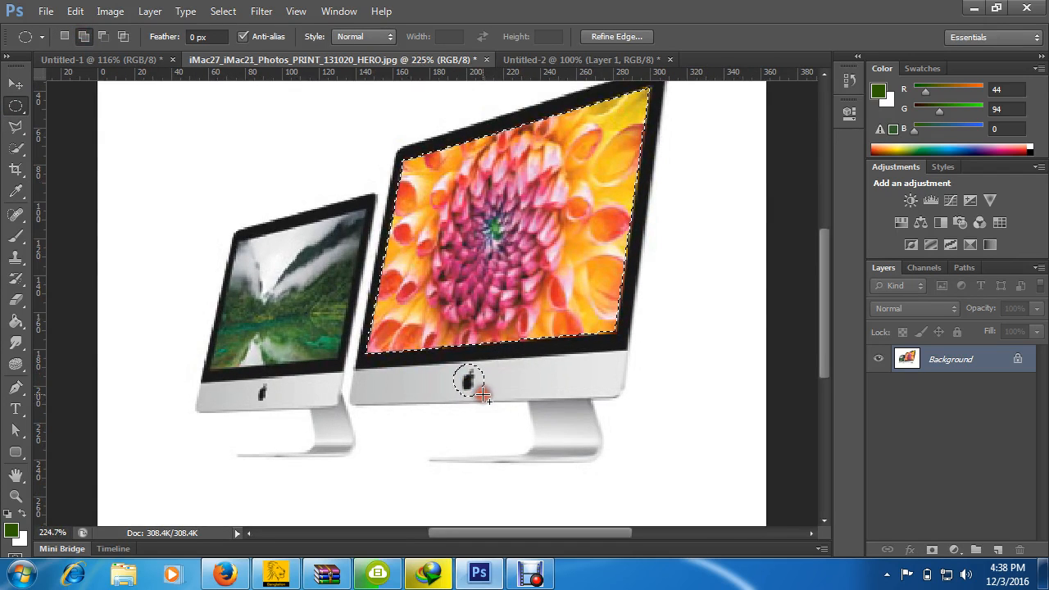
scroll(462, 474, down, 2)
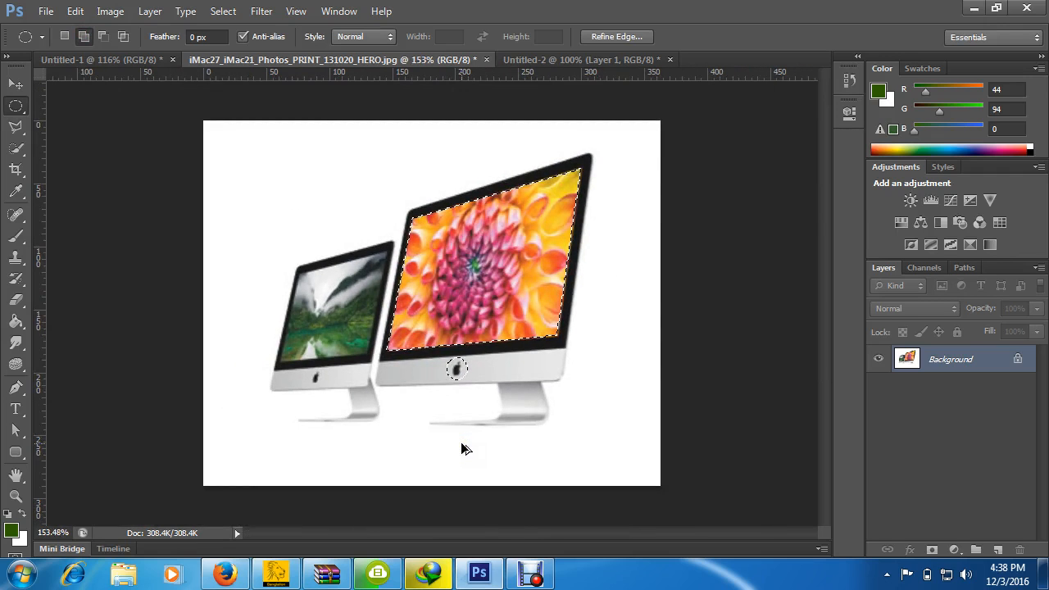
Use the Rectangular Marquee to add an area of about 70 × 14 px around the smaller iMac's Apple logo to the selection.
scroll(414, 411, up, 2)
scroll(295, 396, up, 1)
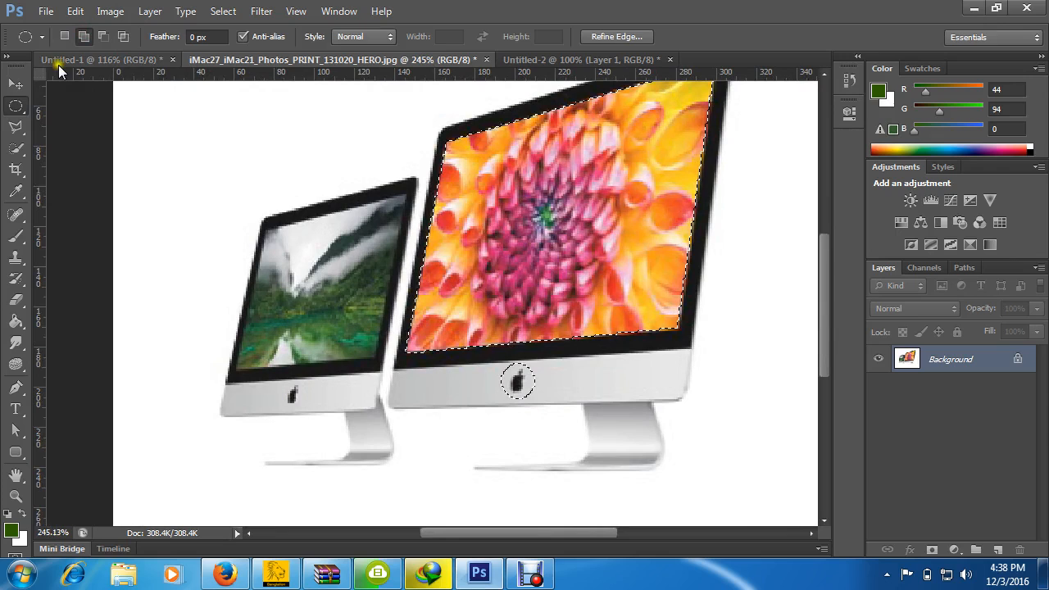
click(16, 106)
click(96, 102)
scroll(464, 347, down, 2)
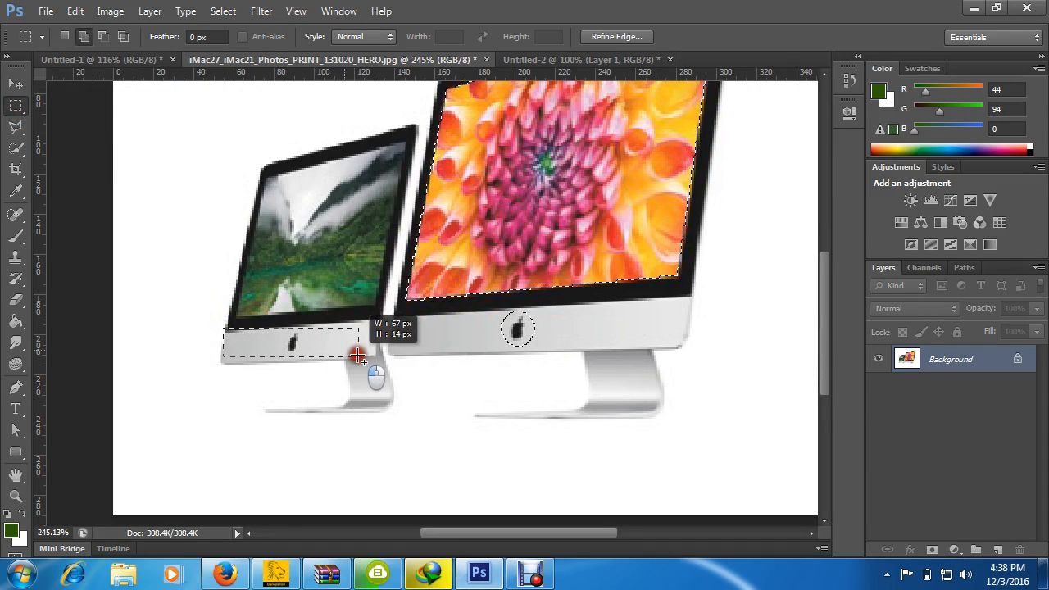
drag(365, 354, 365, 356)
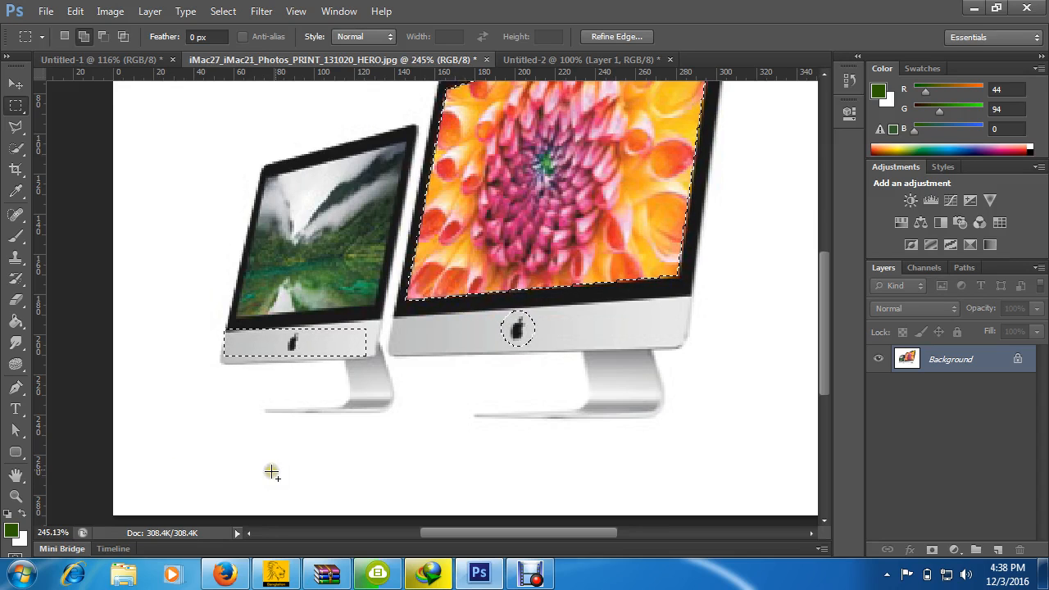
Examine the combined selection of the flower screen, the circled Apple logo and the rectangular strip on the smaller iMac.
scroll(654, 465, up, 1)
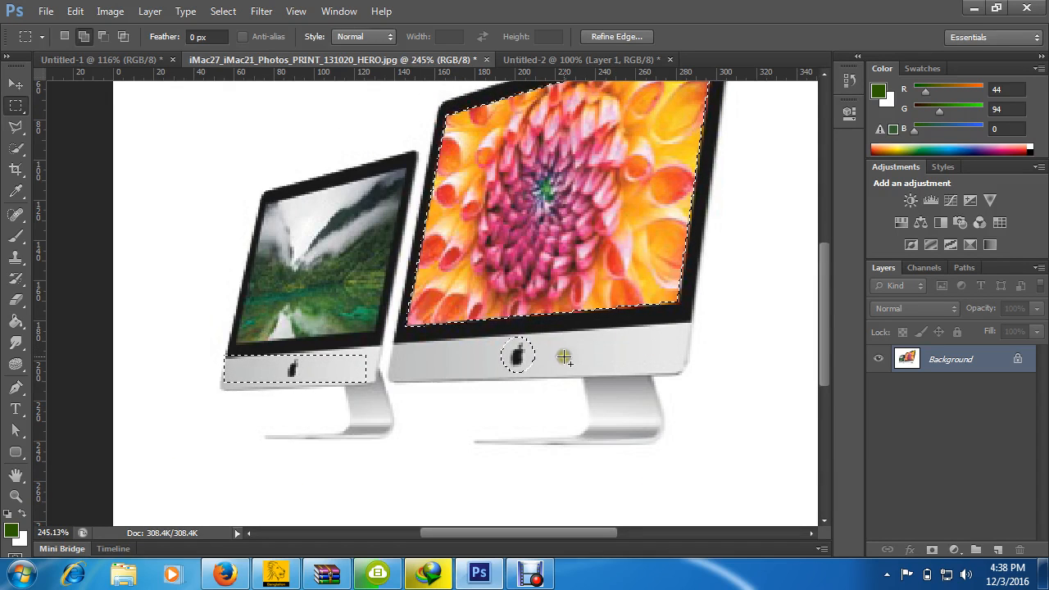
scroll(541, 330, down, 1)
scroll(549, 322, down, 1)
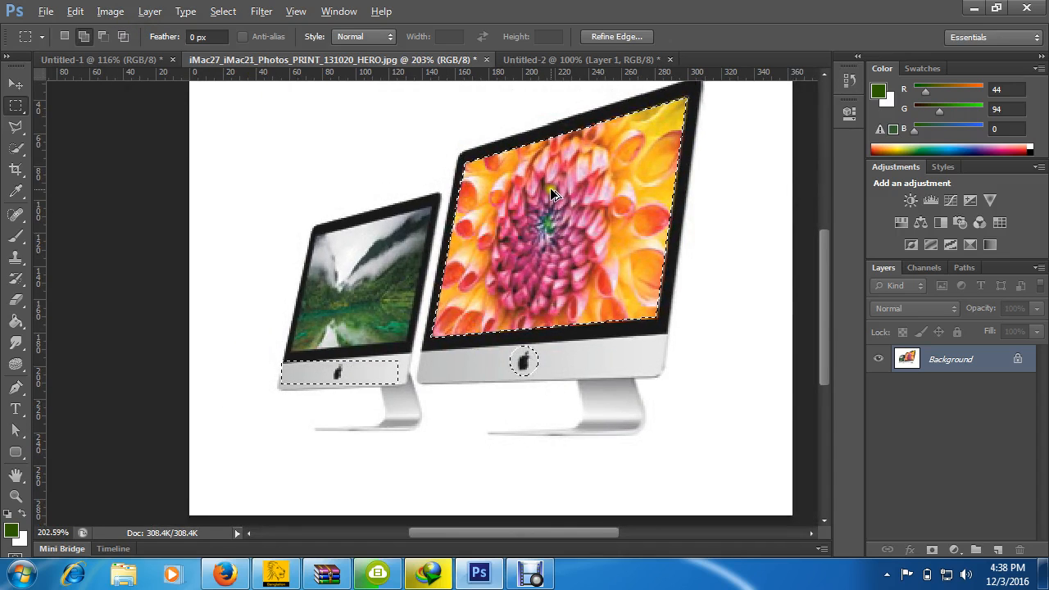
scroll(547, 187, down, 1)
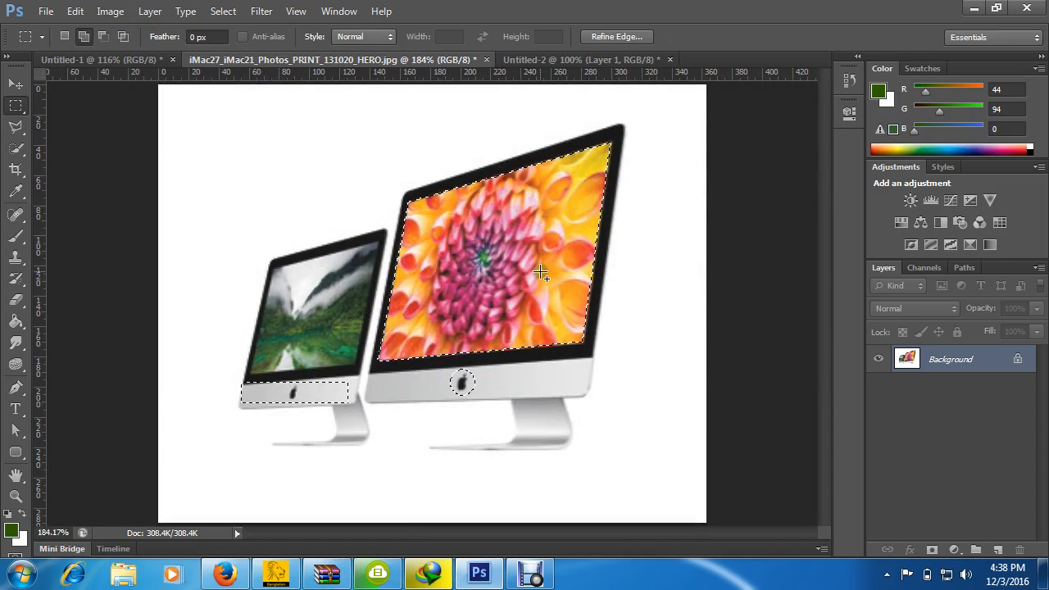
scroll(558, 258, up, 1)
scroll(562, 261, down, 3)
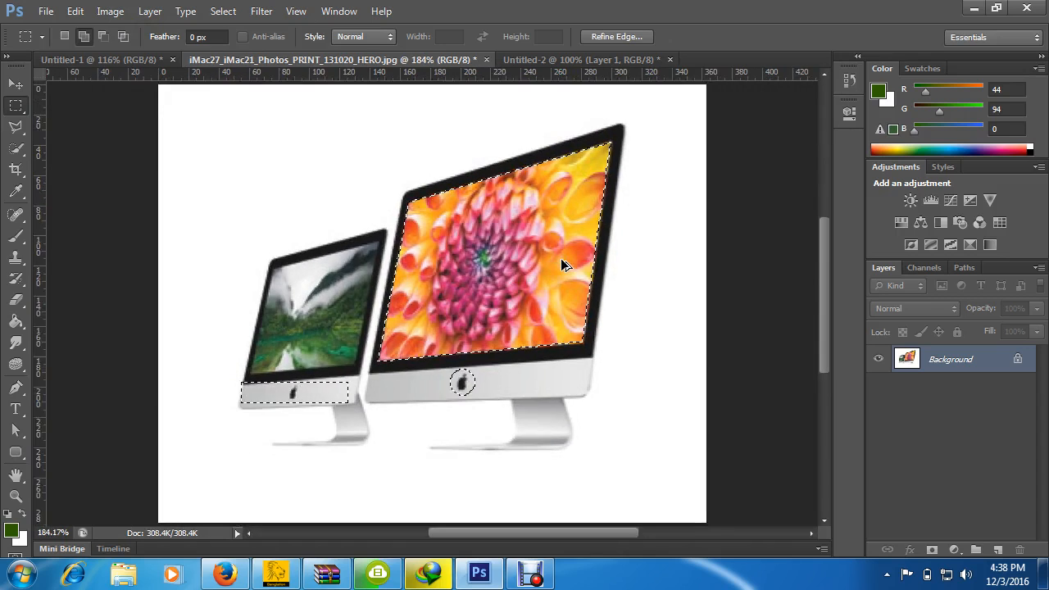
scroll(563, 262, up, 4)
scroll(491, 273, down, 2)
scroll(492, 273, down, 4)
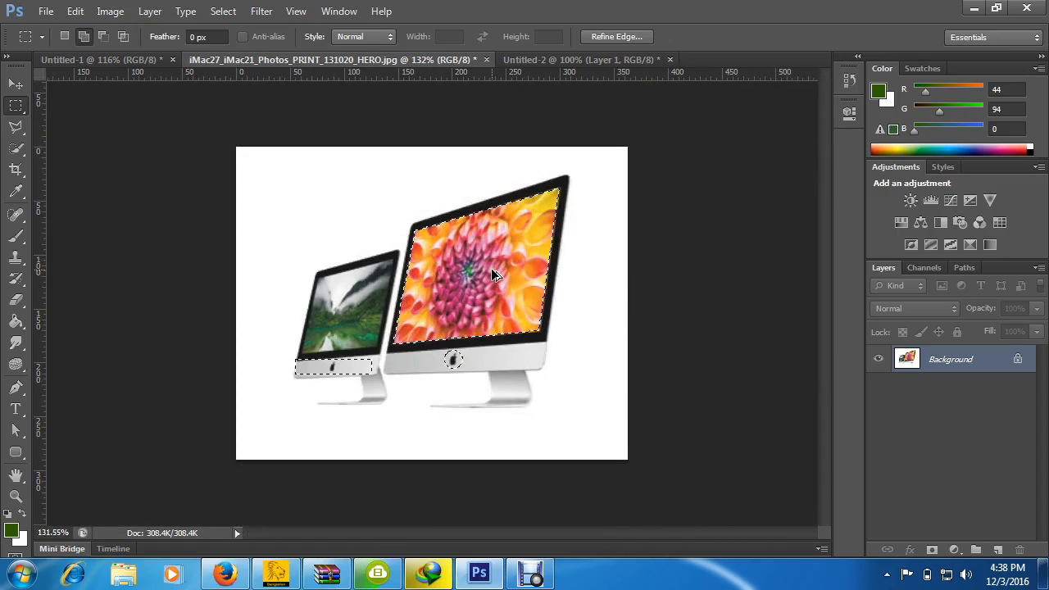
scroll(492, 273, up, 2)
scroll(497, 300, up, 1)
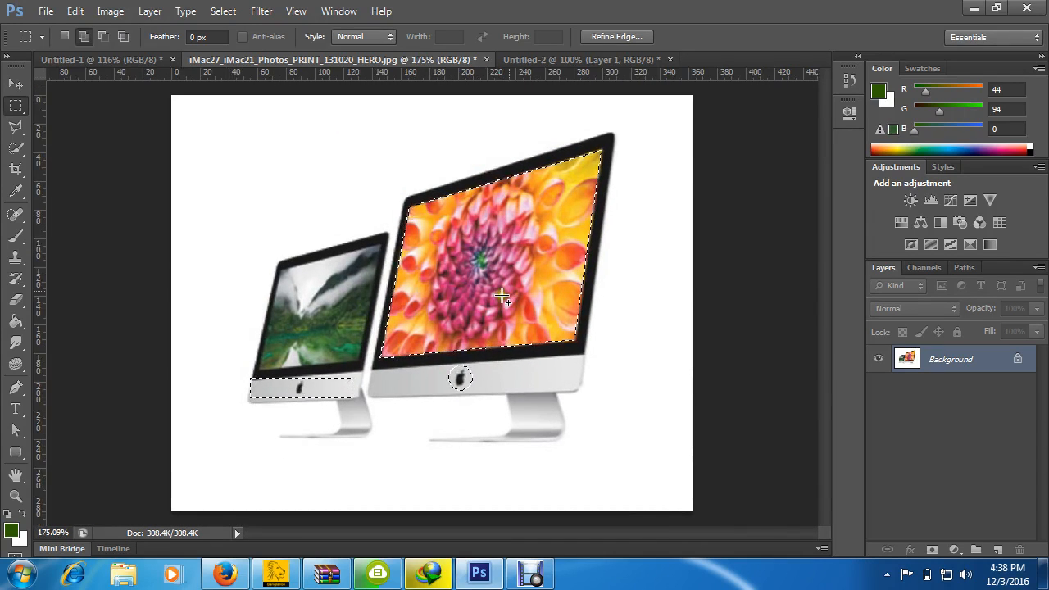
In Untitled-2, undo the earlier paste of the flower screen and Apple logo.
drag(240, 57, 563, 255)
key(ctrl+z)
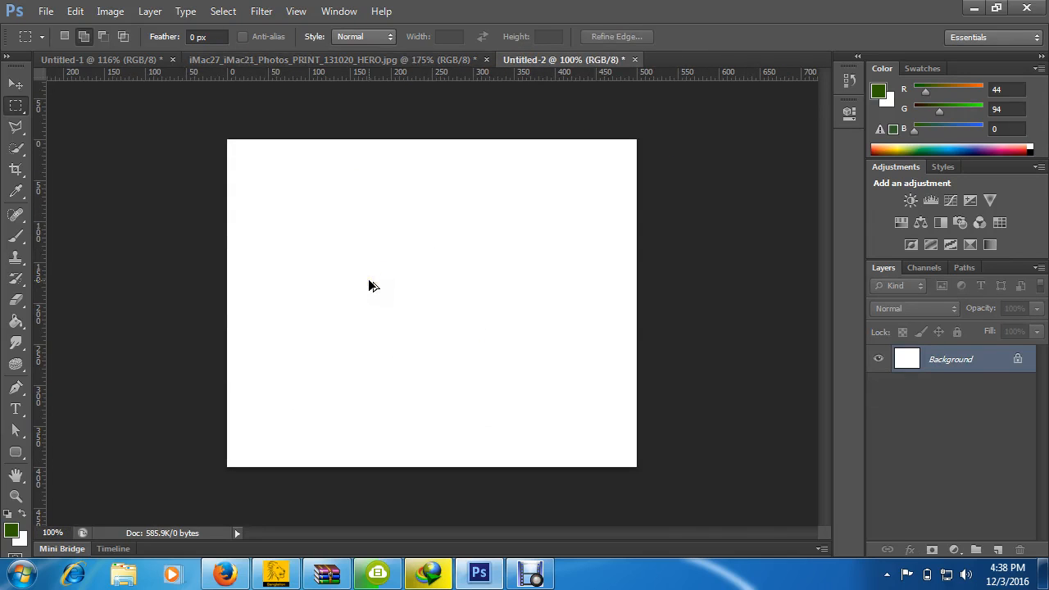
key(ctrl+z)
key(Delete)
Copy the three-part selection from the iMac photo and paste it into Untitled-2.
click(380, 59)
click(75, 11)
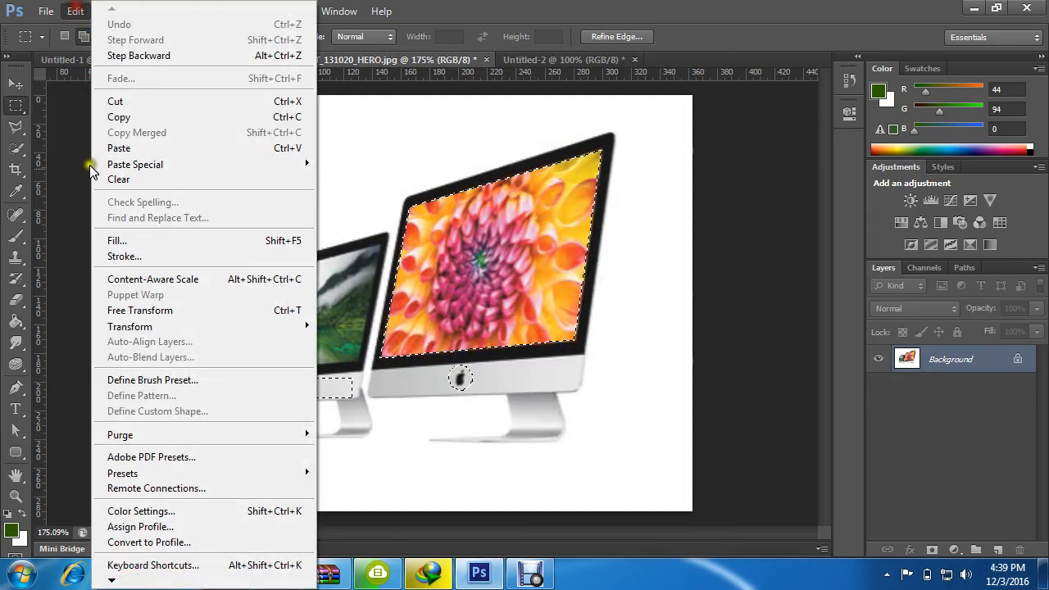
click(121, 113)
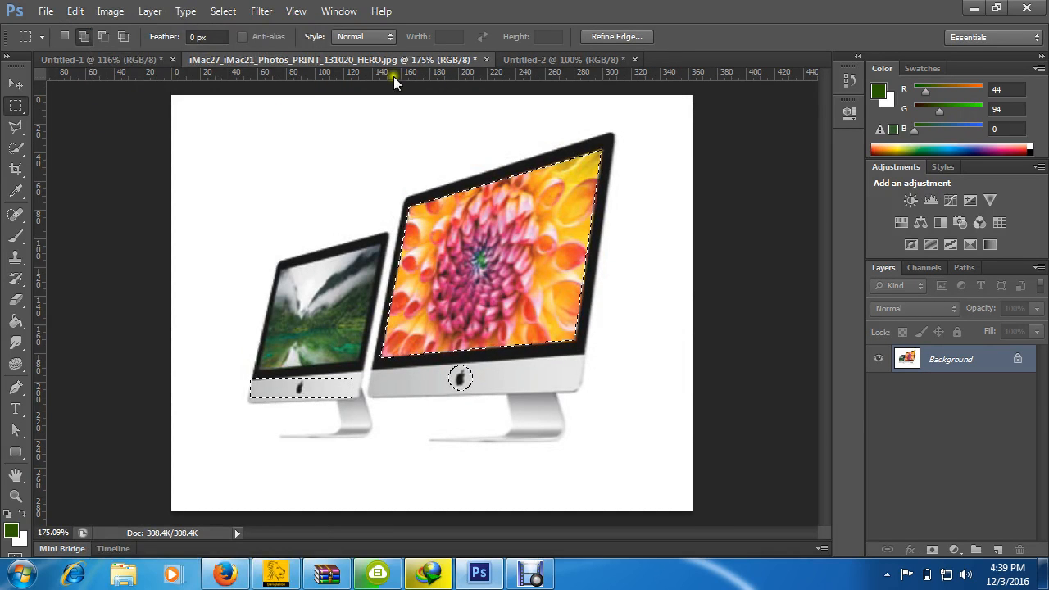
click(513, 60)
click(89, 12)
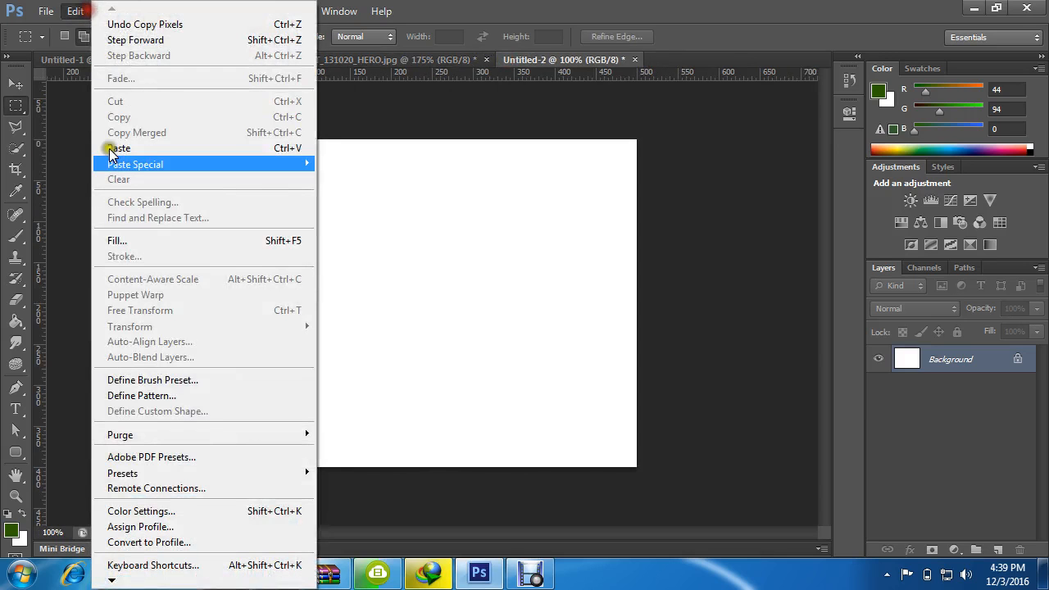
click(132, 149)
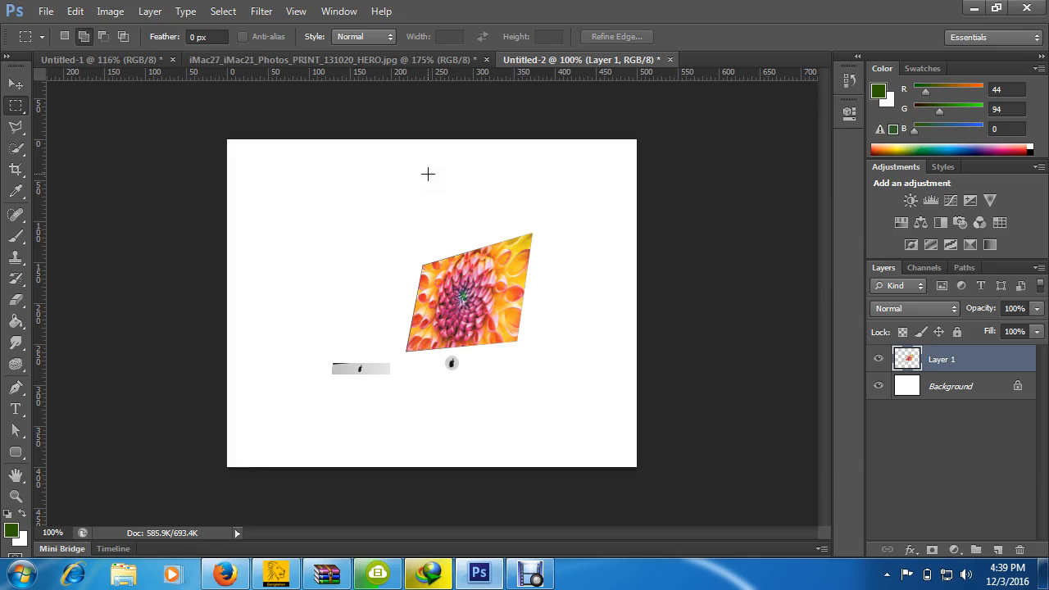
Undo the paste in Untitled-2 and close that document without saving.
key(ctrl+z)
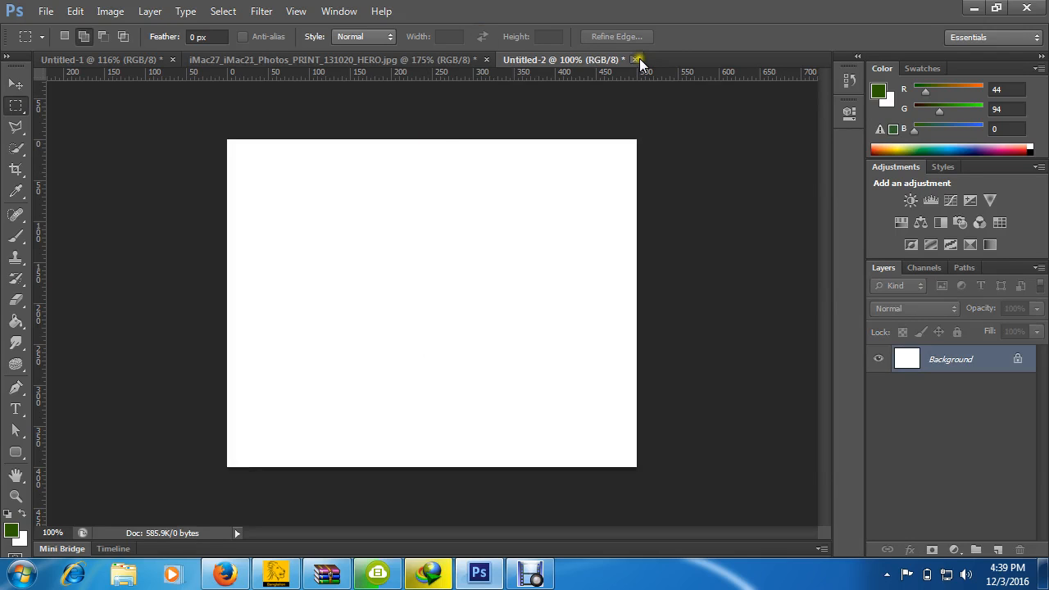
click(635, 59)
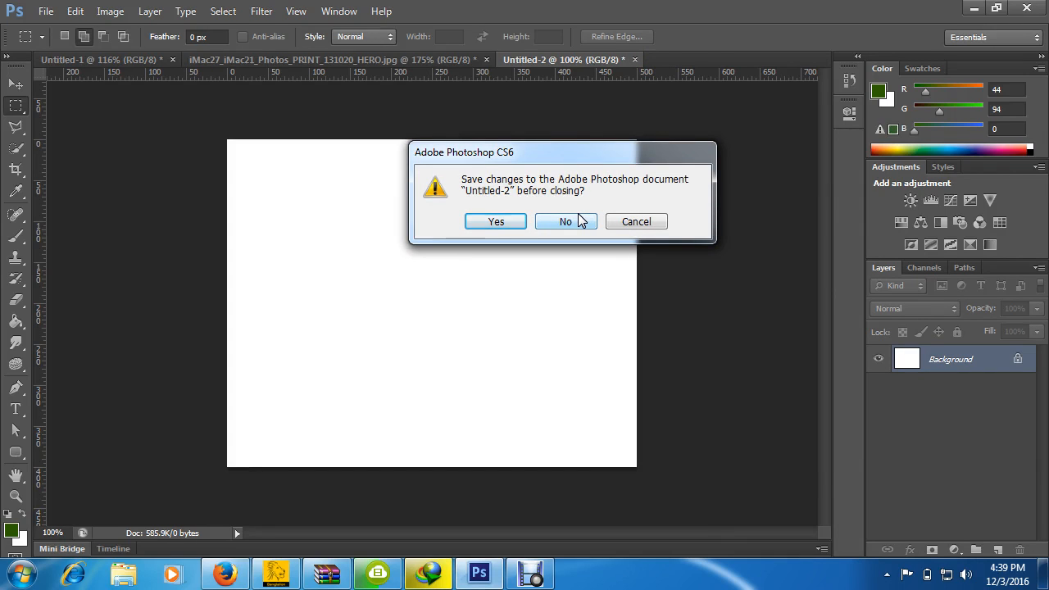
click(578, 218)
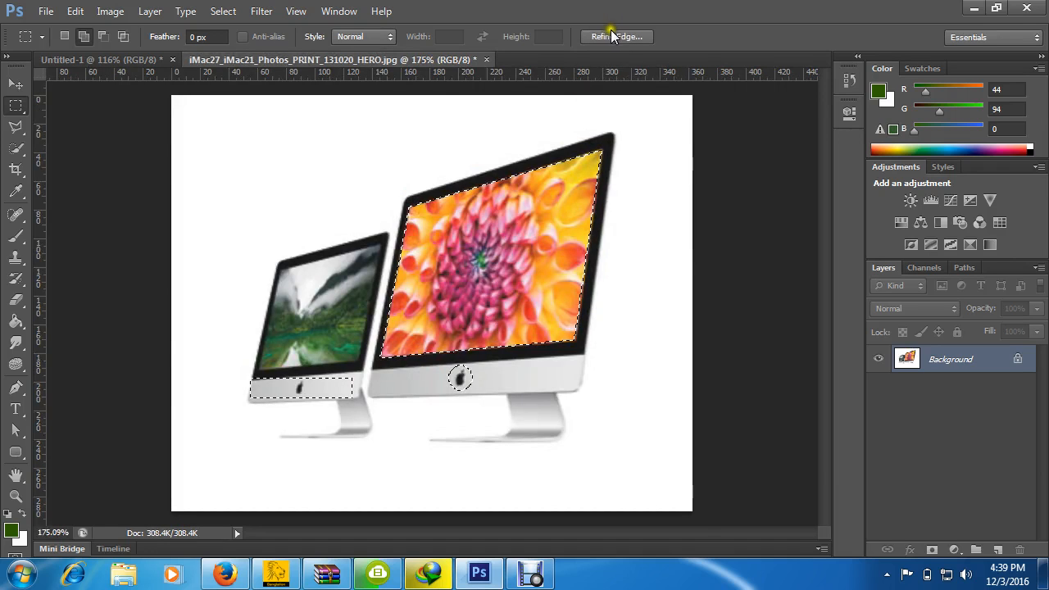
Deselect everything in the iMac photo and switch to the Move tool.
key(ctrl+d)
scroll(463, 164, down, 2)
scroll(402, 236, up, 2)
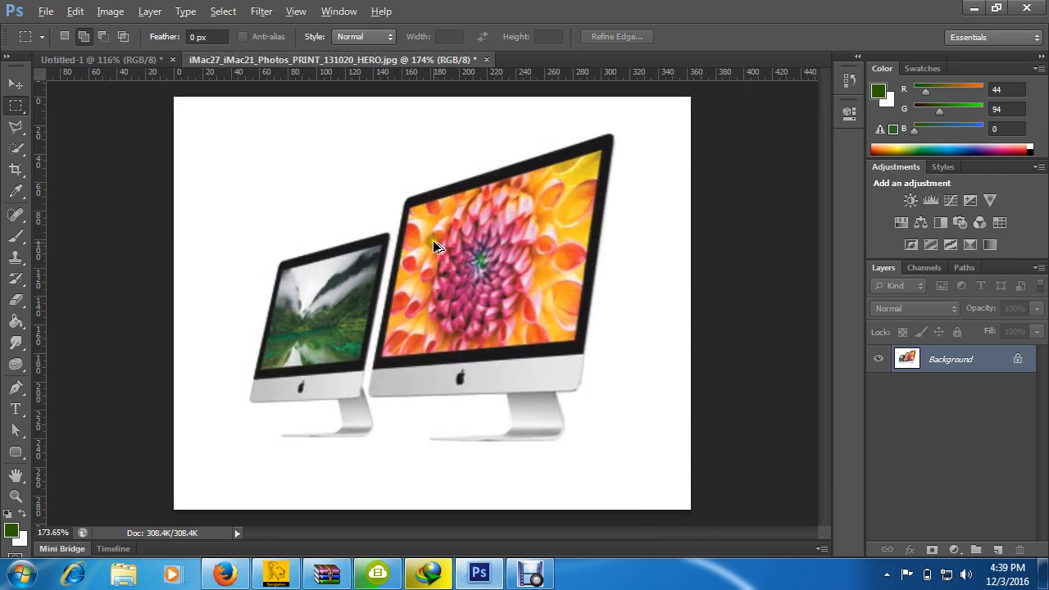
click(16, 84)
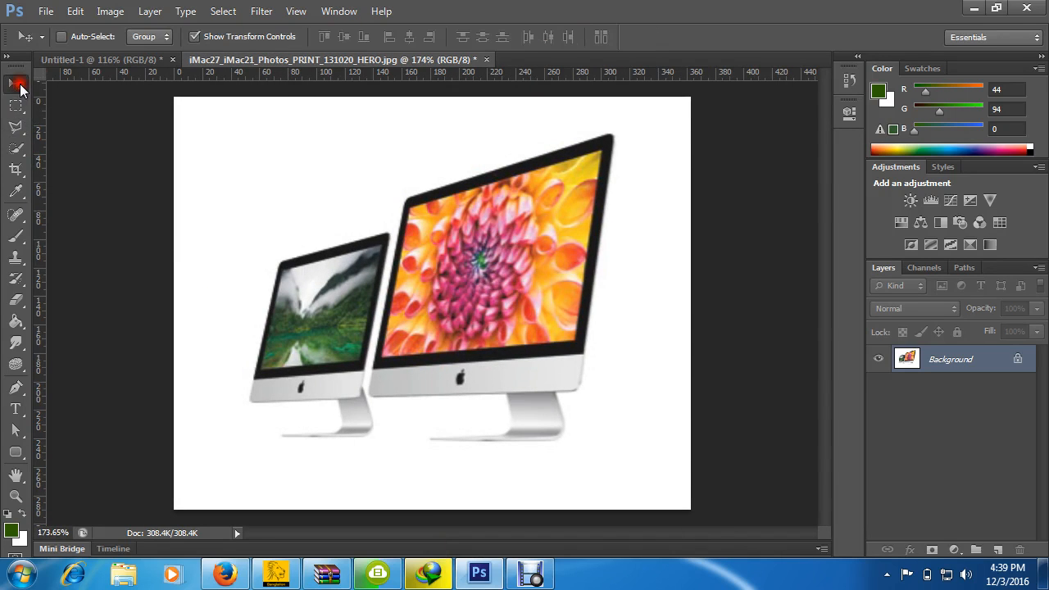
scroll(410, 235, down, 2)
scroll(333, 177, up, 1)
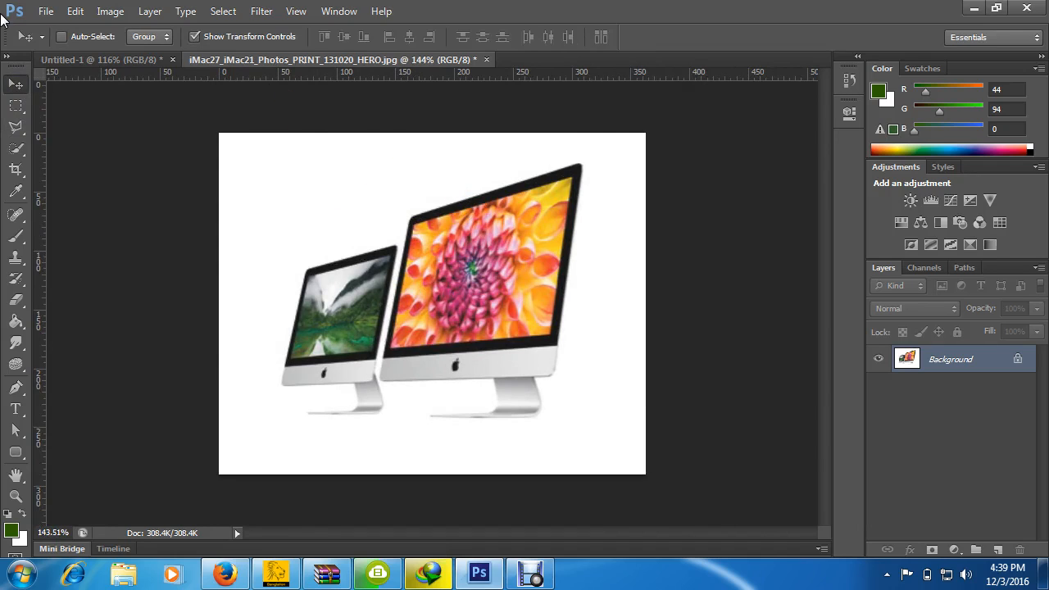
click(46, 12)
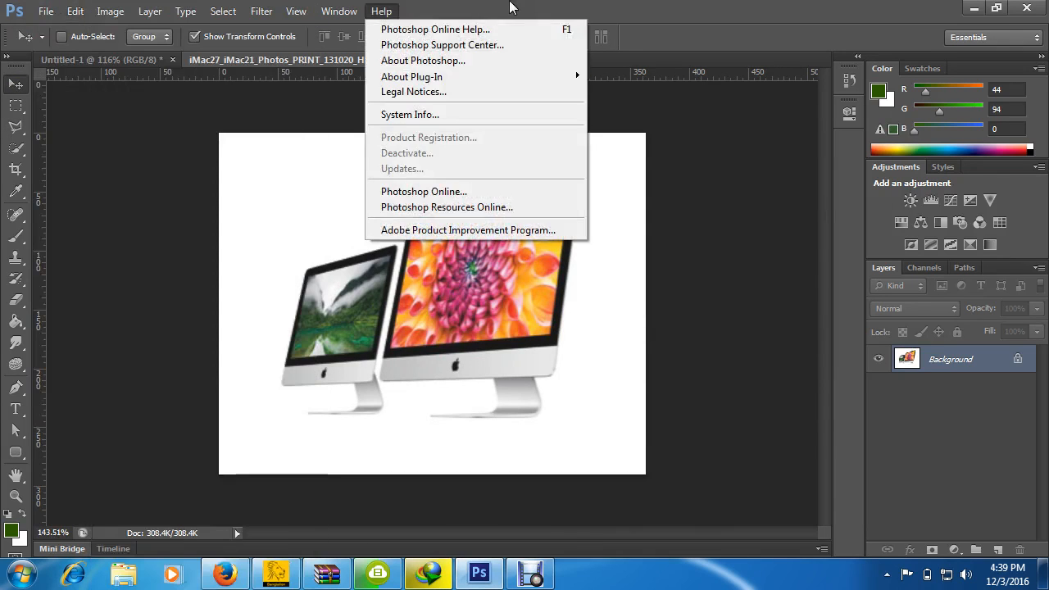
click(510, 10)
scroll(468, 271, up, 2)
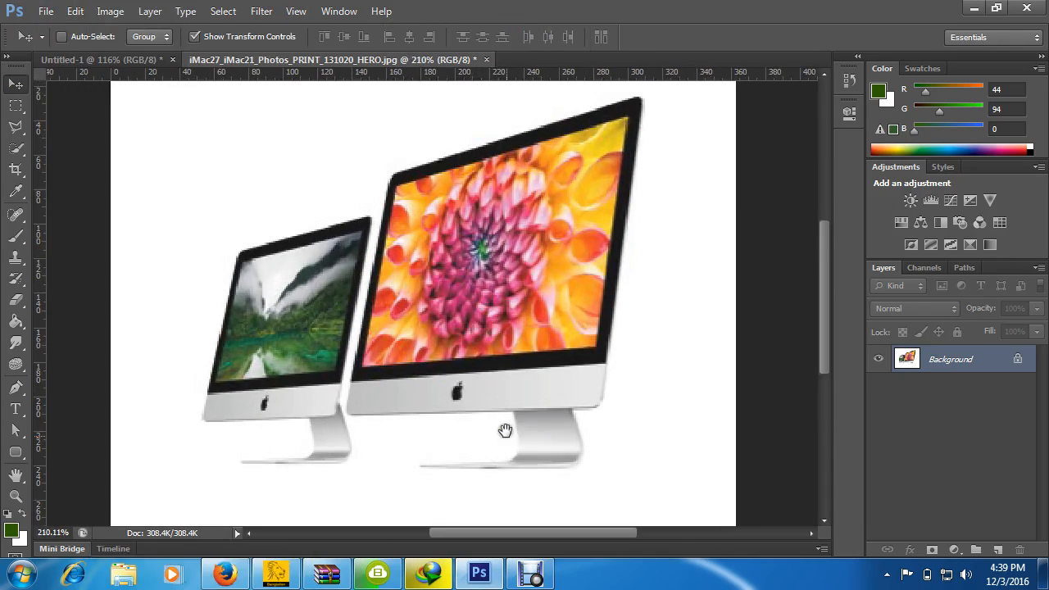
scroll(466, 254, down, 2)
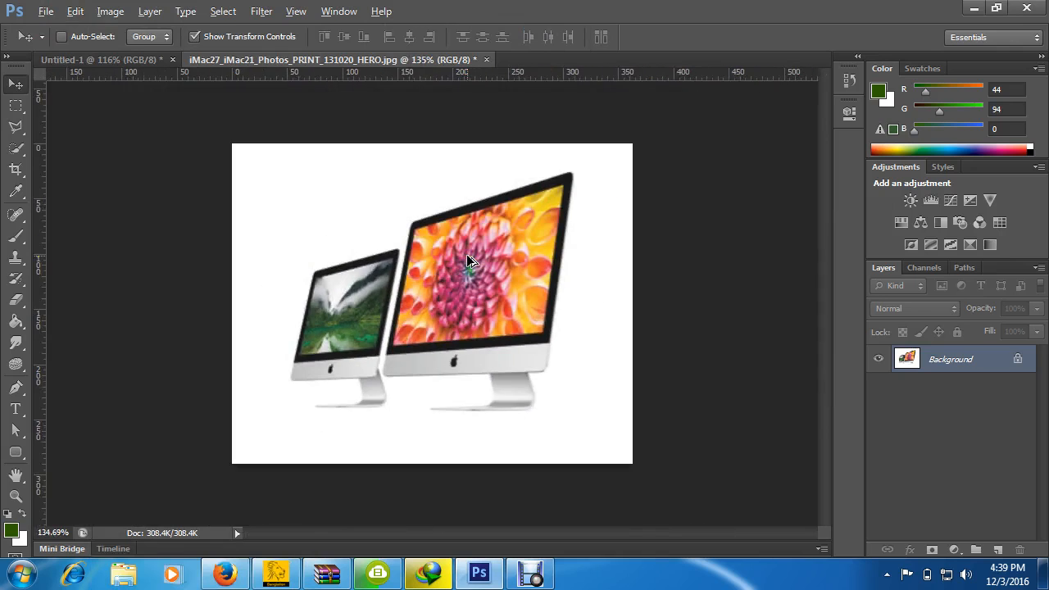
Switch to Firefox and close the two iMac photo tabs and the blank page opened from the Photoshop download site.
click(225, 574)
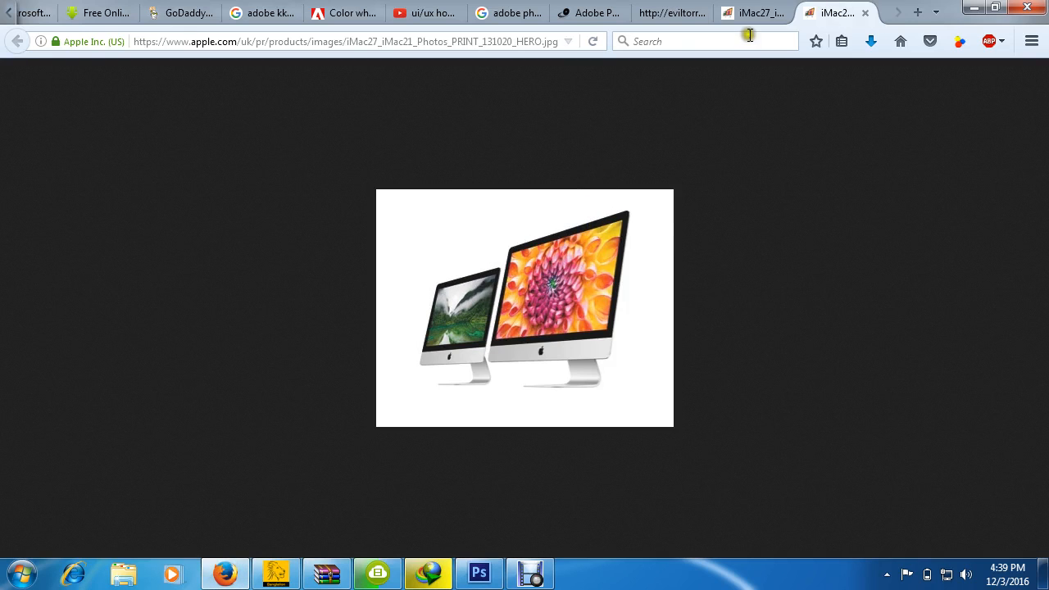
click(862, 14)
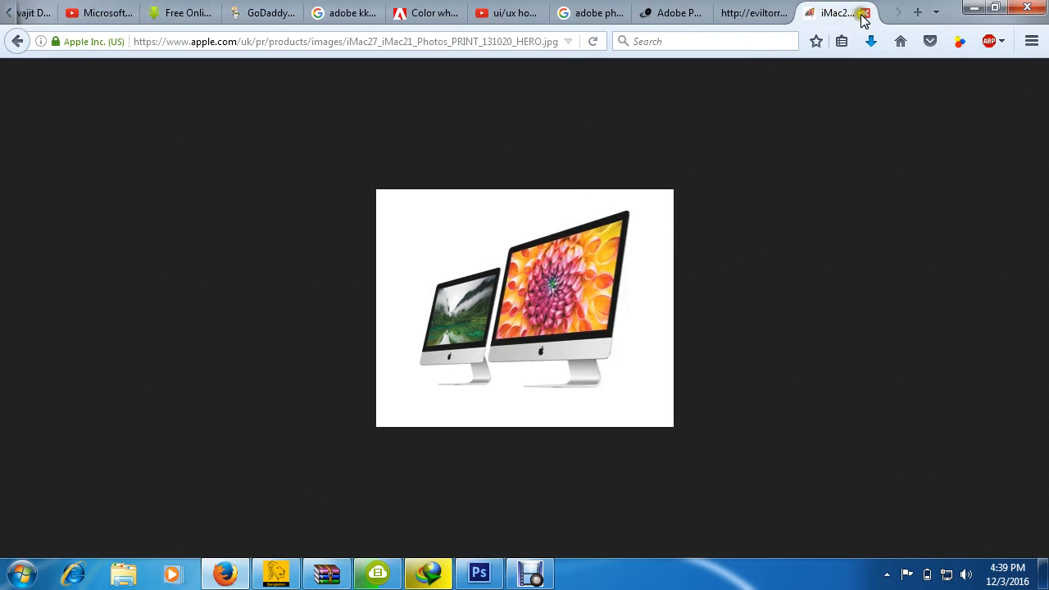
click(863, 15)
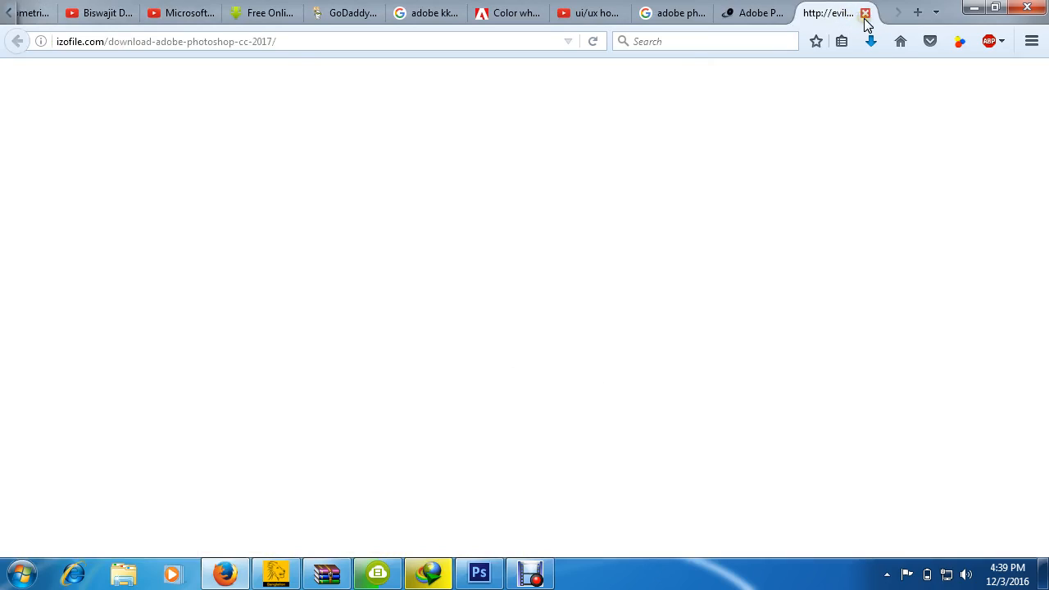
click(863, 15)
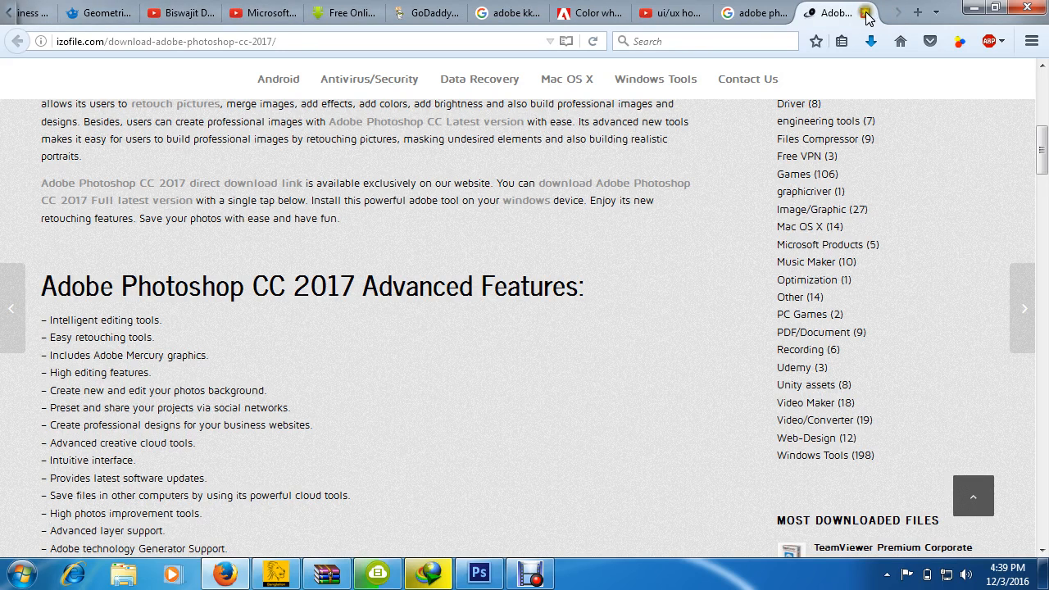
Search Google for "product image" in the tab holding the Photoshop CC 2017 download search.
click(757, 18)
scroll(94, 104, up, 4)
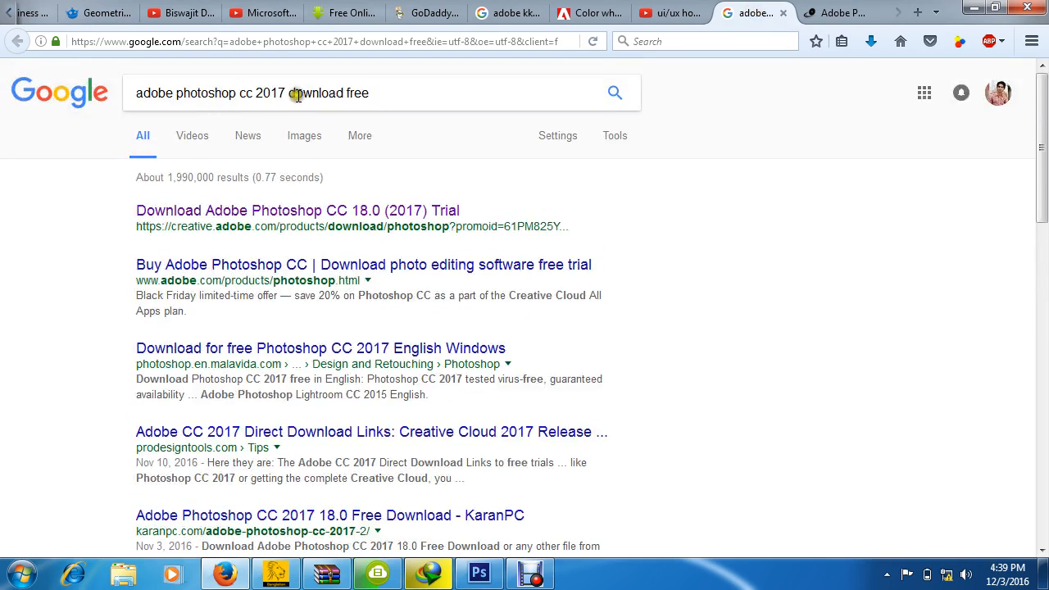
drag(400, 88, 2, 88)
text(pro)
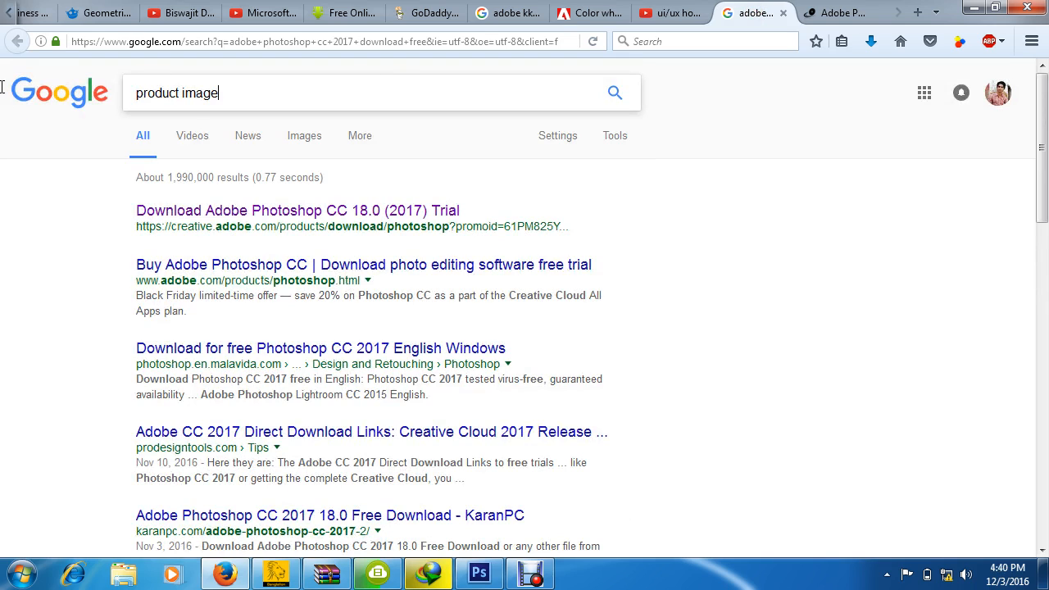
text(duct image)
key(Return)
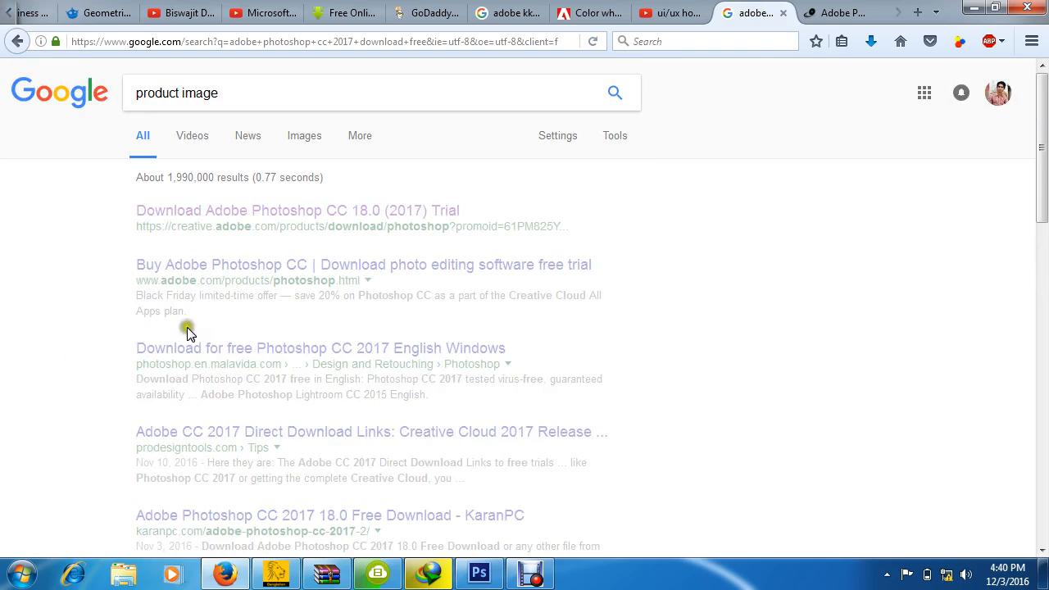
click(364, 209)
Resume the Adobe Photoshop CC 2017 download in the download manager, pause it again, and minimize its status window.
click(428, 574)
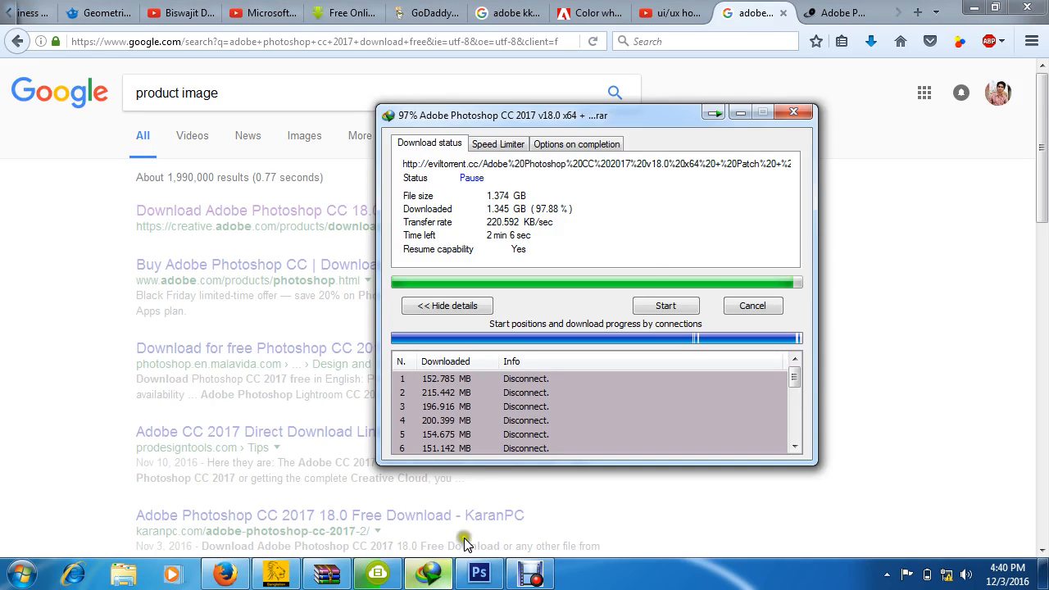
click(658, 305)
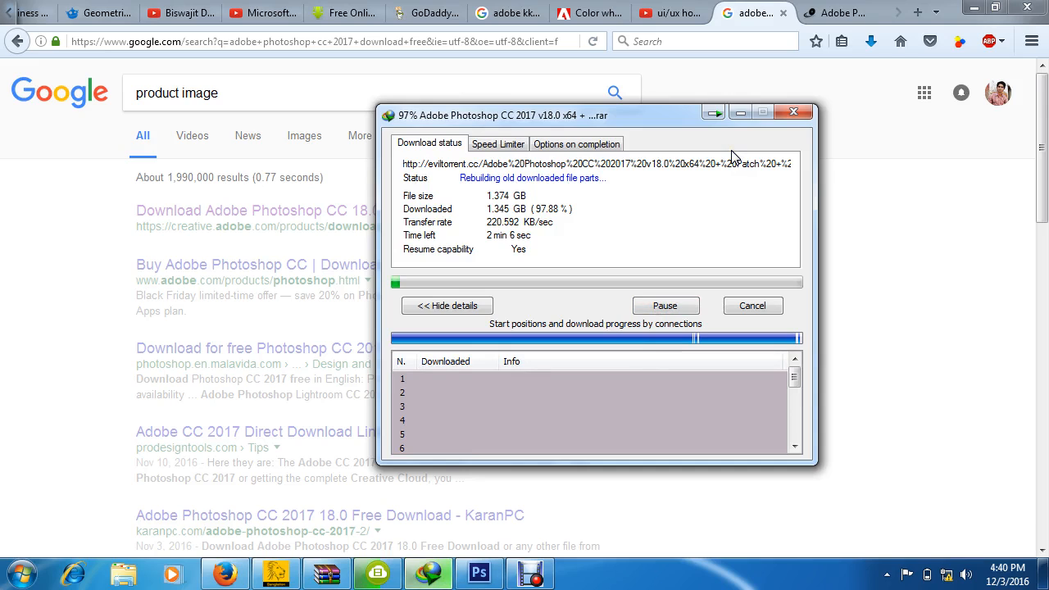
click(664, 305)
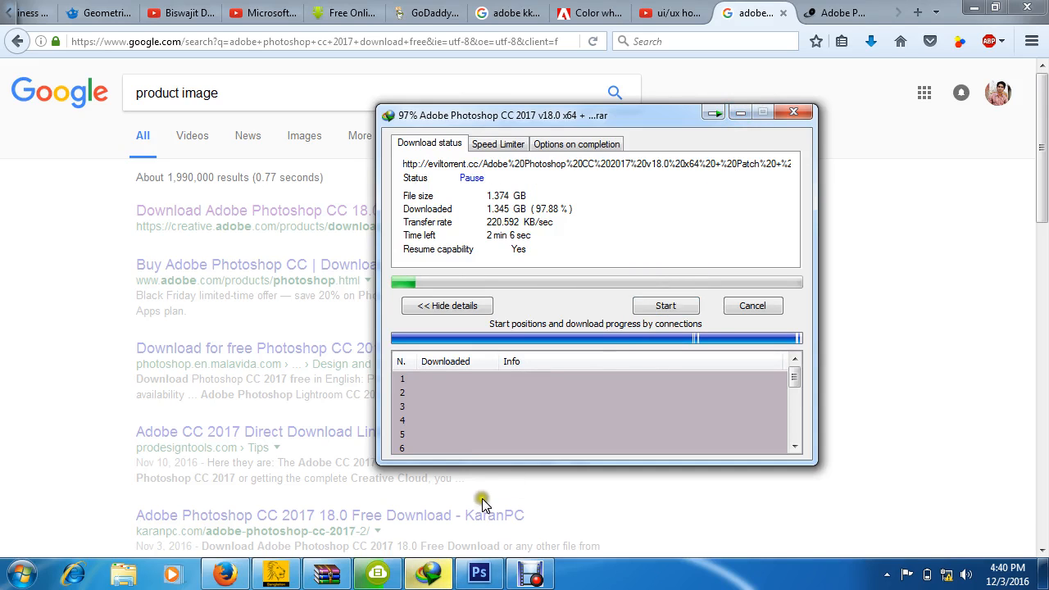
click(741, 113)
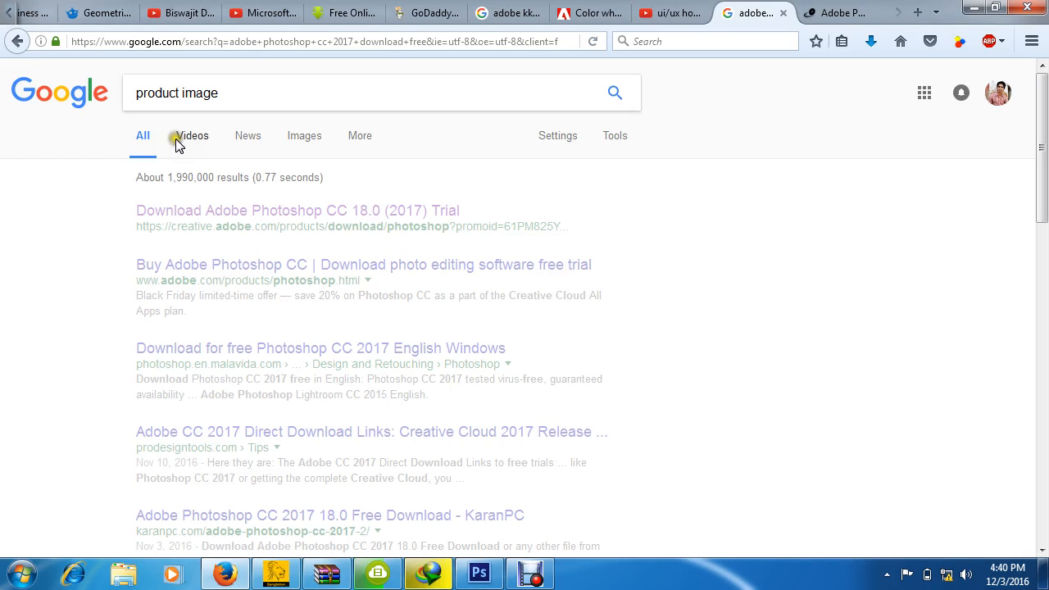
Retry the "product image" search and minimize Firefox to return to Photoshop.
key(Return)
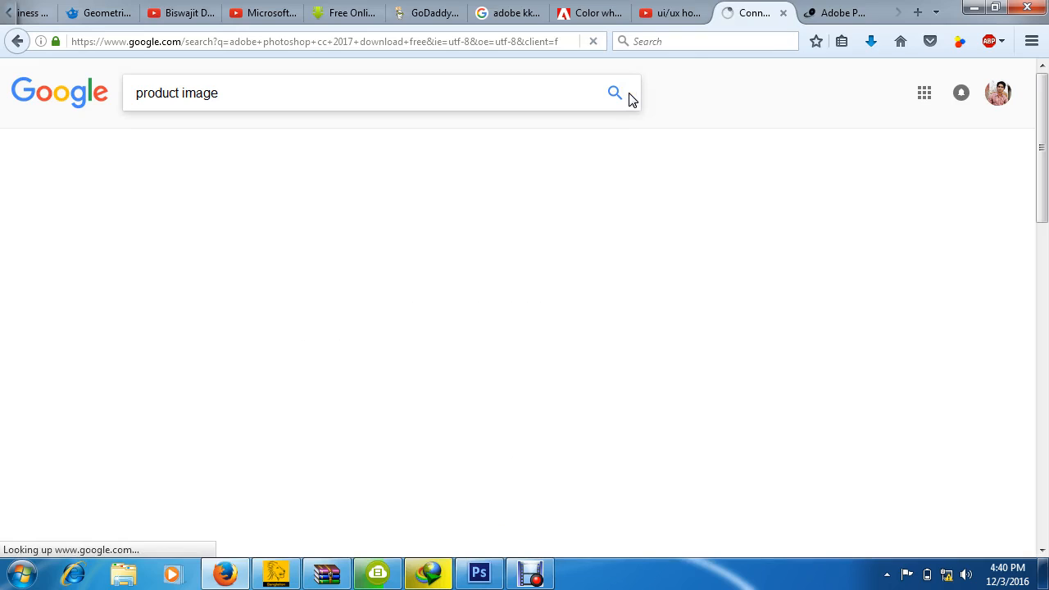
click(620, 95)
click(525, 532)
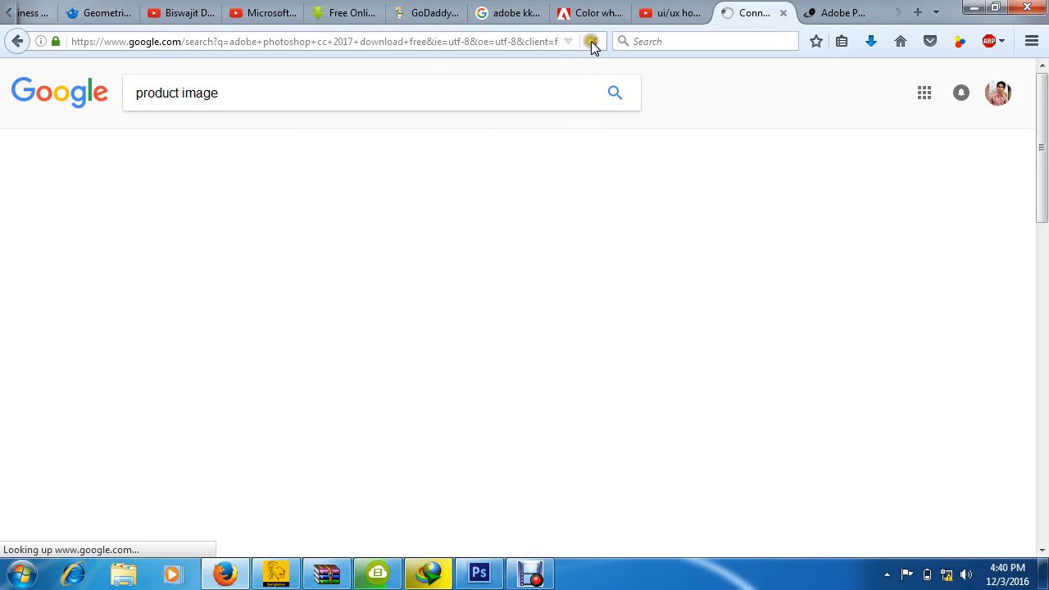
click(591, 42)
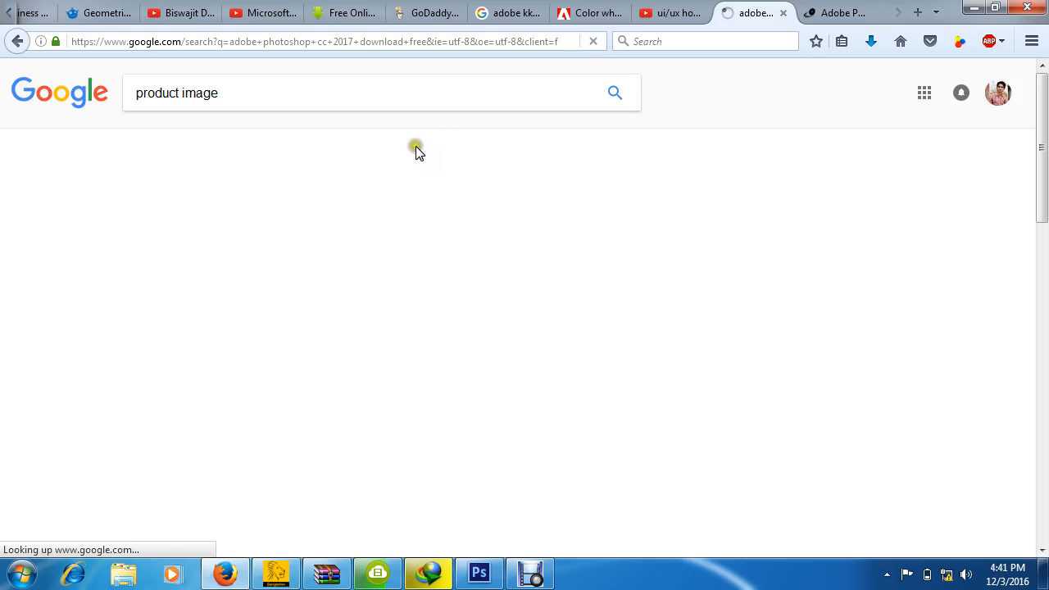
click(320, 96)
click(974, 6)
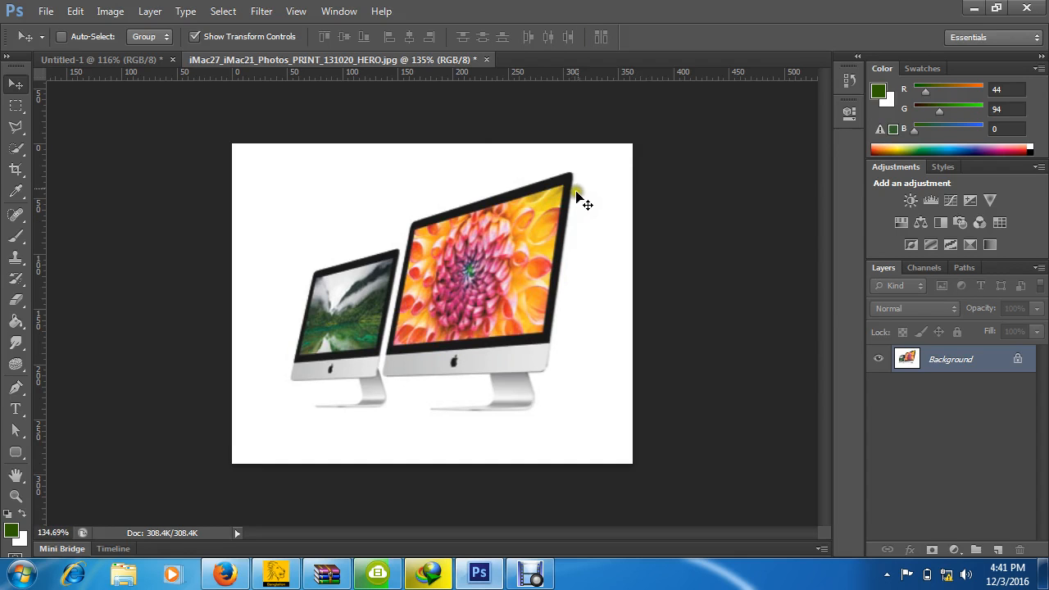
Examine the two iMacs in the photo up close, especially the frame and screen of the large one.
scroll(597, 210, up, 5)
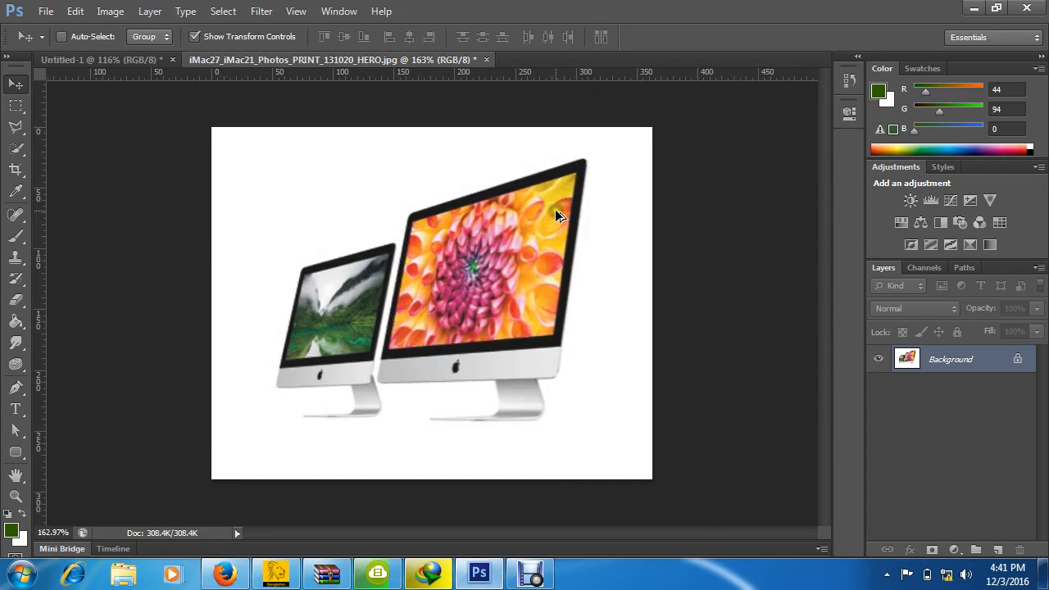
scroll(602, 217, up, 2)
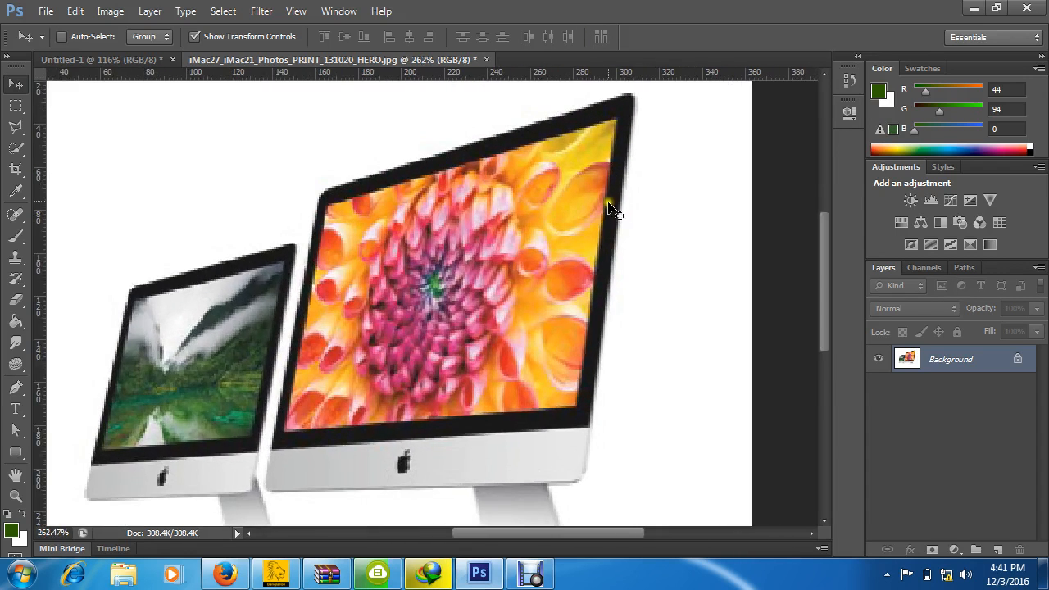
scroll(604, 175, down, 4)
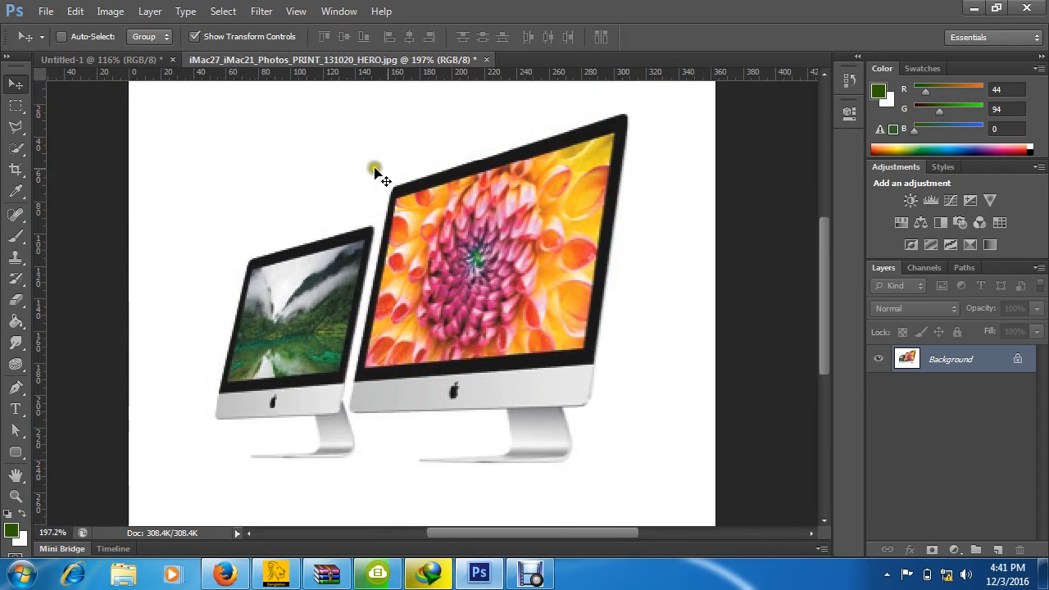
scroll(382, 173, up, 2)
scroll(572, 170, up, 1)
scroll(538, 175, up, 1)
scroll(510, 211, down, 3)
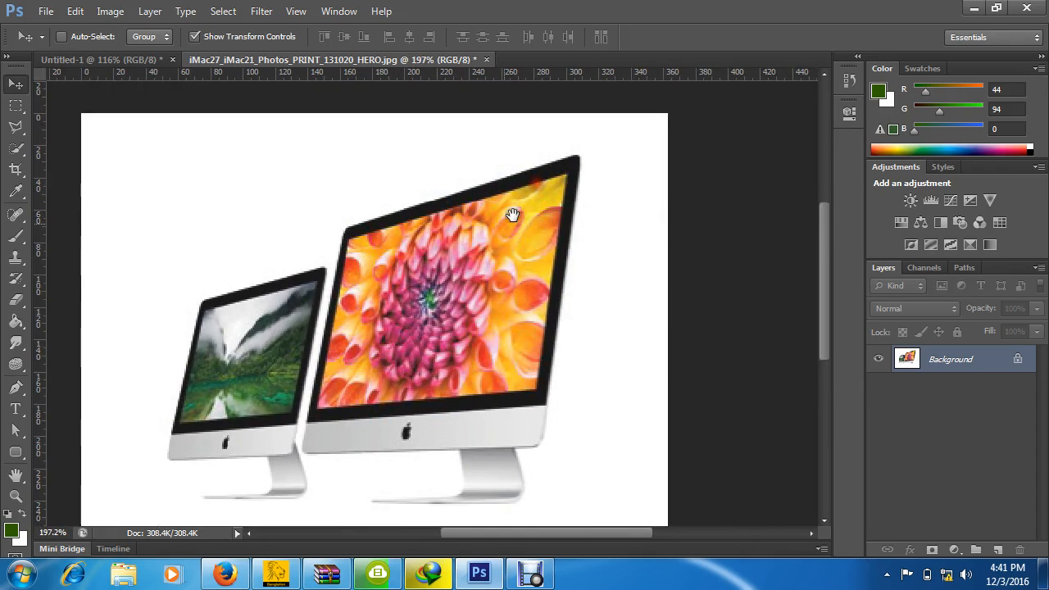
scroll(480, 222, up, 1)
Select the large iMac's flower screen by tracing its four corners with the Polygonal Lasso tool.
click(16, 127)
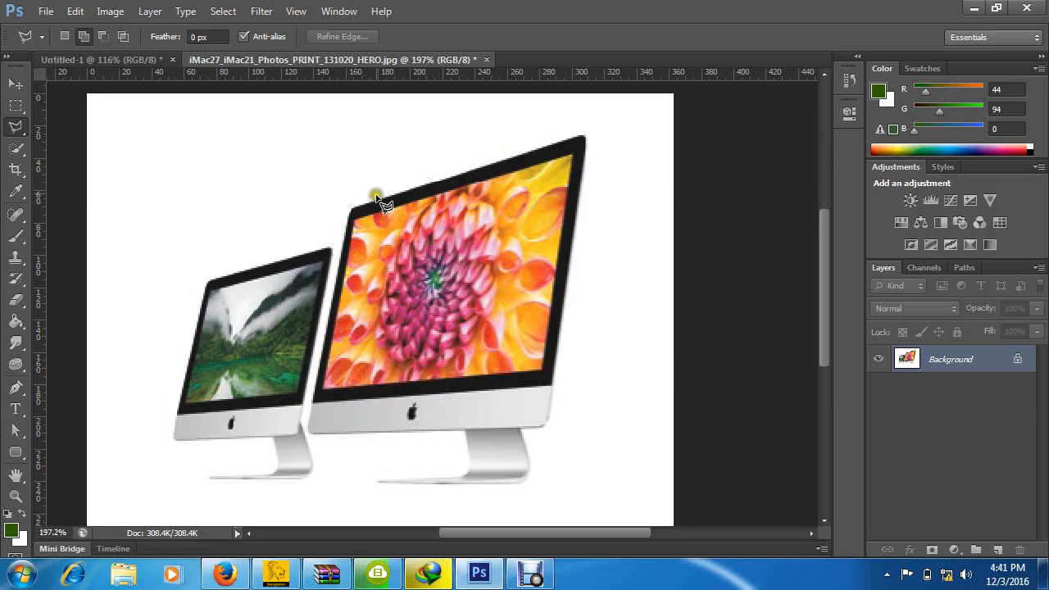
scroll(365, 139, up, 3)
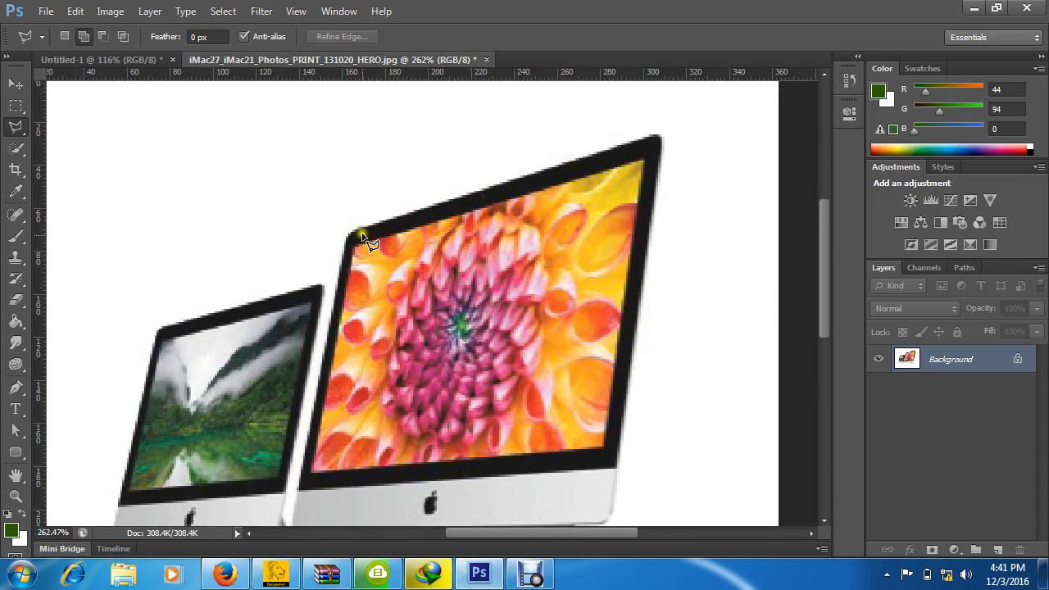
click(353, 244)
click(644, 159)
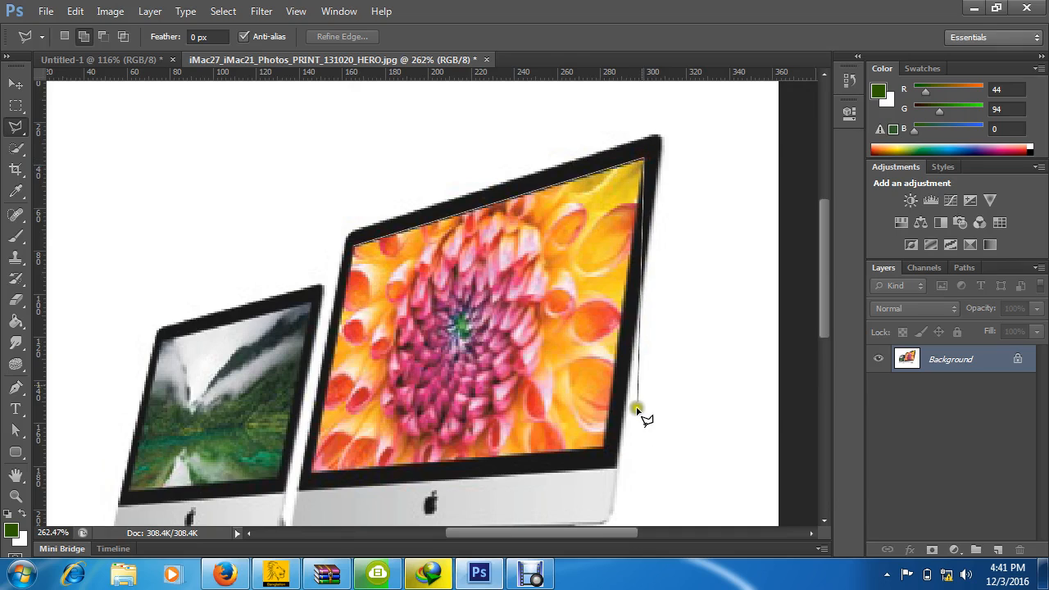
click(605, 449)
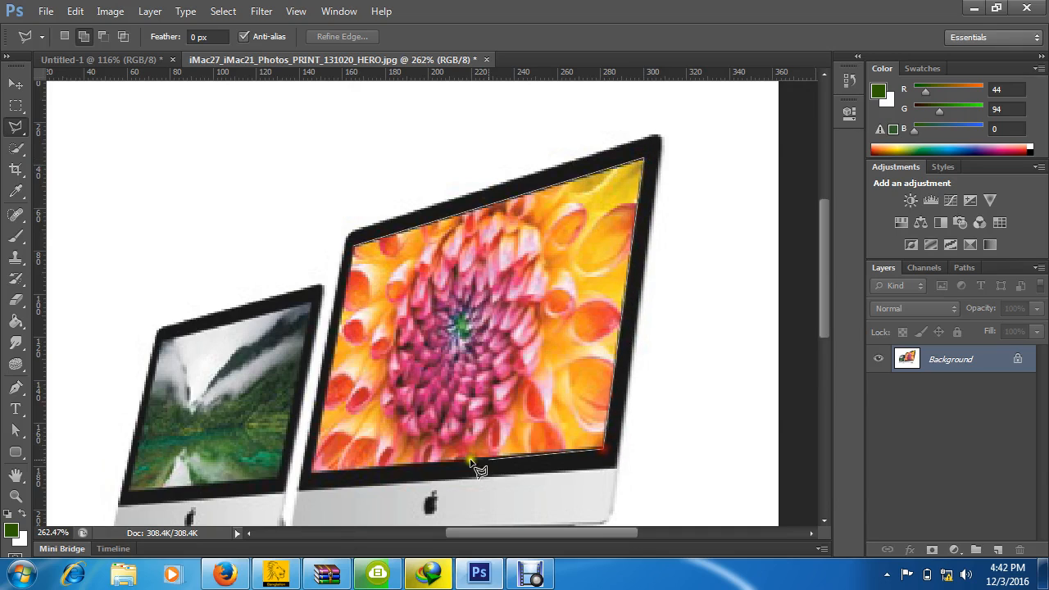
click(309, 474)
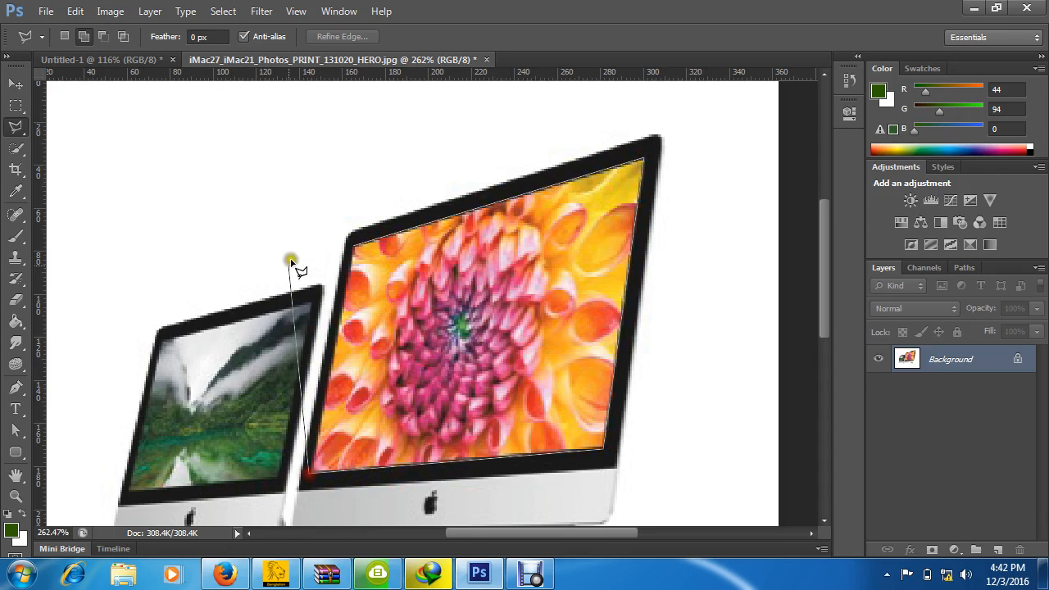
click(358, 250)
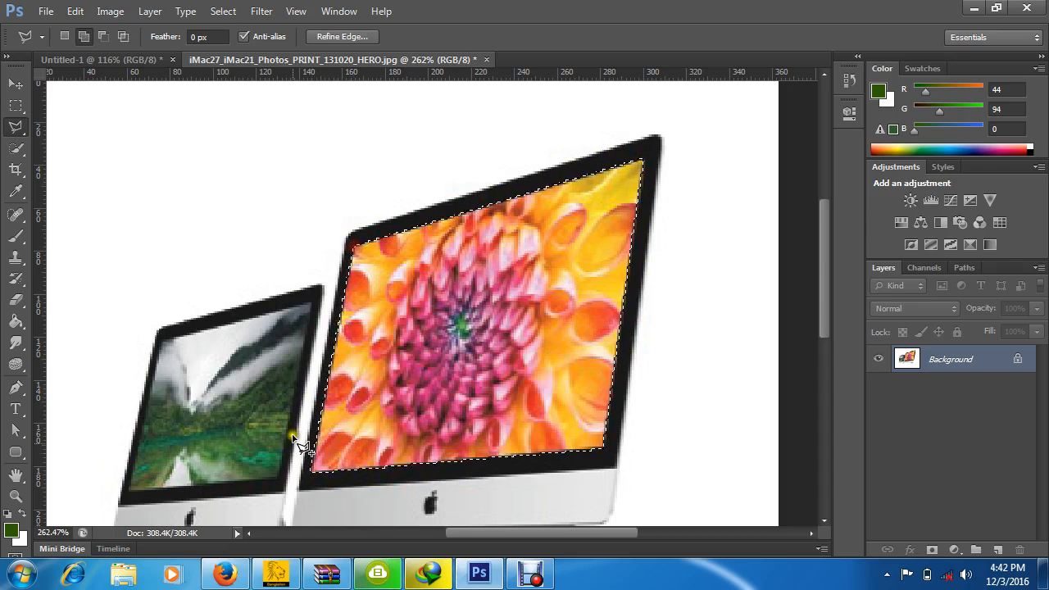
Set the foreground color to black (000000).
click(13, 528)
click(539, 473)
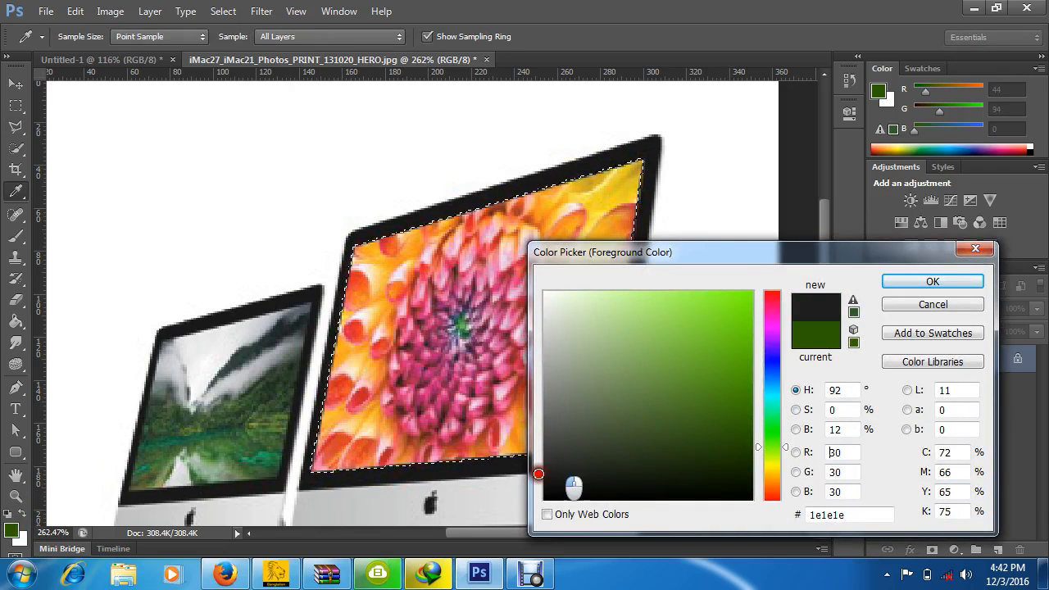
click(513, 485)
click(552, 477)
click(515, 507)
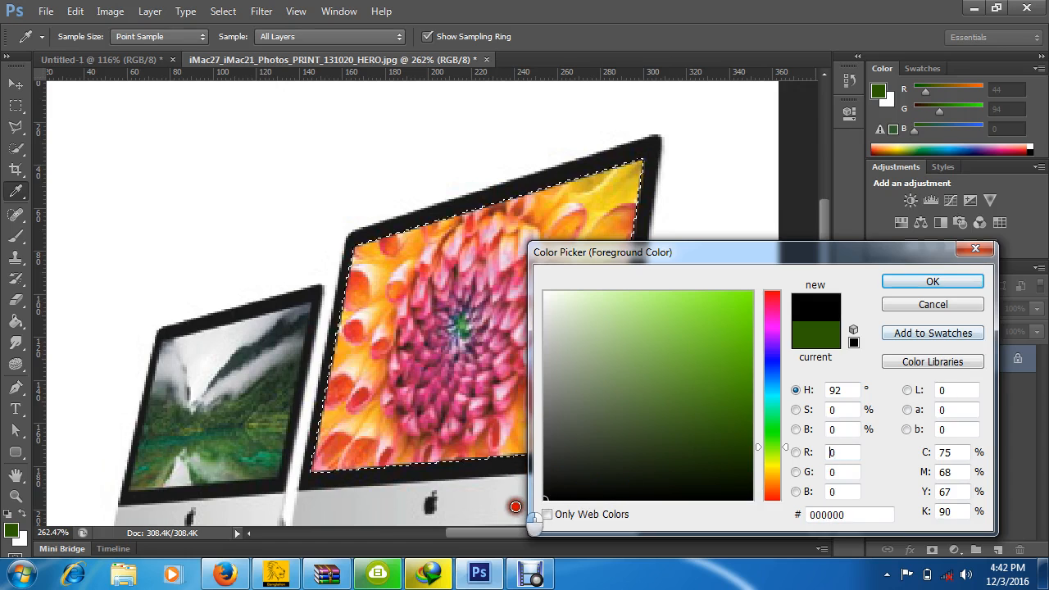
click(968, 283)
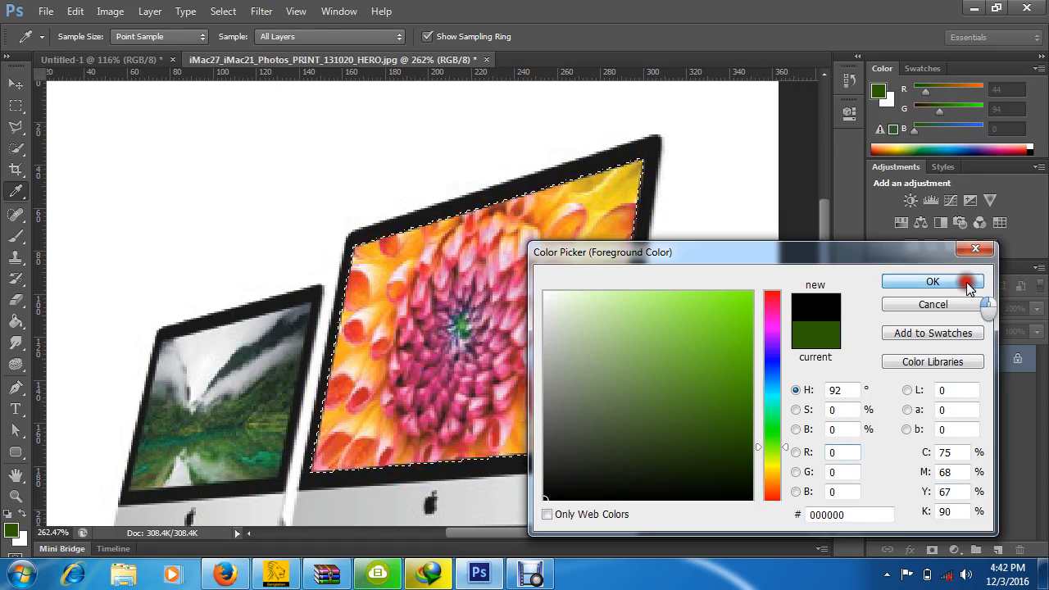
key(alt)
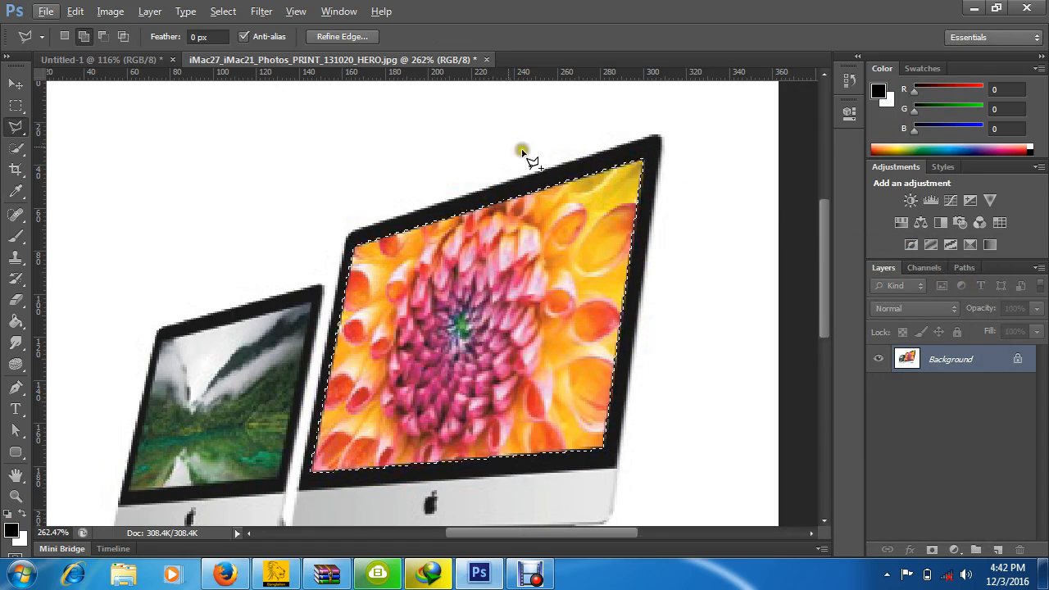
Fill several petal patches across the upper part of the large iMac's selected flower screen with black using the Paint Bucket tool.
click(13, 326)
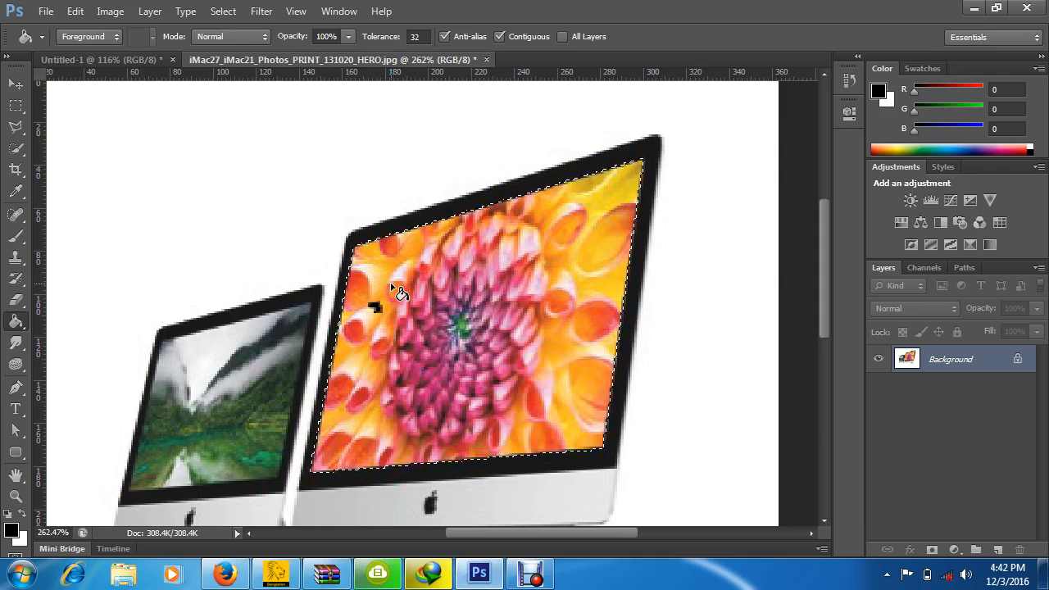
click(408, 323)
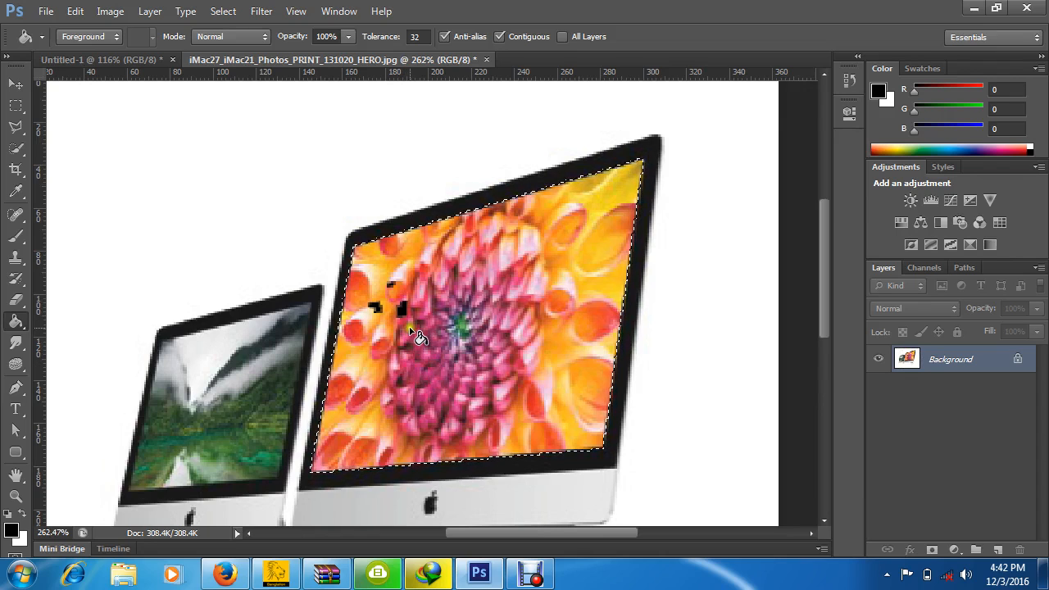
click(466, 291)
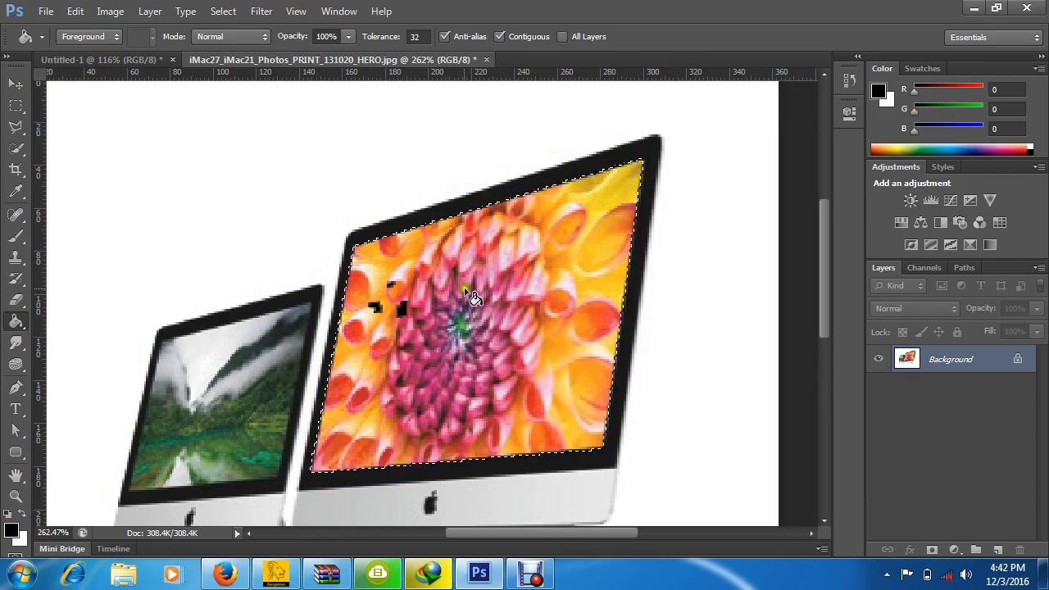
click(541, 267)
scroll(546, 251, up, 2)
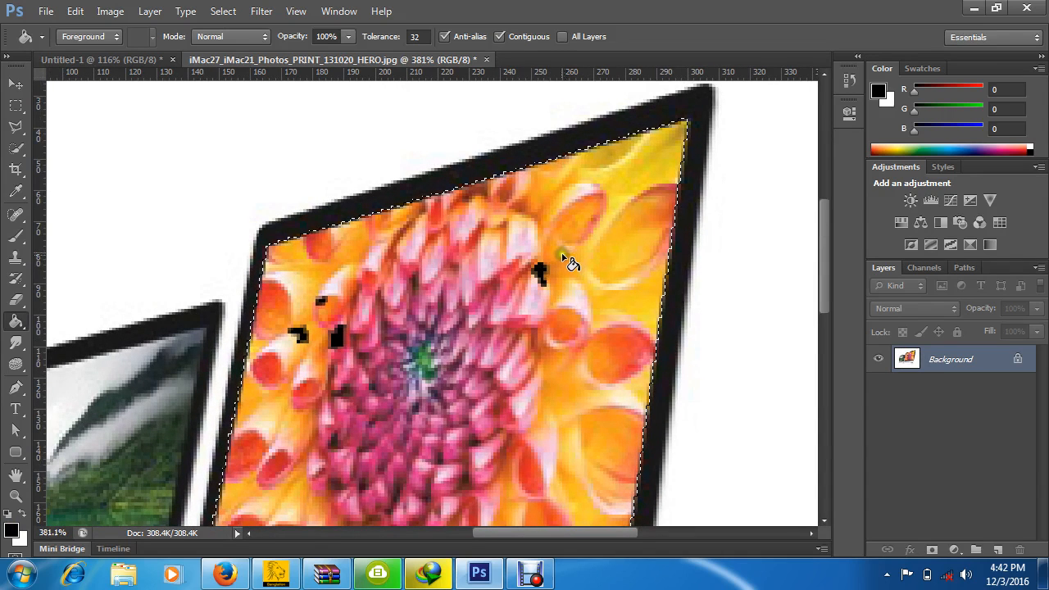
click(562, 254)
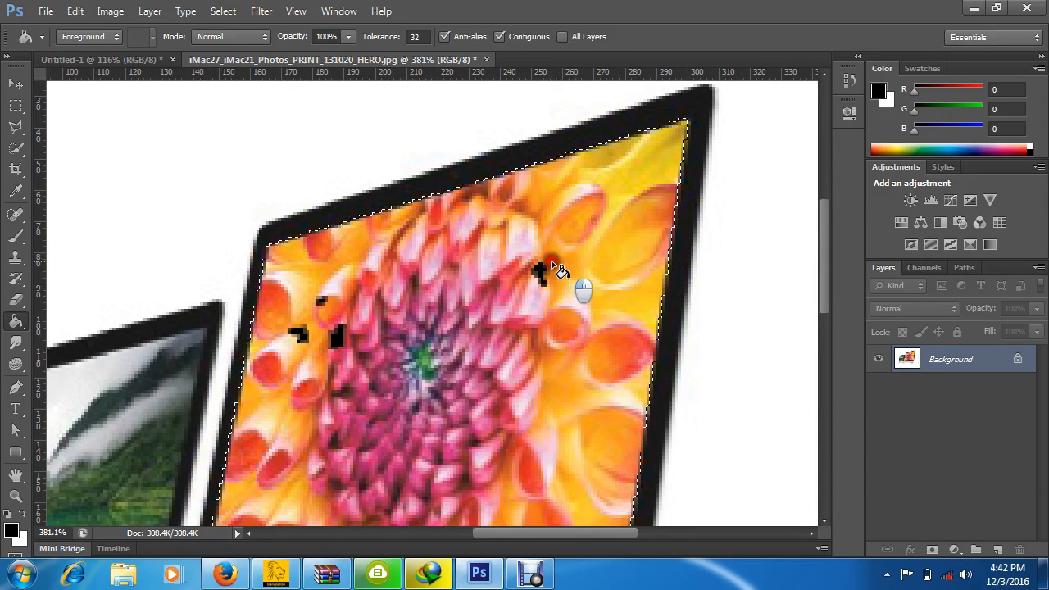
click(487, 264)
click(432, 264)
click(332, 280)
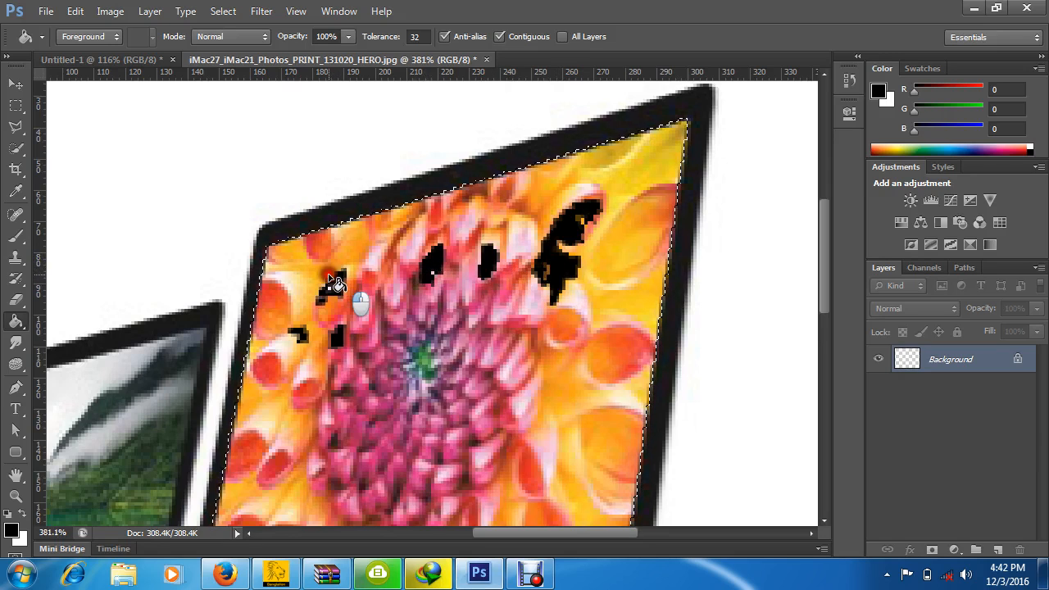
Fill more petals along the left side of the selected flower screen with black using the Paint Bucket.
click(332, 272)
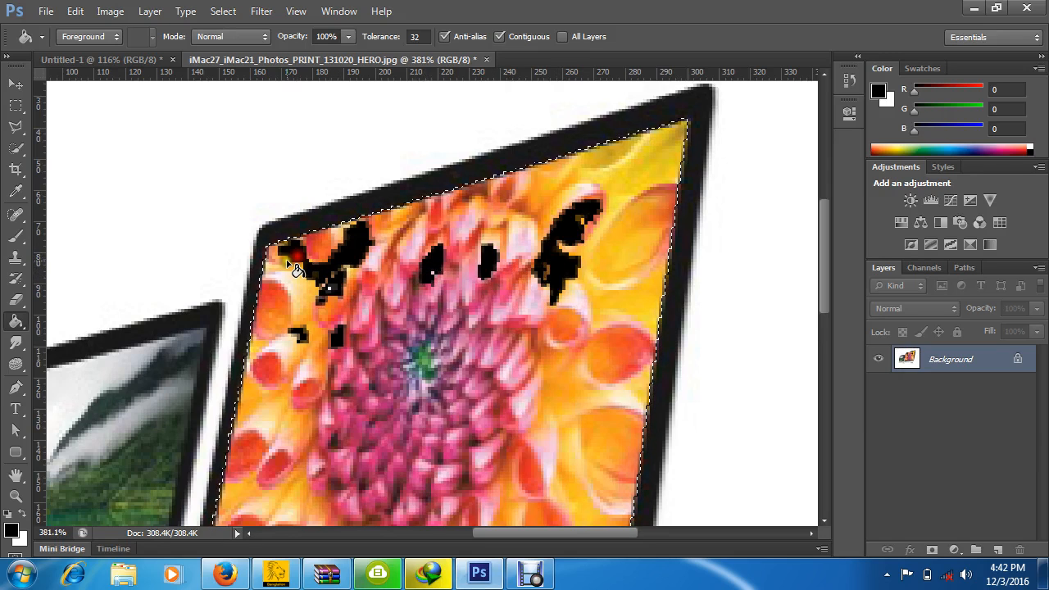
click(303, 299)
click(311, 315)
click(305, 352)
click(313, 395)
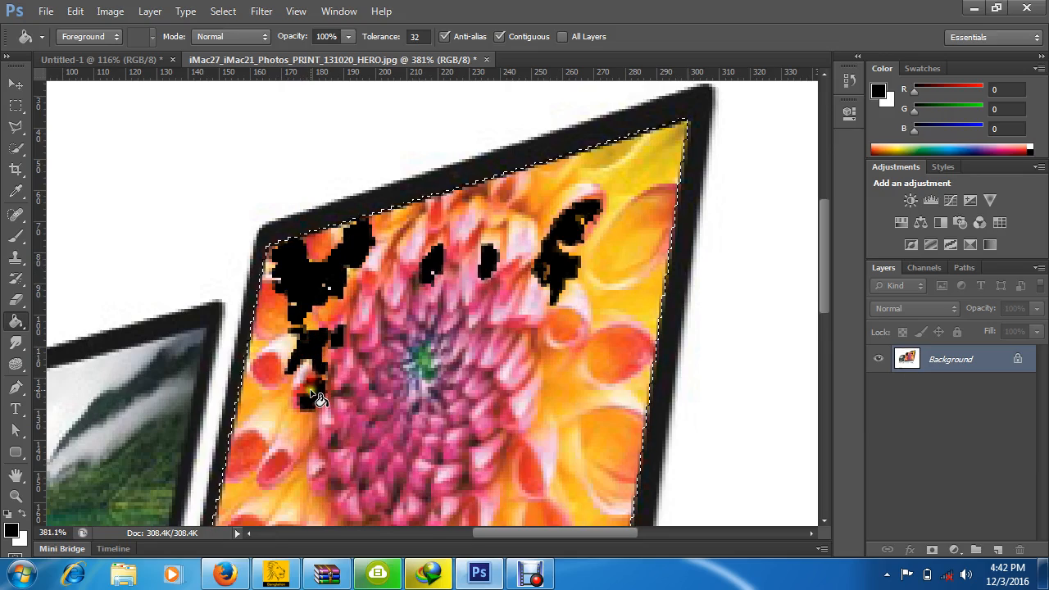
scroll(262, 368, up, 3)
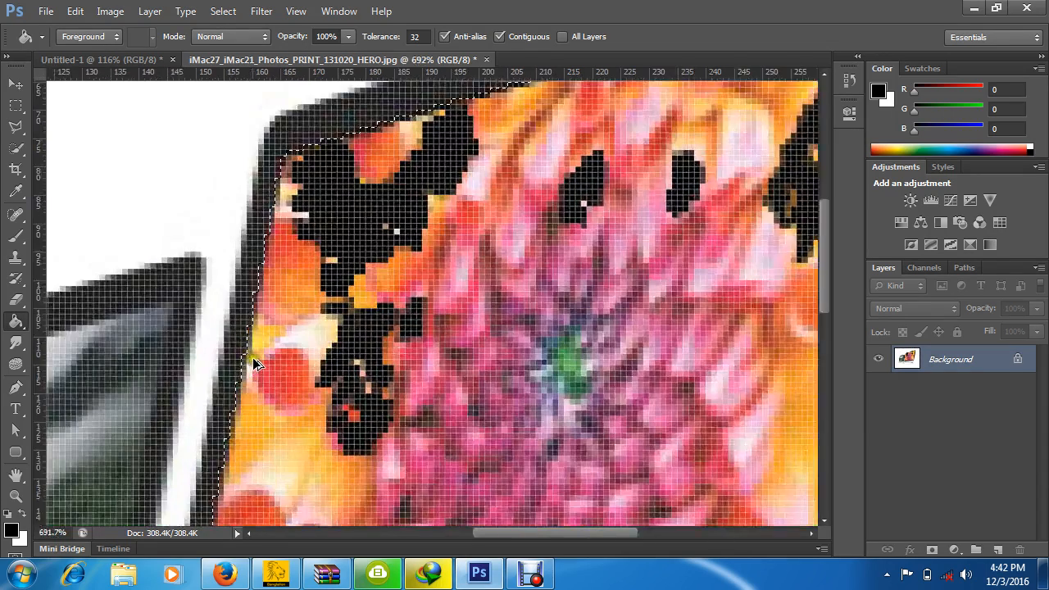
scroll(254, 364, up, 1)
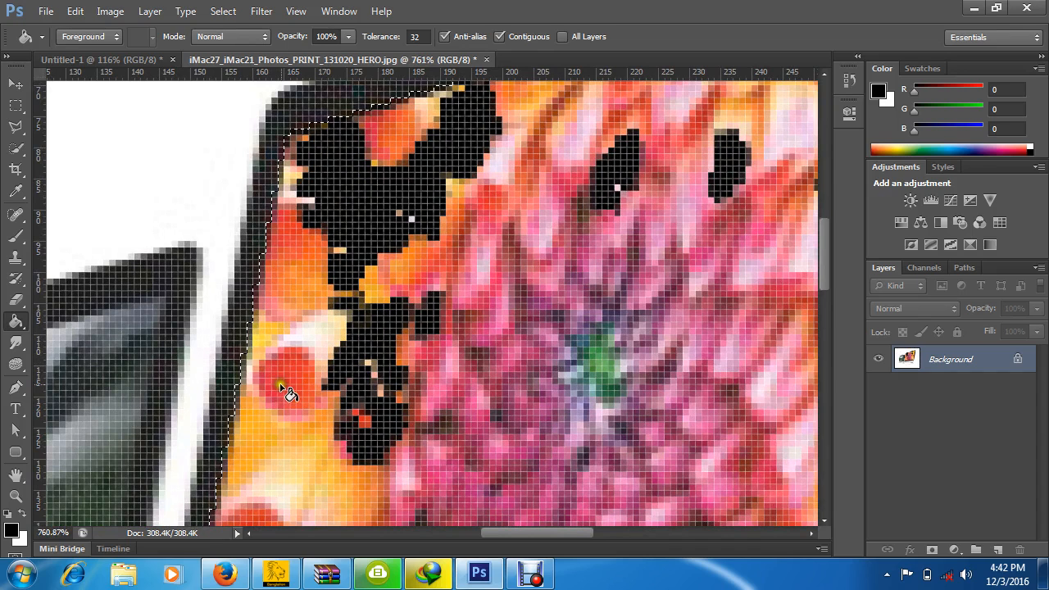
click(285, 378)
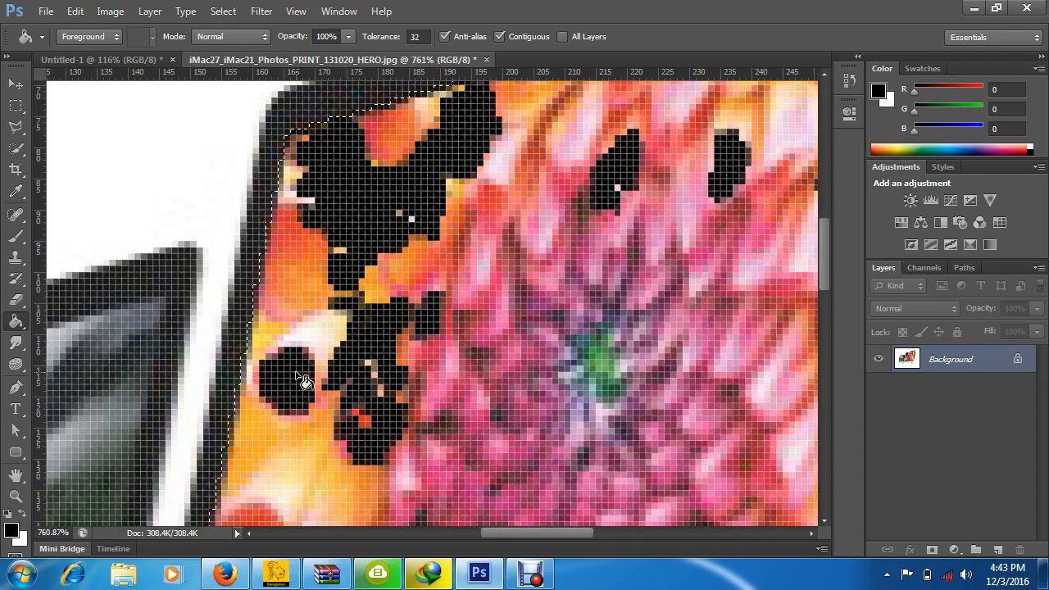
Examine the black-filled patches on the large iMac's screen up close and in the whole photo.
scroll(303, 379, down, 5)
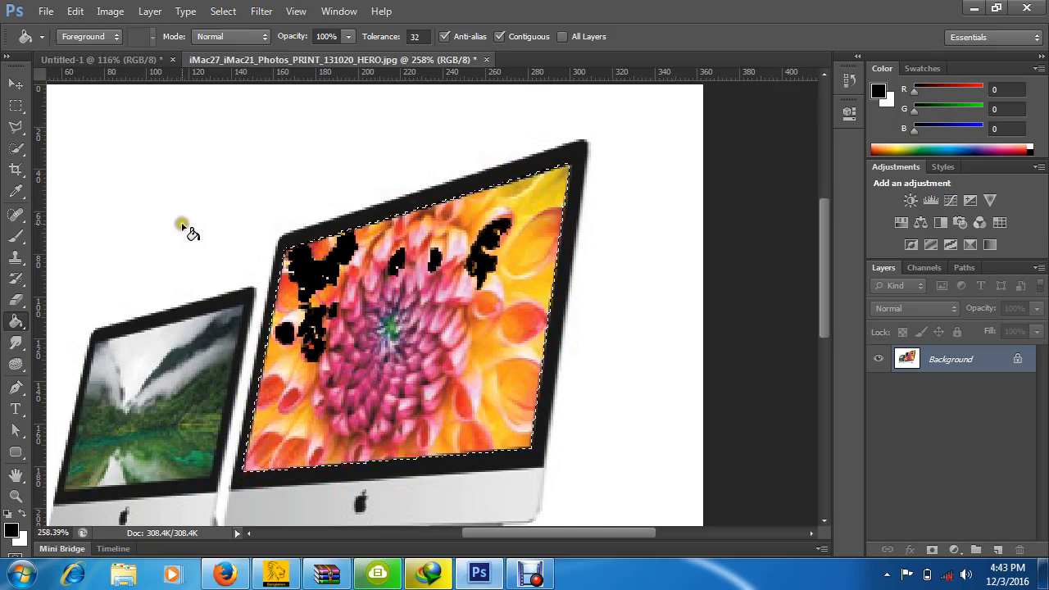
scroll(348, 250, up, 5)
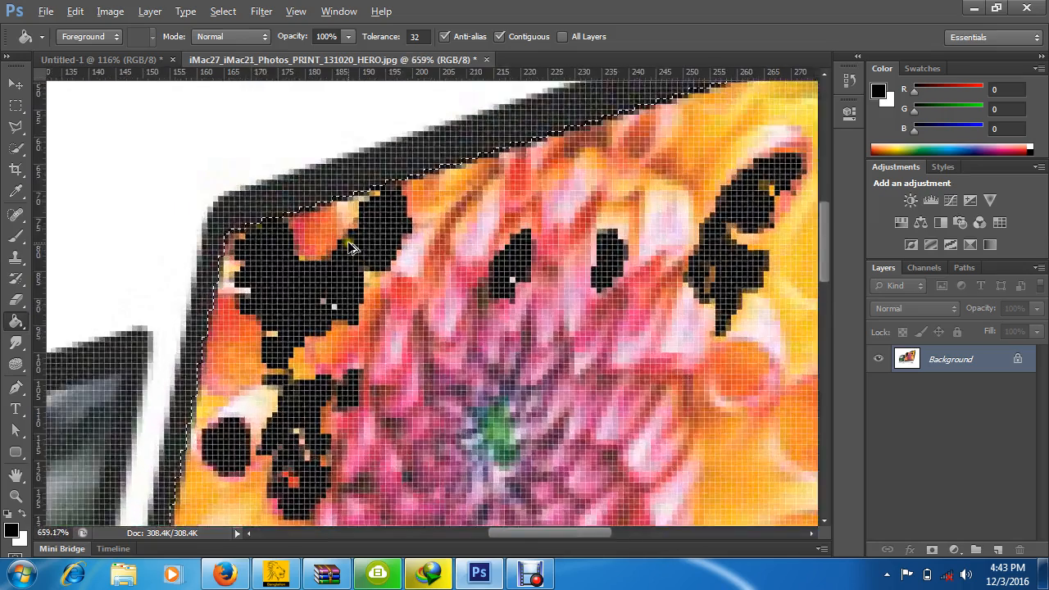
scroll(418, 289, down, 4)
scroll(418, 289, down, 5)
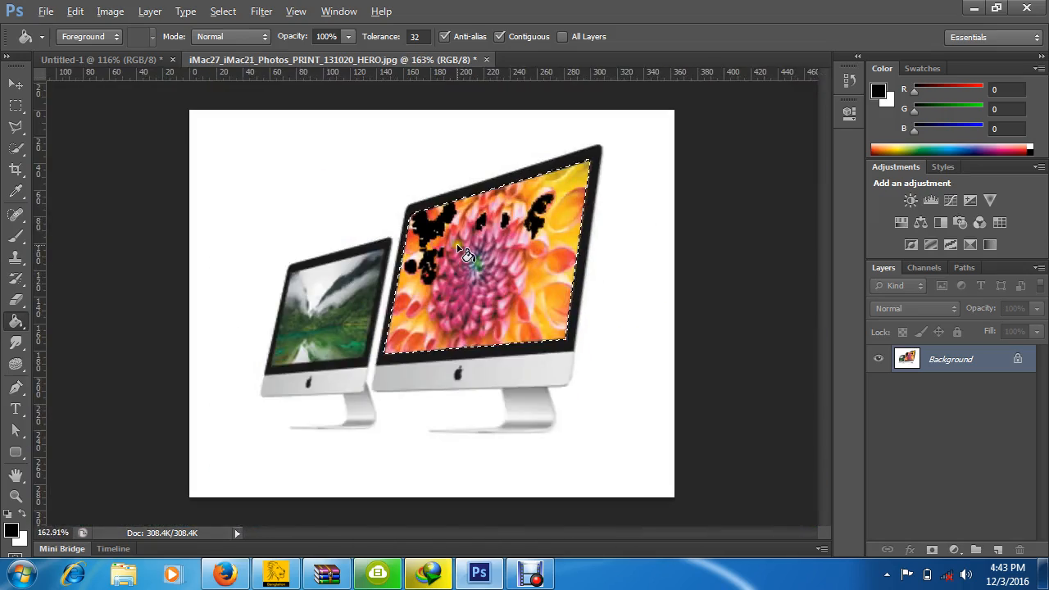
scroll(476, 244, up, 4)
scroll(473, 238, up, 3)
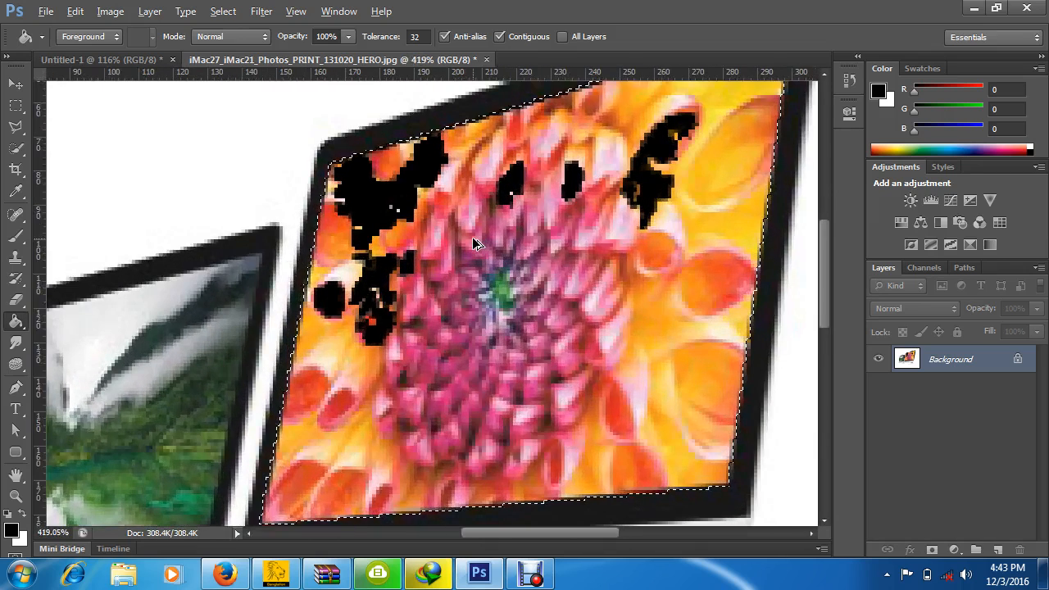
scroll(473, 239, down, 4)
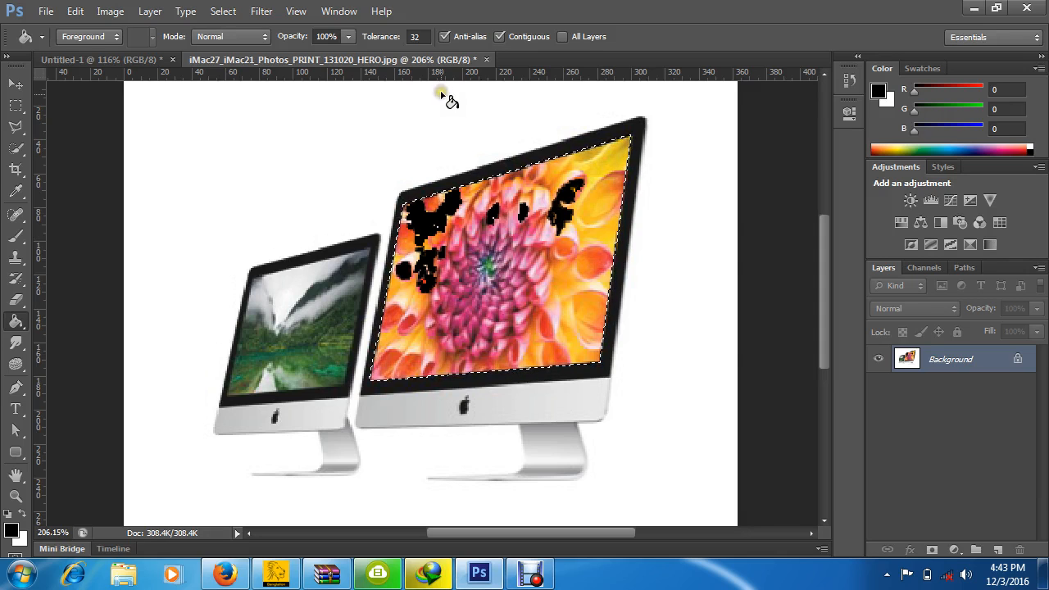
Check the foreground color in the Color Picker and inspect the lower part of the flower screen and its frame.
click(12, 531)
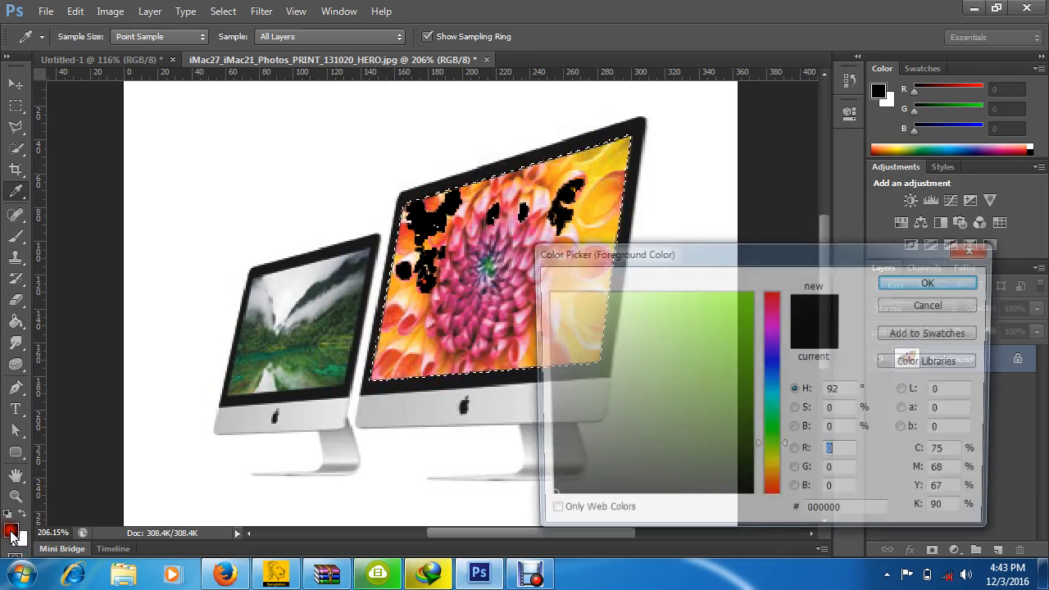
click(911, 302)
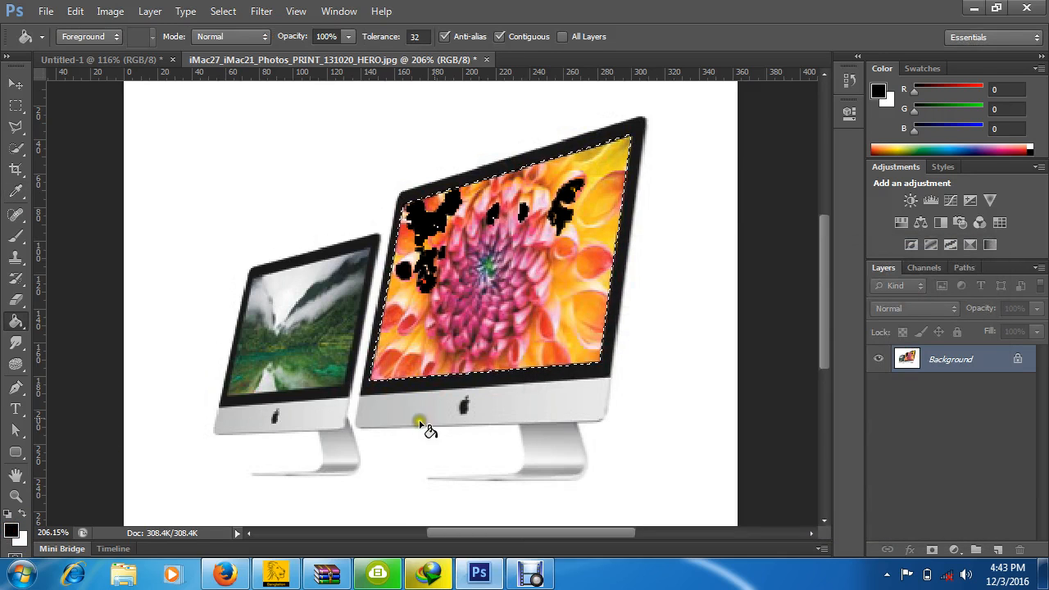
scroll(421, 429, up, 3)
scroll(412, 404, down, 2)
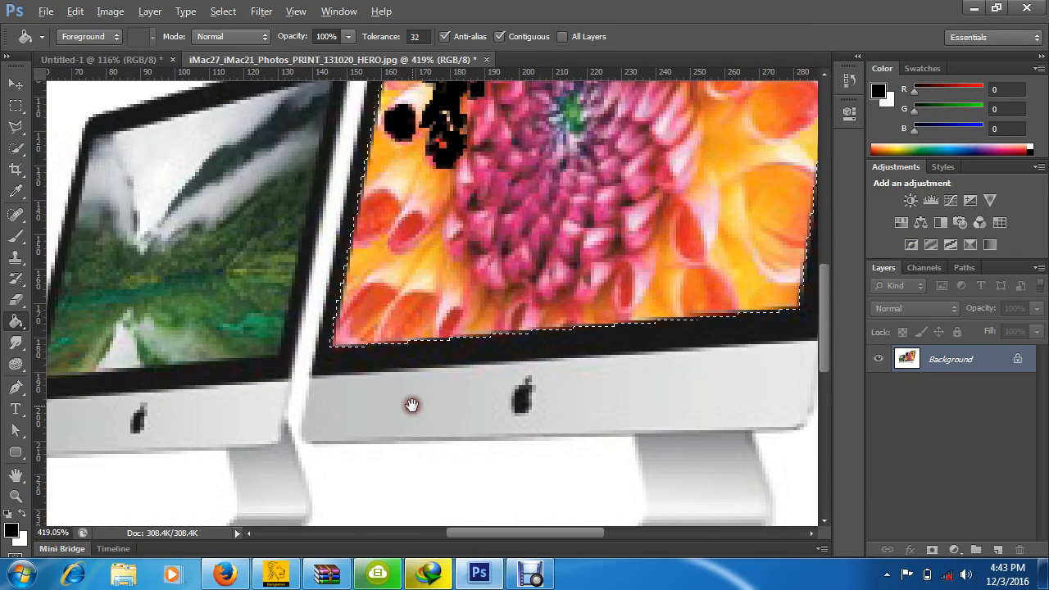
scroll(398, 401, up, 3)
scroll(361, 394, down, 3)
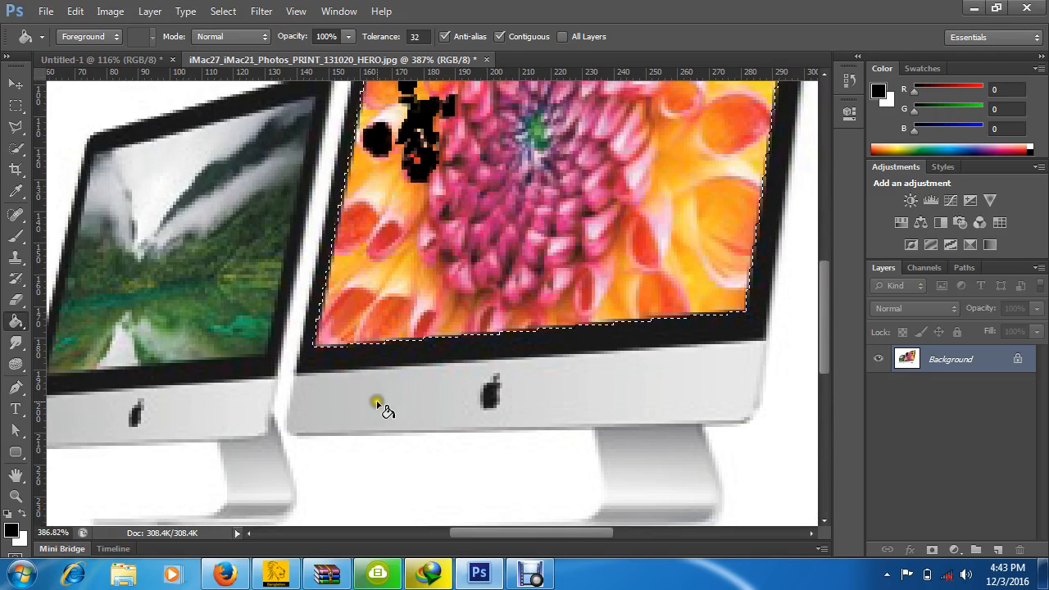
scroll(677, 304, up, 3)
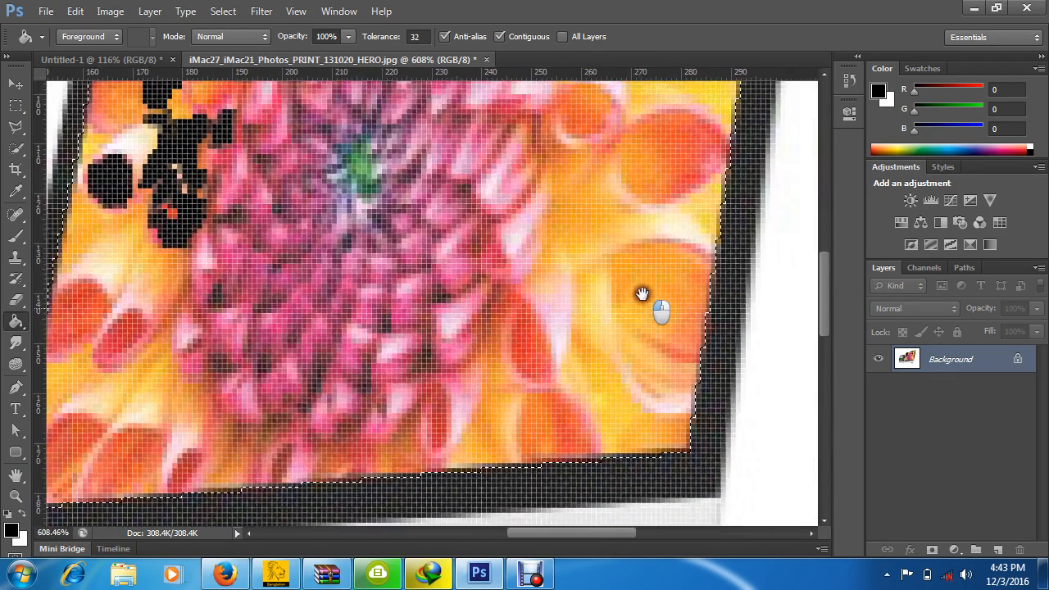
drag(642, 294, 632, 305)
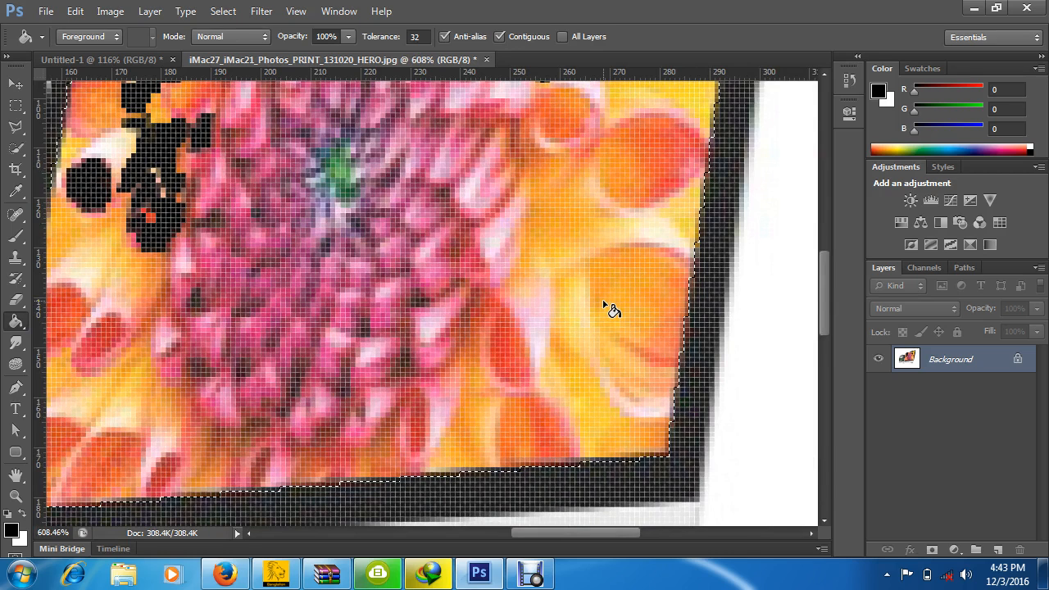
scroll(564, 241, down, 6)
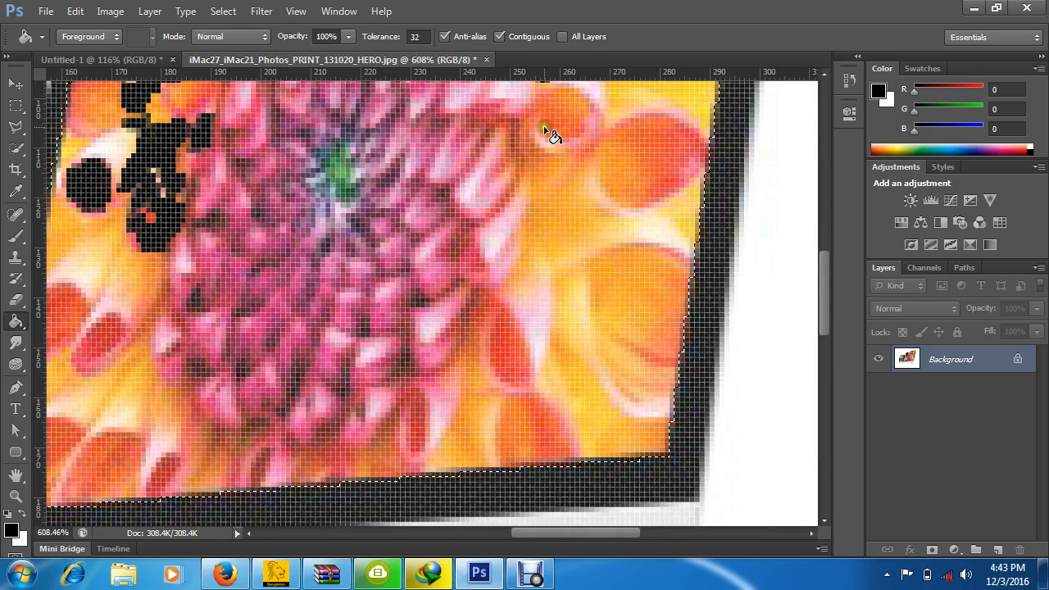
scroll(524, 183, down, 1)
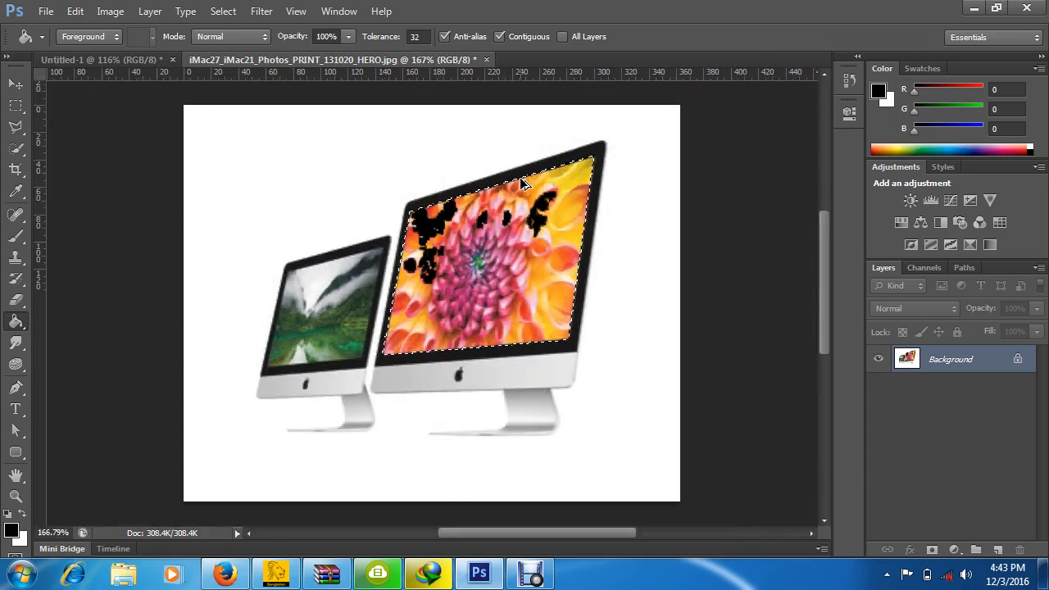
Point out the Paint Bucket among the fill tools and review the black foreground color (000000) in the Color Picker.
right_click(16, 321)
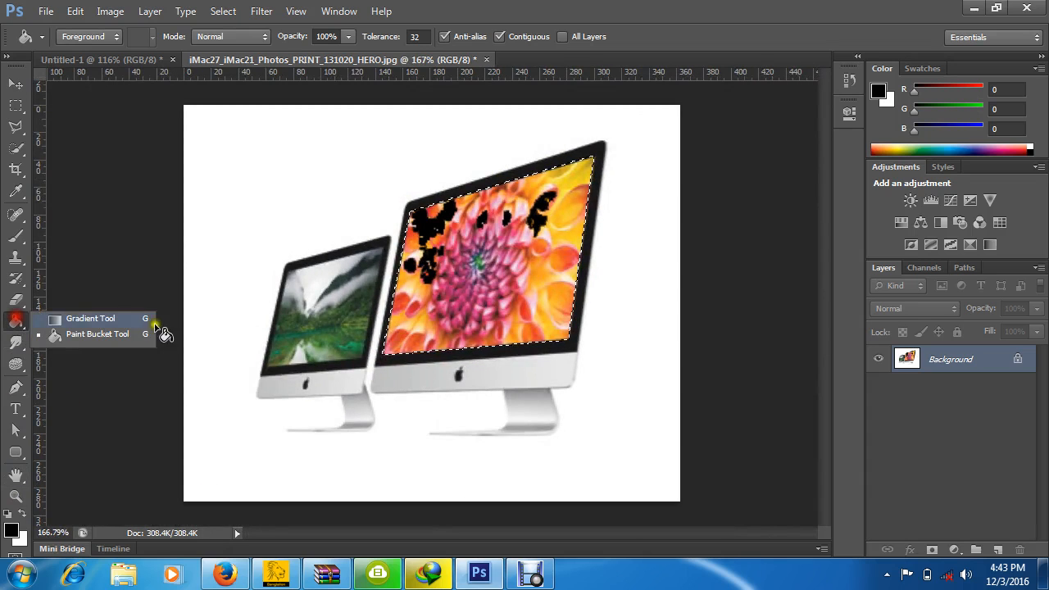
click(138, 335)
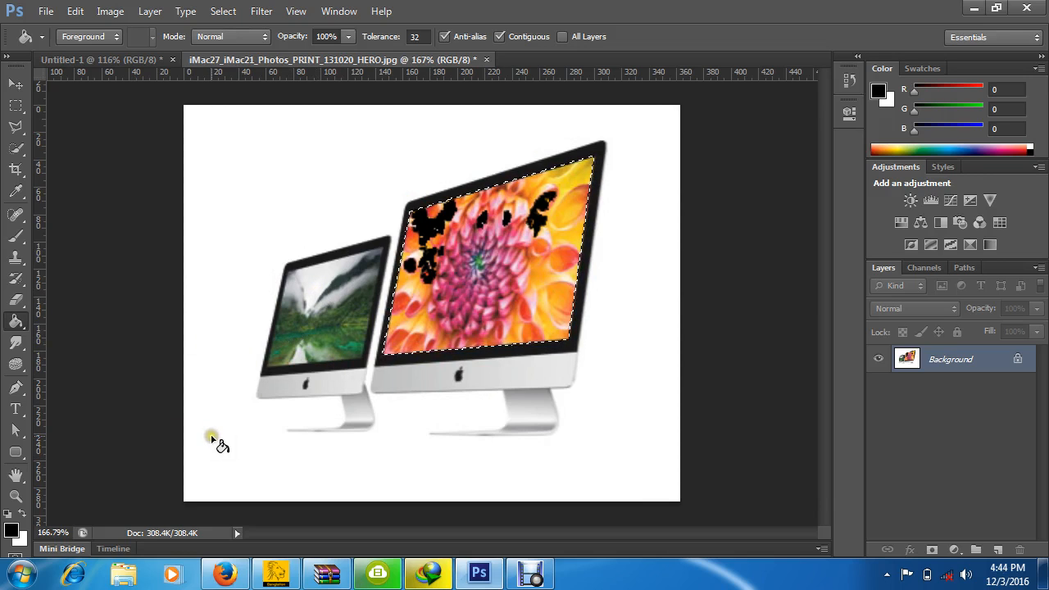
click(16, 531)
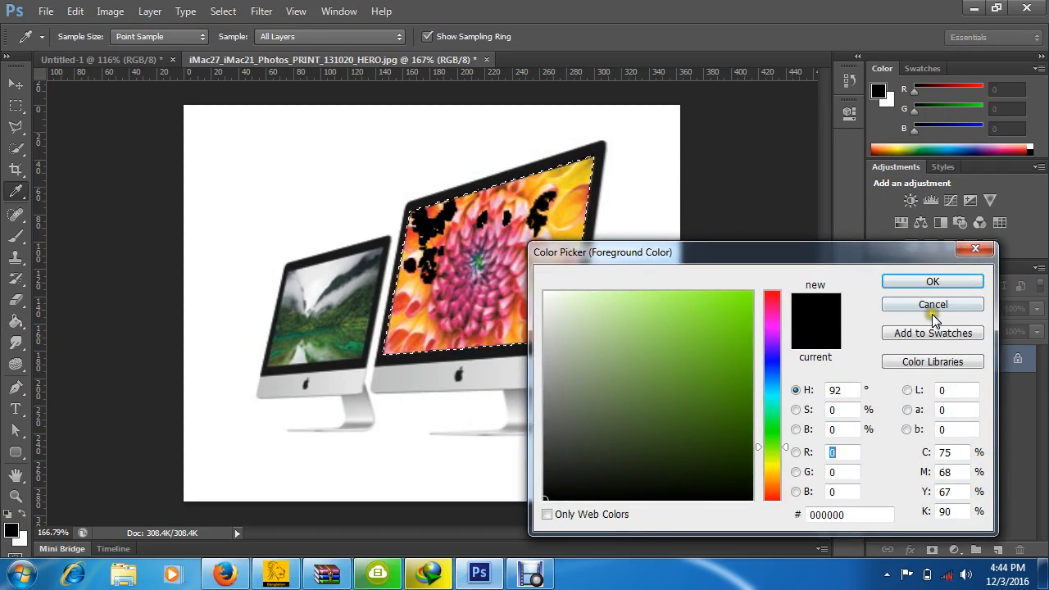
click(932, 304)
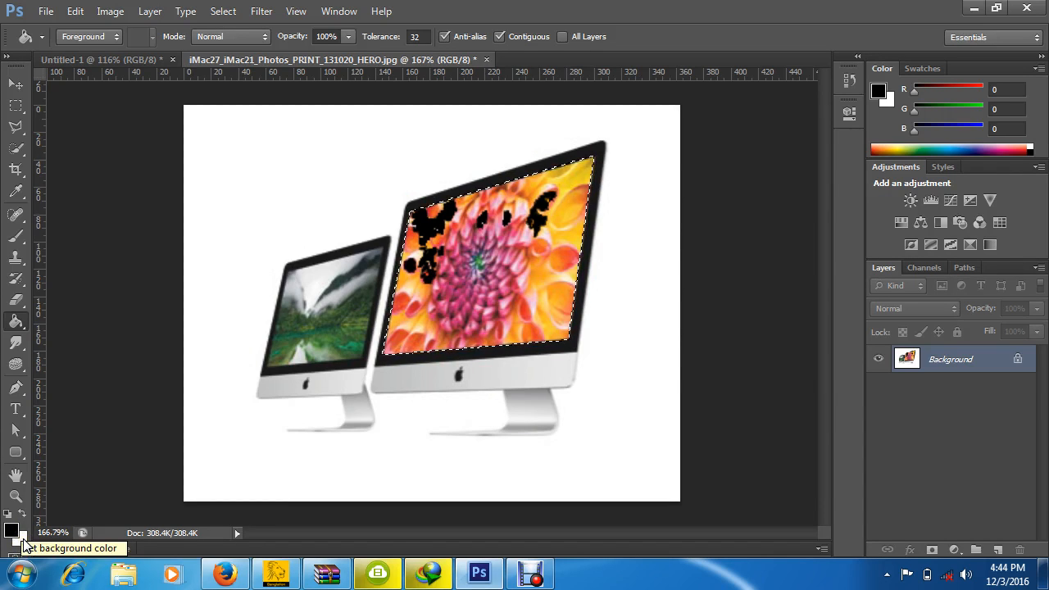
click(12, 529)
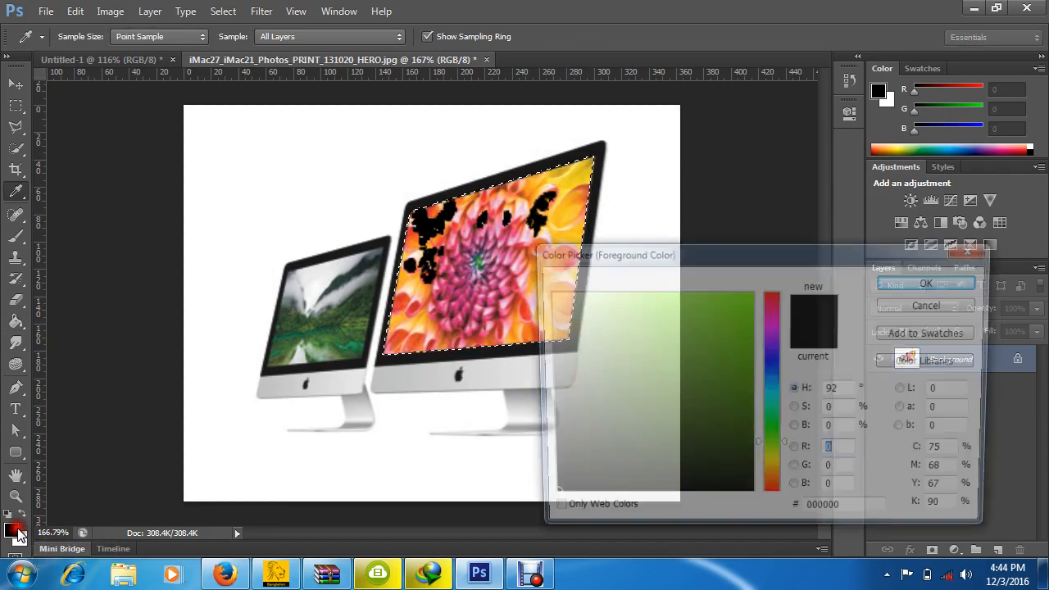
mouse_move(632, 398)
mouse_down()
mouse_move(757, 462)
mouse_move(621, 519)
mouse_move(613, 510)
mouse_up()
click(975, 278)
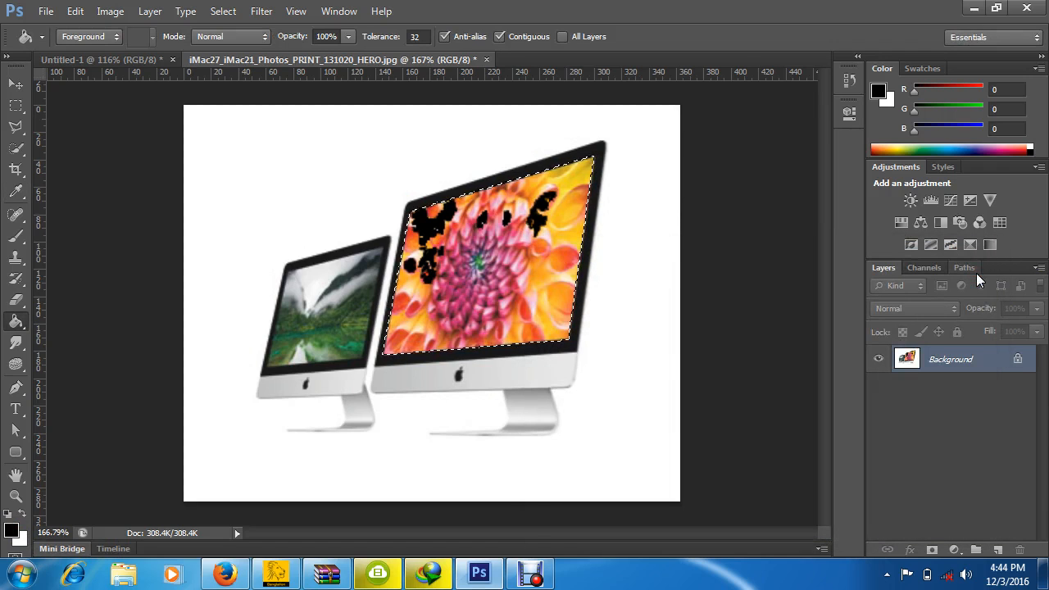
key(alt+BackSpace)
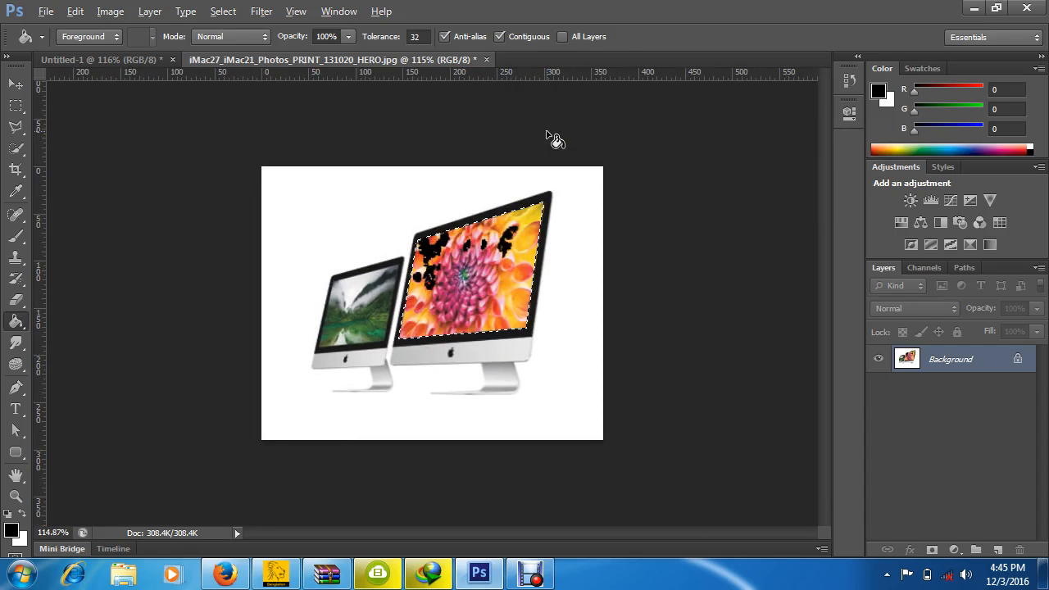
In the blank Untitled-1 document, create a circular selection about 230 px in diameter near the canvas center with the Elliptical Marquee tool.
click(151, 61)
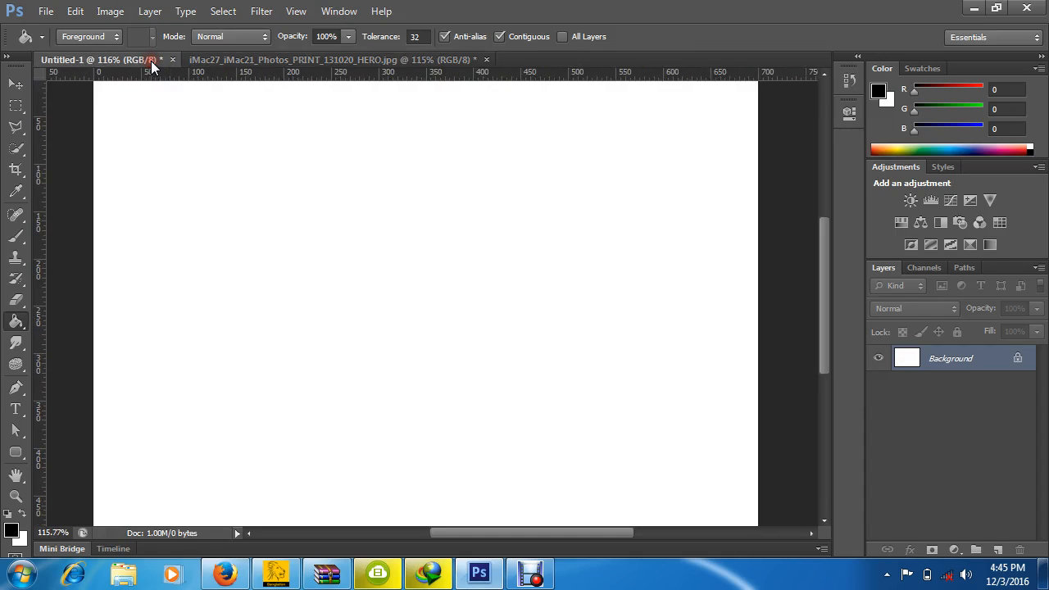
scroll(386, 206, up, 1)
scroll(388, 188, down, 3)
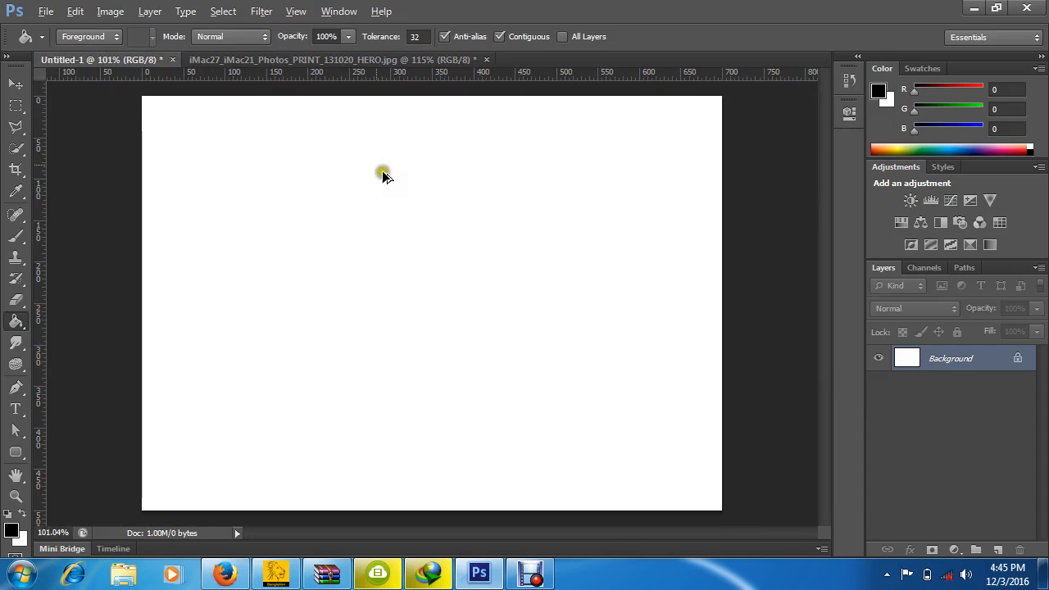
click(15, 89)
click(15, 105)
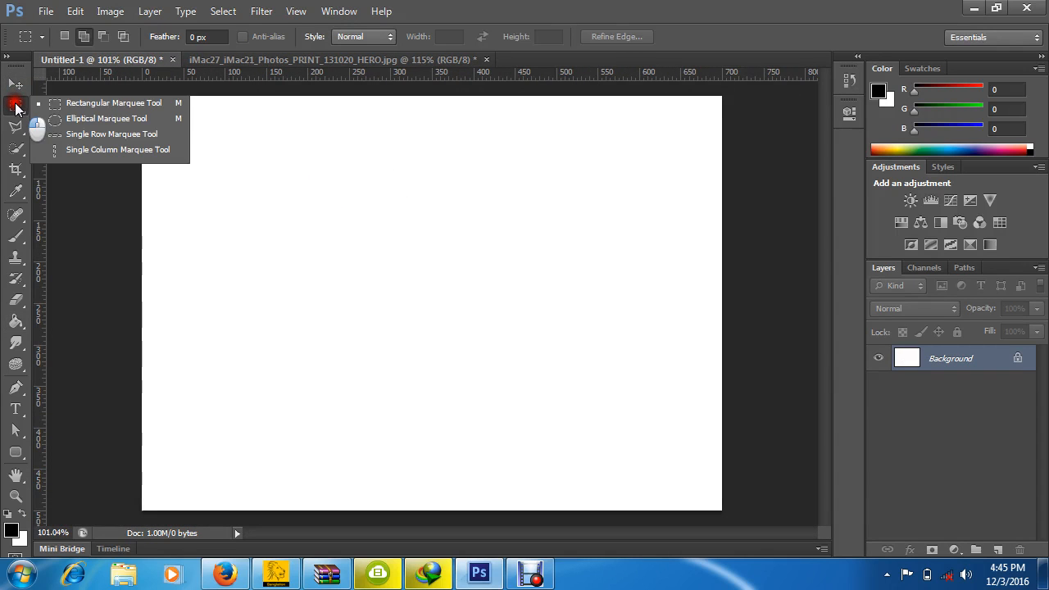
click(57, 122)
drag(379, 182, 569, 369)
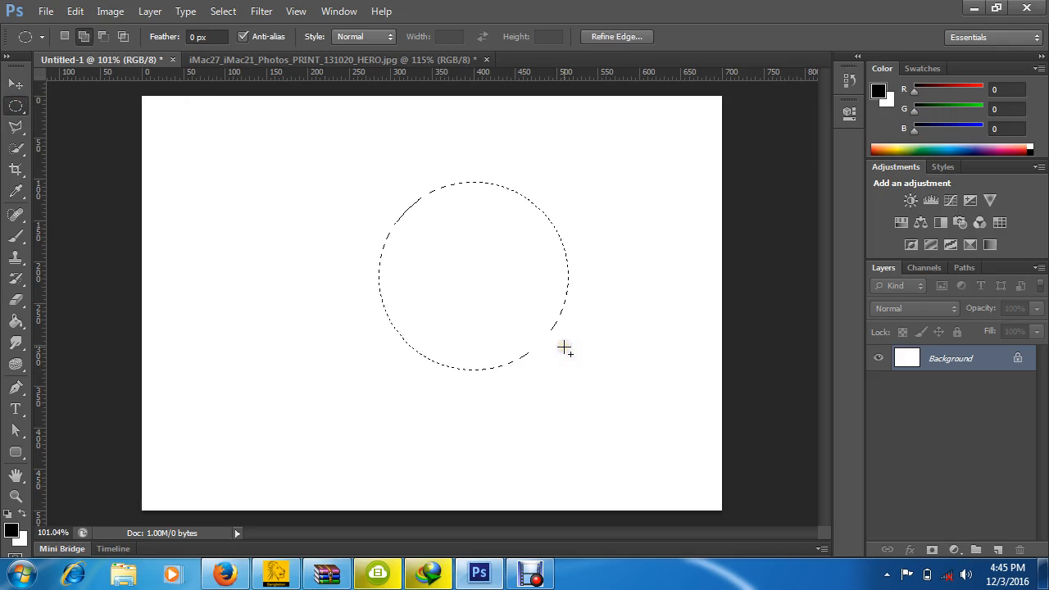
Set the foreground color to blue 062a9f and fill the circular selection using the Paint Bucket.
click(20, 321)
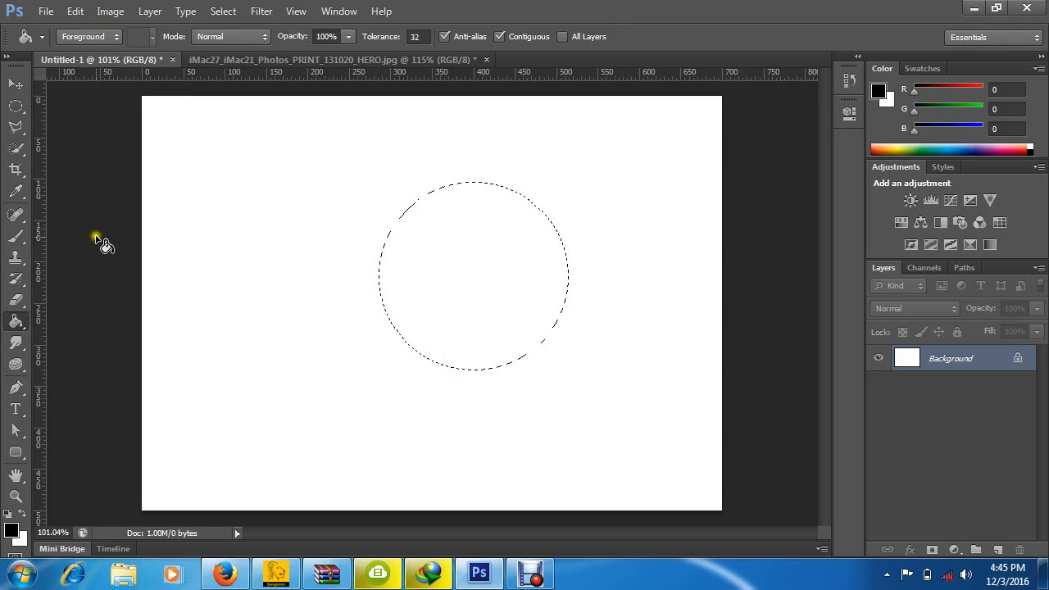
click(12, 529)
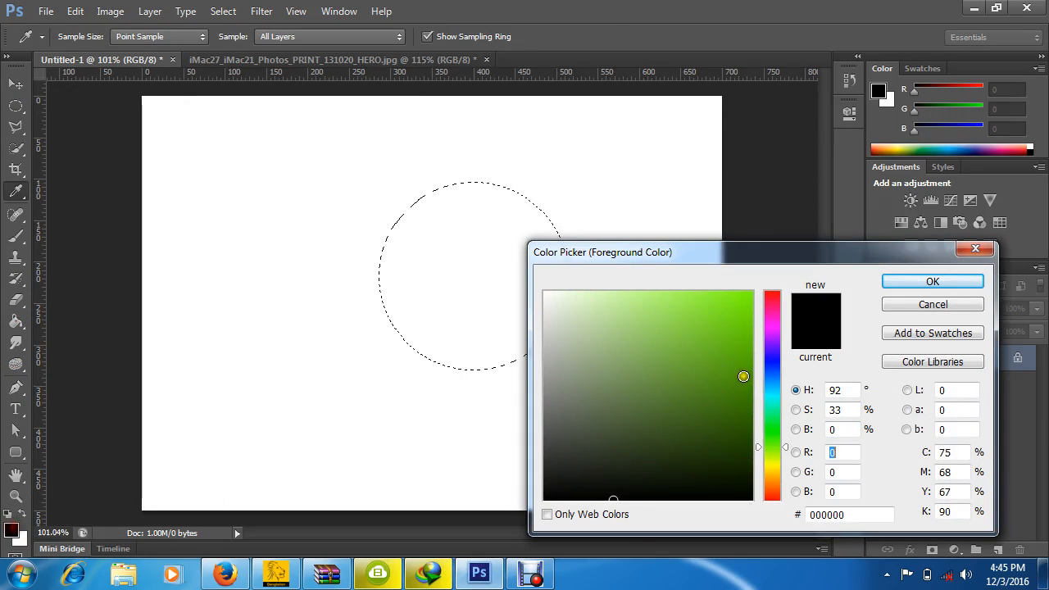
drag(769, 447, 745, 373)
click(746, 373)
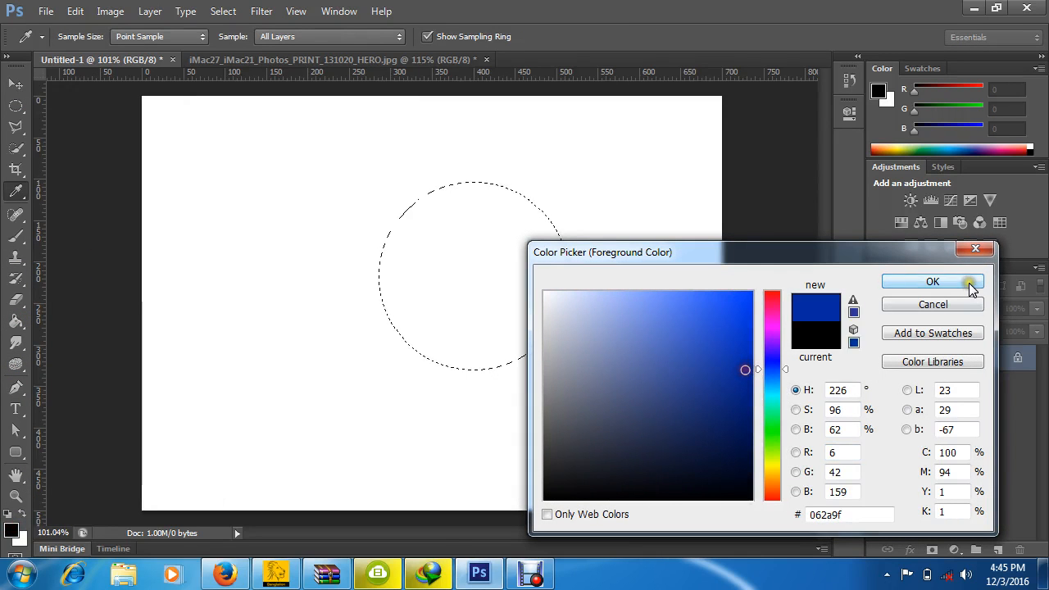
click(967, 282)
click(441, 260)
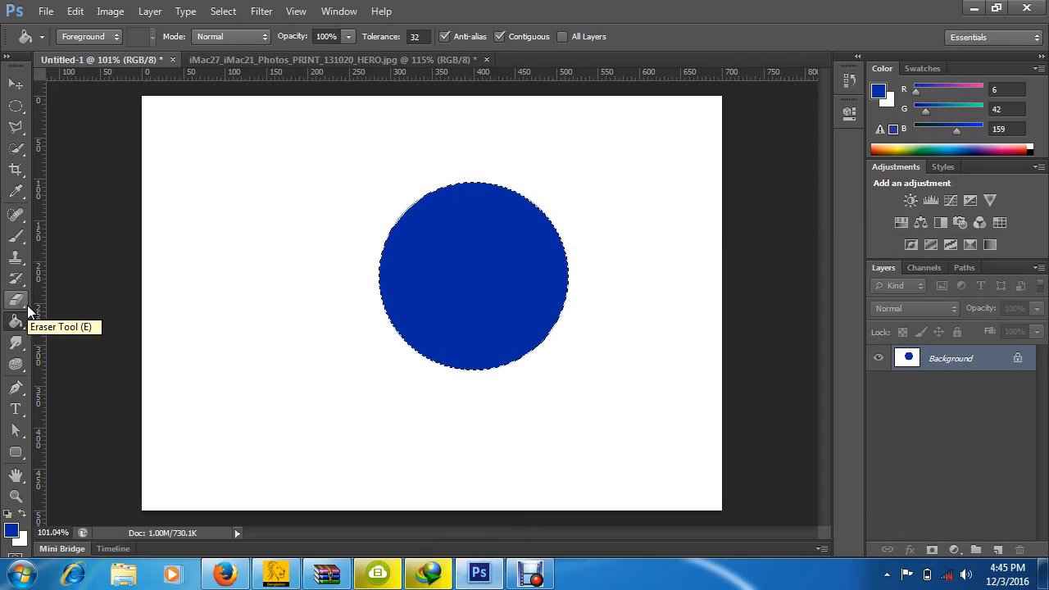
Undo the blue fill of the circular selection.
key(ctrl+z)
scroll(471, 299, down, 1)
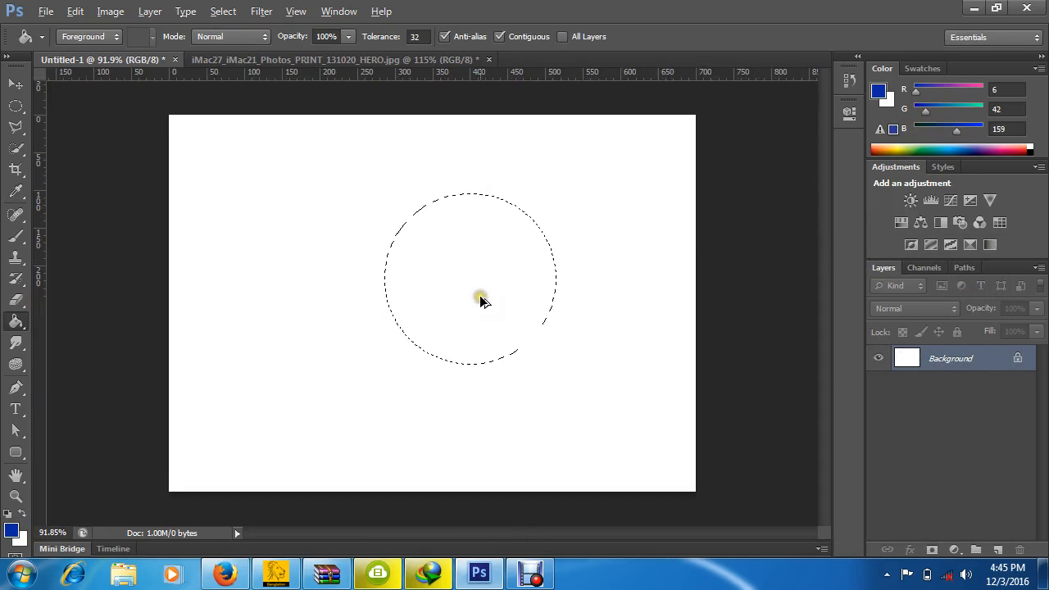
scroll(531, 325, up, 1)
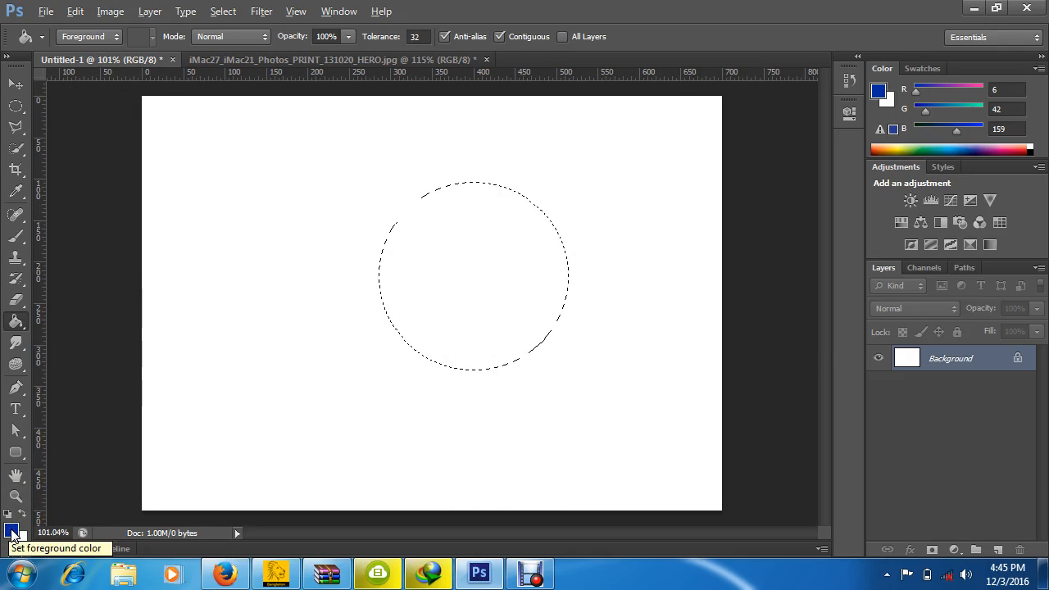
key(alt+BackSpace)
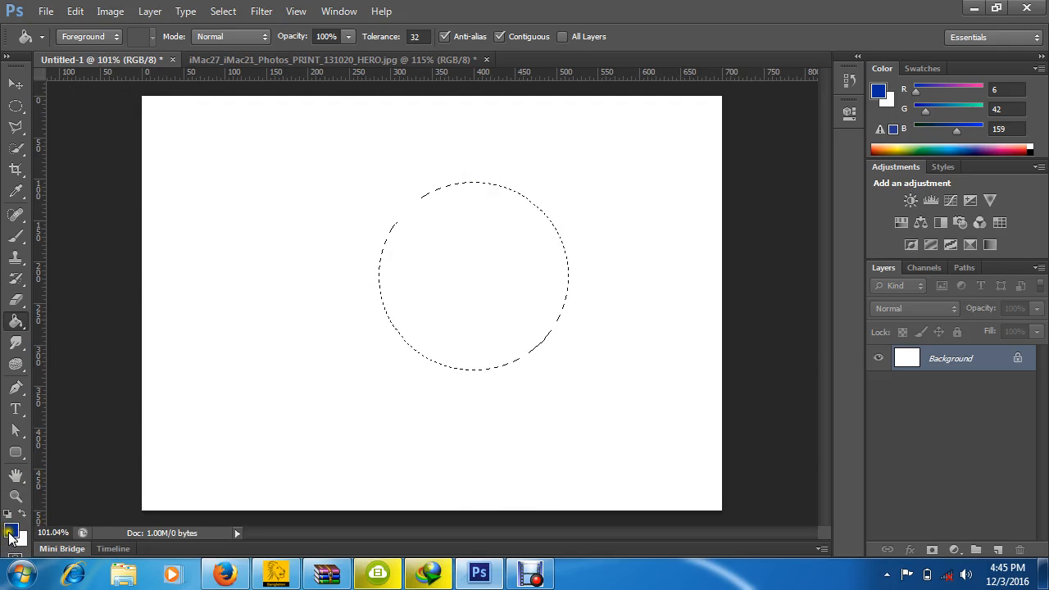
Set the foreground color to light green 9ed437 and fill the circular selection with it.
click(11, 531)
click(752, 439)
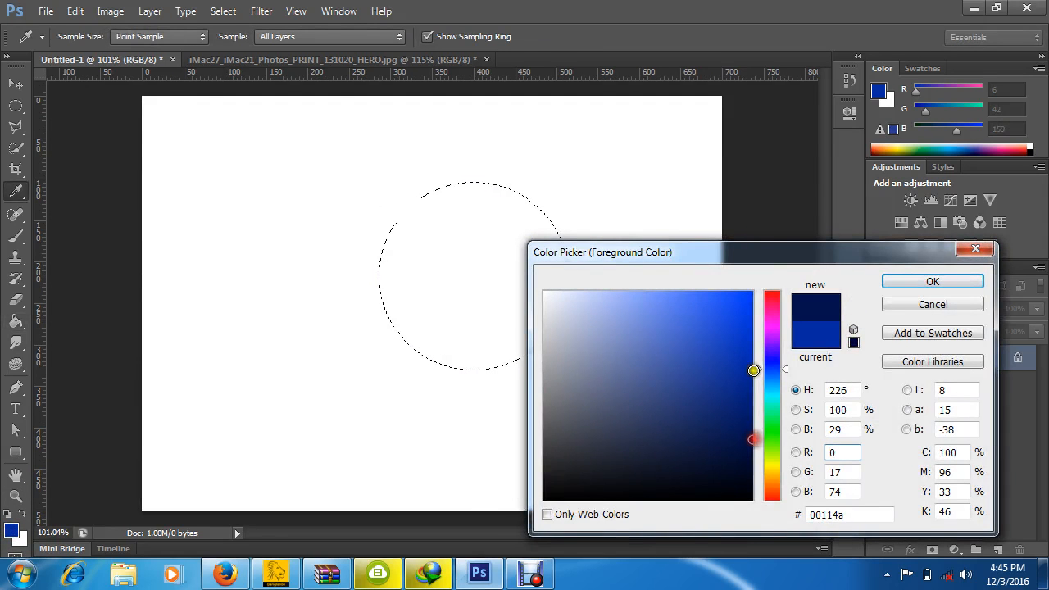
click(683, 432)
click(773, 453)
mouse_move(721, 445)
mouse_down()
mouse_move(718, 330)
mouse_move(721, 349)
mouse_move(698, 327)
mouse_up()
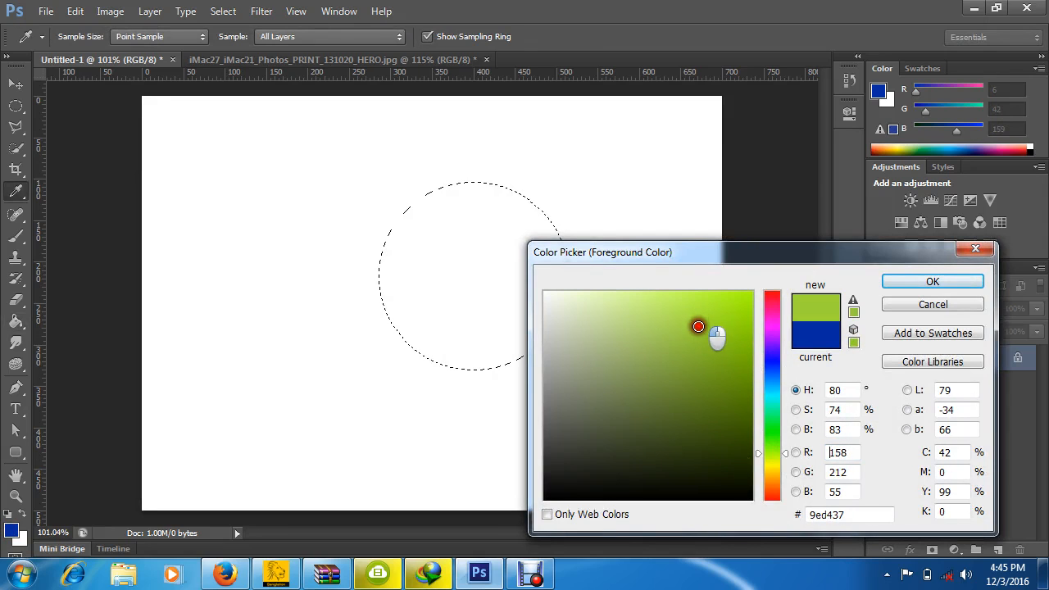
click(928, 282)
key(g)
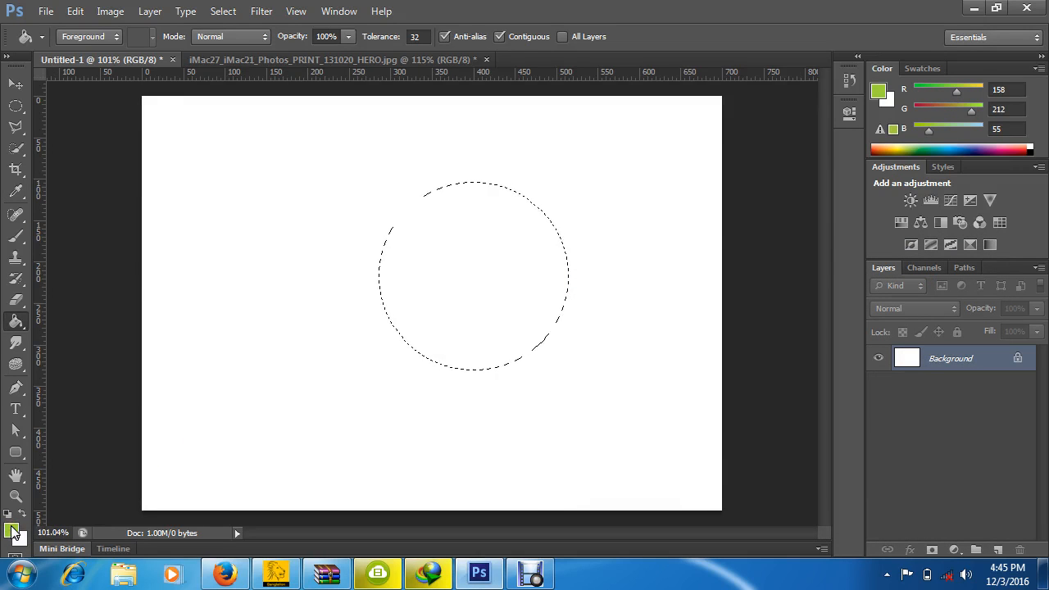
key(alt+BackSpace)
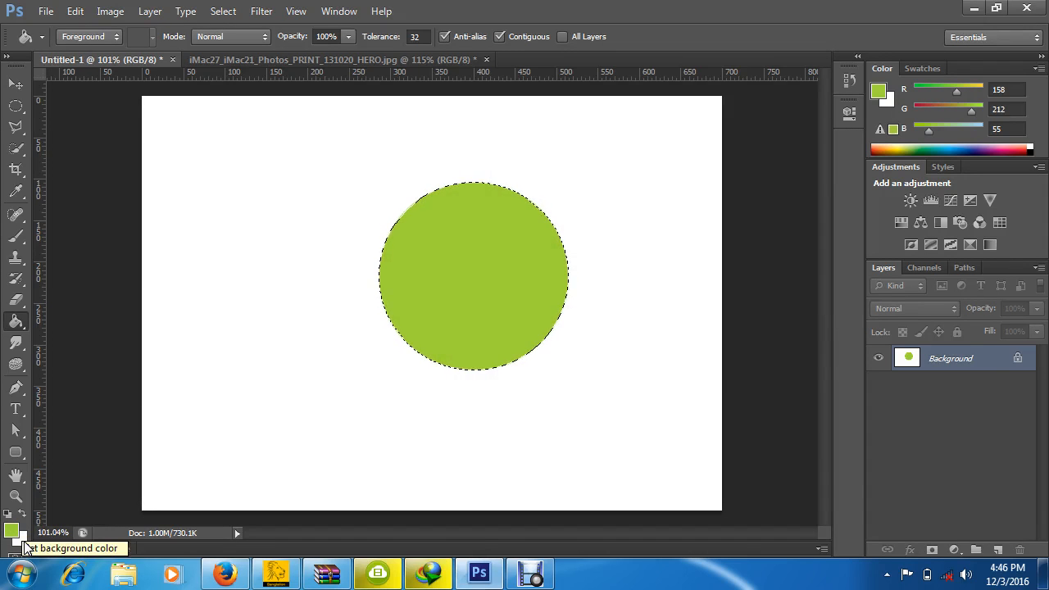
Set the background color to dark red 350000.
click(22, 541)
click(753, 456)
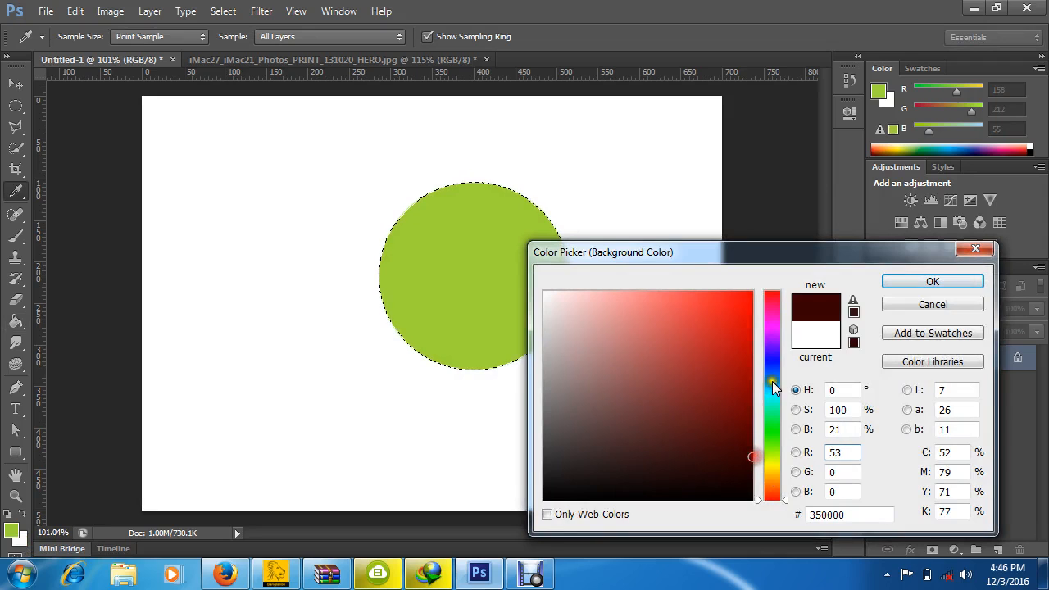
click(910, 282)
key(g)
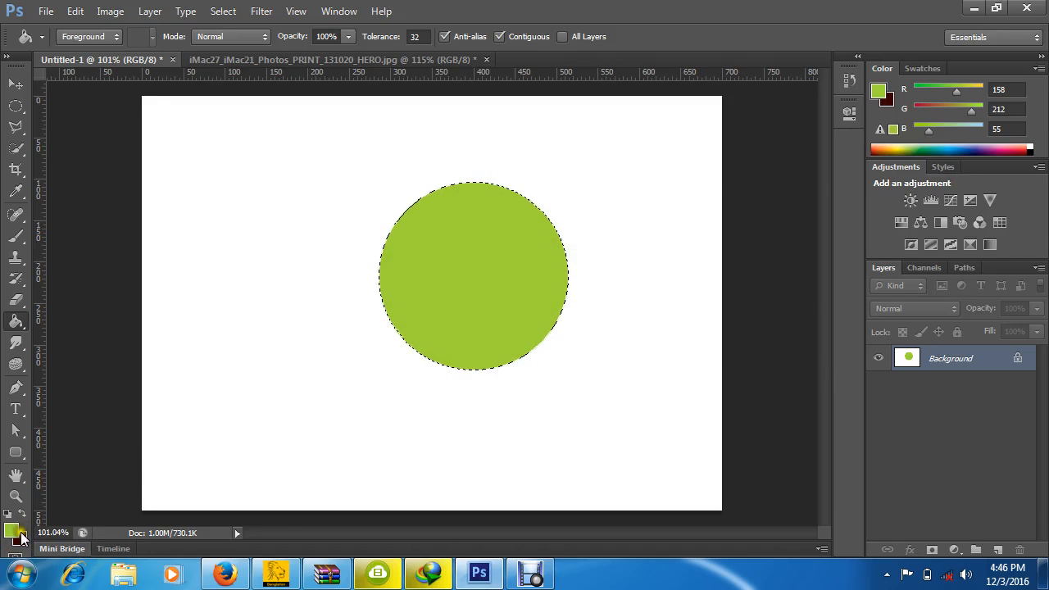
click(494, 220)
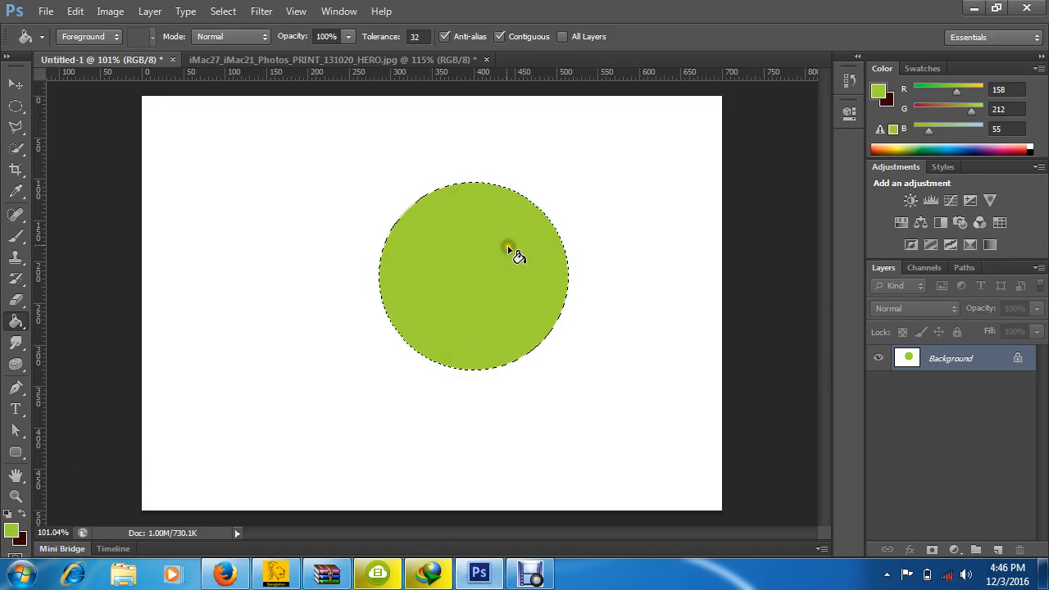
click(471, 246)
click(173, 362)
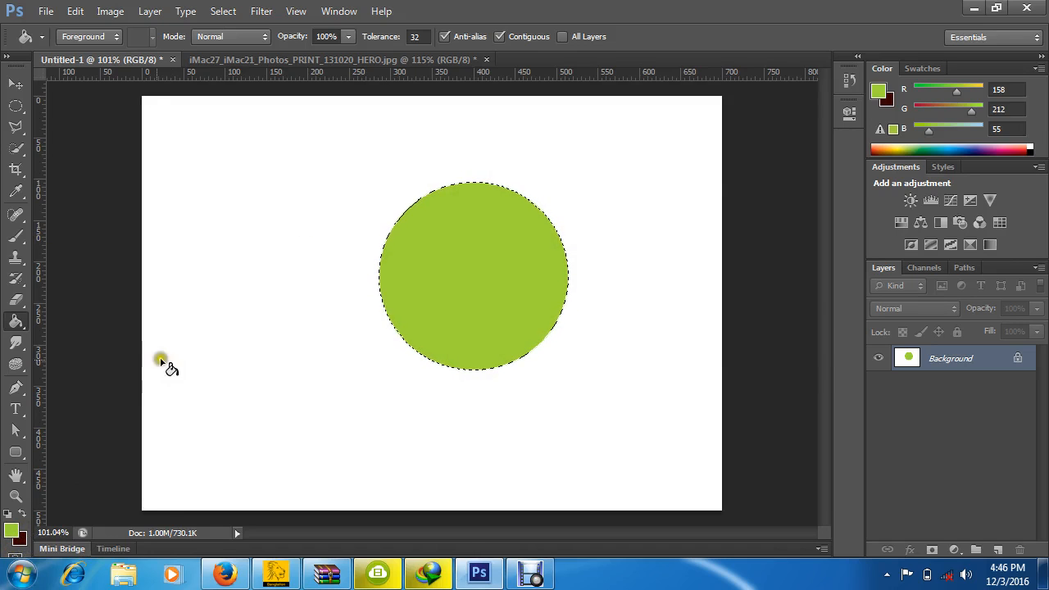
Swap the foreground and background colors back and forth, ending with dark red as foreground and green as background.
click(23, 514)
click(23, 514)
double_click(23, 514)
click(23, 514)
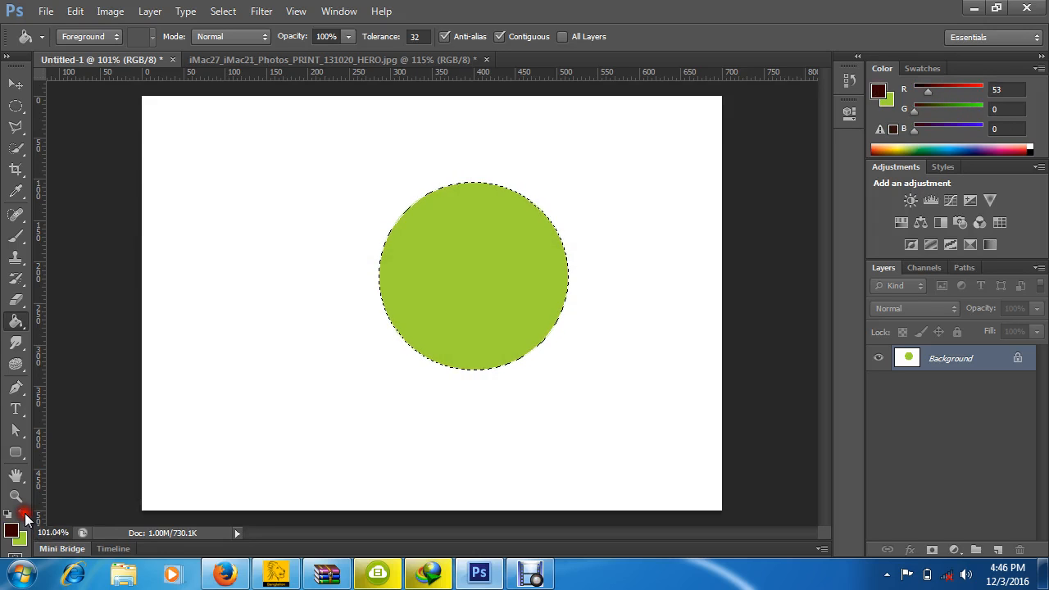
click(23, 514)
double_click(23, 514)
click(23, 514)
click(23, 514)
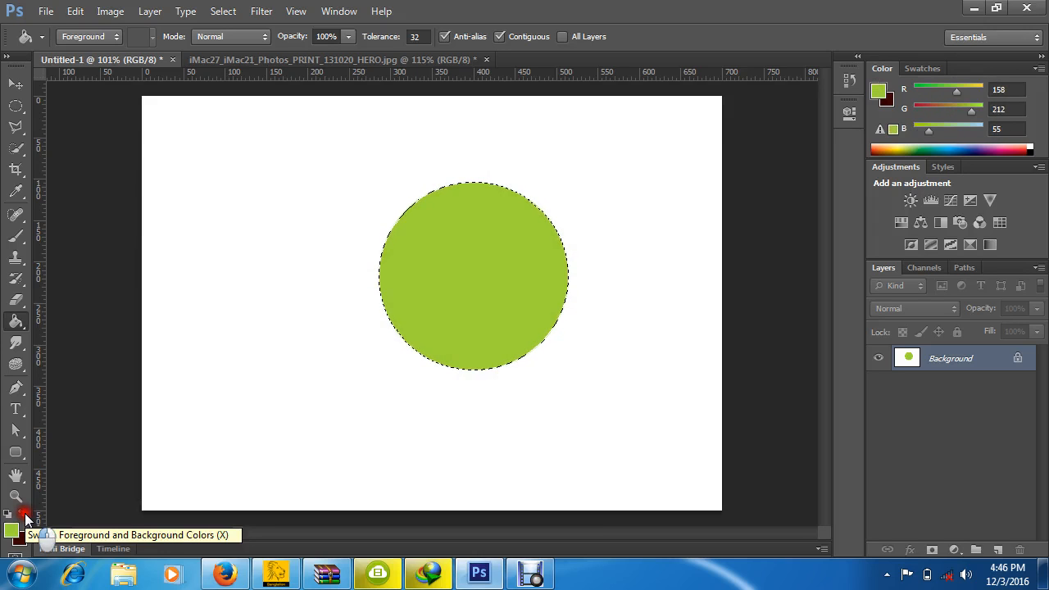
click(23, 514)
click(23, 513)
click(23, 513)
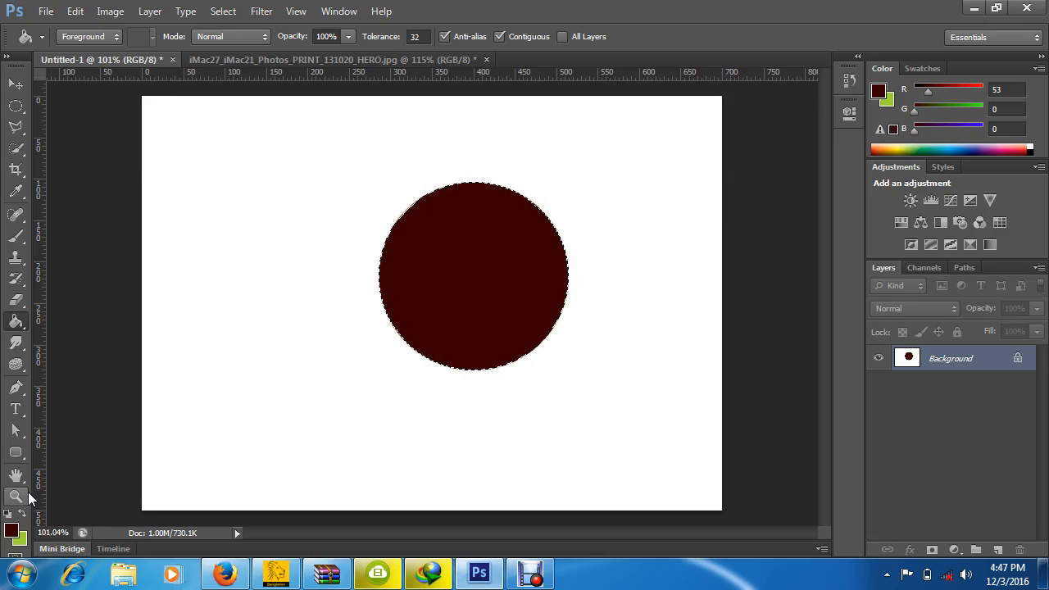
Fill the circular selection with the green background color.
key(ctrl+BackSpace)
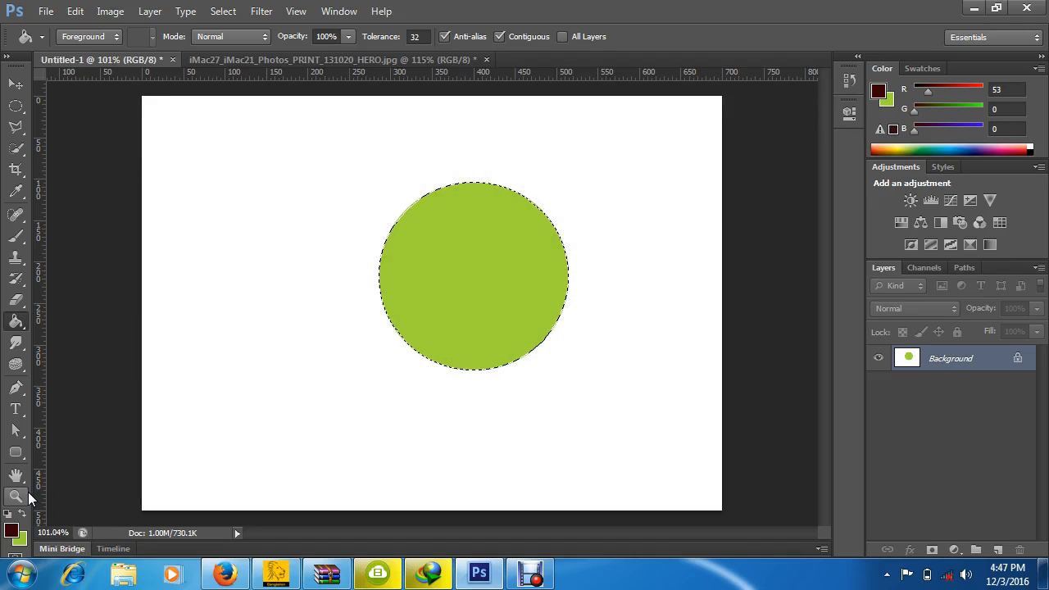
key(alt+BackSpace)
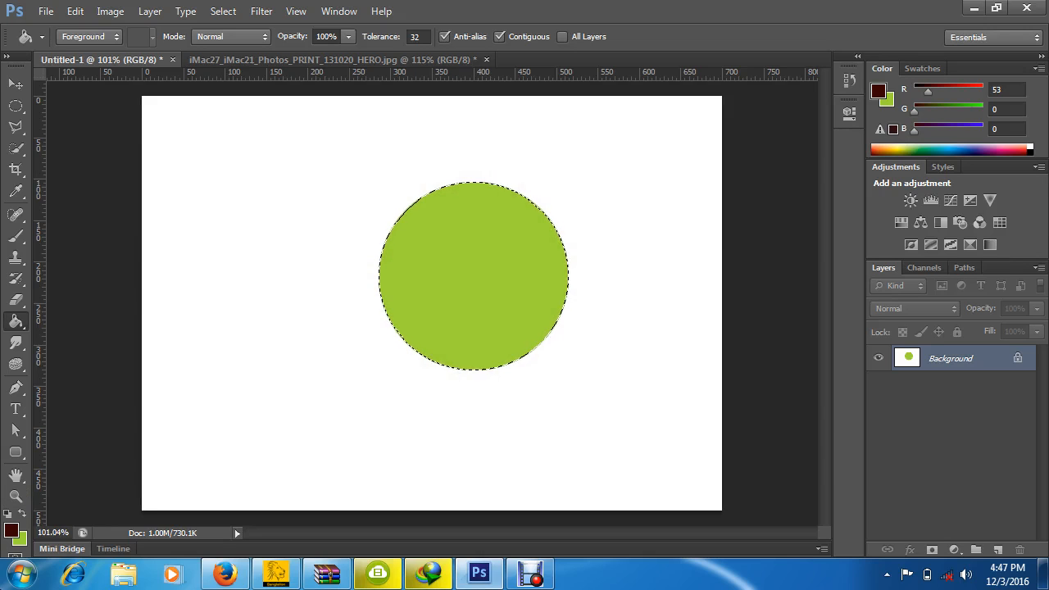
In the iMac photo, fill the selected screen of the large iMac with the dark red foreground color and undo the fill.
click(406, 60)
scroll(535, 281, down, 2)
scroll(534, 281, up, 3)
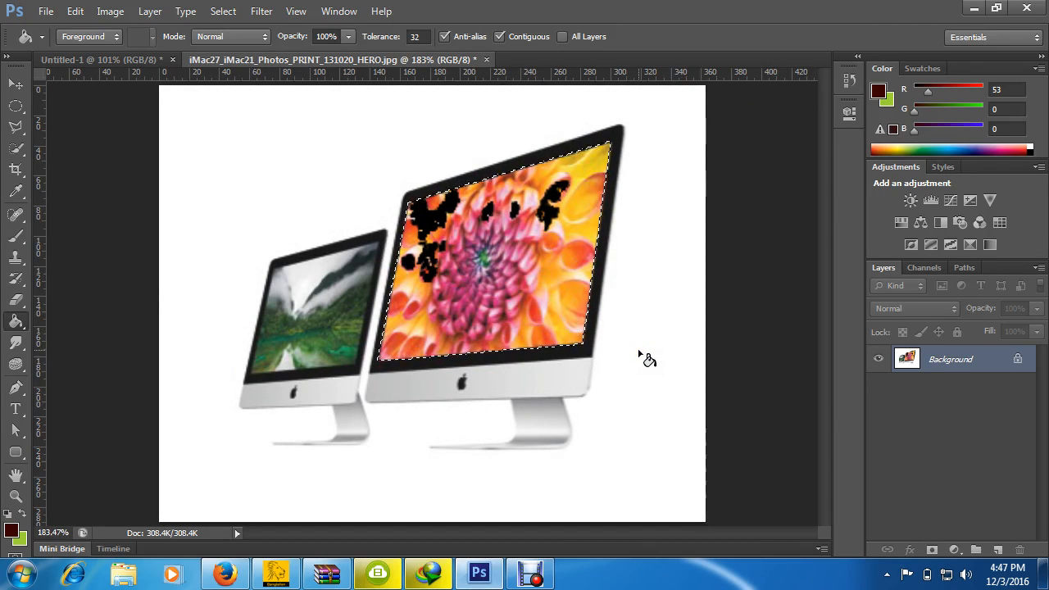
click(647, 432)
click(647, 432)
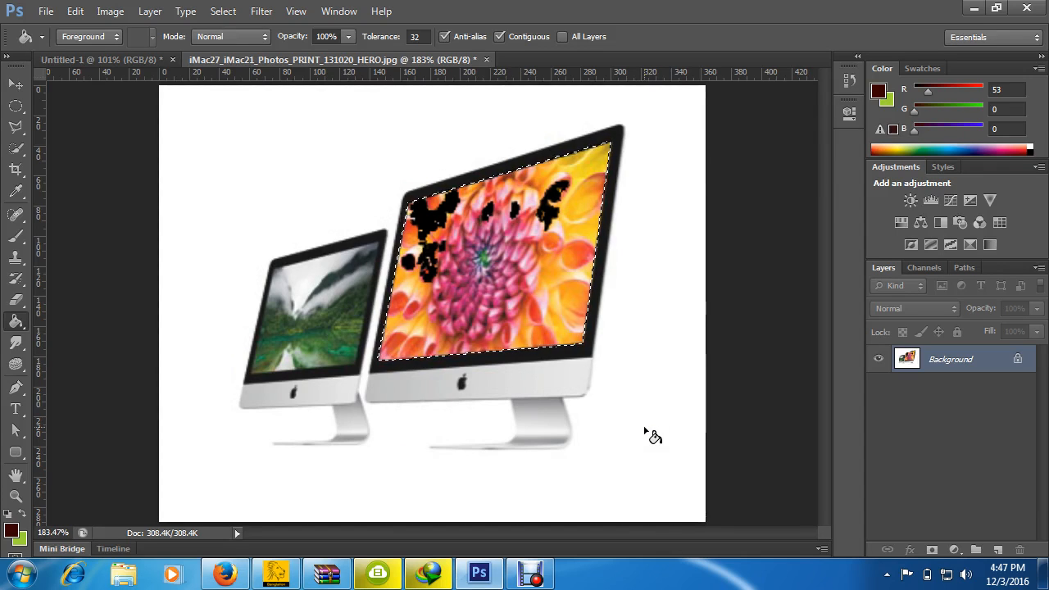
key(alt+BackSpace)
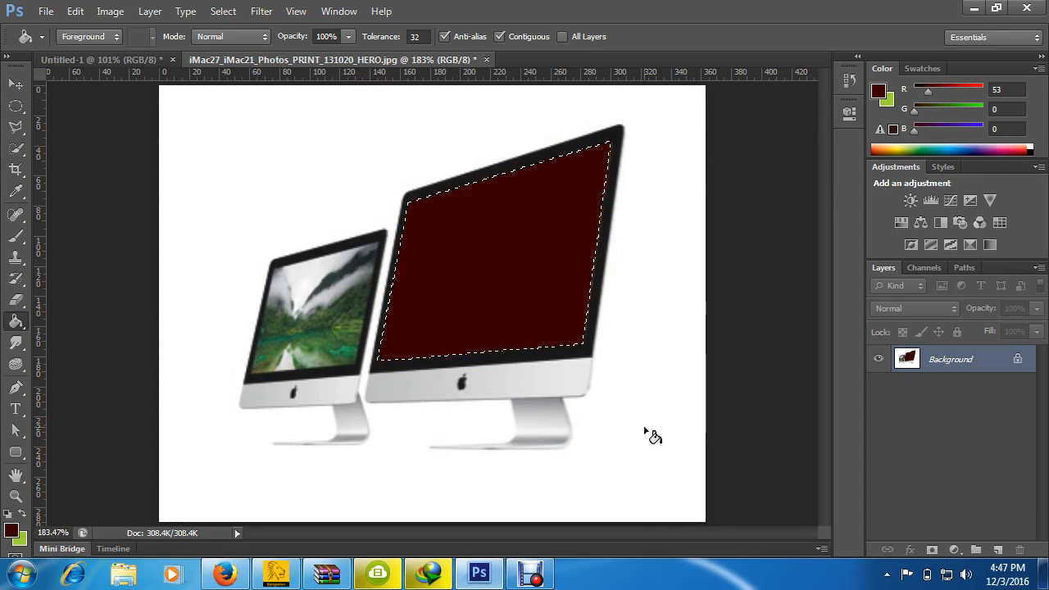
key(ctrl+BackSpace)
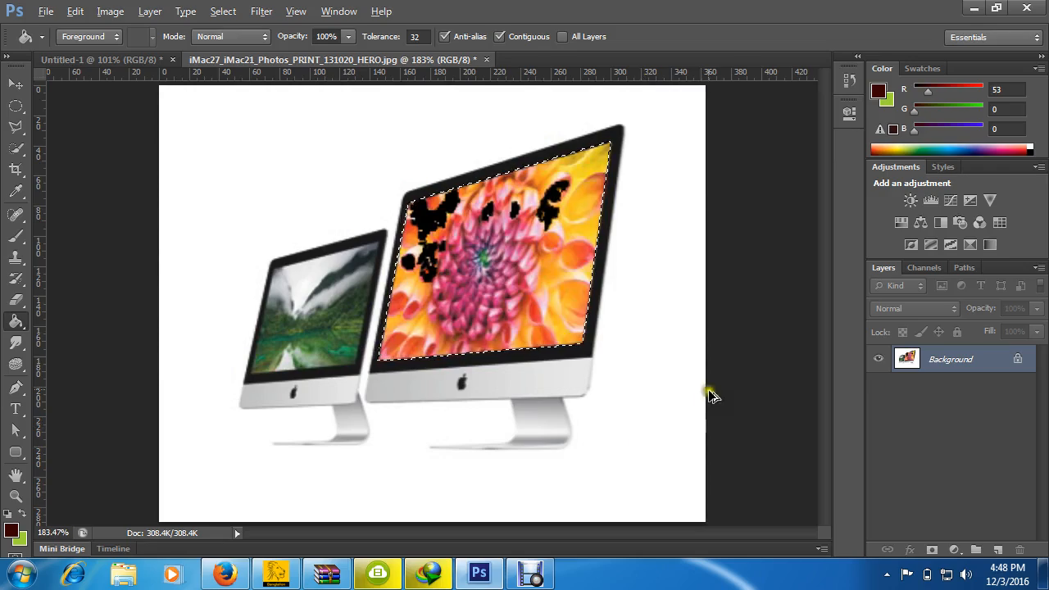
Examine the black patches and selection edge on the large iMac's screen up close, and point out the Gradient and Paint Bucket tools.
scroll(707, 391, up, 5)
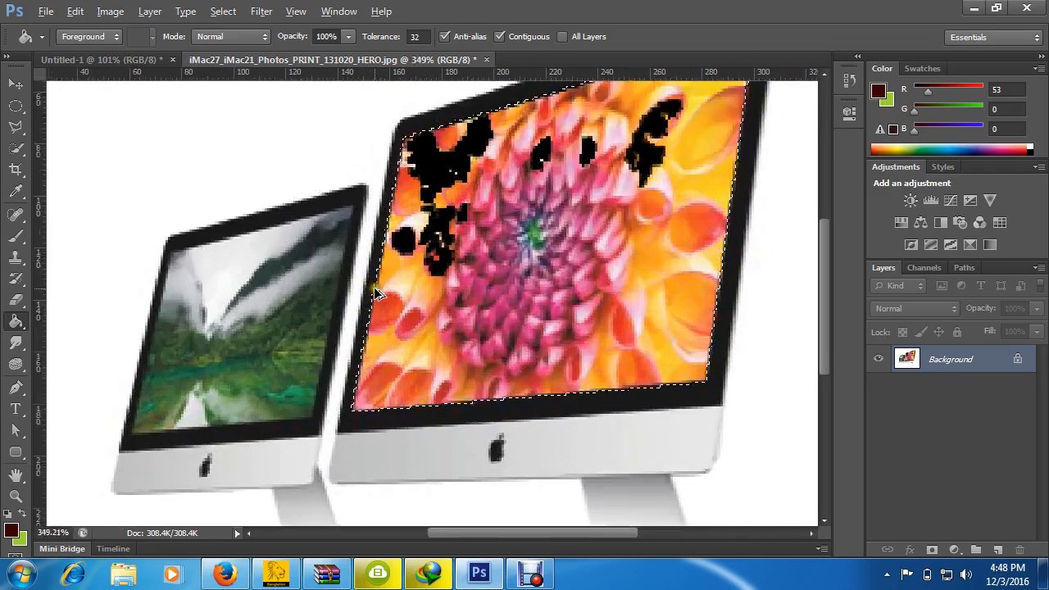
drag(426, 265, 498, 320)
scroll(499, 321, up, 1)
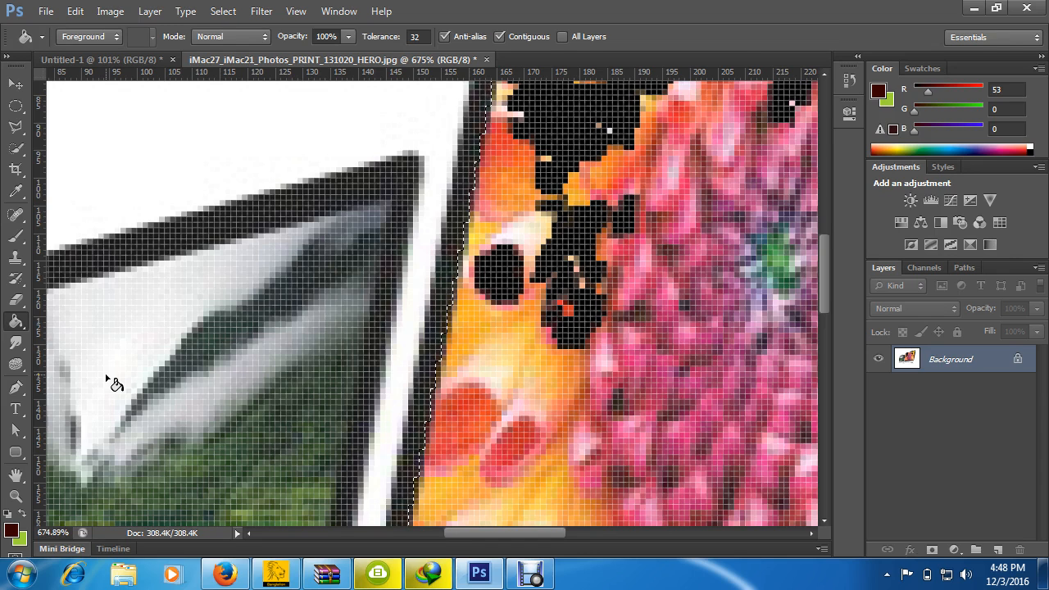
scroll(592, 418, down, 1)
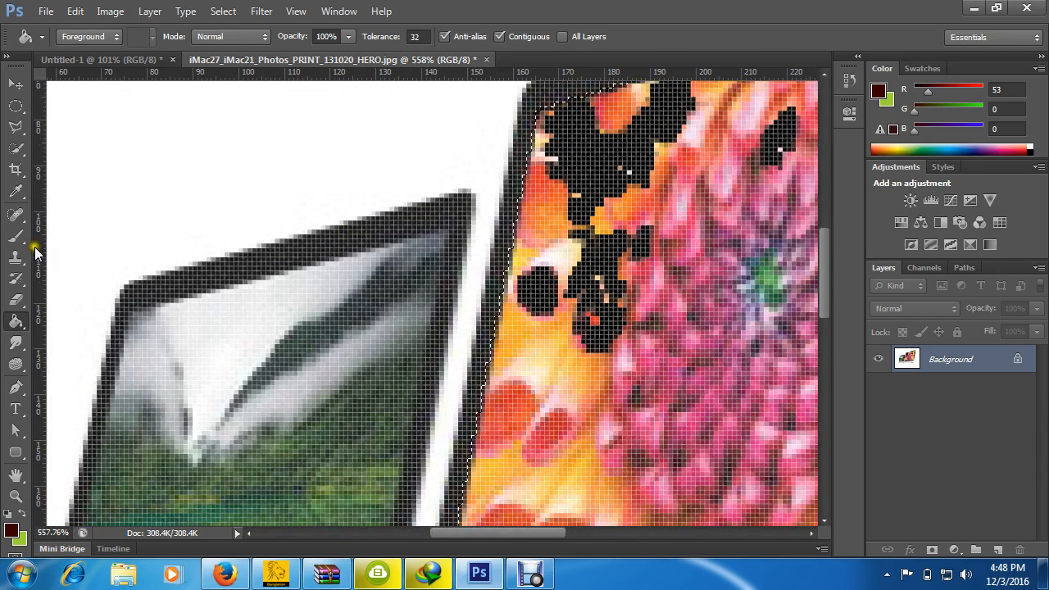
right_click(15, 320)
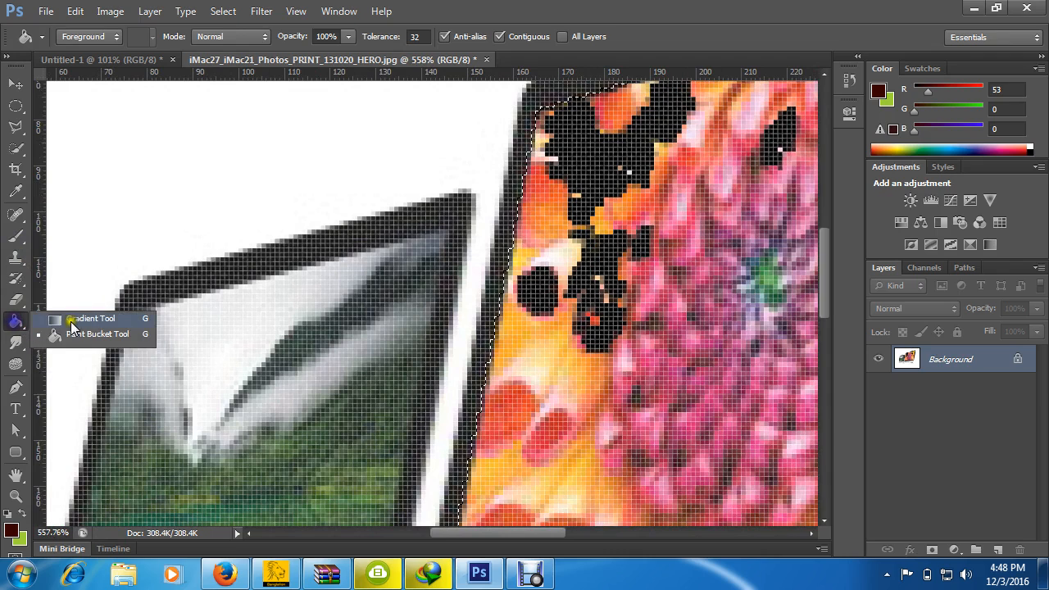
click(16, 321)
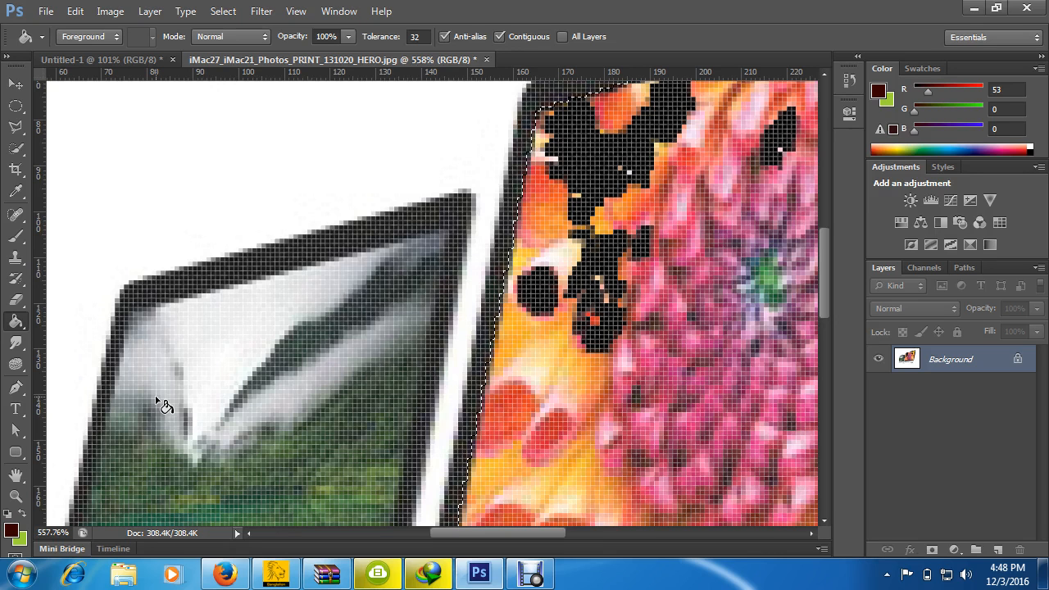
scroll(163, 403, down, 4)
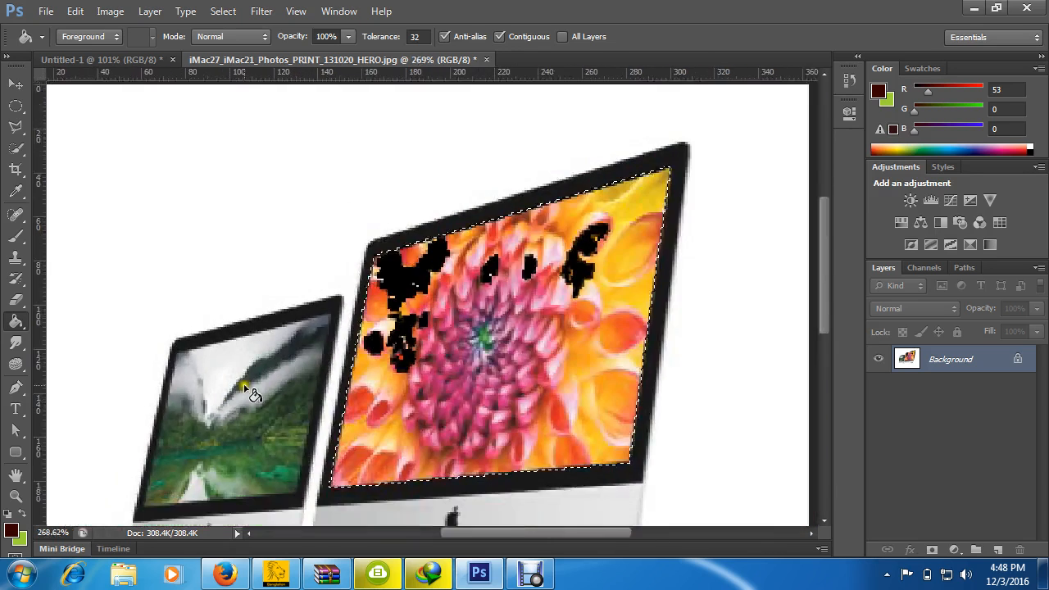
Switch to the Rectangular Marquee tool, deselect the large iMac's screen and show the whole photo.
click(15, 127)
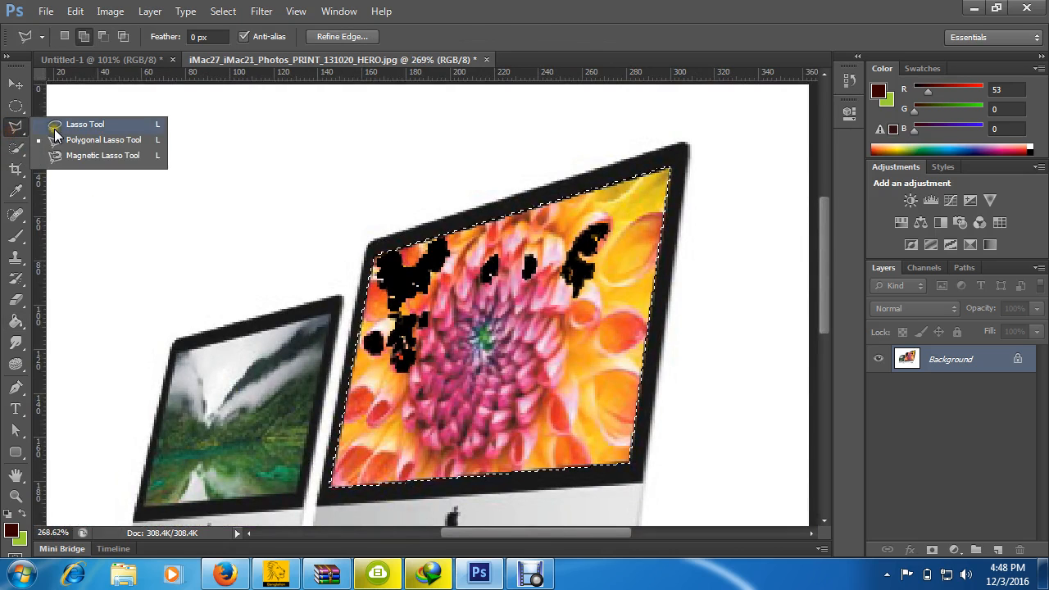
click(15, 105)
right_click(16, 105)
click(82, 105)
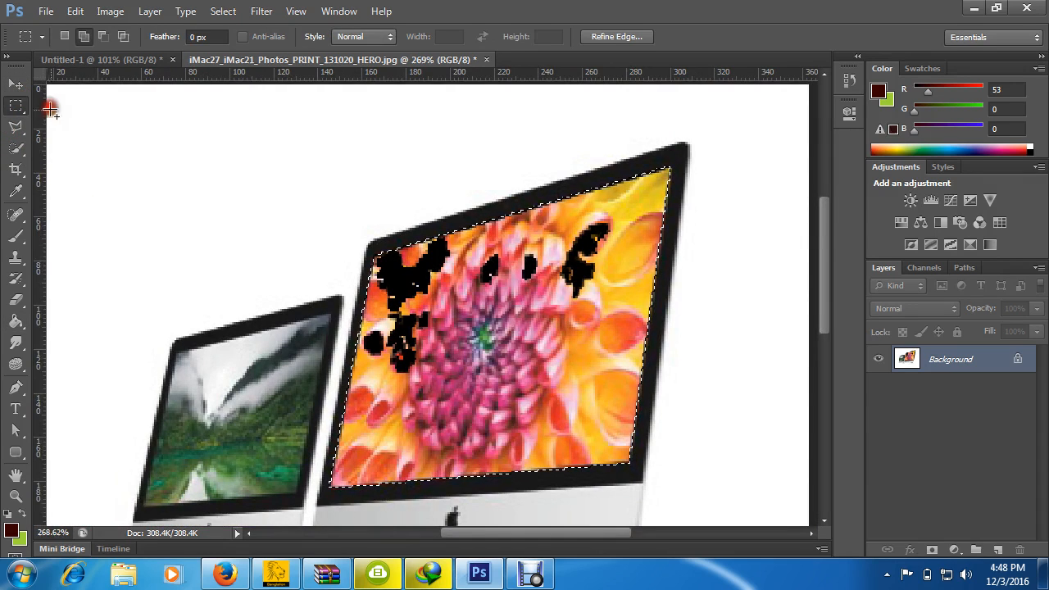
scroll(166, 132, down, 1)
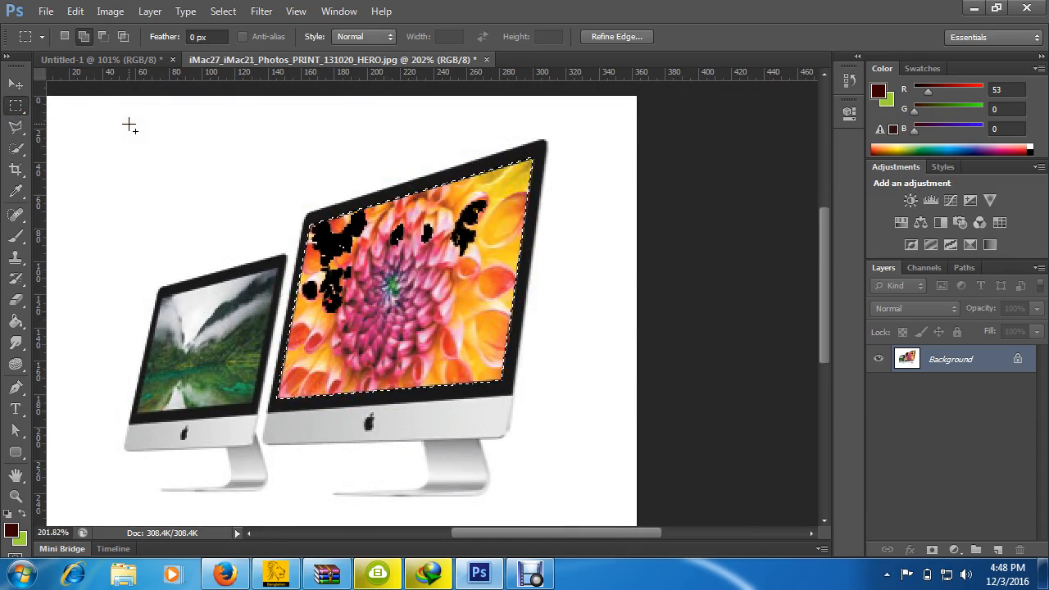
key(ctrl+d)
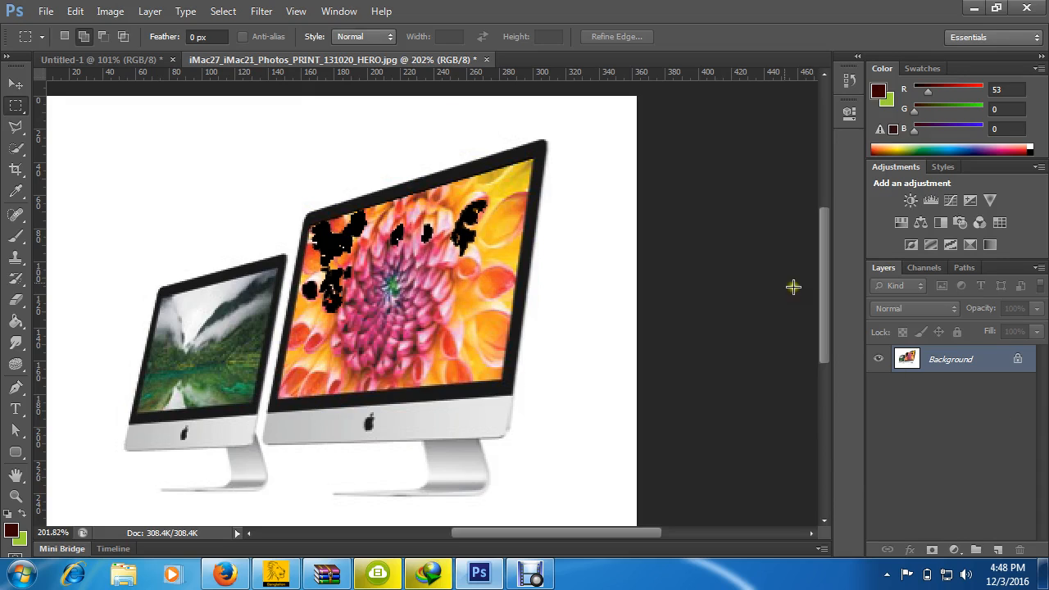
click(285, 115)
scroll(201, 138, up, 1)
scroll(201, 138, down, 1)
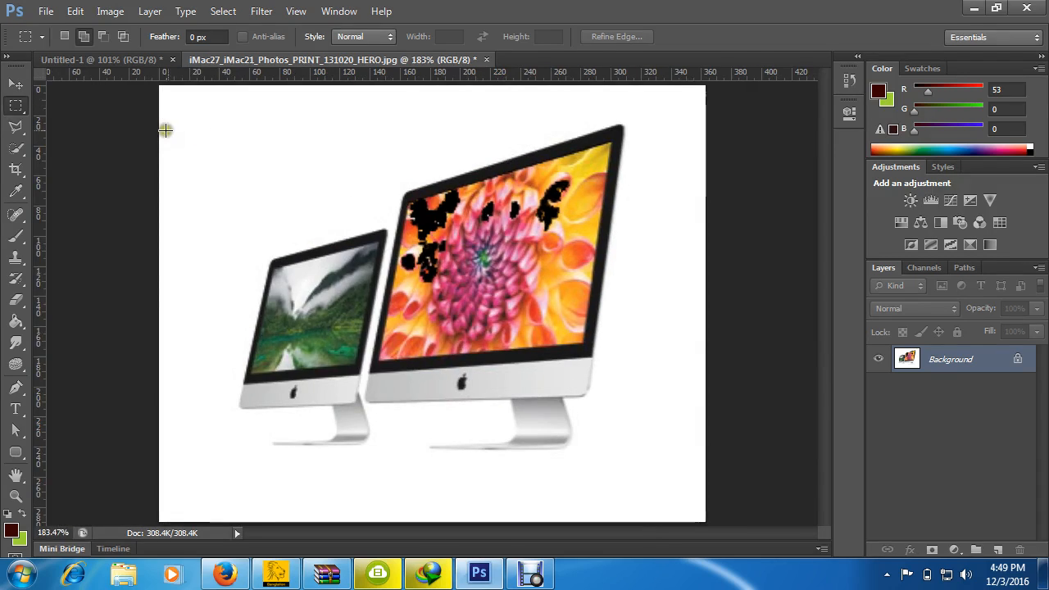
Select a rectangle in the white area above the small iMac and fill it with the dark red foreground color using the Paint Bucket.
drag(231, 106, 324, 181)
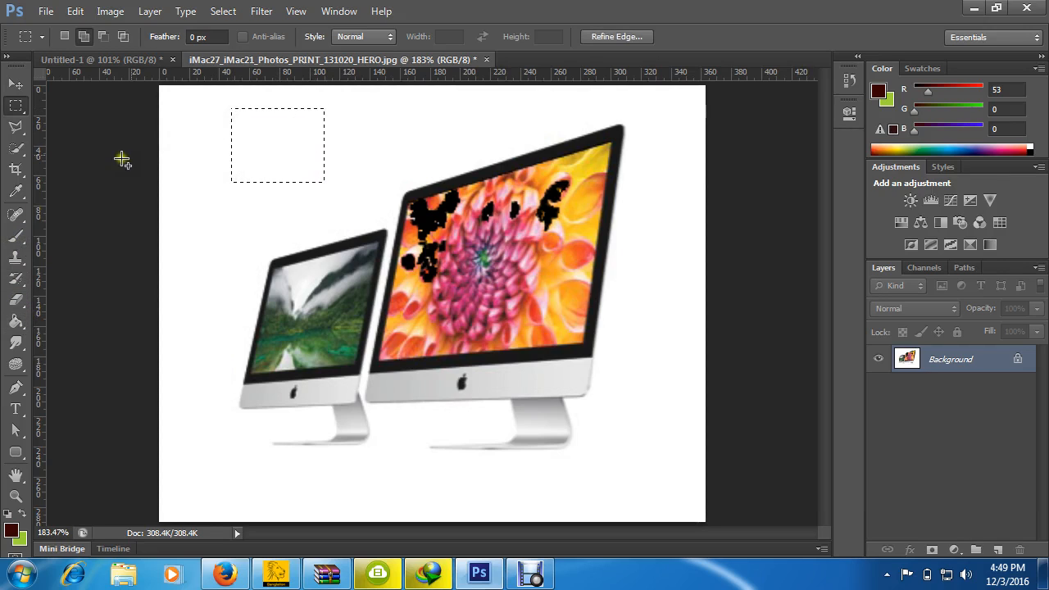
click(18, 321)
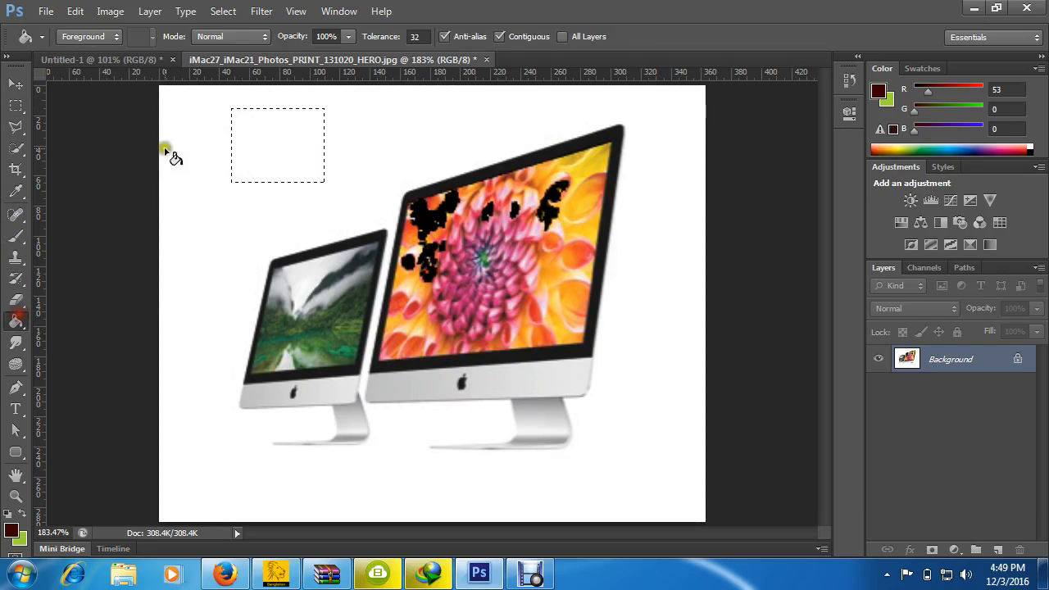
click(266, 152)
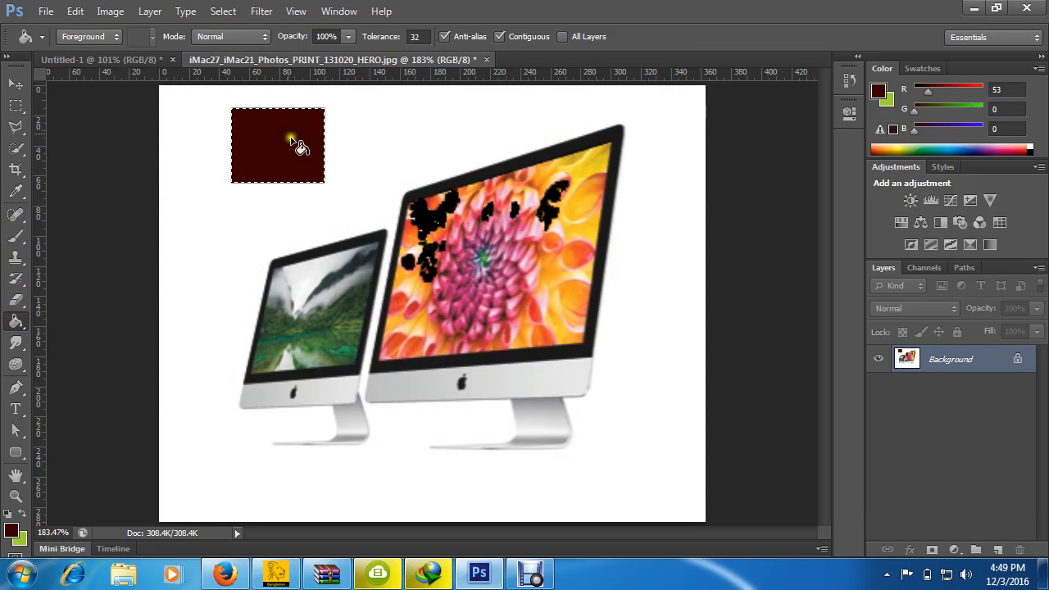
Examine the black patches on the large iMac's screen up close and compare them with the filled rectangle.
scroll(475, 168, up, 2)
scroll(443, 238, up, 3)
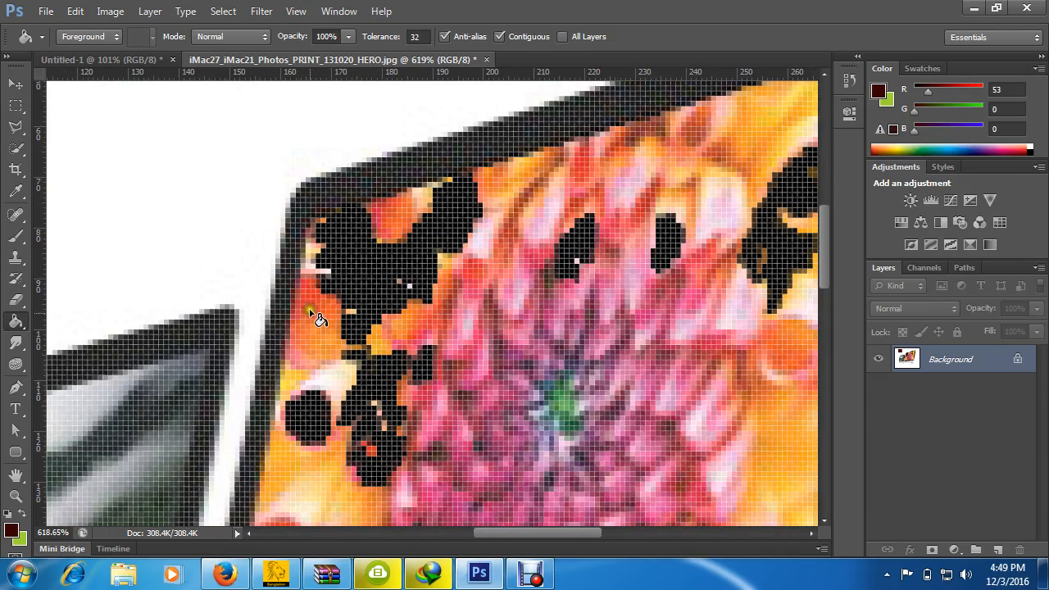
scroll(311, 322, down, 2)
scroll(315, 316, down, 2)
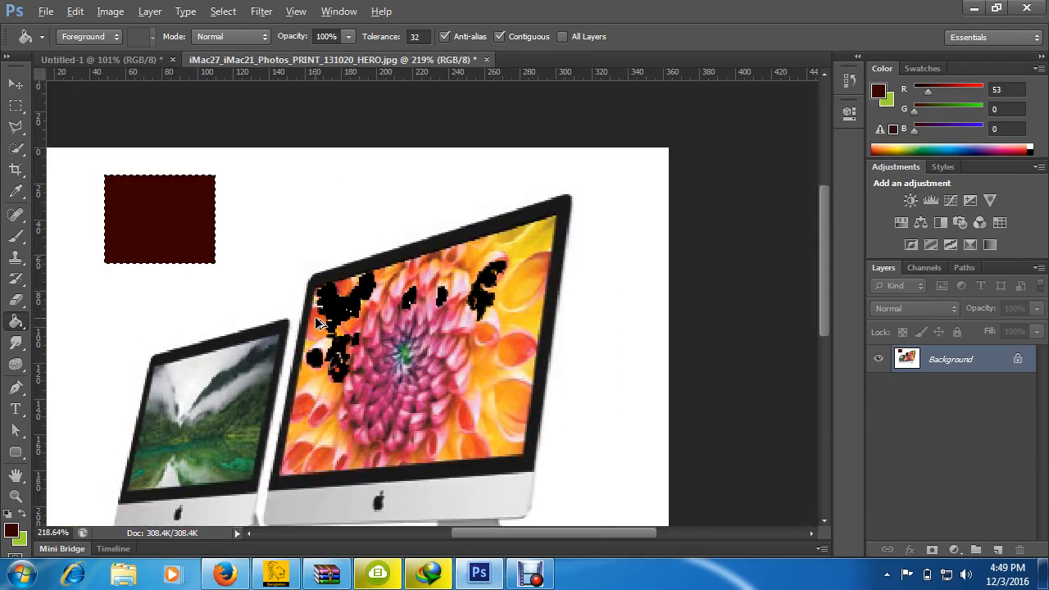
scroll(380, 266, down, 2)
scroll(443, 229, up, 1)
scroll(442, 229, up, 1)
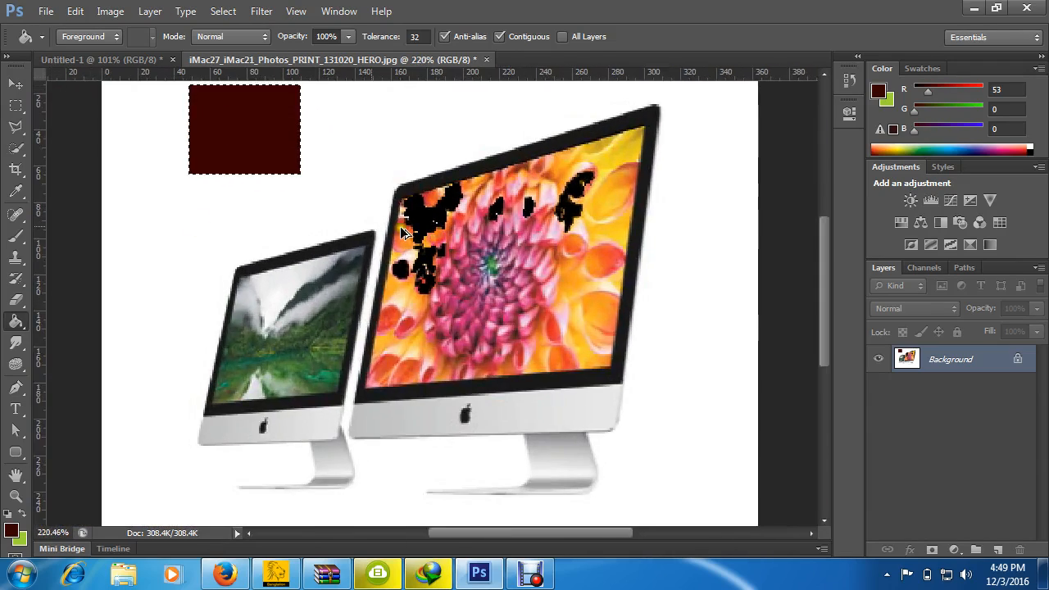
Point out the Paint Bucket tool among the fill tools and undo the rectangle's dark red fill.
right_click(17, 322)
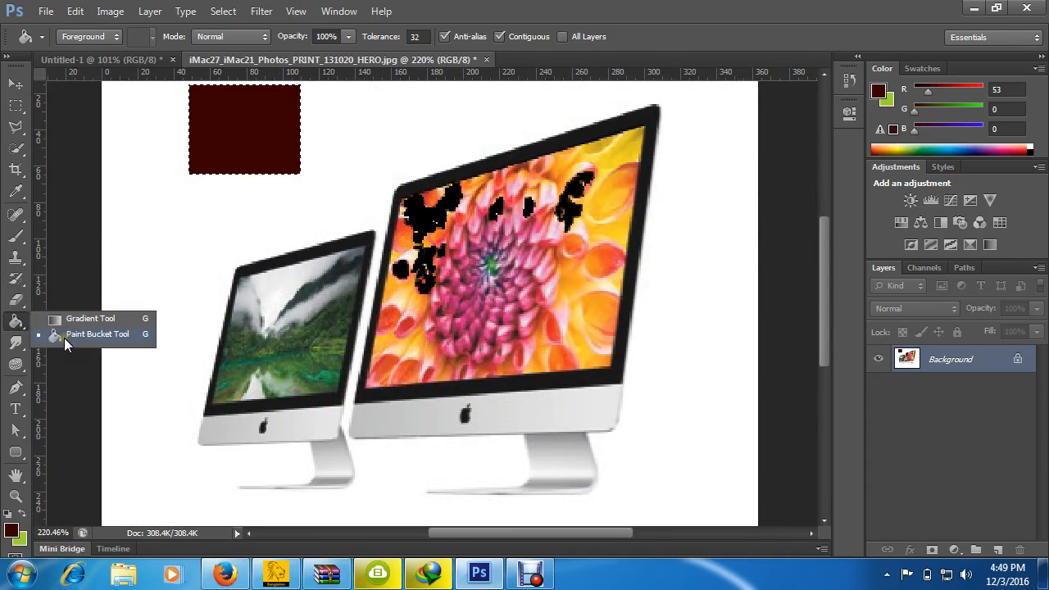
click(66, 336)
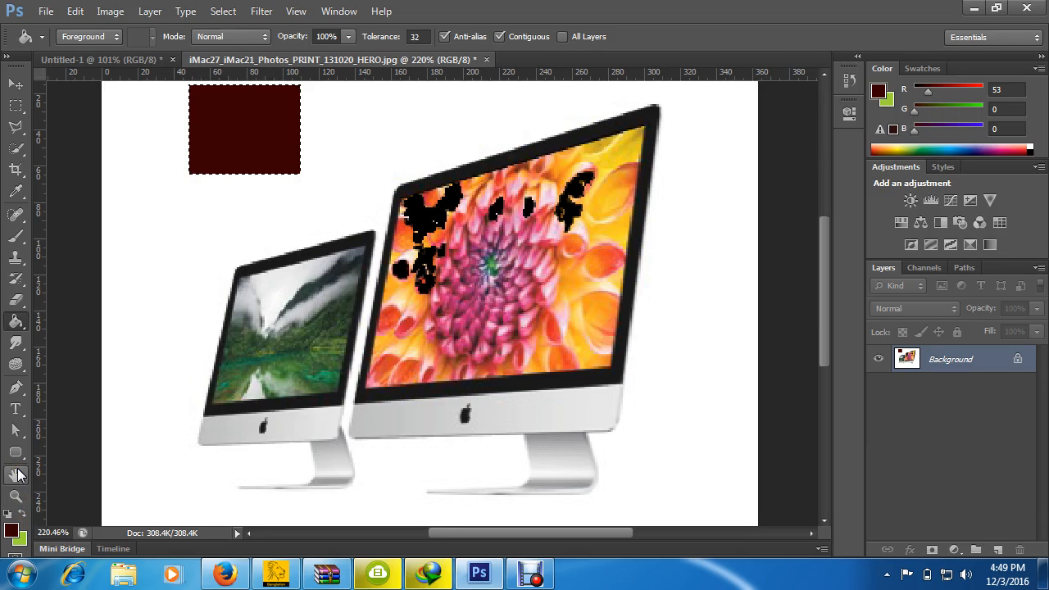
key(alt)
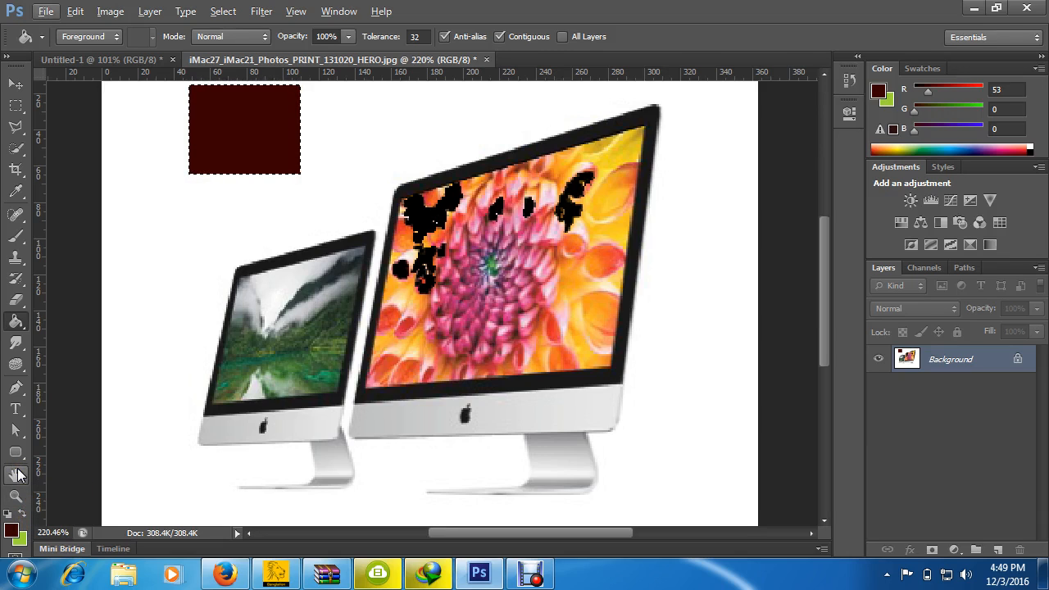
key(ctrl+z)
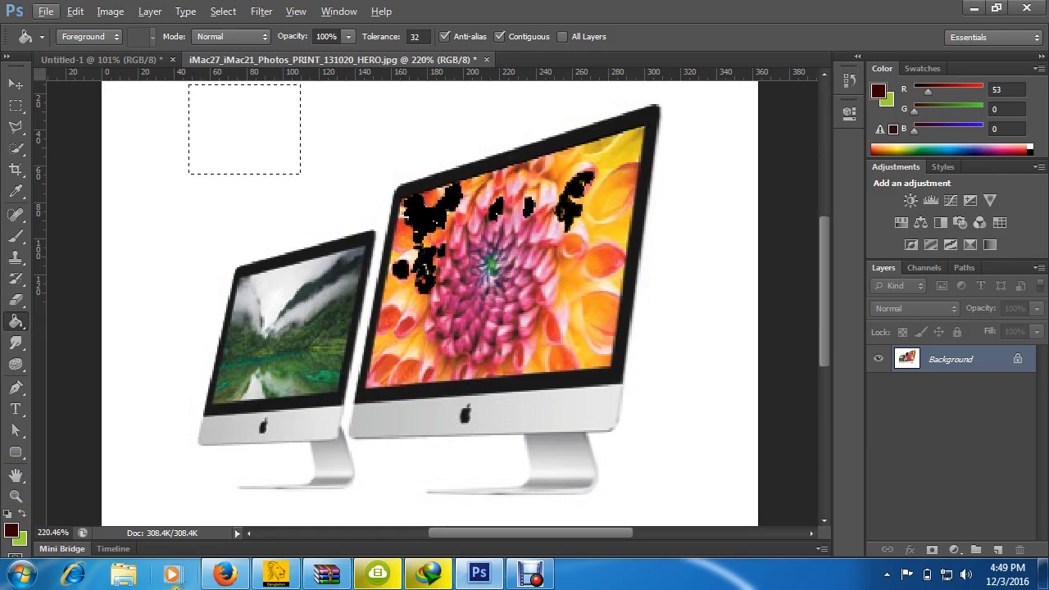
Outline the large iMac's screen corner by corner with the Polygonal Lasso tool, adding it to the rectangular selection.
scroll(325, 234, down, 2)
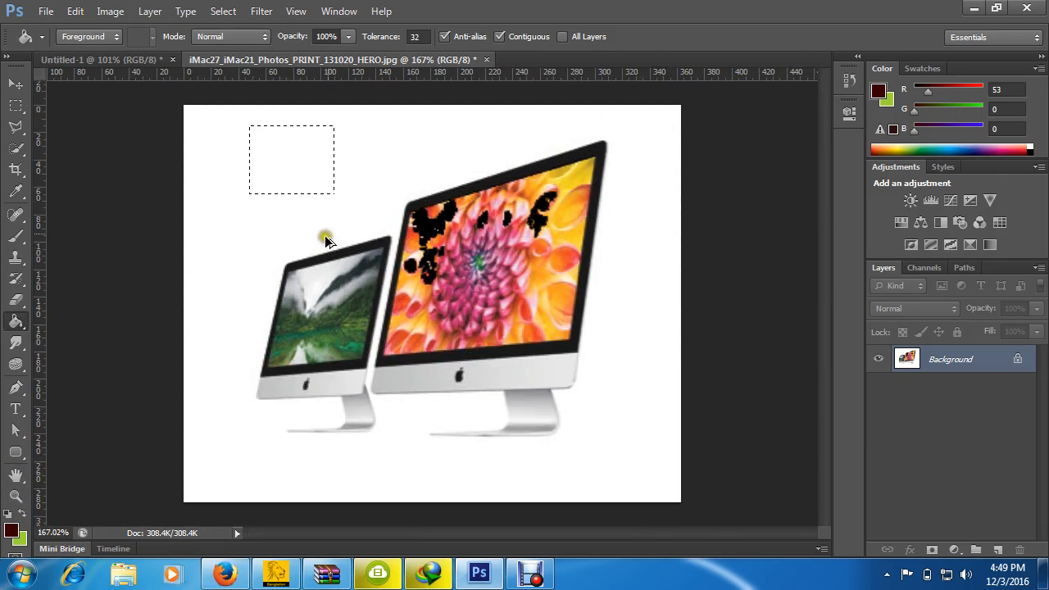
scroll(325, 234, up, 4)
scroll(246, 144, down, 2)
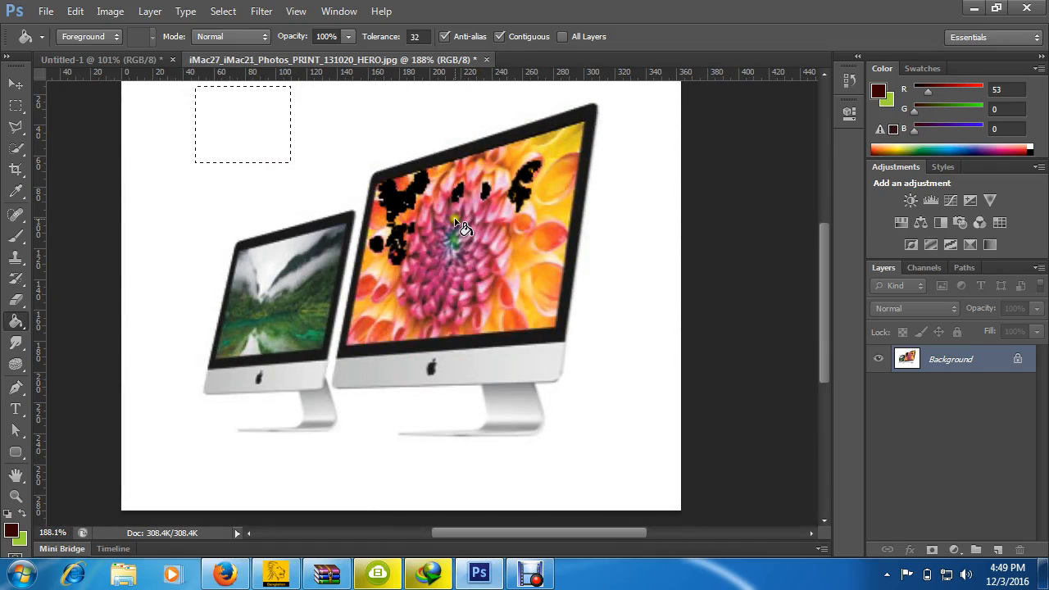
scroll(529, 203, up, 2)
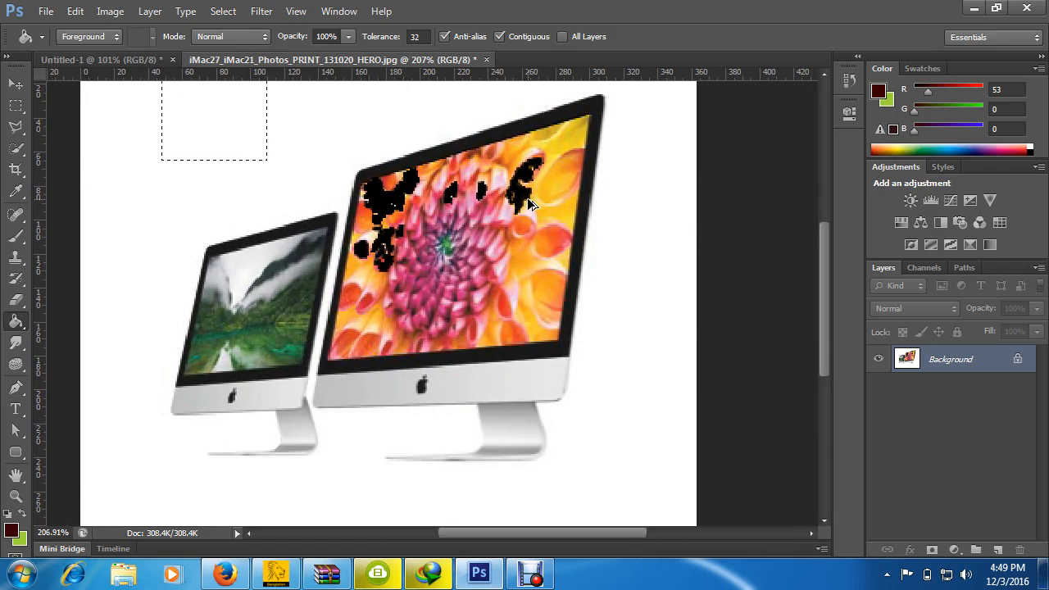
click(15, 127)
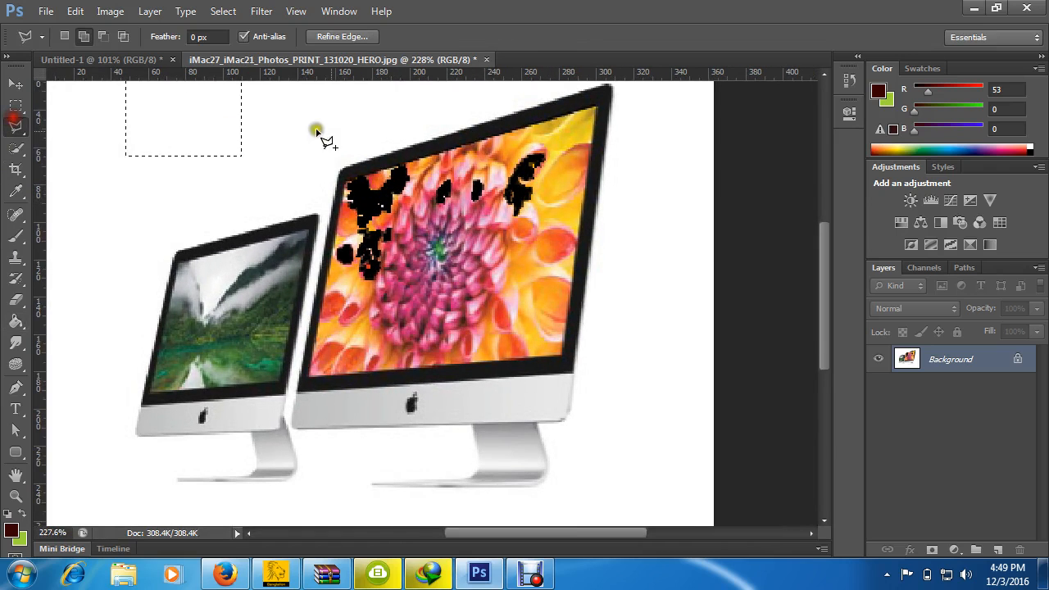
click(347, 183)
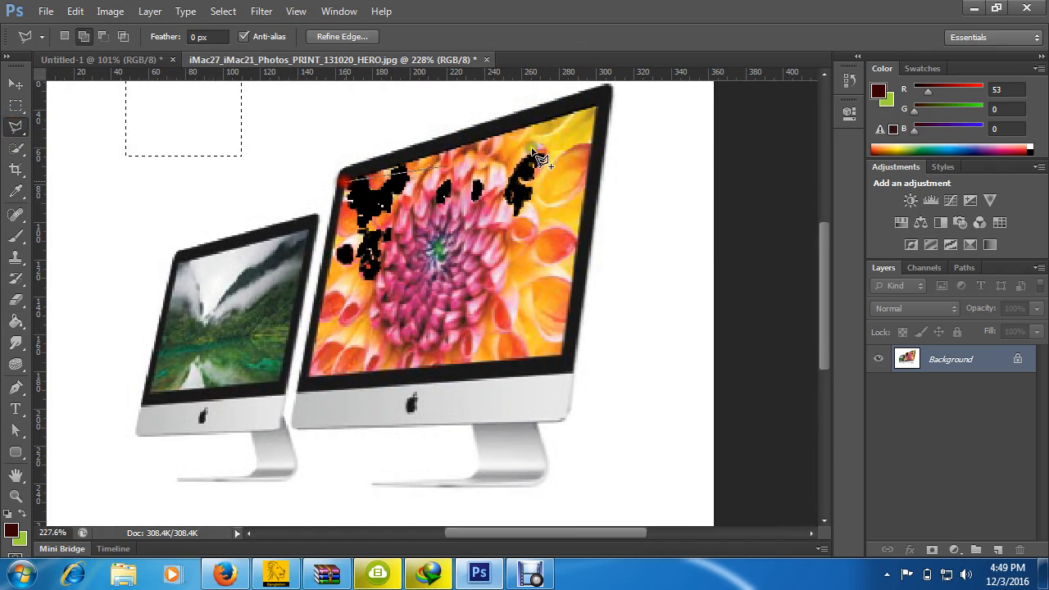
click(598, 129)
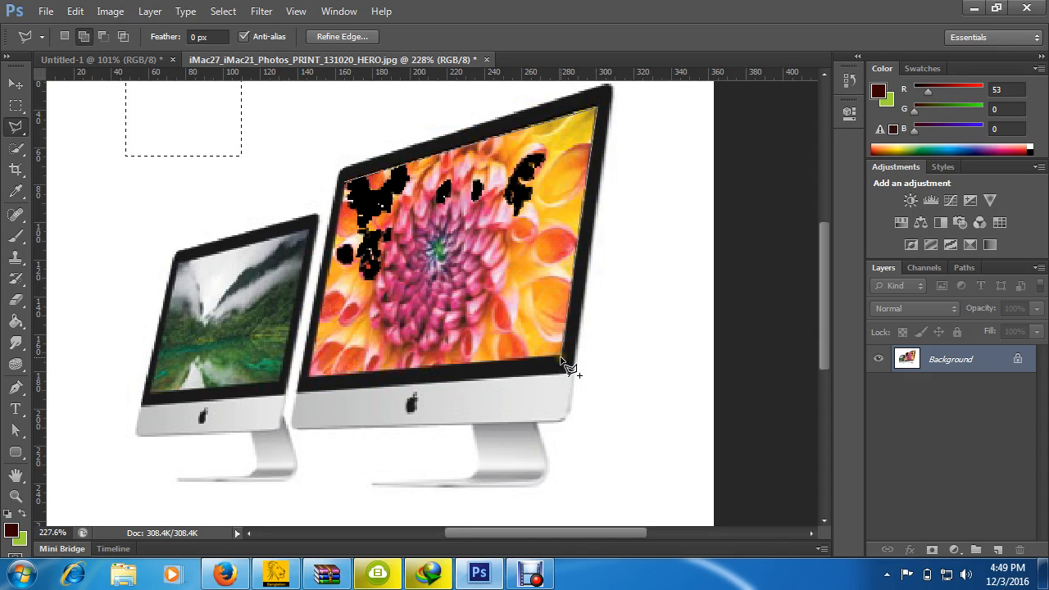
click(562, 359)
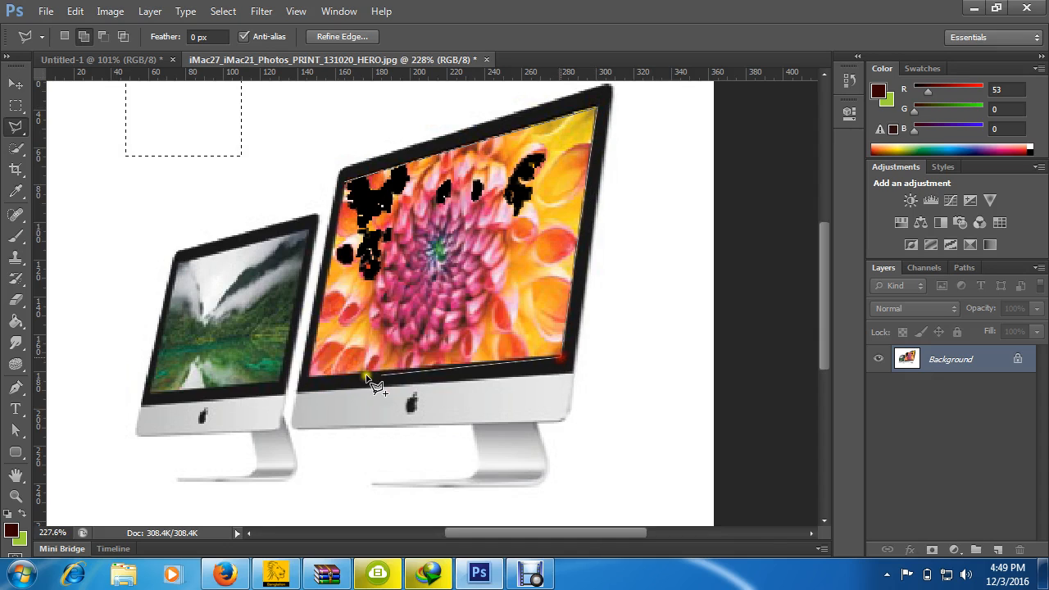
click(304, 379)
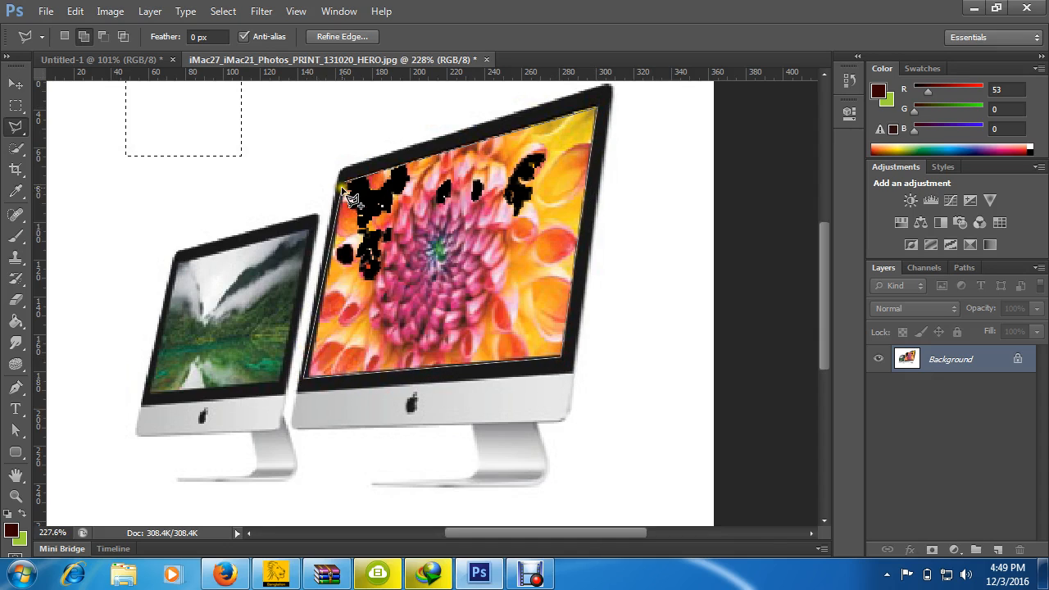
click(347, 184)
Fill both selected areas with the dark red foreground color and refill them with the green background color, keeping Add to selection mode.
key(alt+BackSpace)
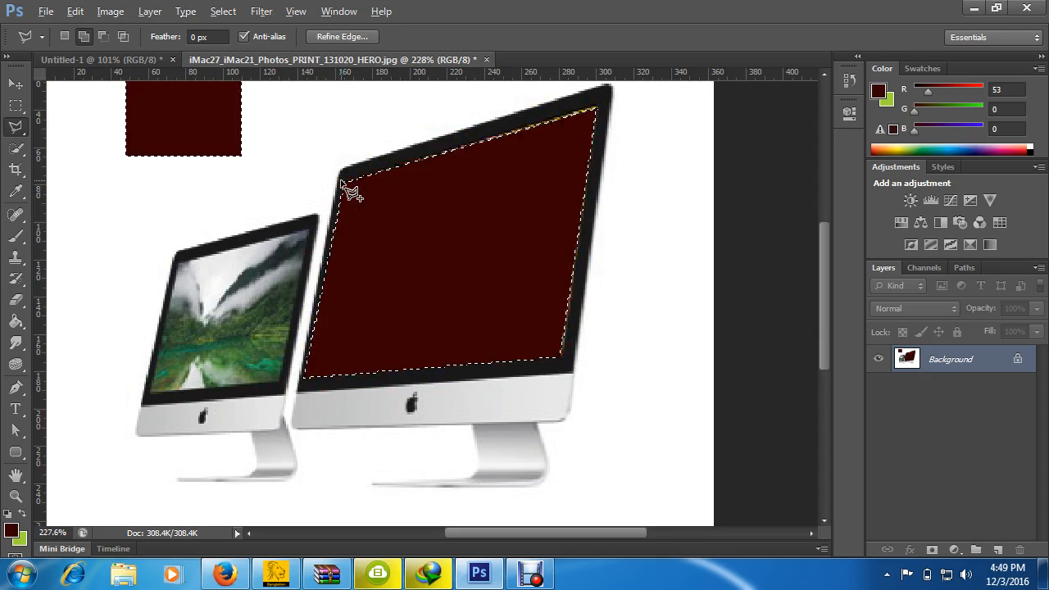
scroll(528, 292, down, 5)
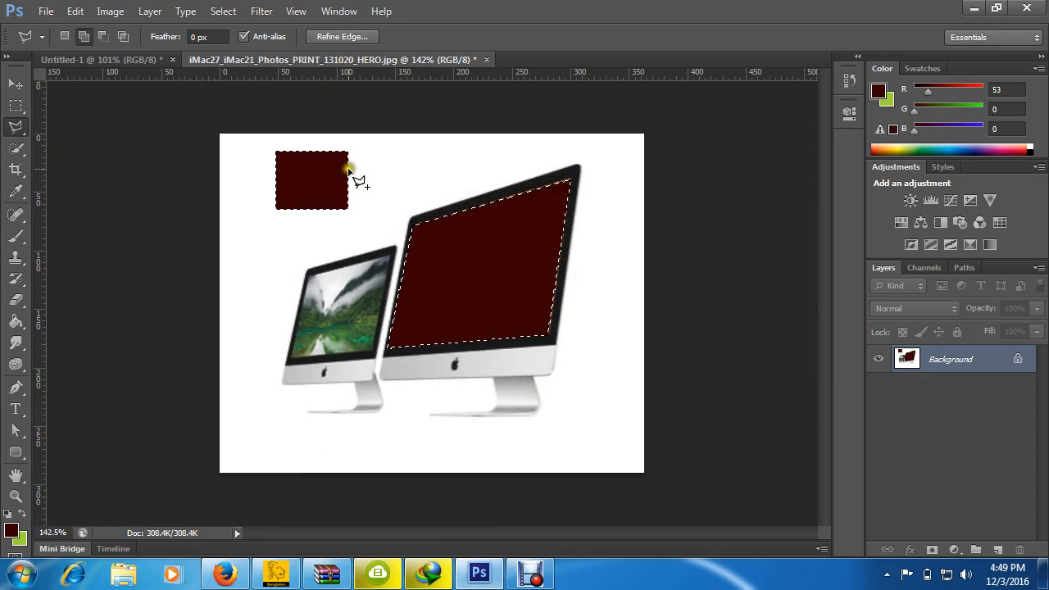
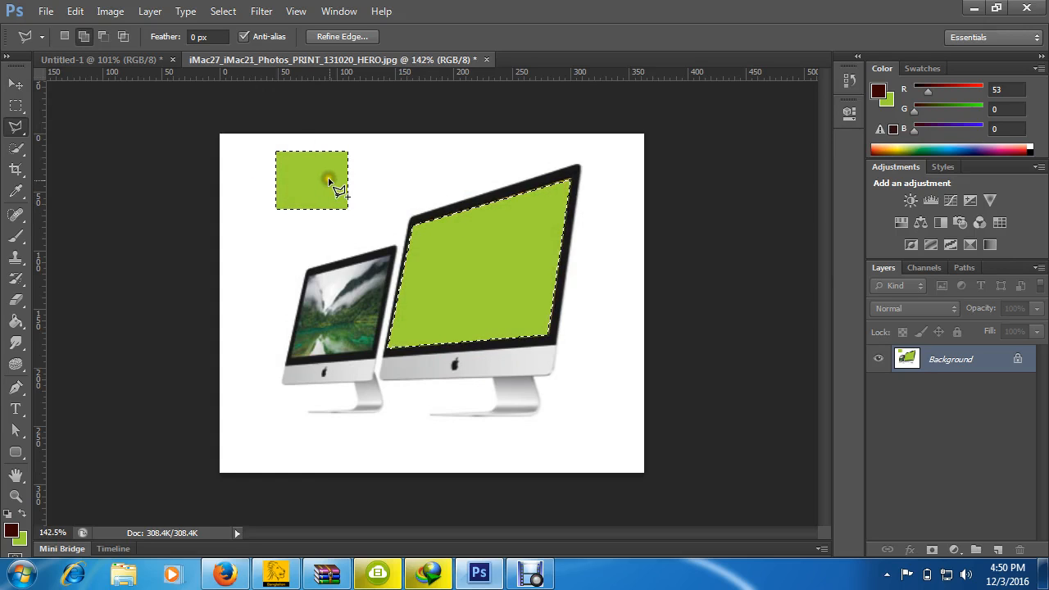
click(84, 36)
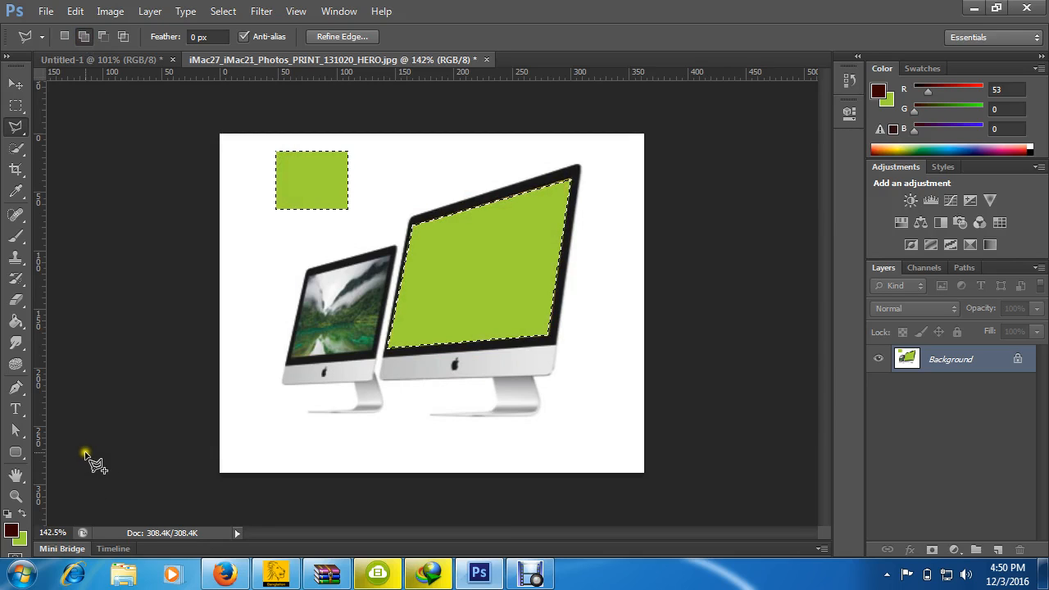
click(85, 38)
Switch to the download manager, resume the interrupted download and minimize its window.
click(483, 221)
click(428, 574)
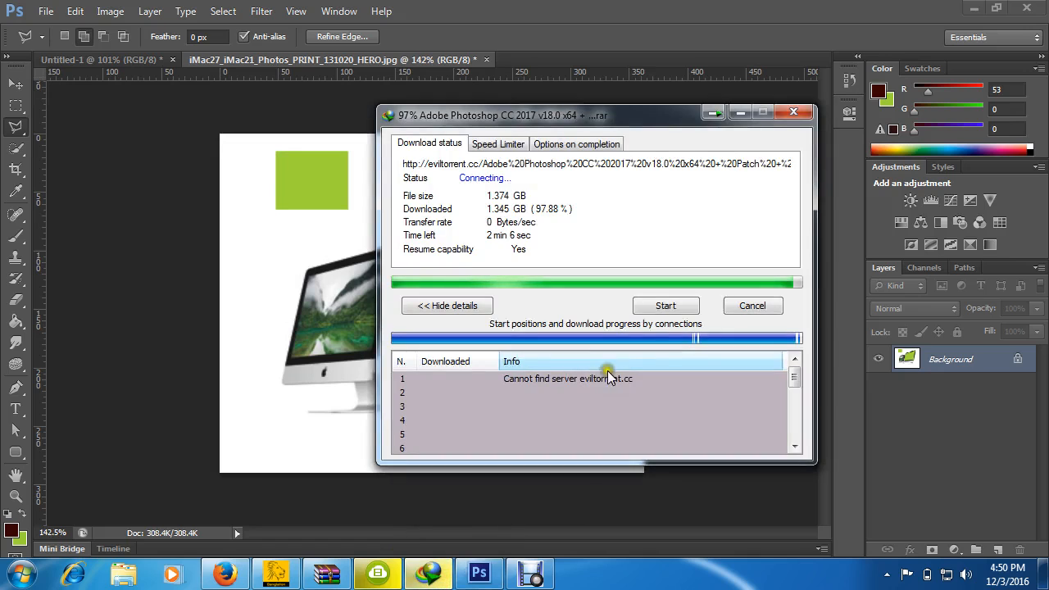
click(664, 305)
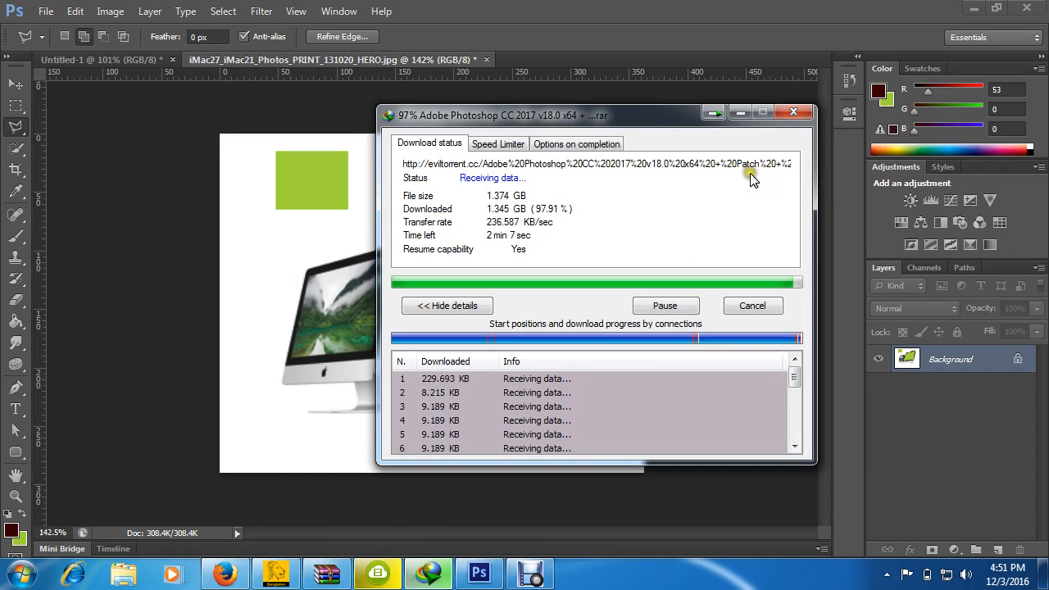
click(746, 112)
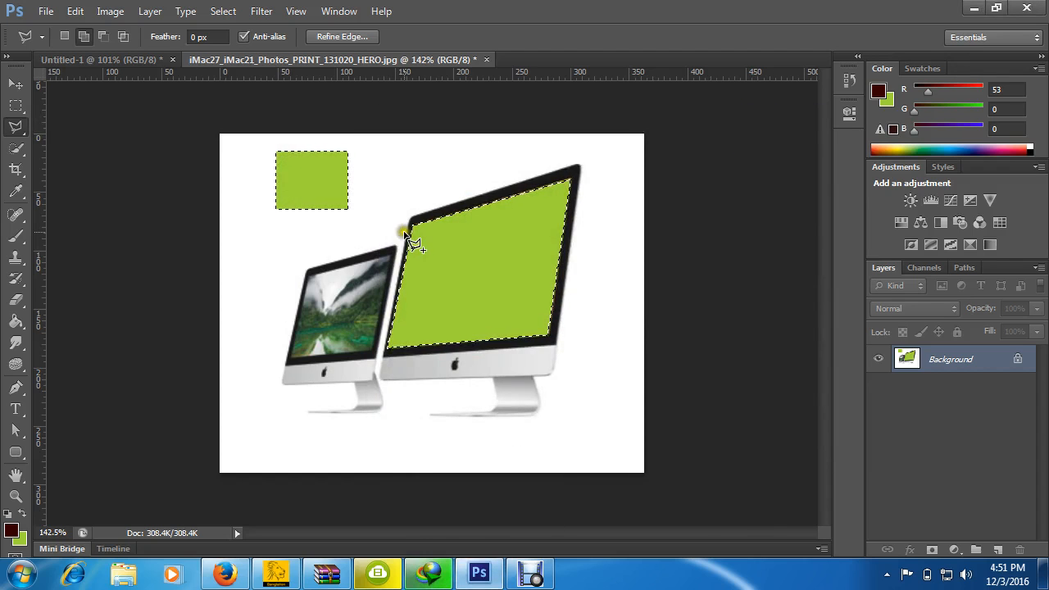
Deselect the green rectangle and the large iMac's green screen.
scroll(404, 232, down, 1)
key(ctrl+d)
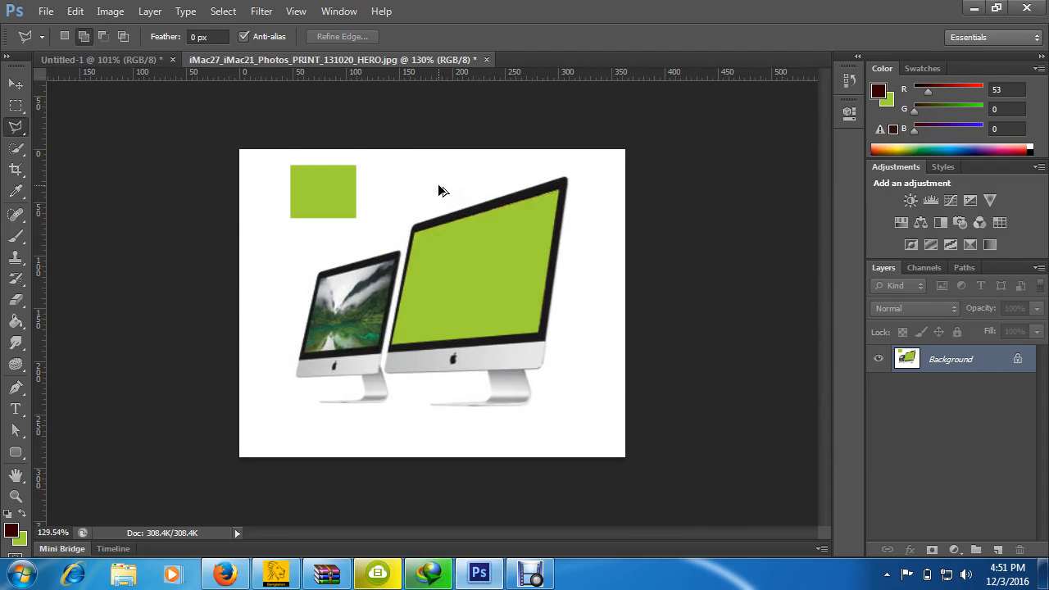
scroll(438, 190, up, 2)
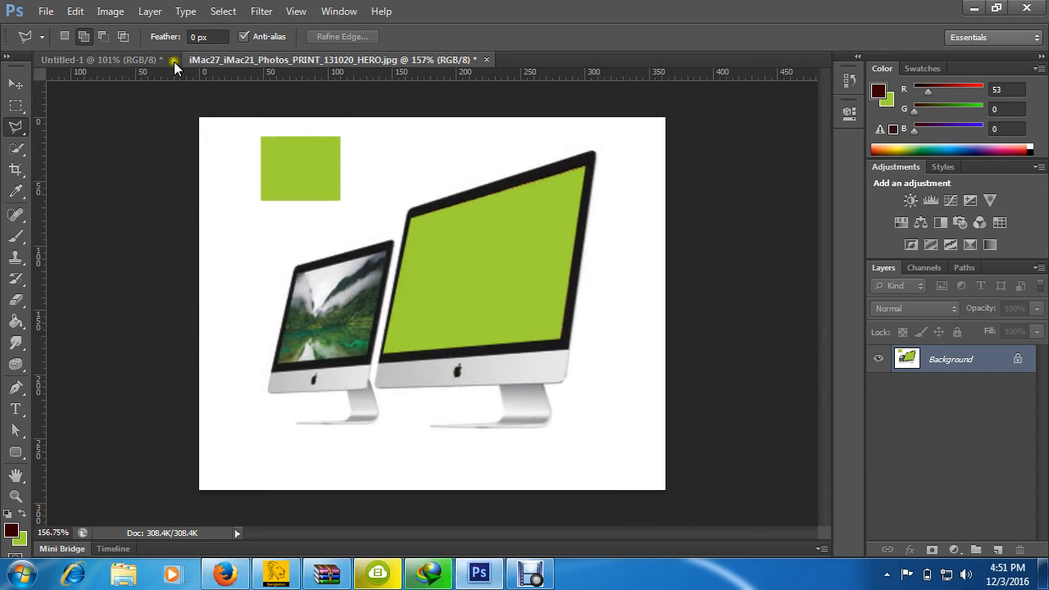
Close the iMac photo and the Untitled-1 document without saving their changes.
click(486, 59)
click(560, 220)
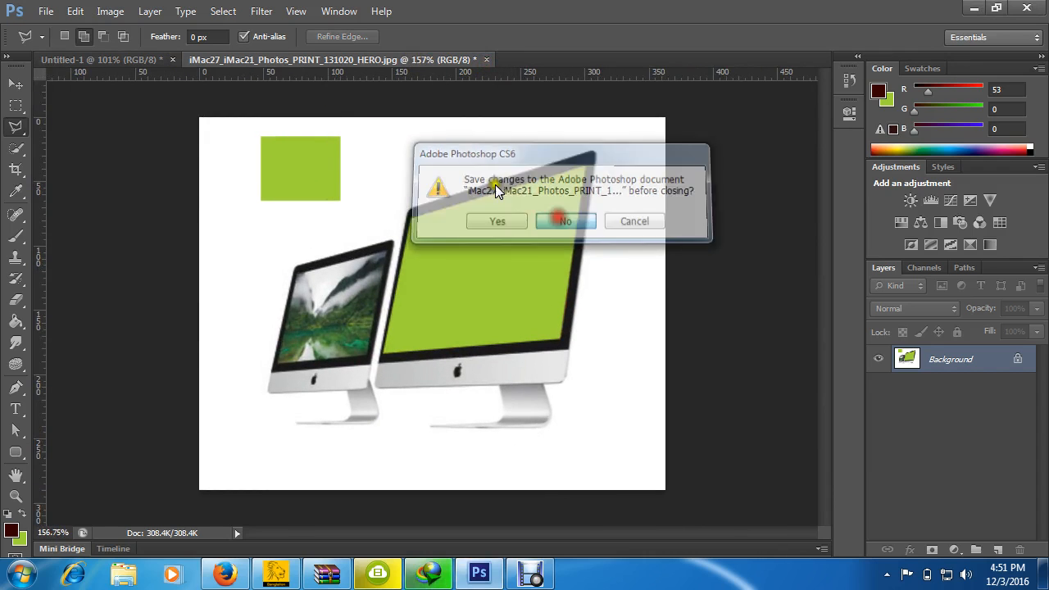
click(175, 60)
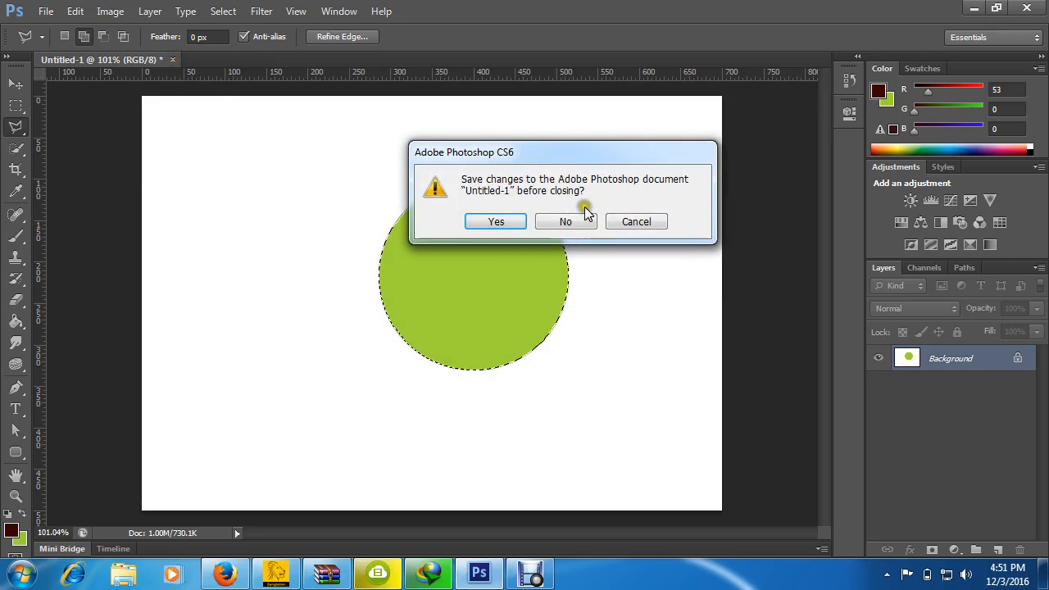
click(580, 218)
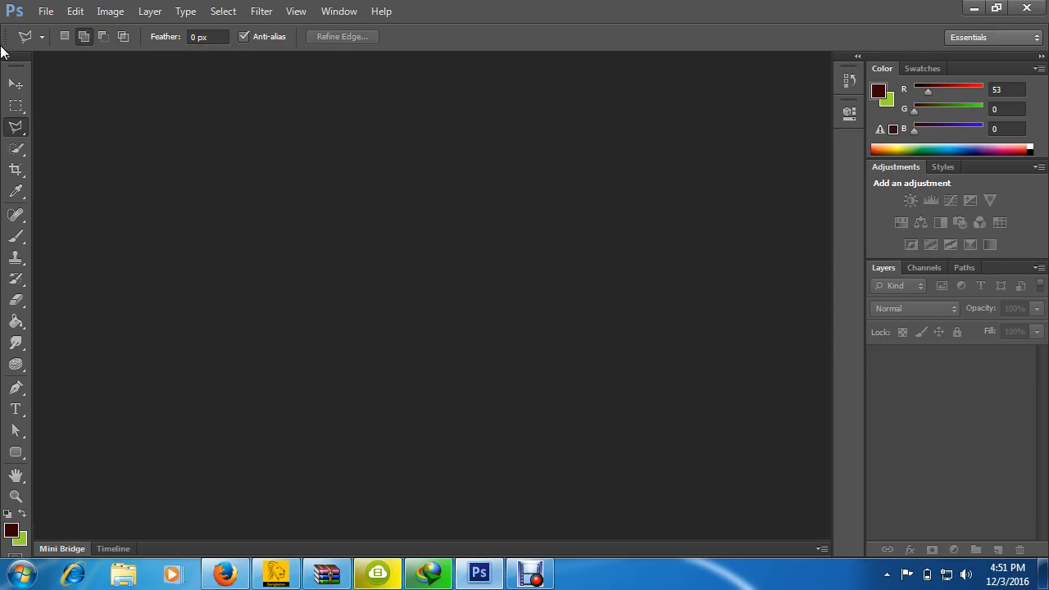
Create a new document 7 pixels wide and 5 pixels high with a white background, and close it.
click(43, 13)
click(42, 13)
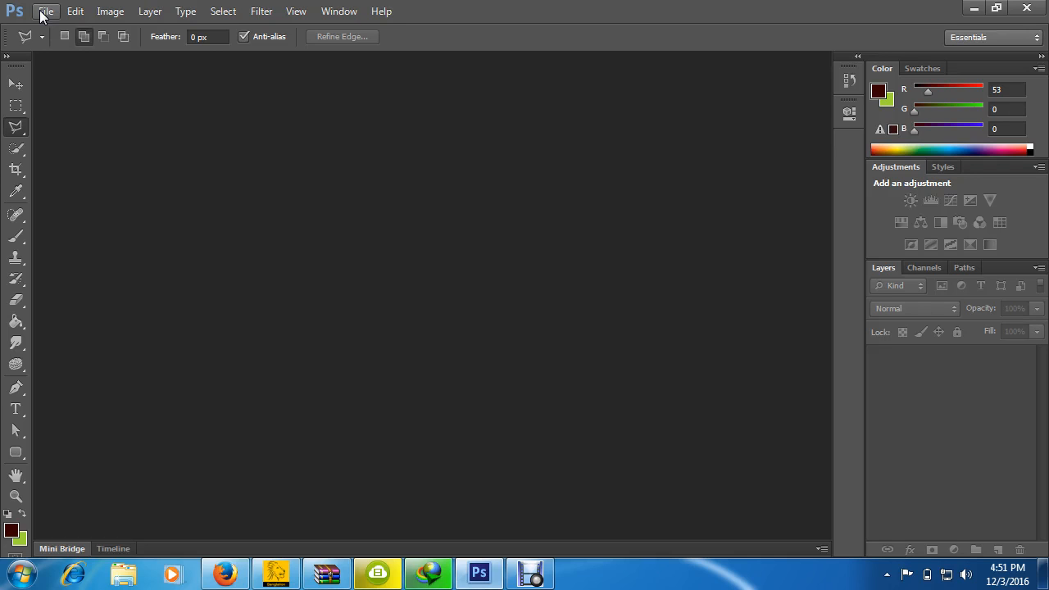
click(43, 15)
click(64, 29)
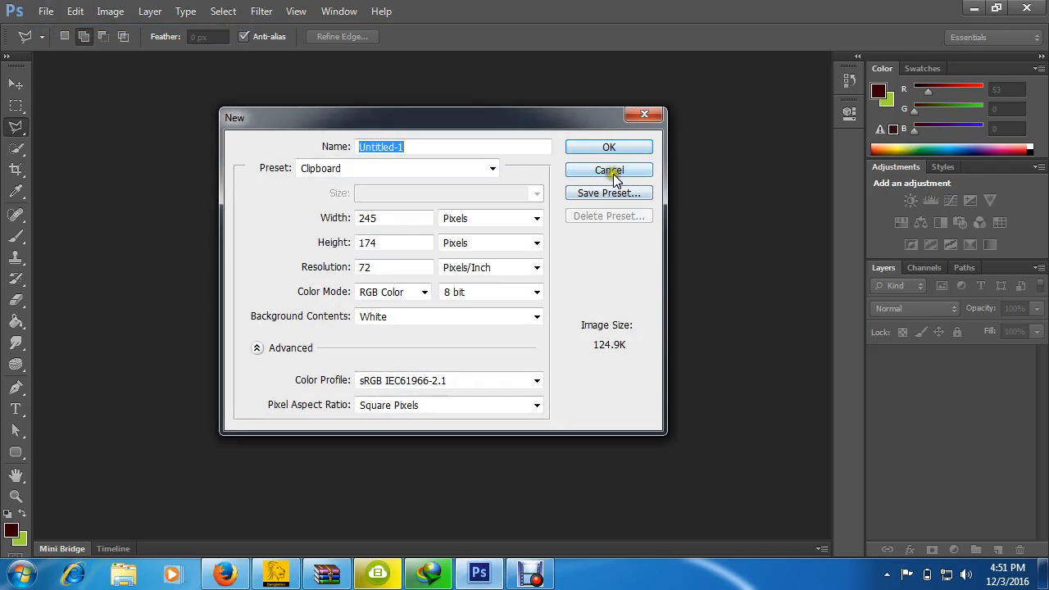
drag(430, 219, 319, 222)
text(7)
drag(386, 242, 326, 242)
text(5)
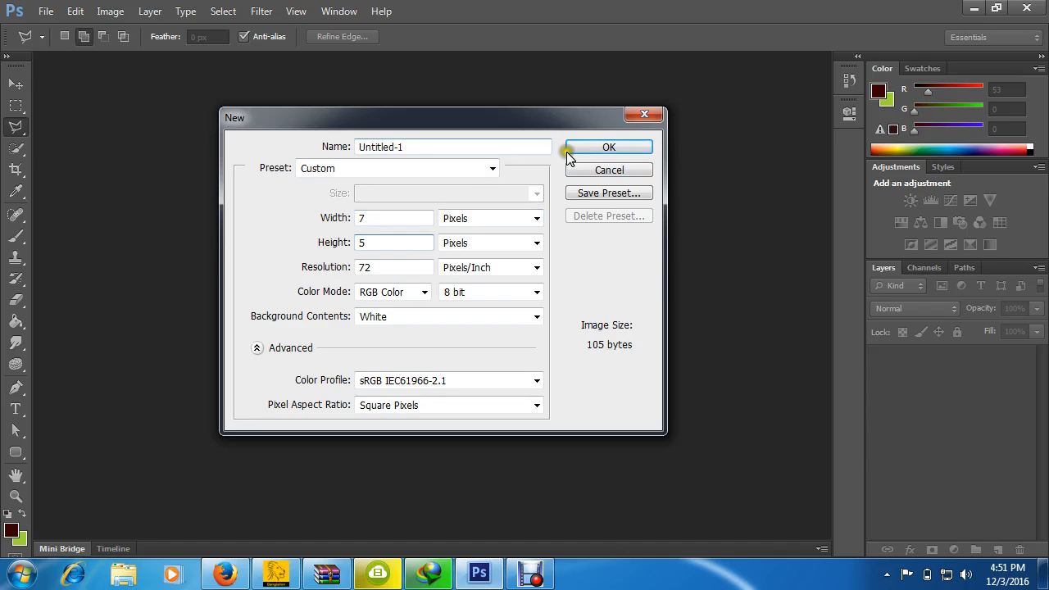
click(594, 151)
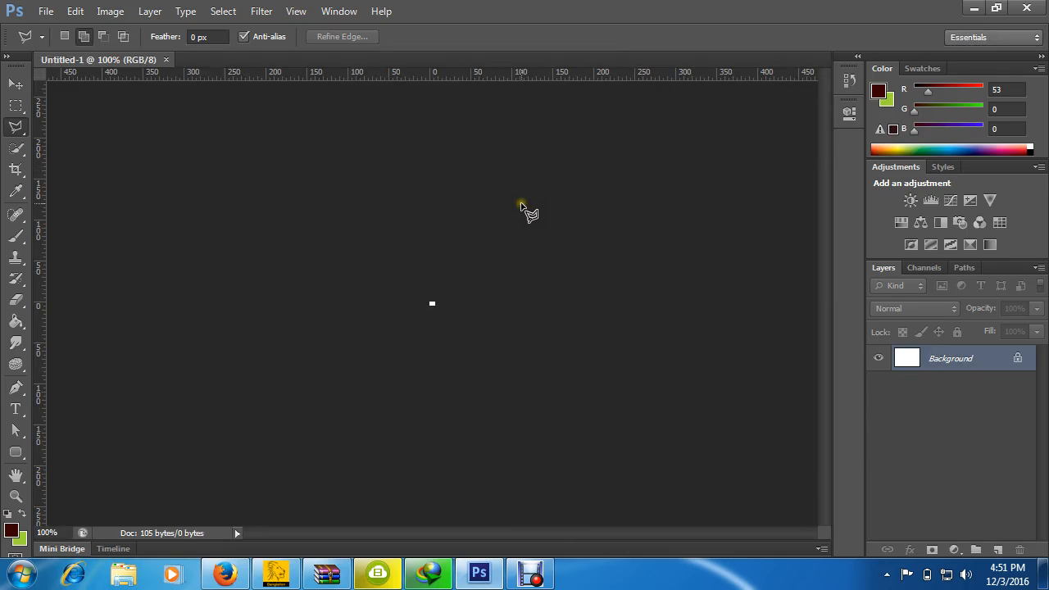
click(167, 60)
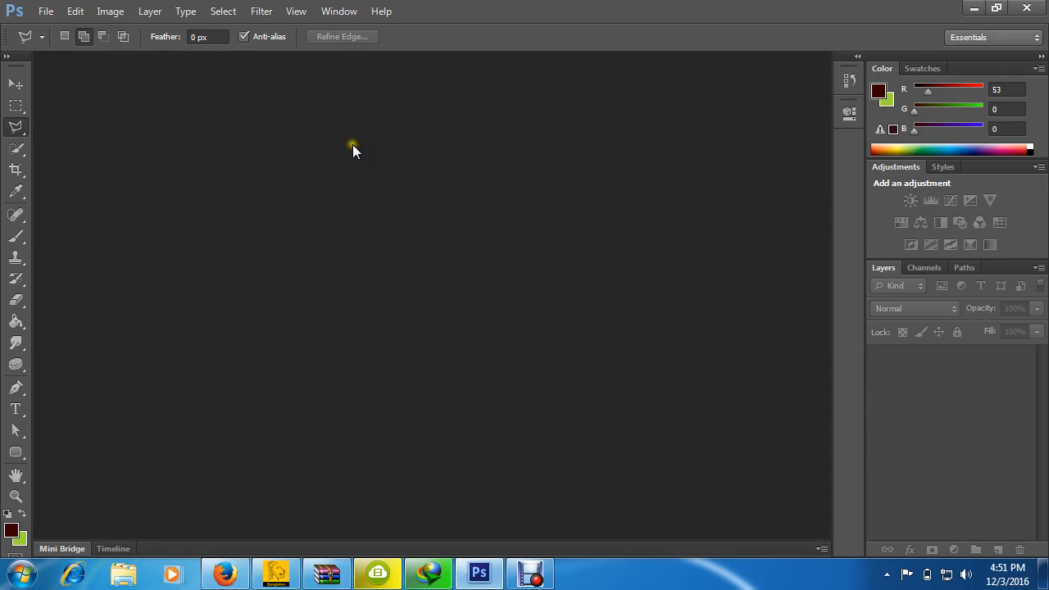
Create a new blank document 7 inches wide and 5 inches high and fit it to the window.
key(ctrl+n)
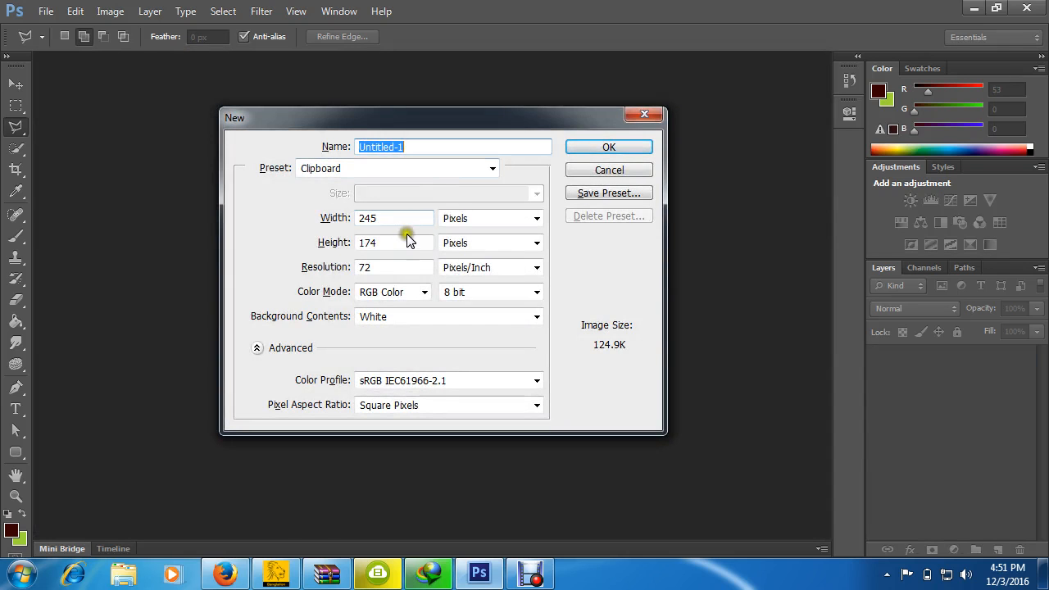
click(459, 218)
click(457, 247)
click(253, 216)
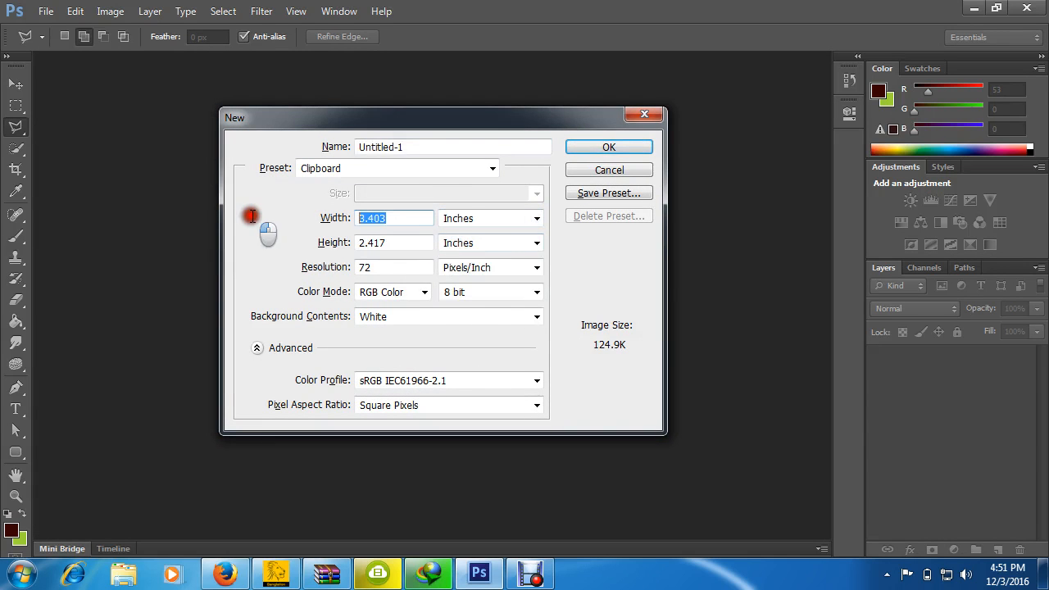
text(7)
click(402, 236)
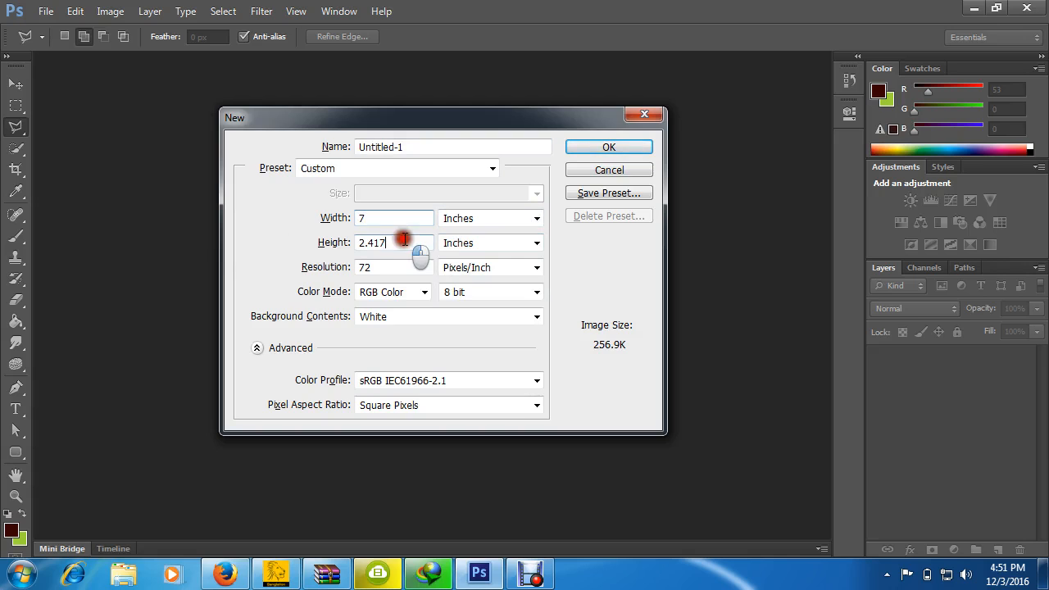
click(286, 240)
text(5)
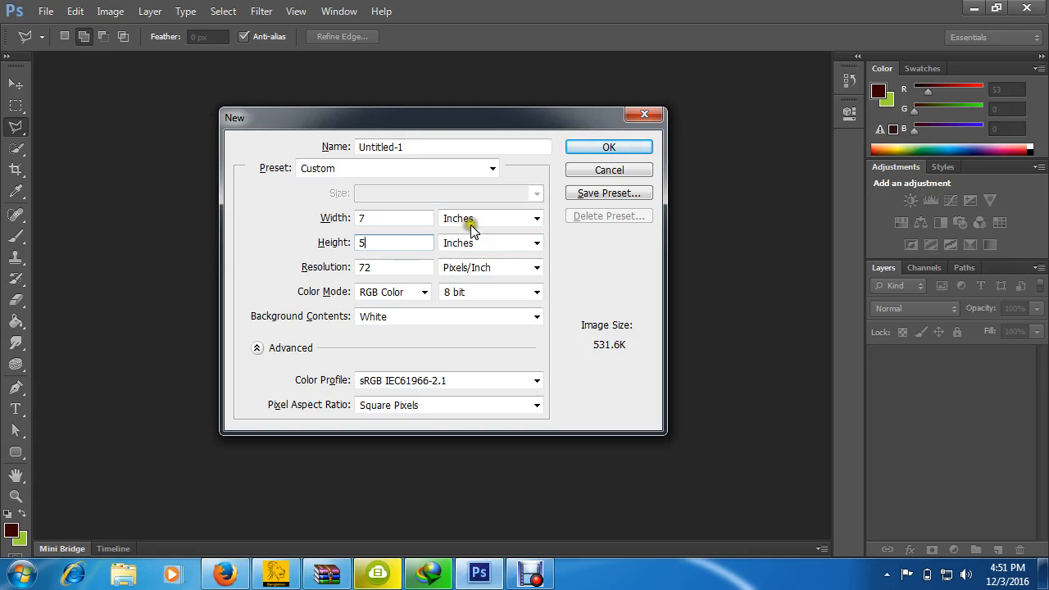
click(609, 148)
key(ctrl+0)
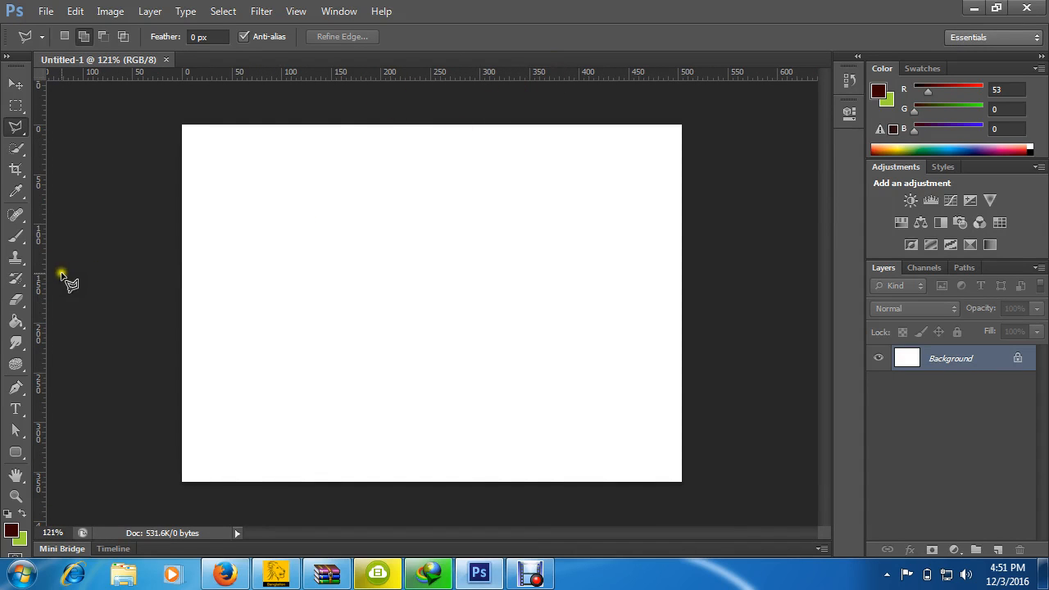
Start a text line in the upper part of the canvas with the Type tool, set its size to 30 pt, and enter a first name.
click(16, 408)
click(480, 246)
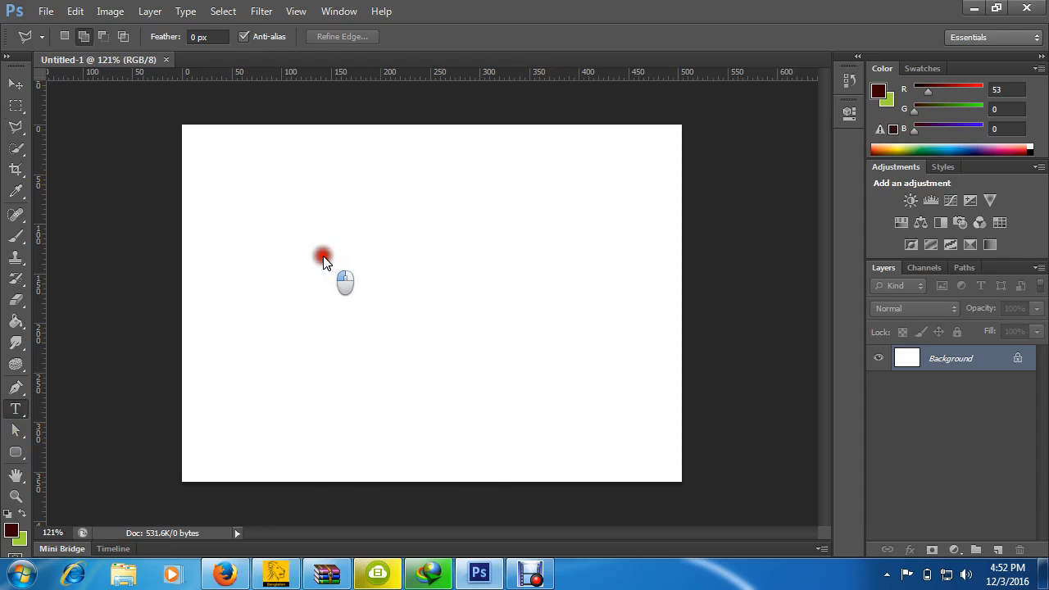
click(12, 408)
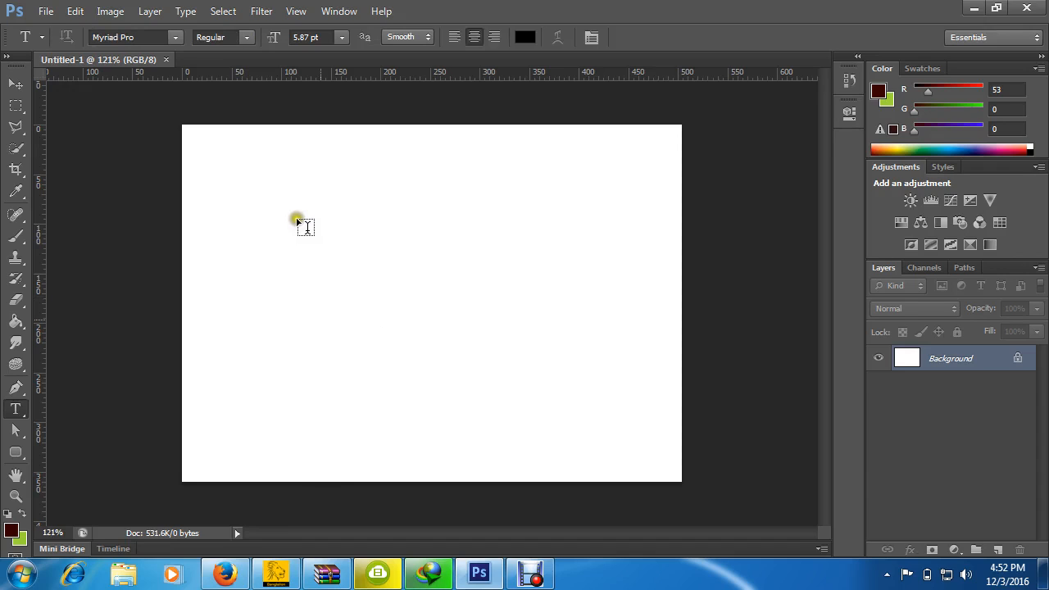
click(319, 332)
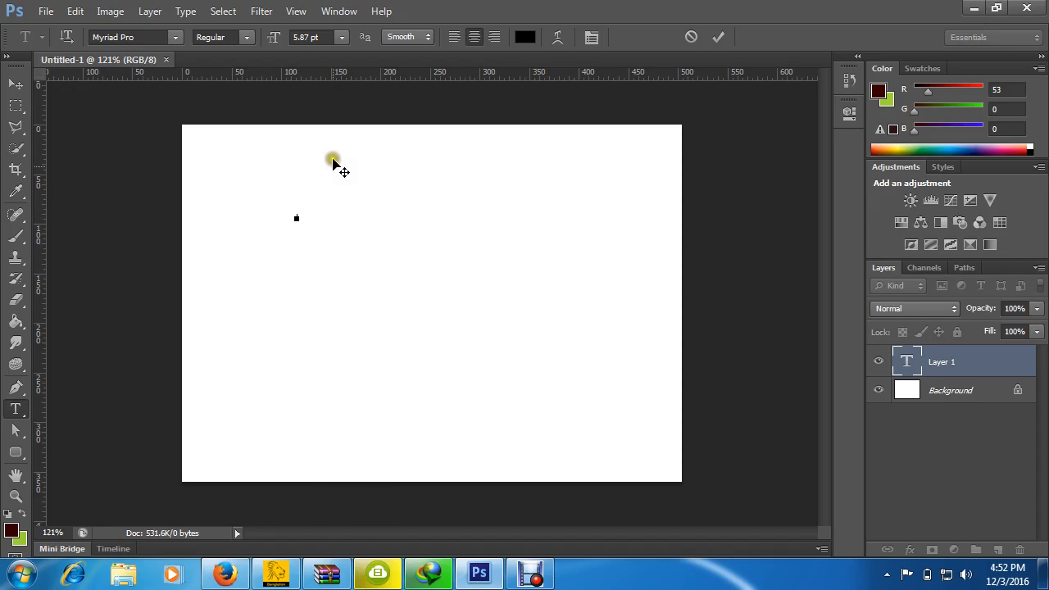
click(342, 38)
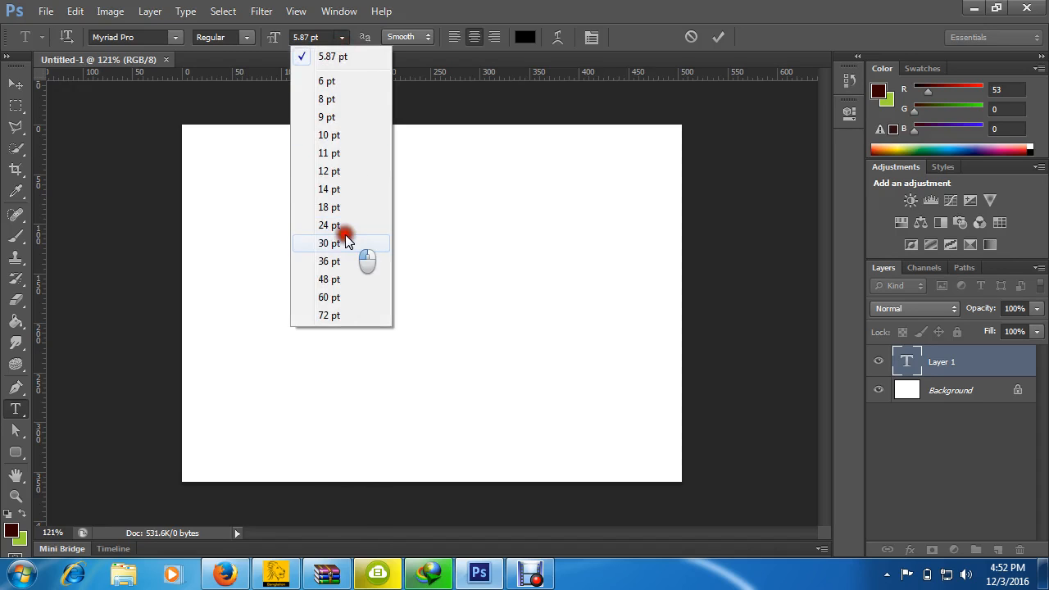
click(340, 241)
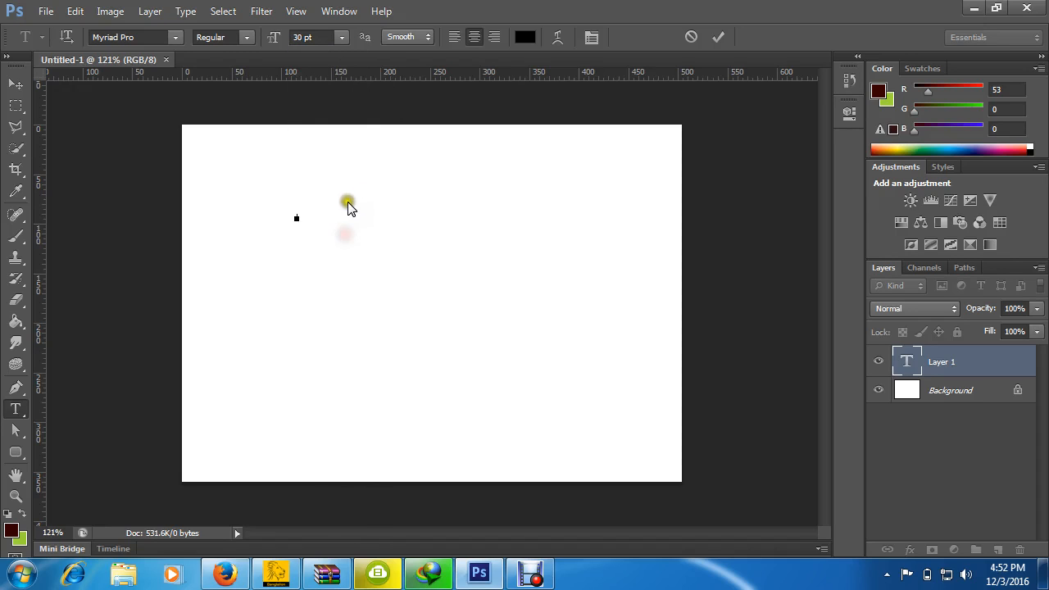
click(344, 38)
click(302, 235)
drag(299, 230, 307, 215)
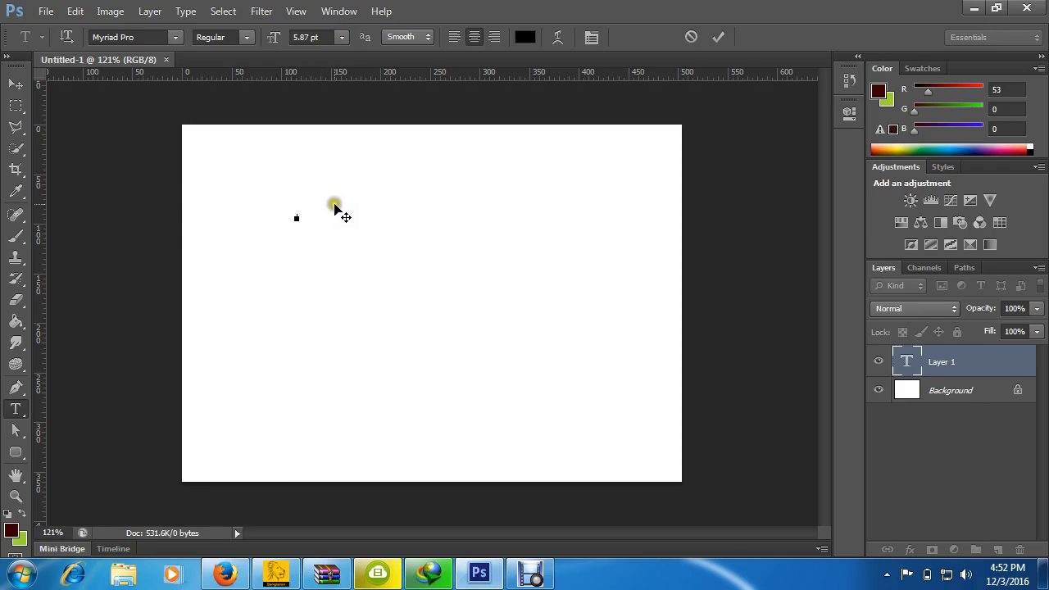
click(335, 40)
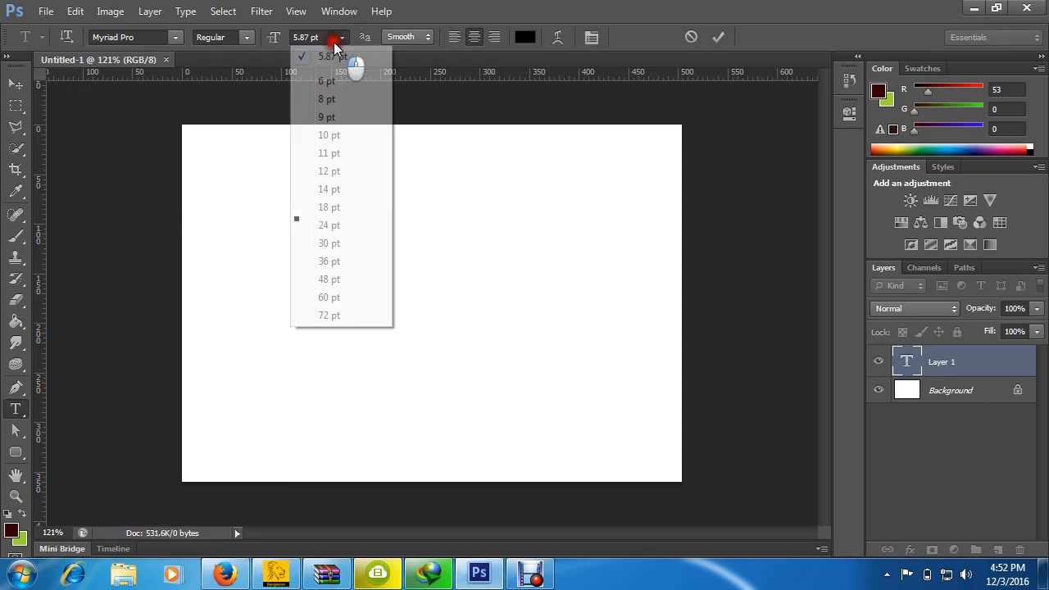
click(336, 242)
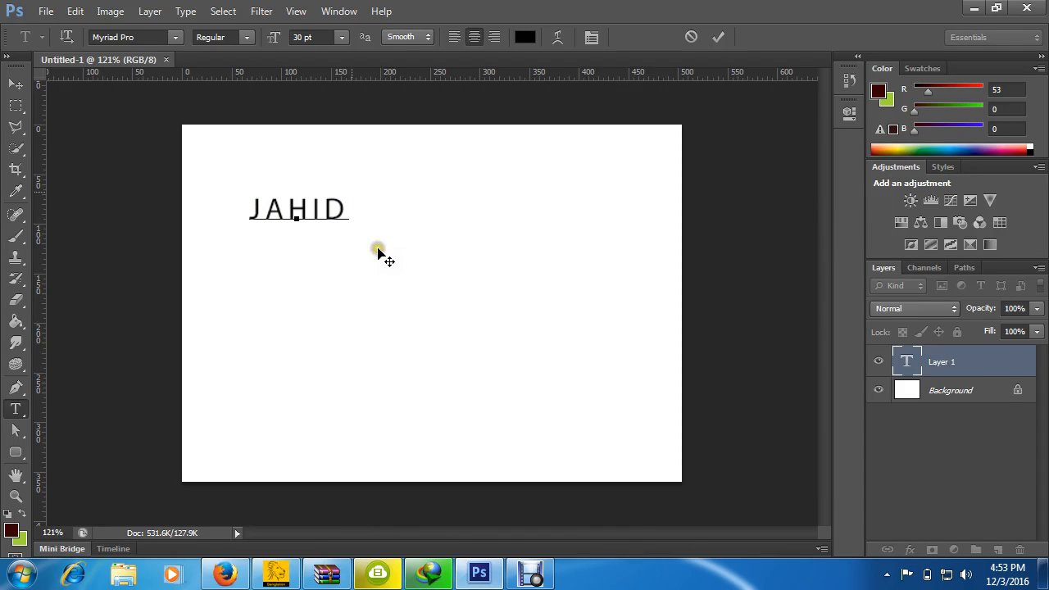
Move the name text toward the upper middle of the canvas, highlight its letters, and clear the highlight.
drag(277, 199, 466, 210)
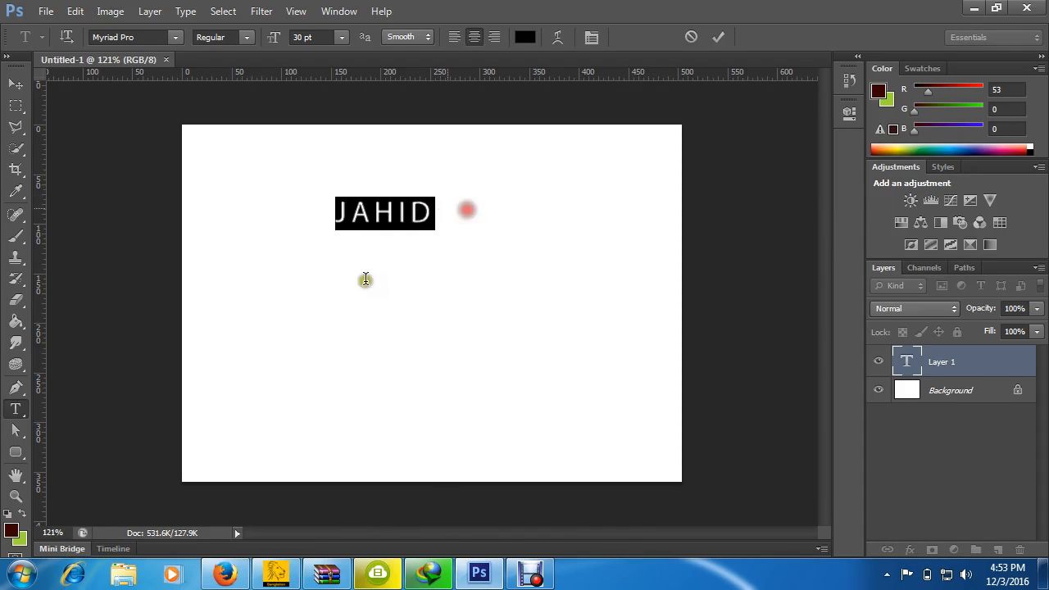
click(435, 213)
click(435, 213)
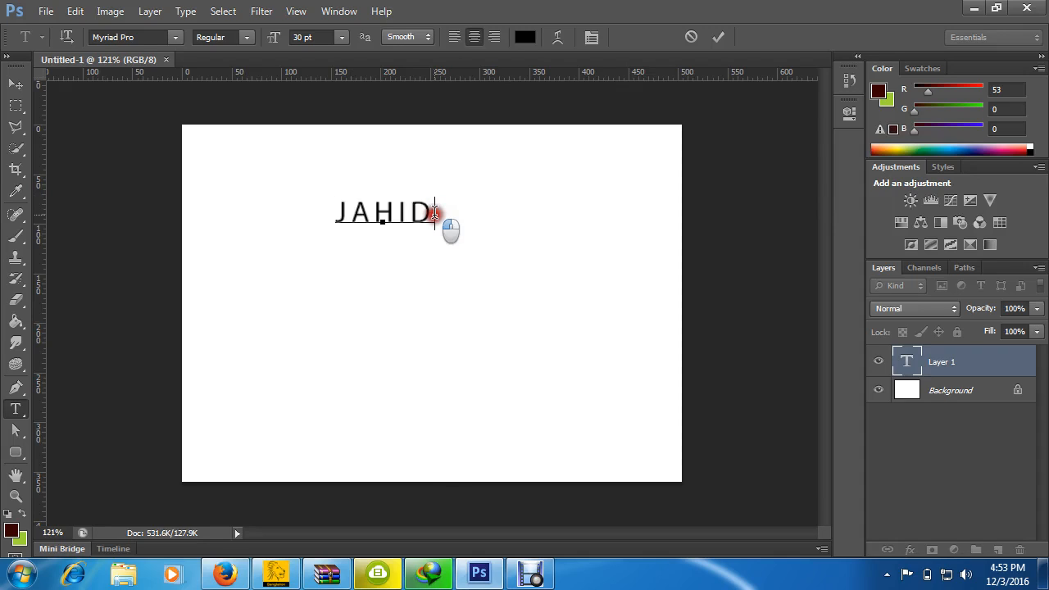
drag(435, 213, 327, 214)
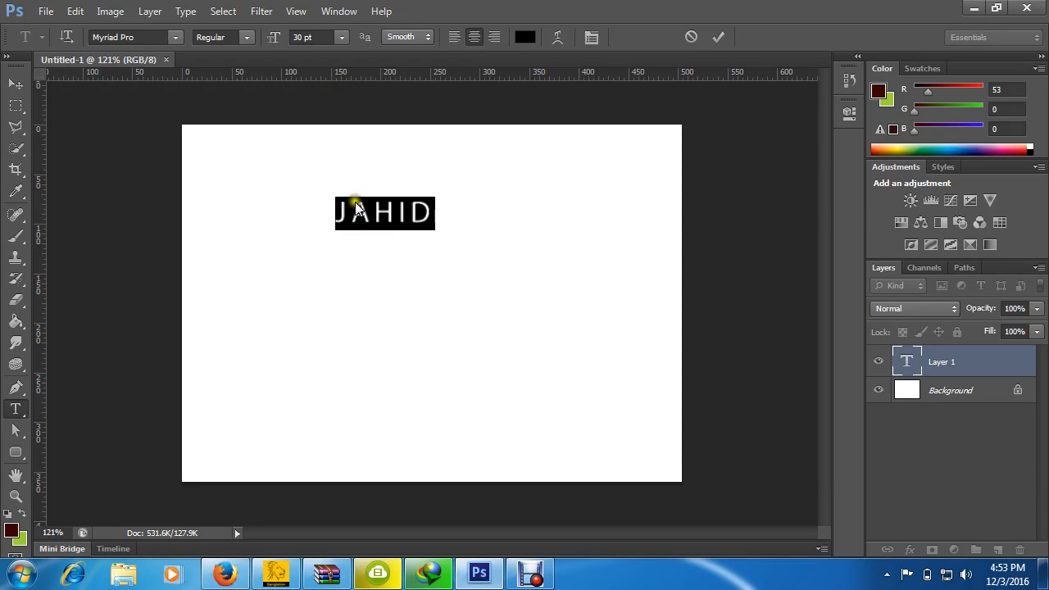
click(374, 215)
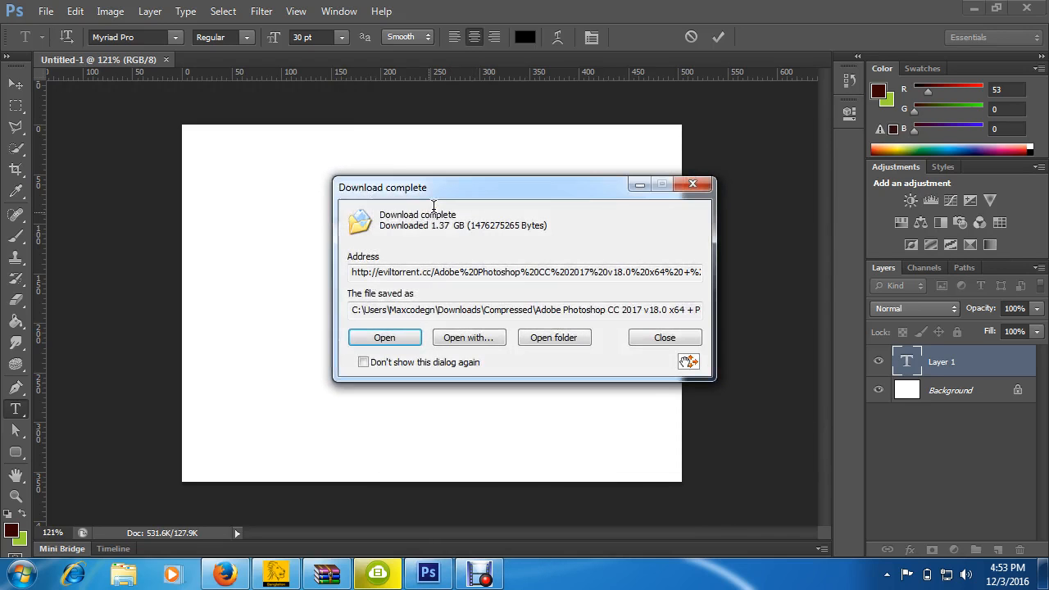
Minimize the Download complete window and select the whole name text.
click(645, 187)
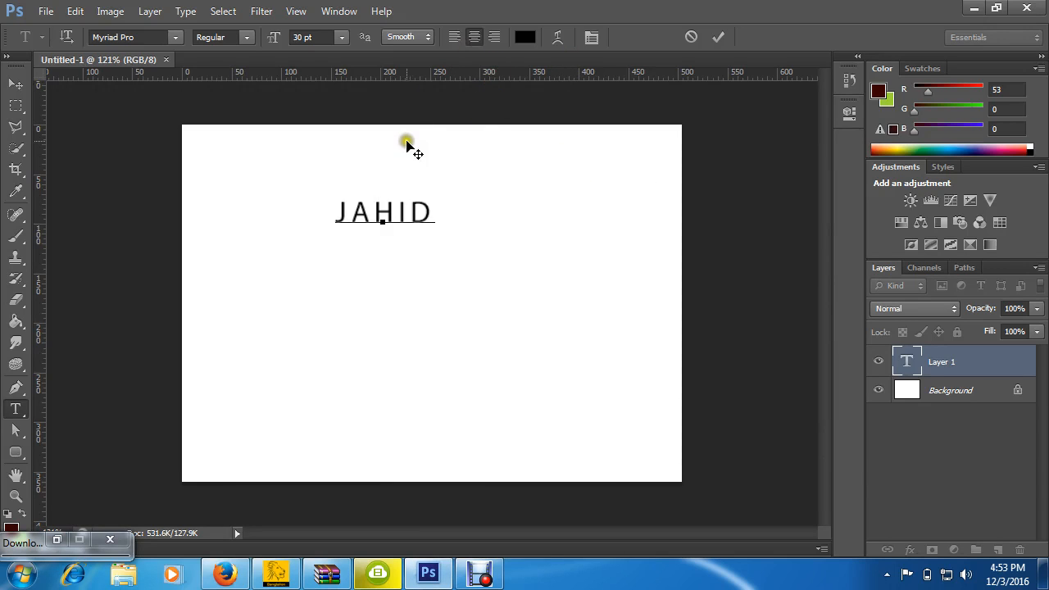
click(418, 210)
double_click(418, 210)
click(461, 210)
double_click(414, 211)
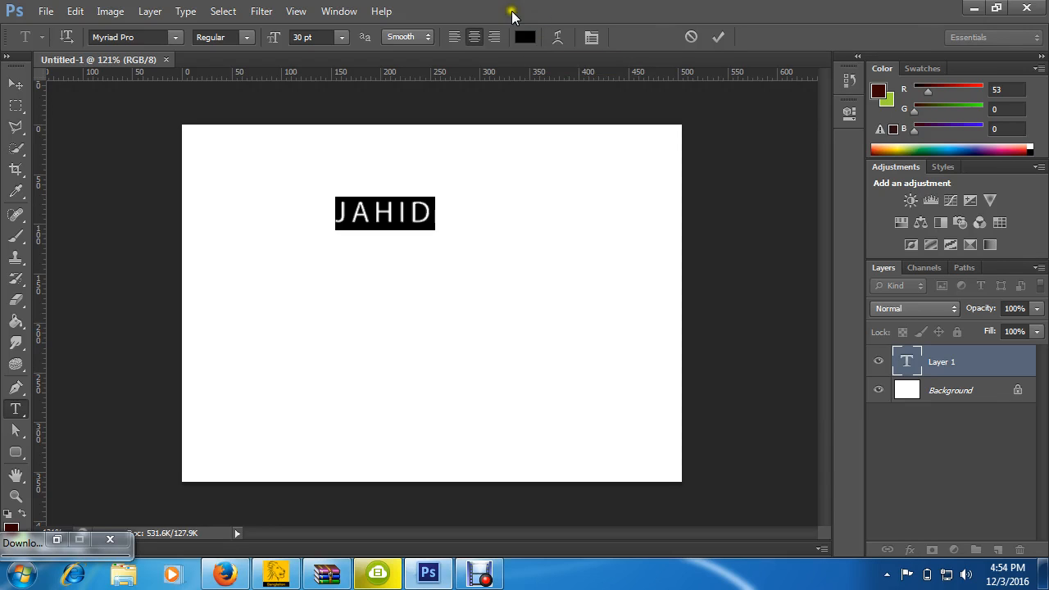
Try several light and dark red shades as the color of the selected name text and apply a dark red.
click(524, 39)
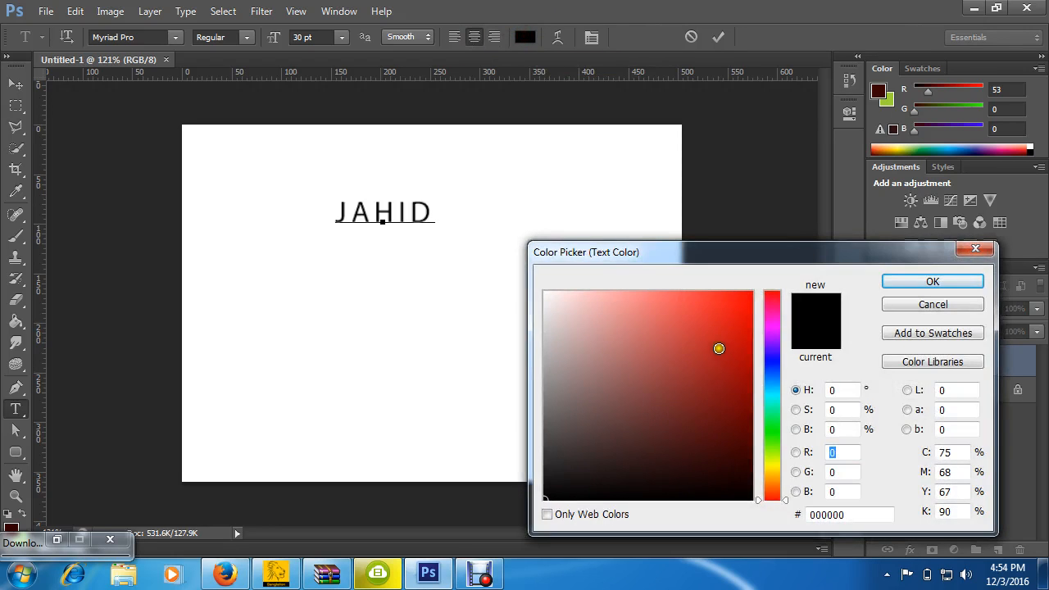
click(720, 348)
click(736, 313)
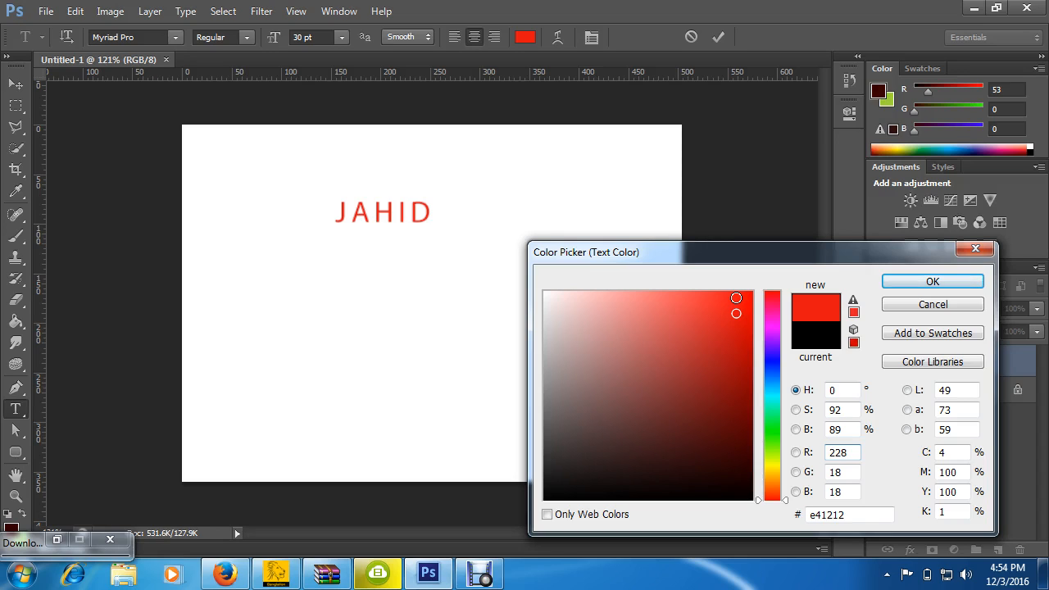
click(740, 292)
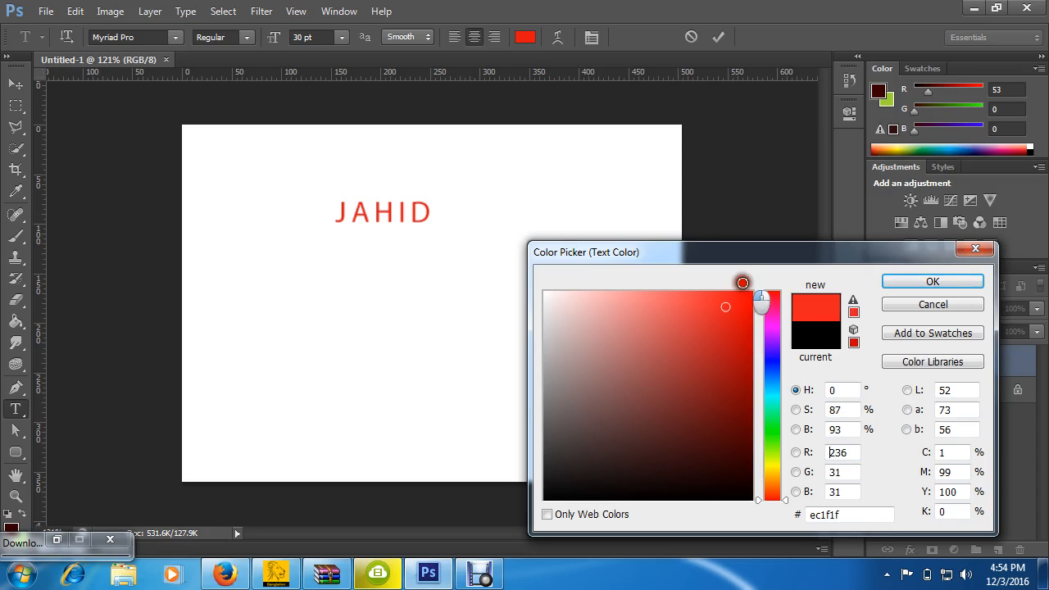
click(709, 334)
click(651, 303)
click(650, 299)
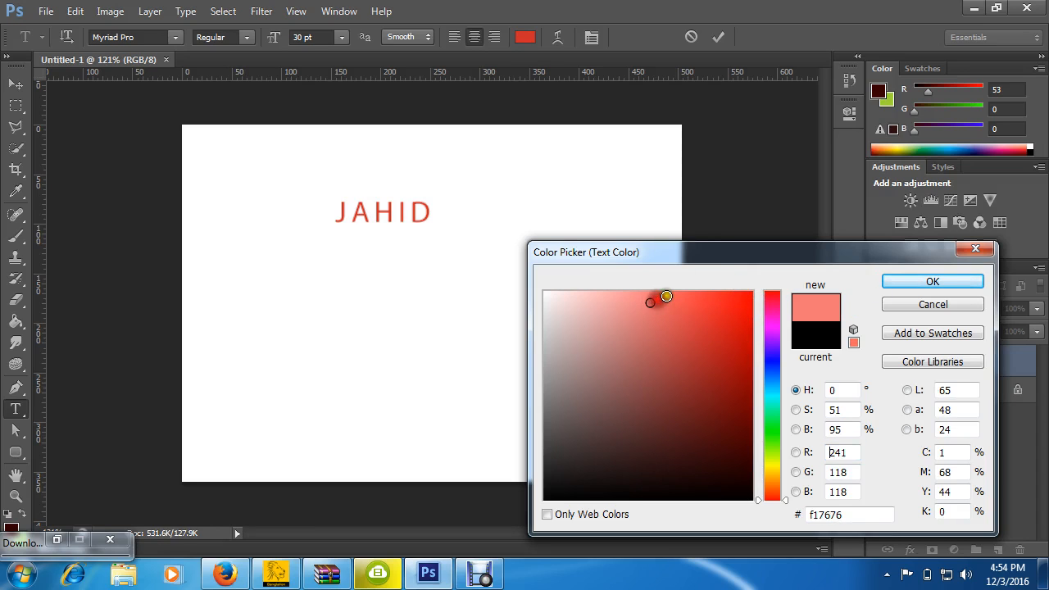
click(665, 298)
click(686, 354)
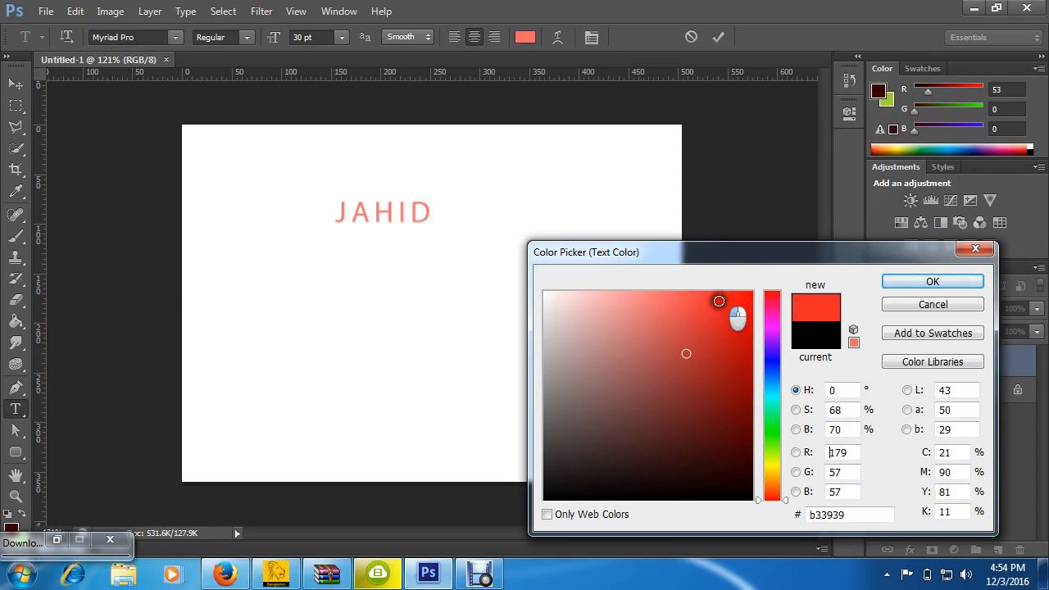
click(719, 301)
click(737, 332)
click(742, 361)
click(724, 424)
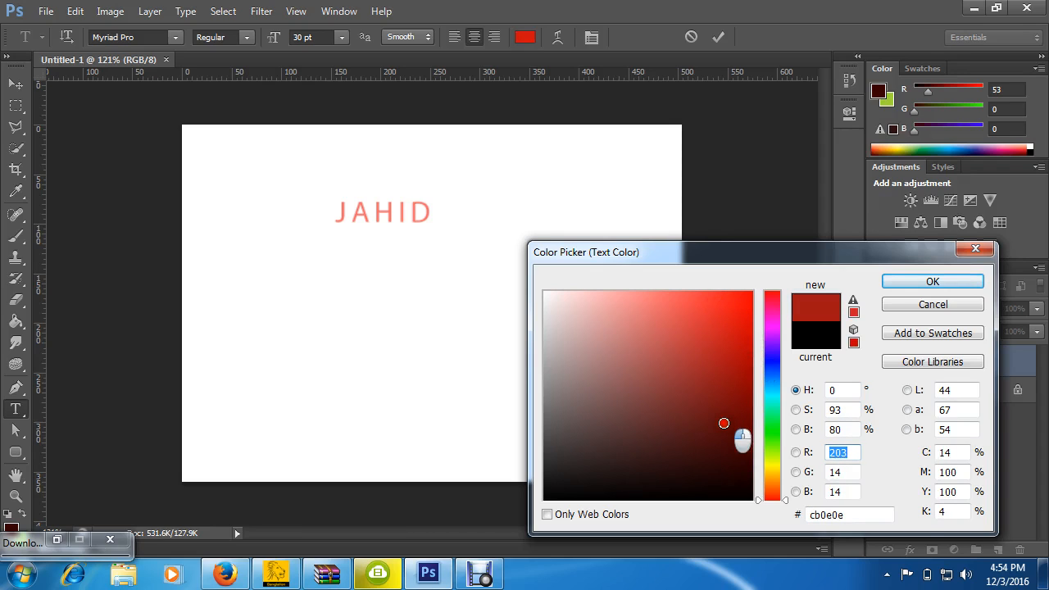
click(727, 368)
click(724, 416)
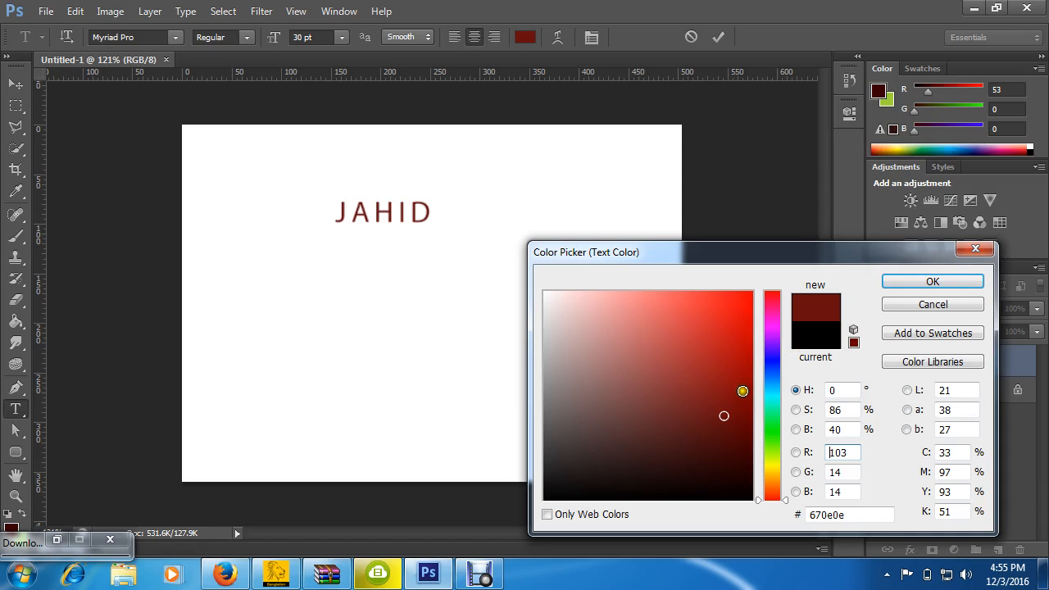
click(957, 282)
click(934, 282)
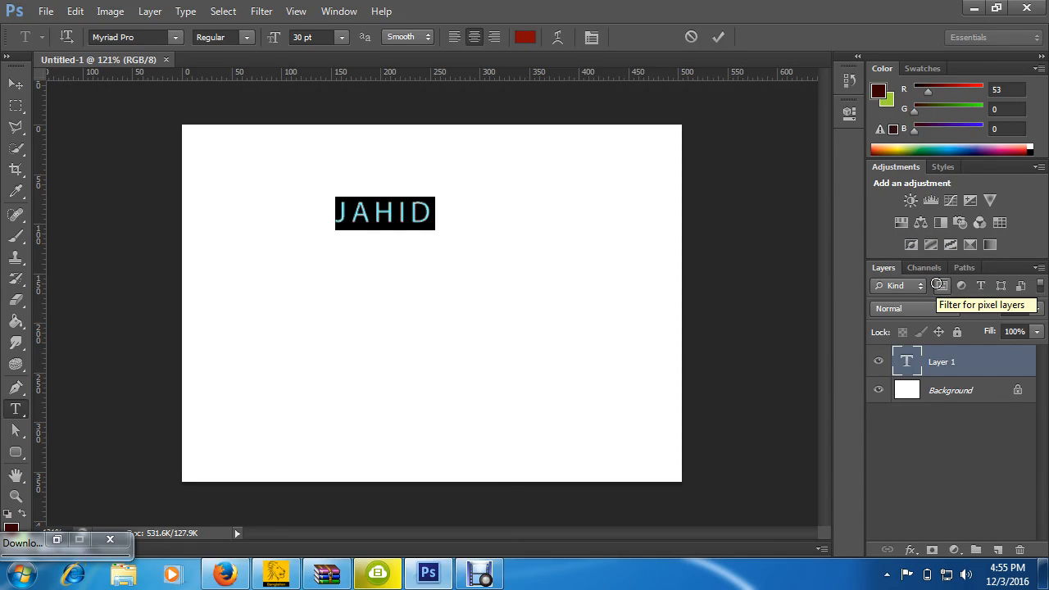
Deselect the dark red name text, then highlight all its letters and clear the highlight again.
click(410, 215)
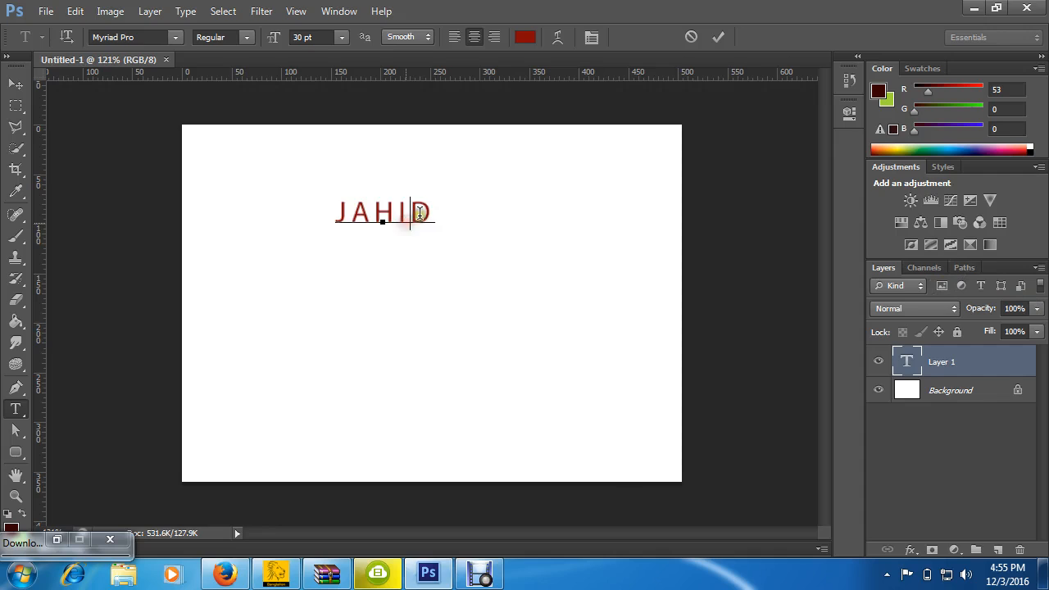
drag(436, 223, 298, 218)
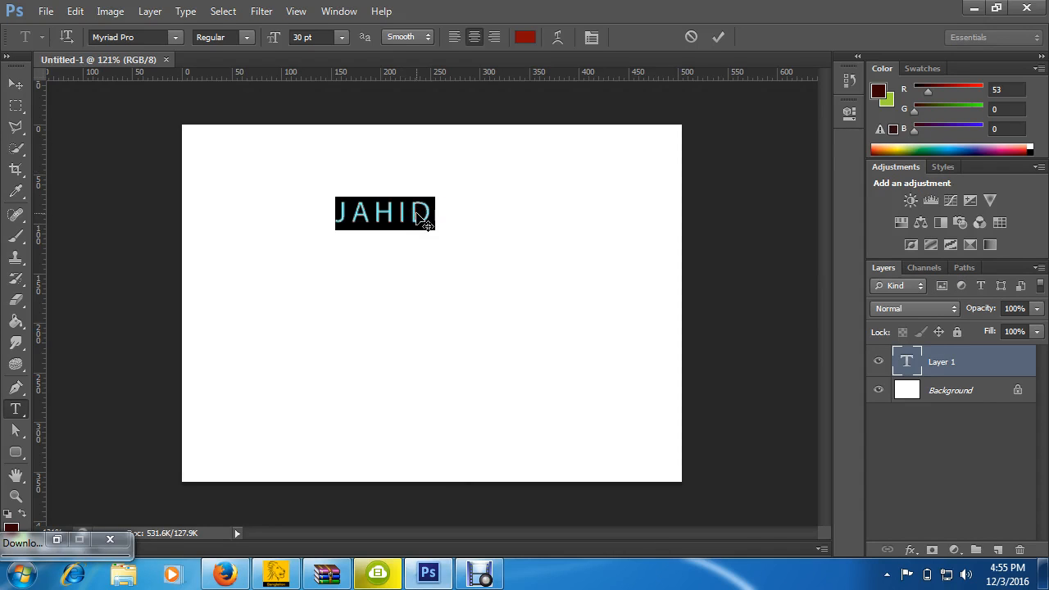
click(425, 218)
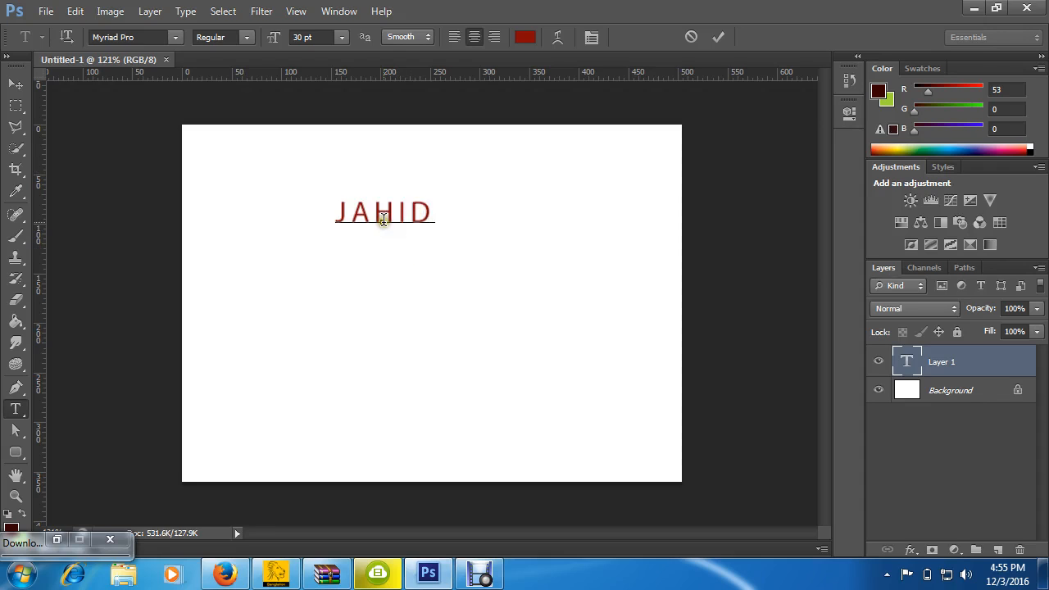
drag(435, 210, 314, 214)
click(452, 211)
click(431, 224)
Select the name text, set its alignment to left, center and finally right, and select all its letters again.
drag(430, 212, 286, 209)
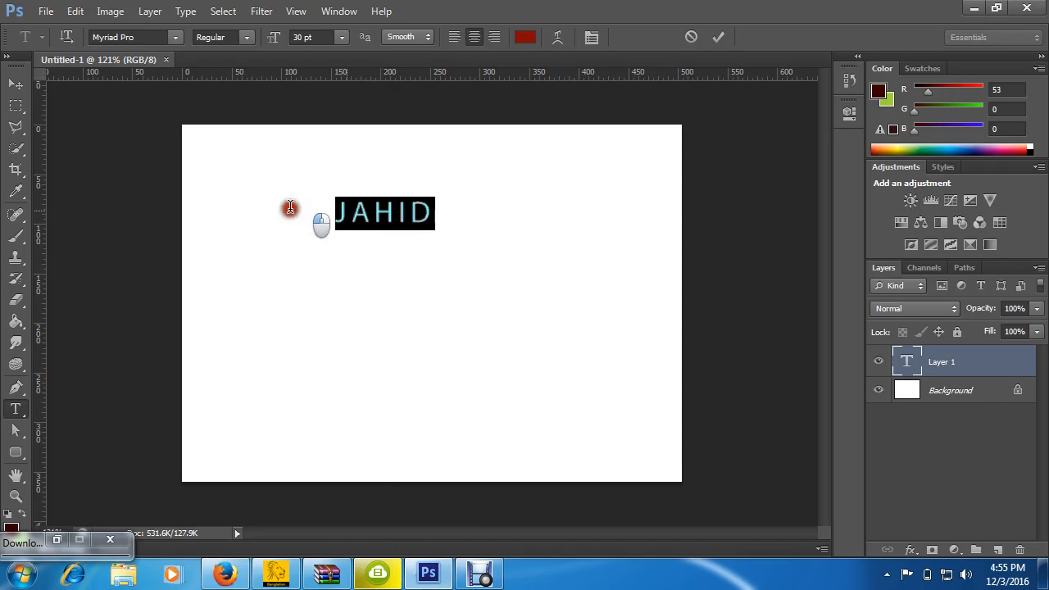
click(455, 41)
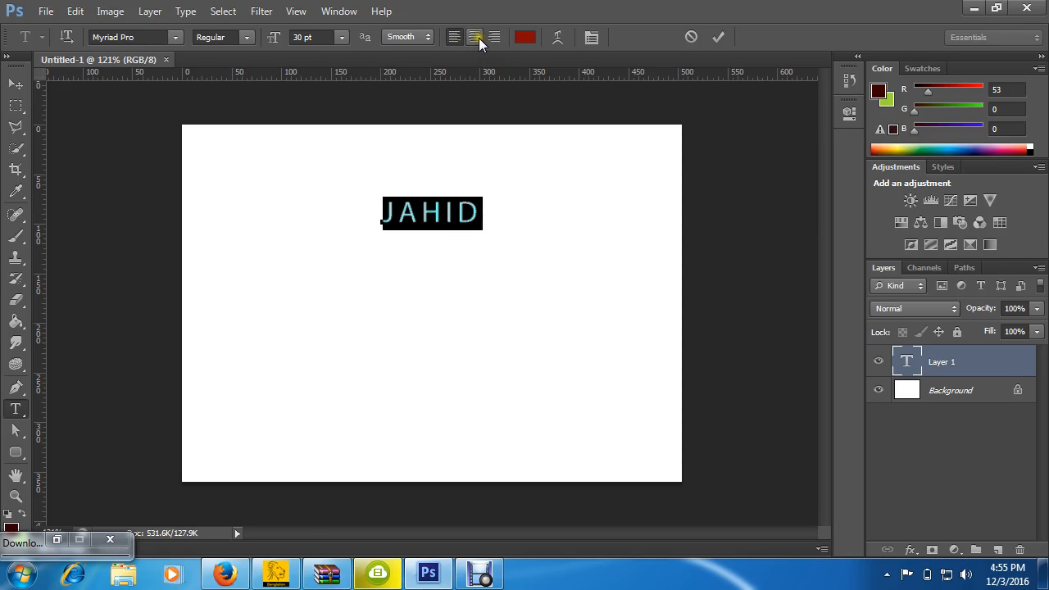
click(476, 37)
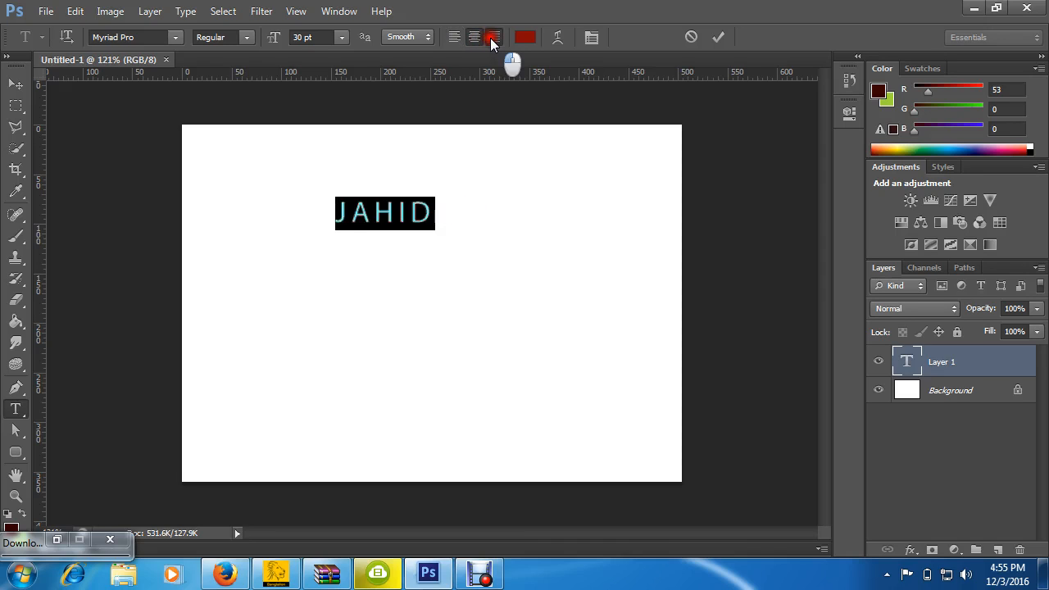
click(492, 38)
click(348, 215)
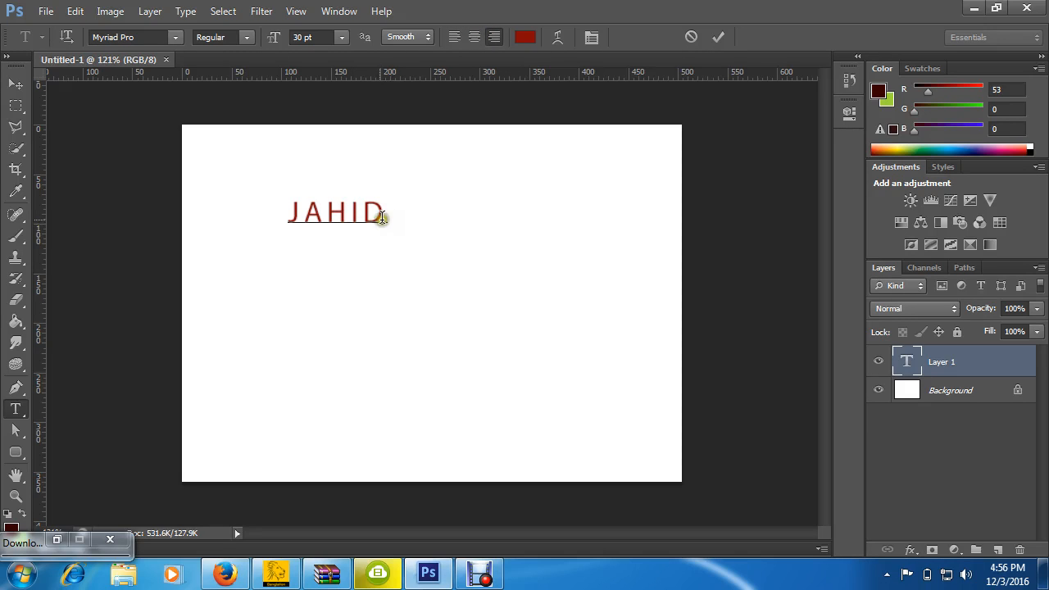
drag(287, 211, 391, 213)
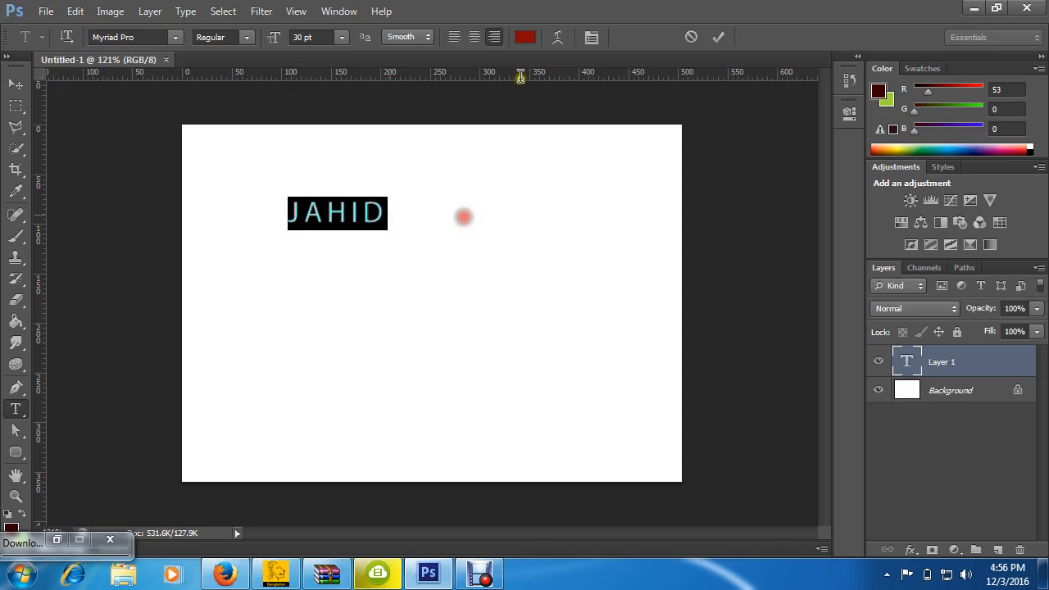
Left-align the name text, clear its highlight and select all its letters again.
click(459, 36)
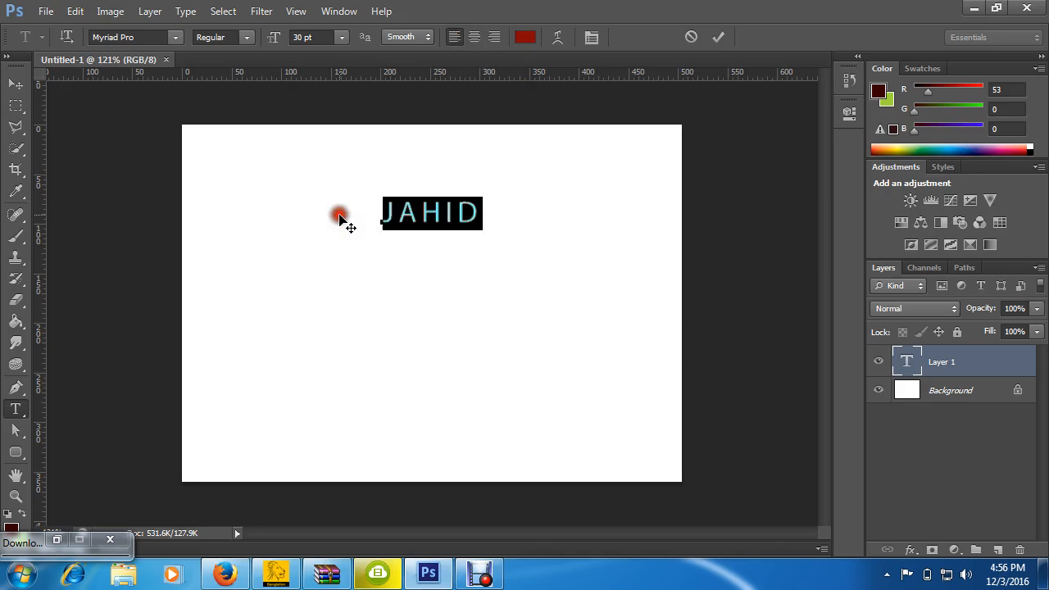
click(422, 221)
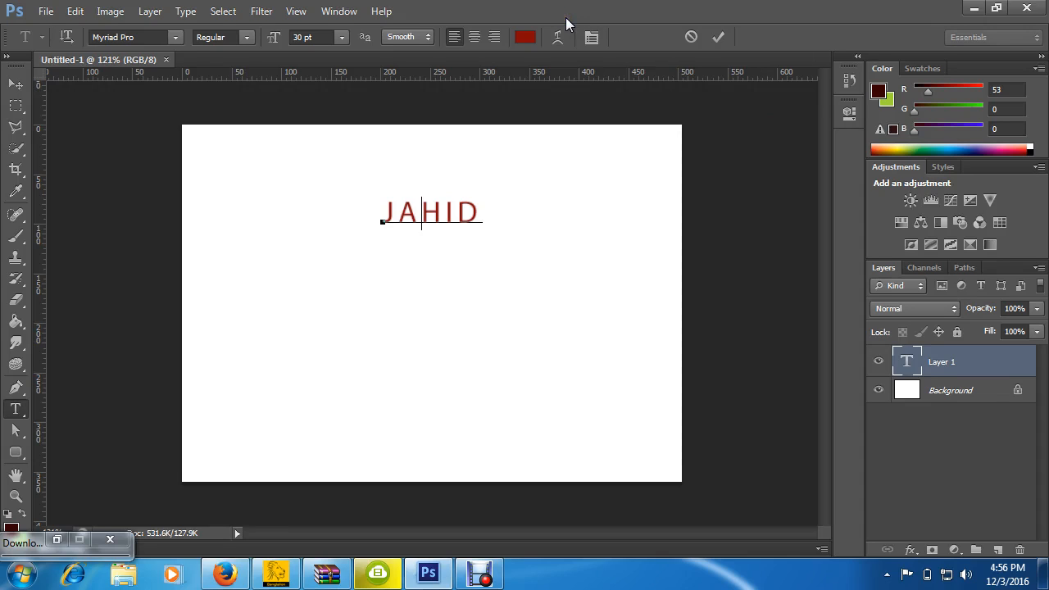
click(564, 17)
drag(382, 212, 499, 216)
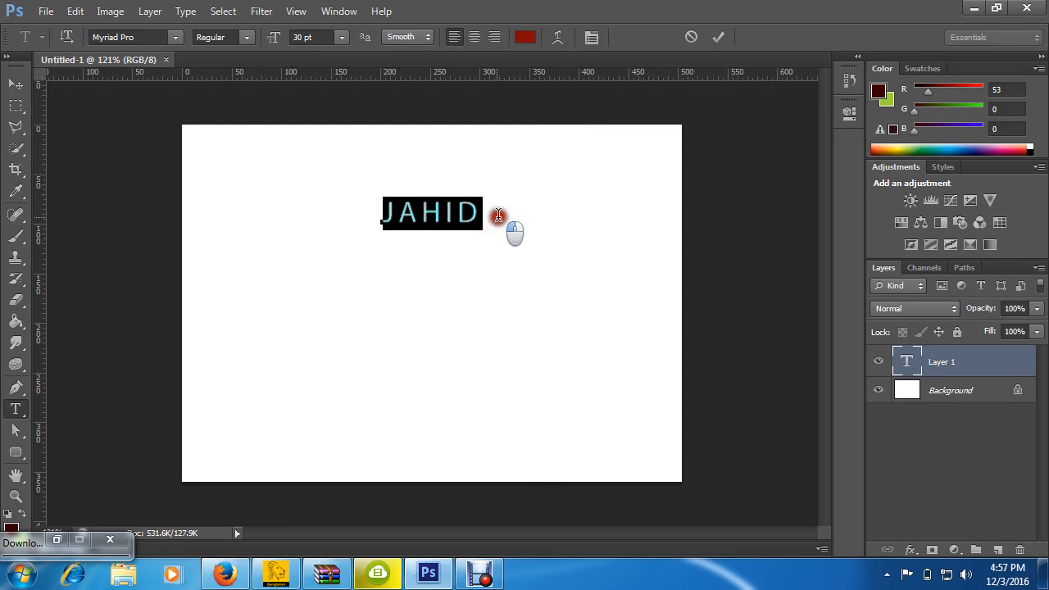
click(419, 212)
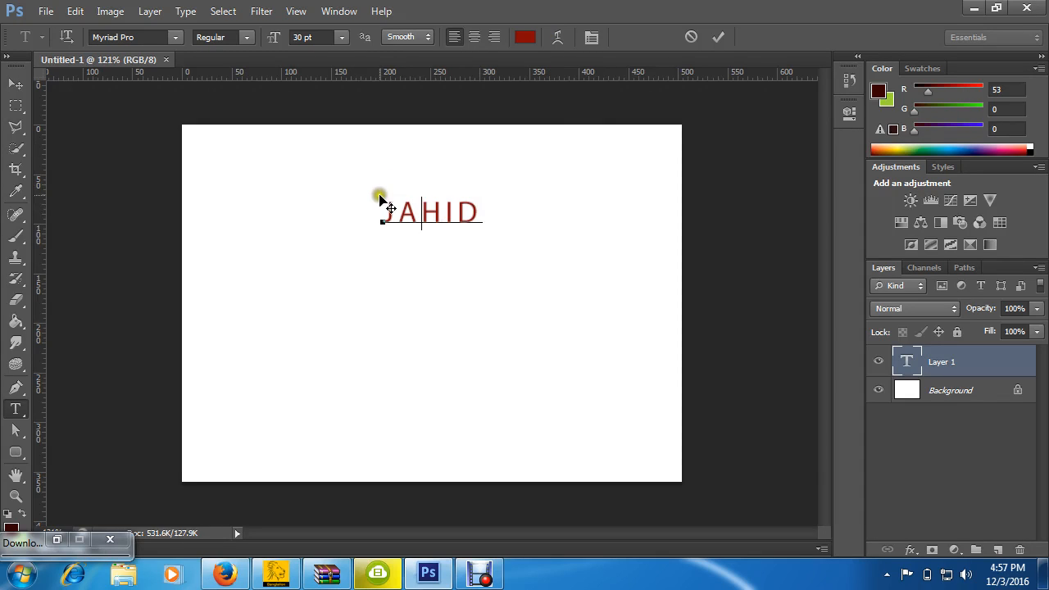
drag(380, 200, 562, 211)
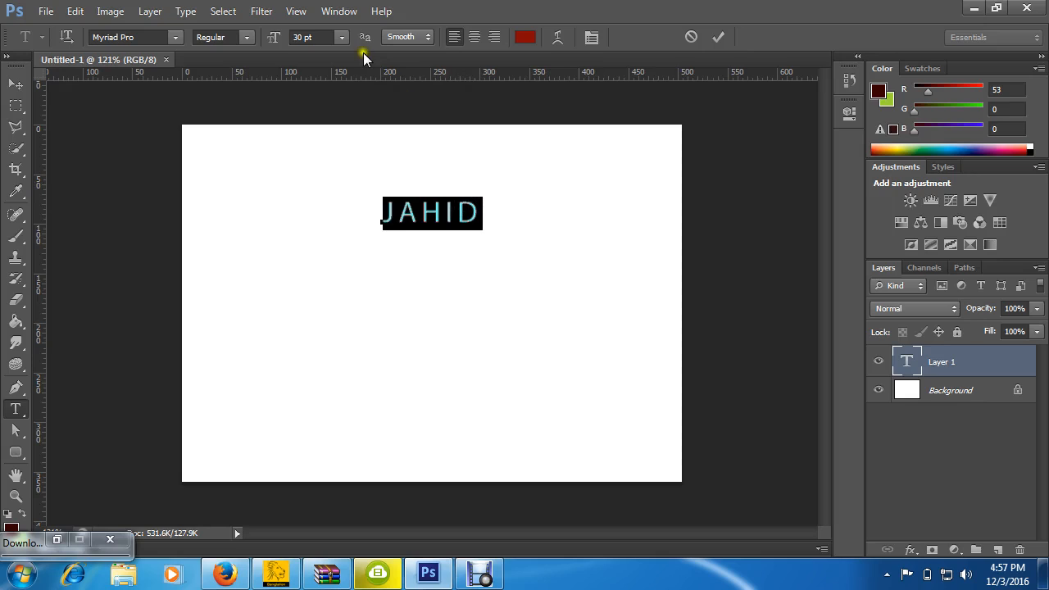
Try font sizes 36 pt and 12 pt on the selected name text, and set it to 55 pt.
click(317, 37)
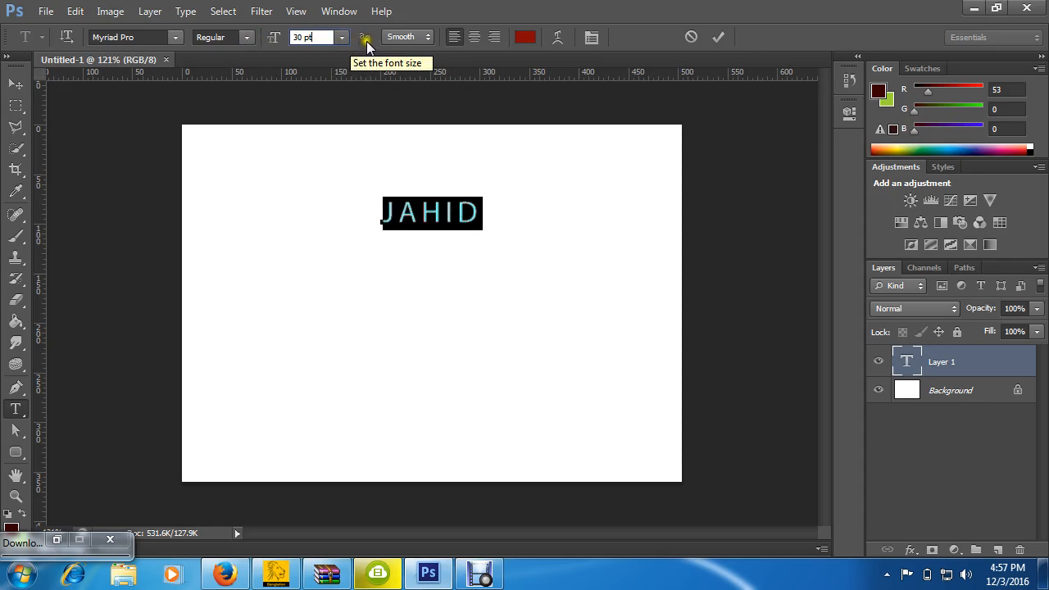
click(340, 38)
click(332, 262)
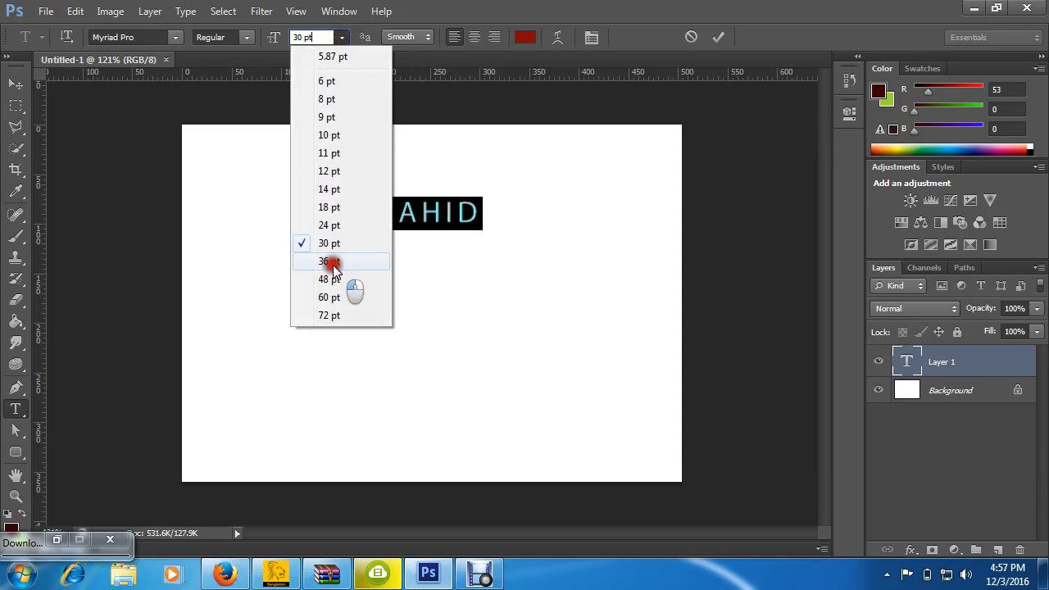
click(342, 37)
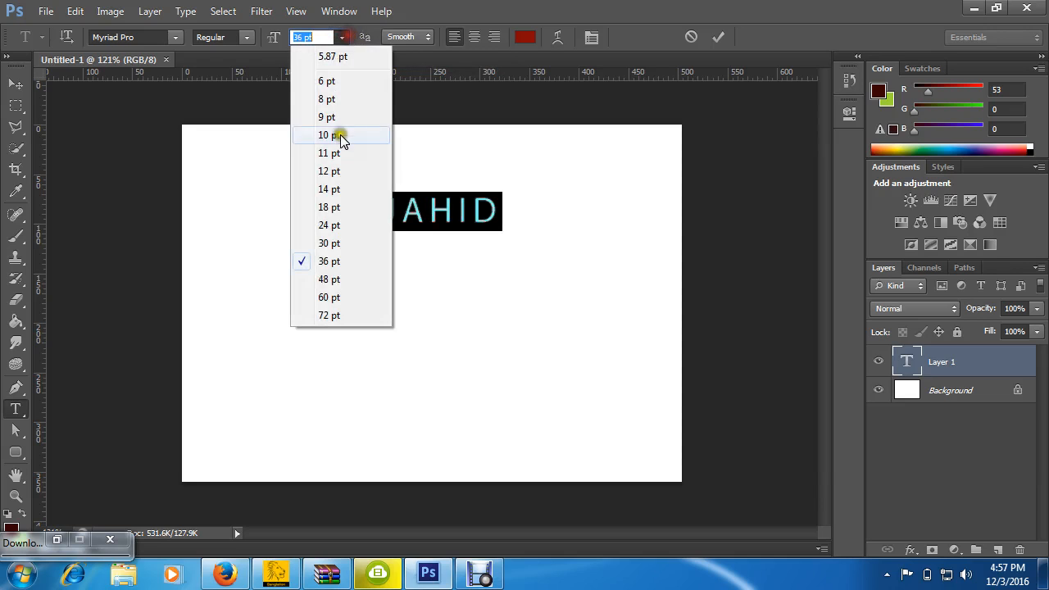
click(332, 171)
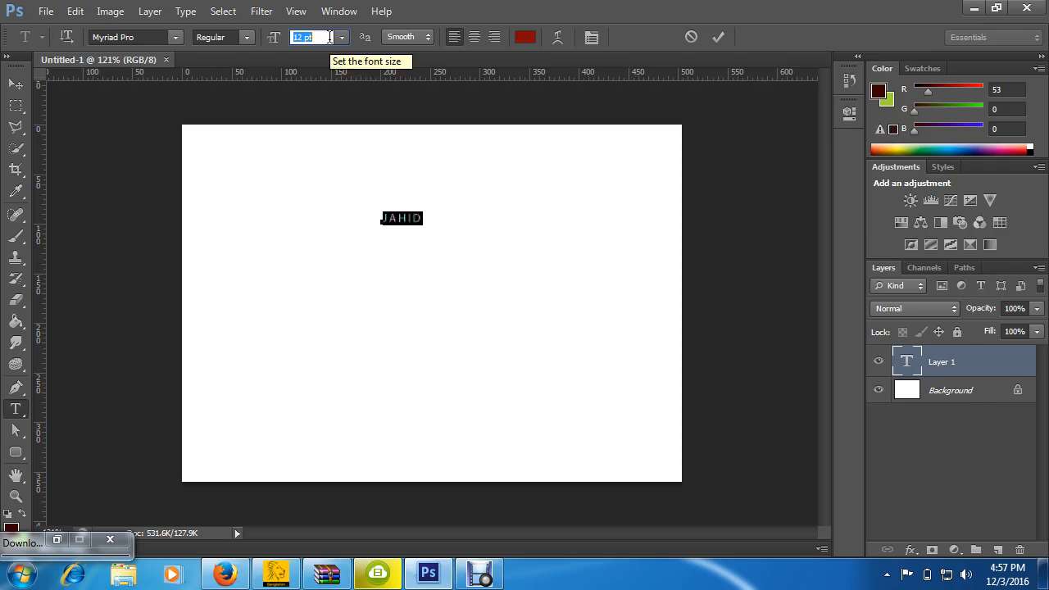
text(55)
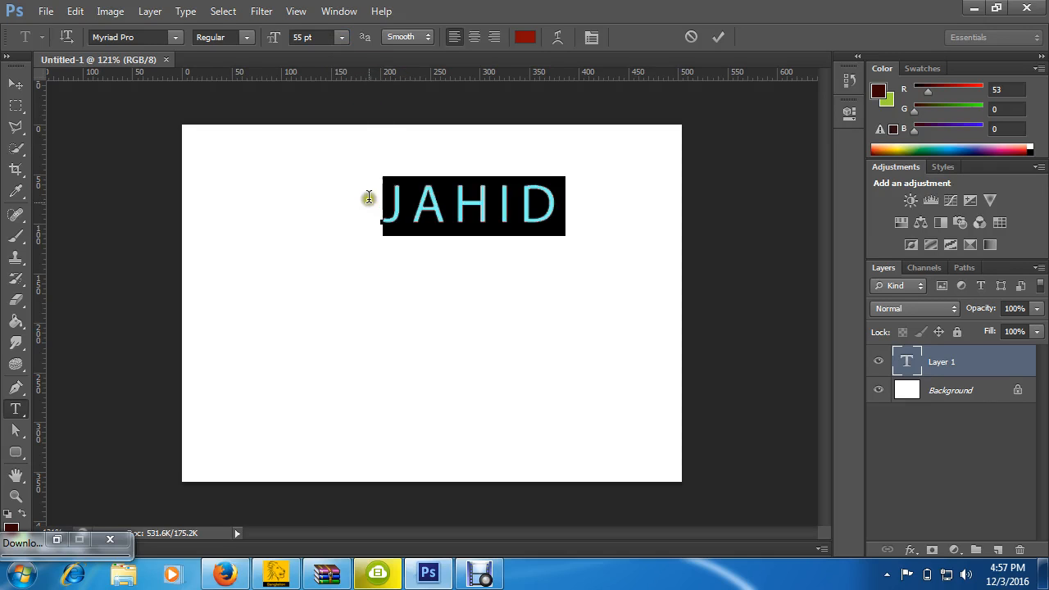
click(341, 37)
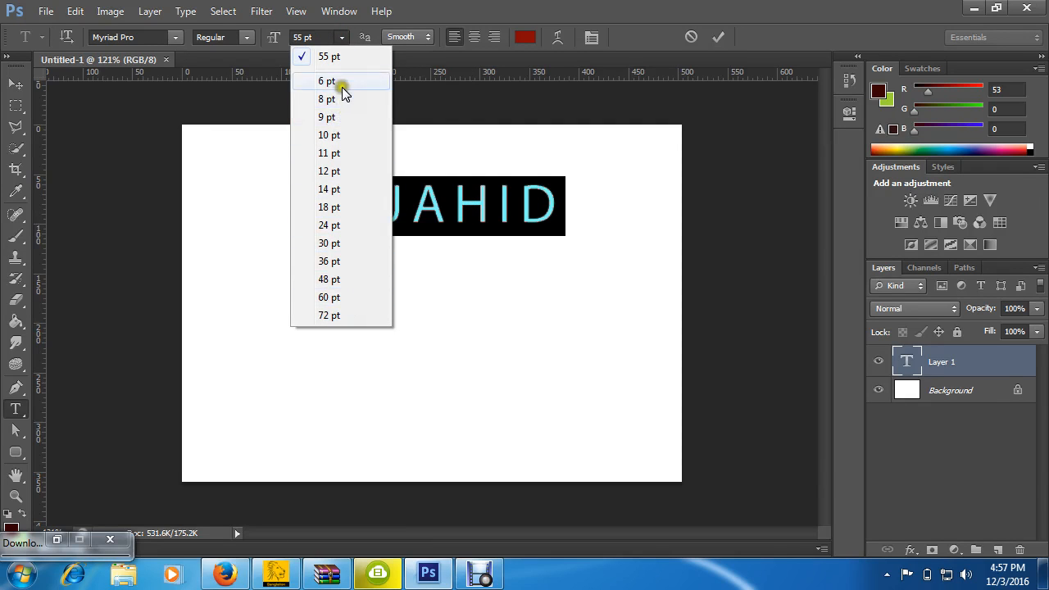
click(316, 36)
double_click(317, 36)
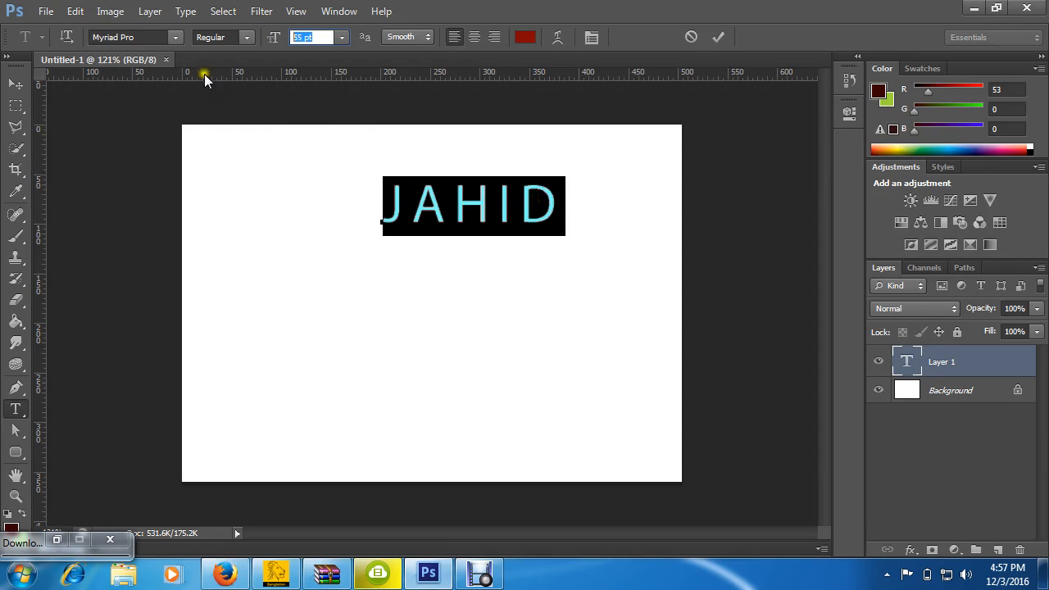
Change the name text's font to Neuropol and clear the letter highlight.
click(176, 37)
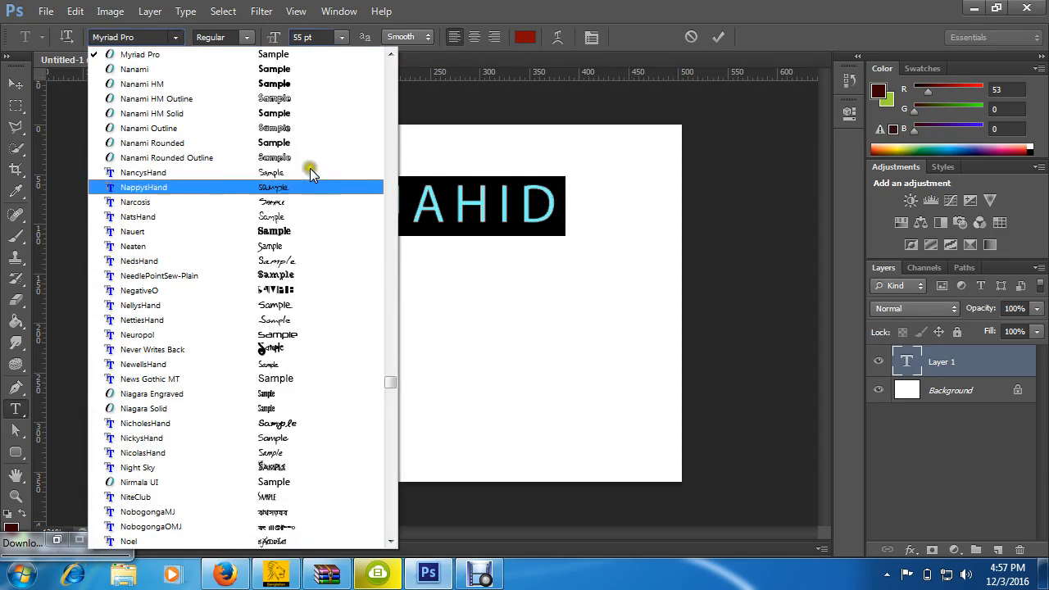
click(296, 336)
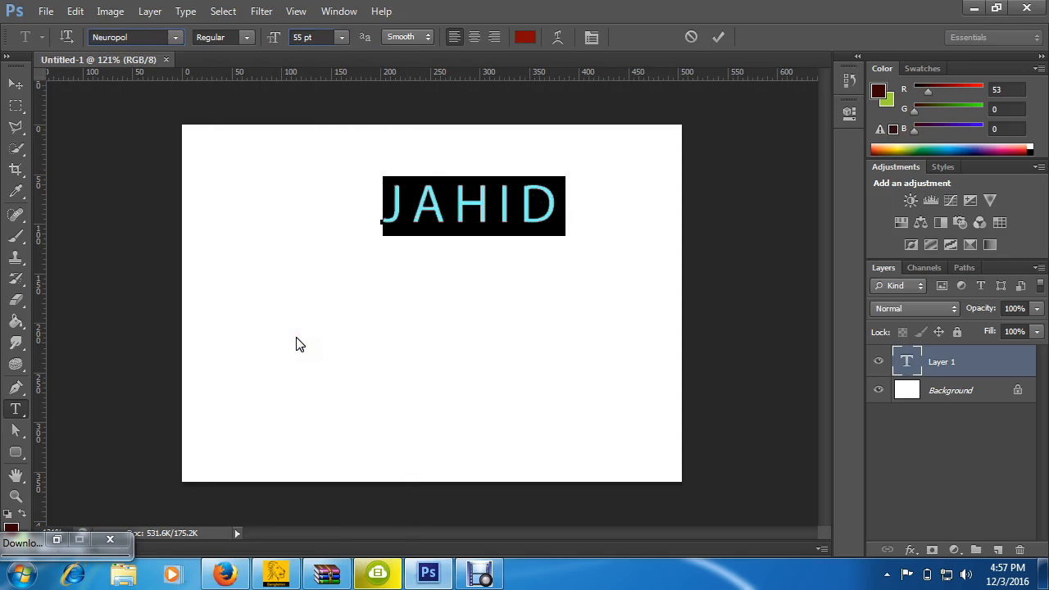
click(422, 336)
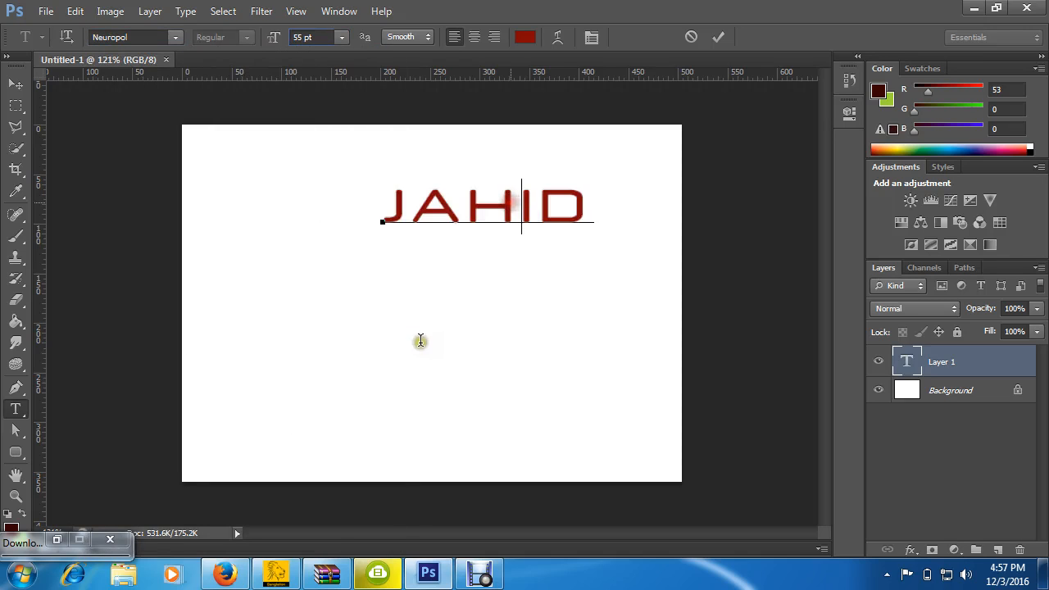
Select all letters of the name text and recolor them muted red (#aa5959).
drag(597, 211, 339, 200)
click(524, 37)
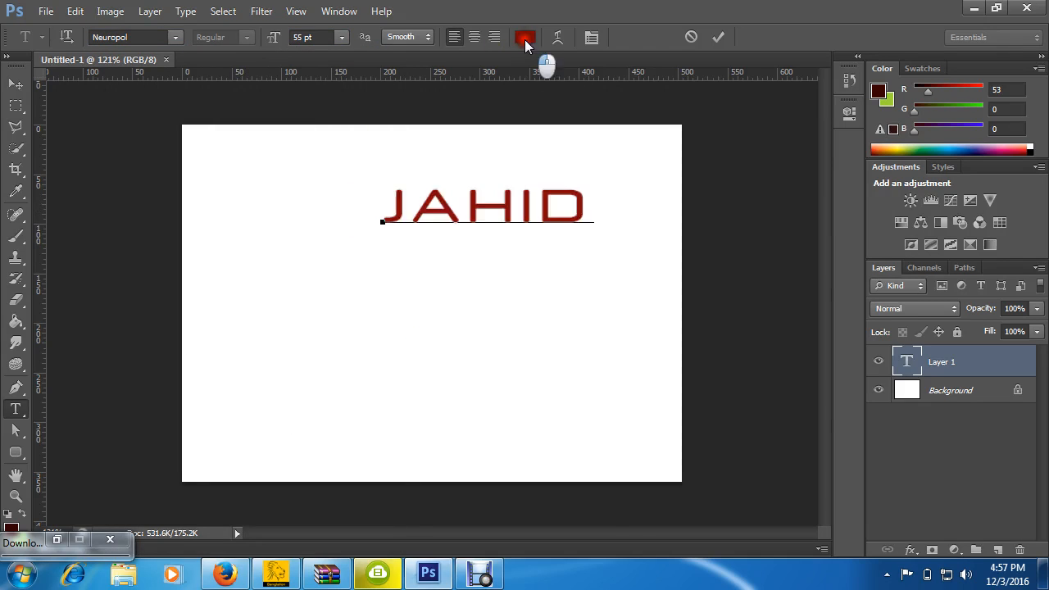
click(671, 306)
drag(670, 306, 645, 355)
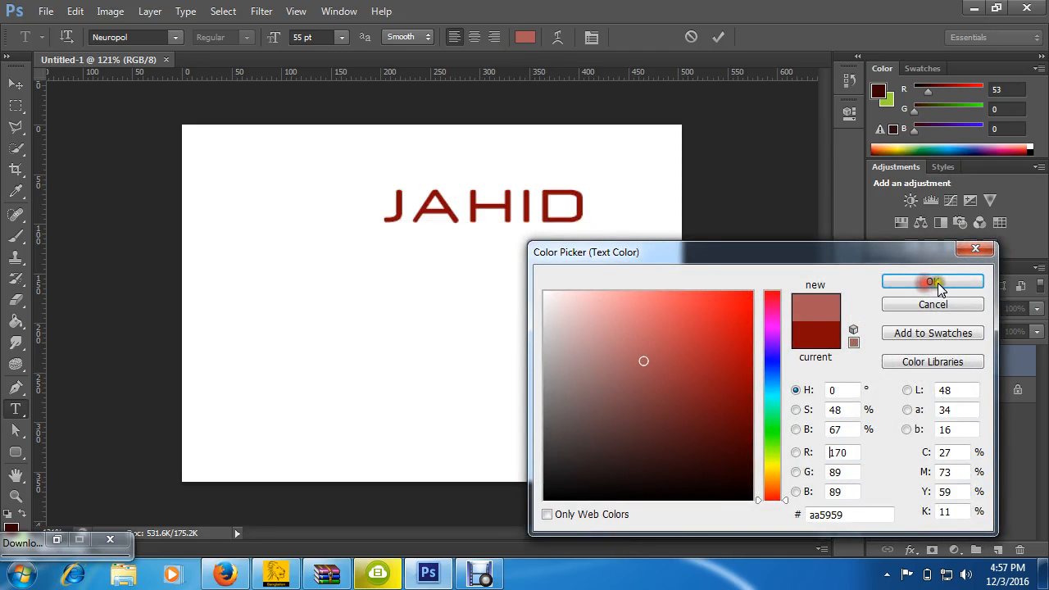
click(925, 281)
click(540, 209)
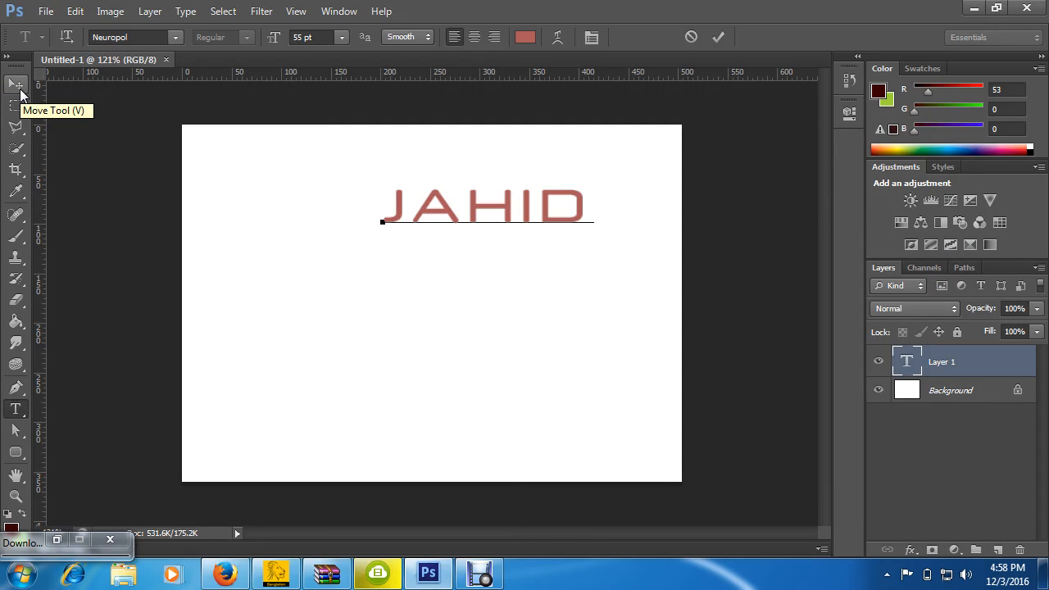
Move the name text around the canvas with the Move tool, up to the upper-right corner and back above the center.
click(18, 92)
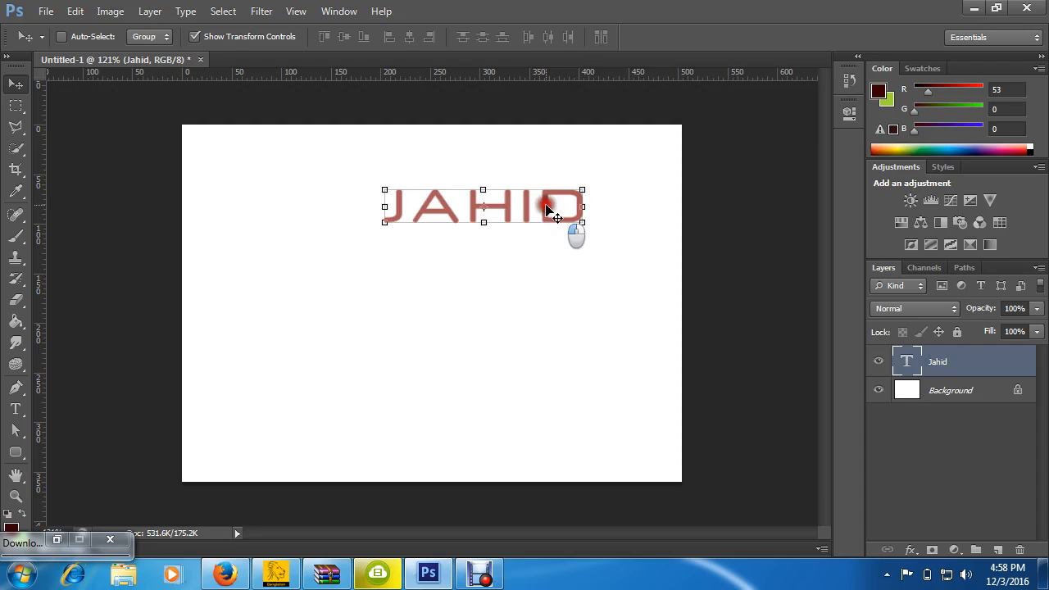
drag(546, 206, 537, 231)
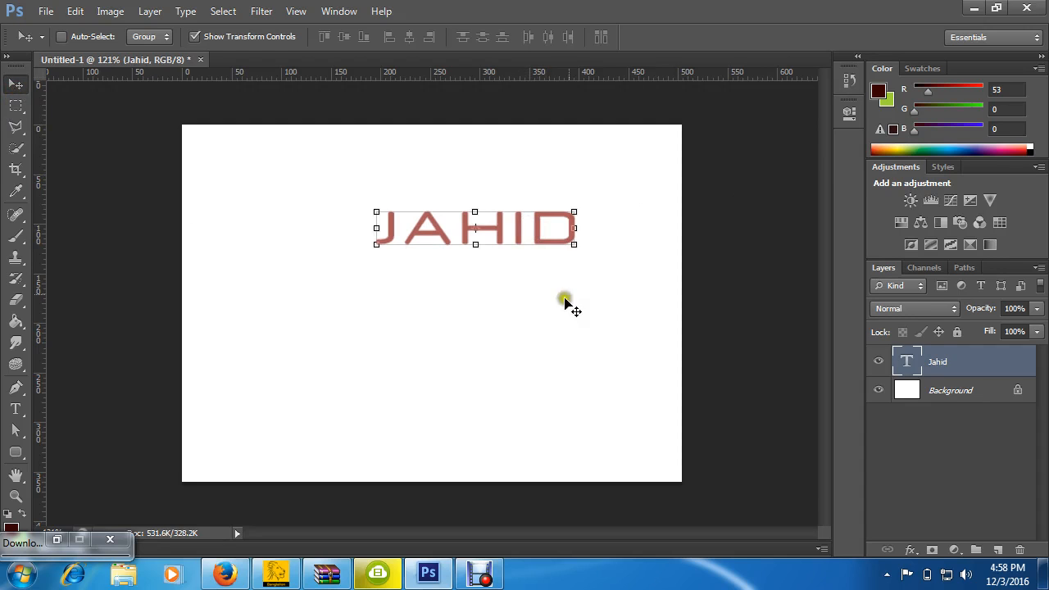
drag(550, 221, 624, 162)
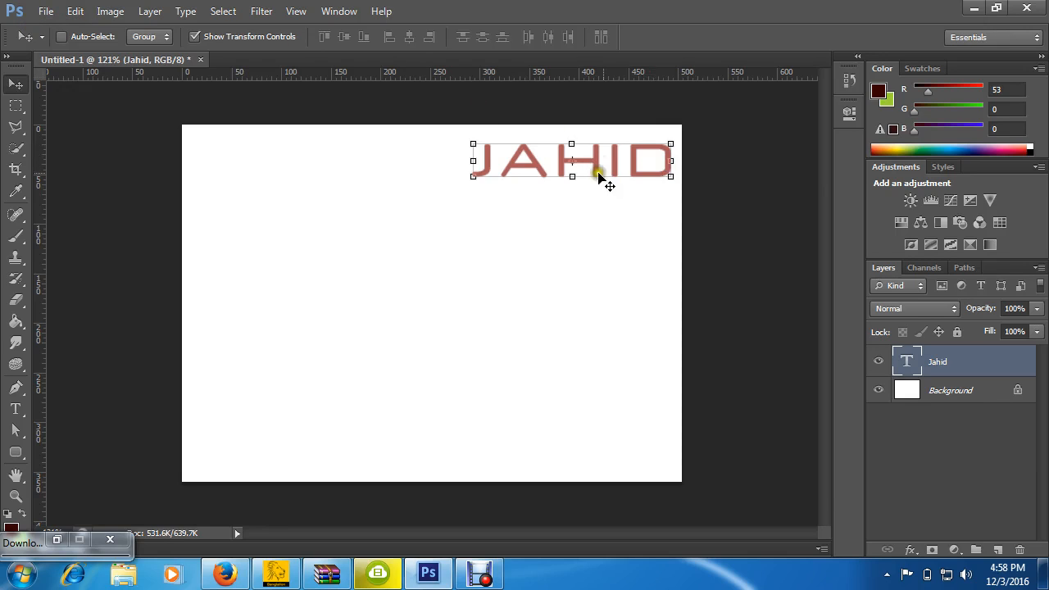
drag(631, 169, 477, 243)
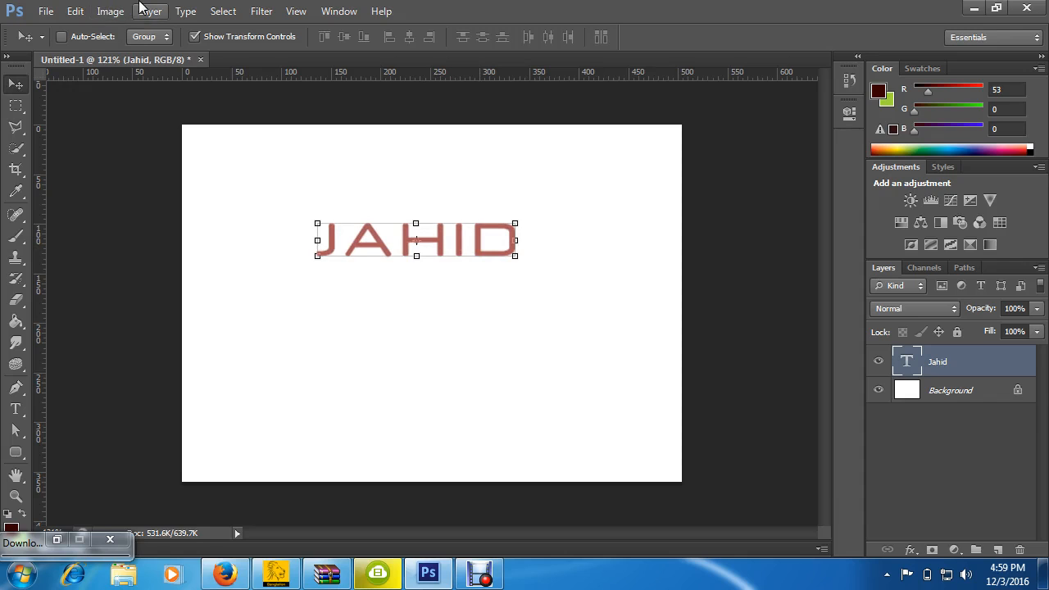
Create a new document 4 inches wide and 2 inches high at 72 pixels/inch with a white background.
click(43, 11)
click(82, 31)
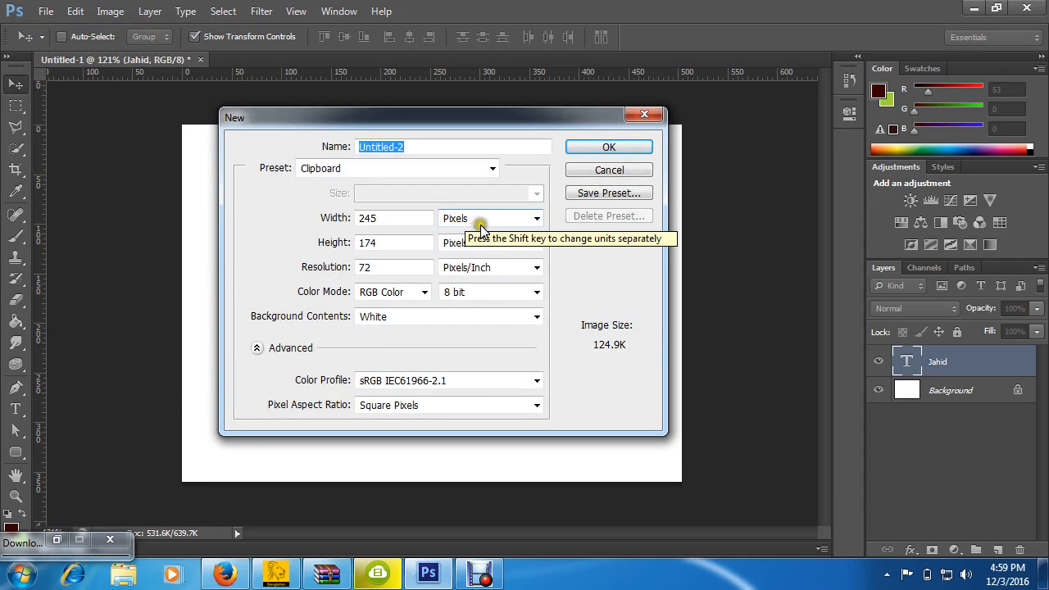
click(480, 222)
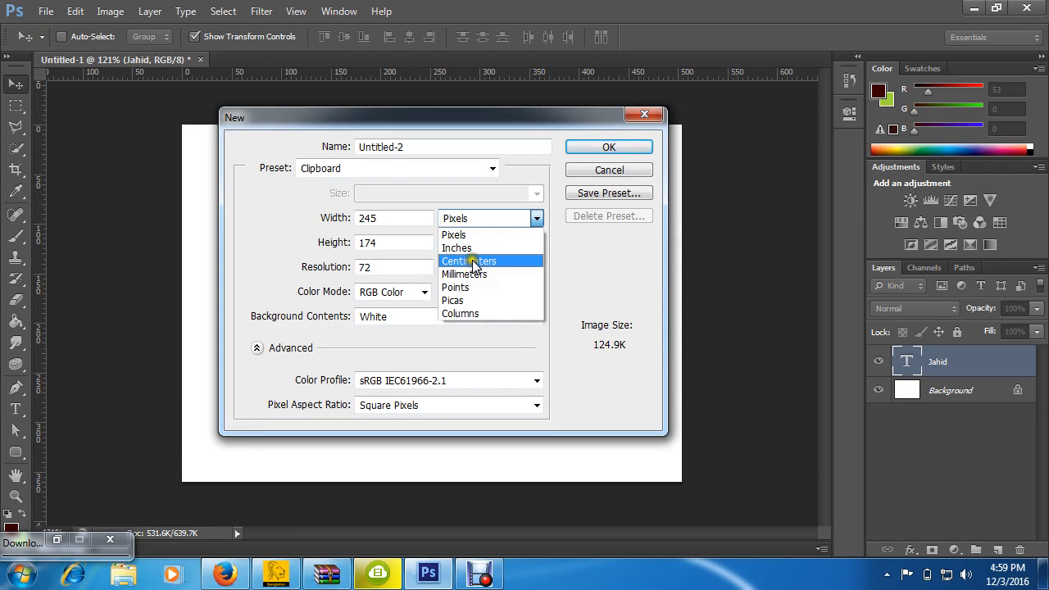
click(469, 248)
click(305, 218)
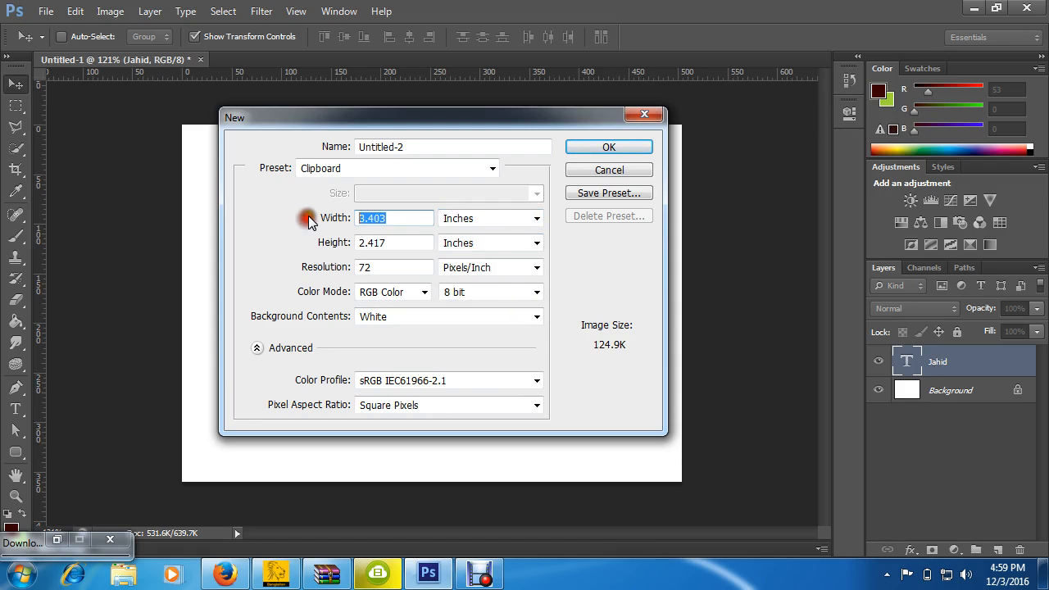
text(4)
click(282, 242)
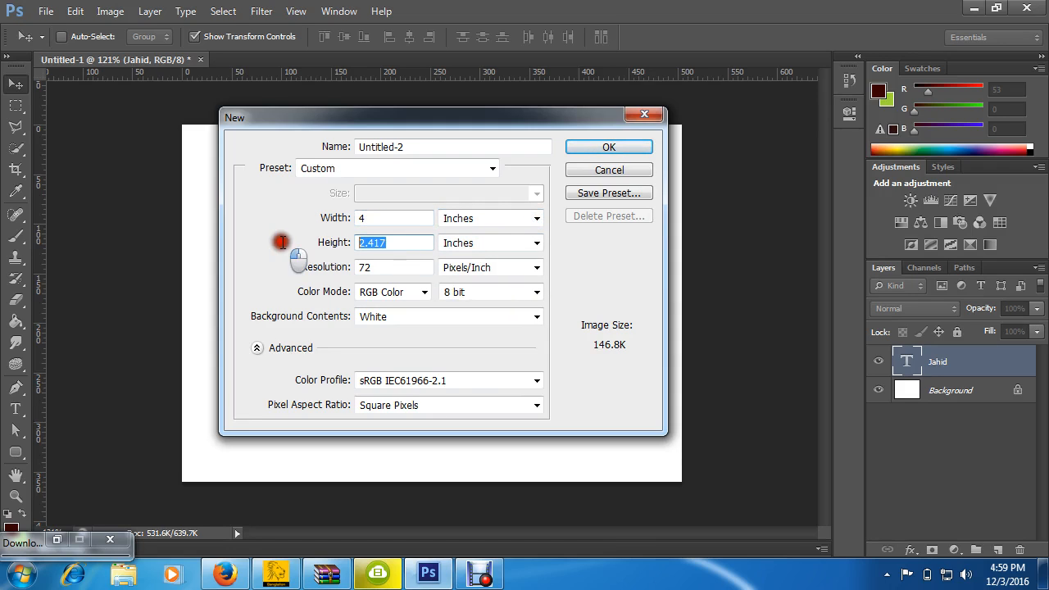
text(2)
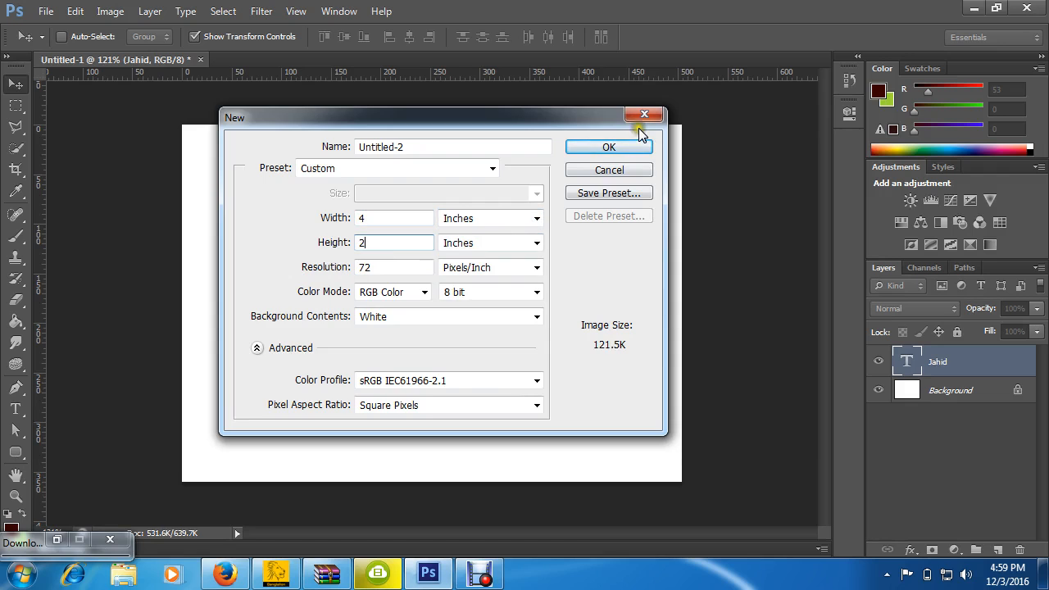
click(628, 147)
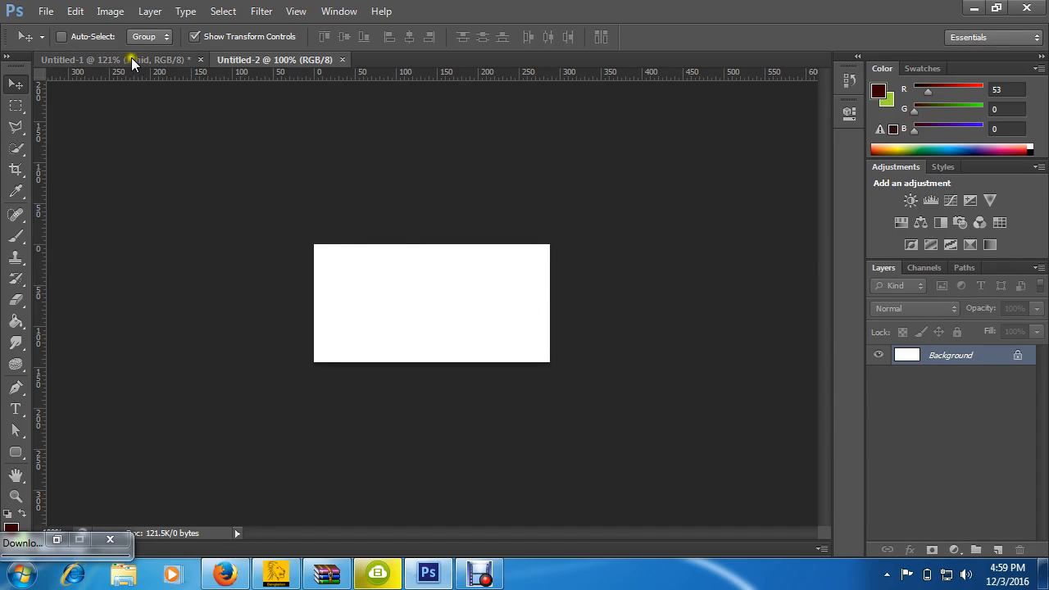
Return to the Untitled-1 document and move the name text slightly higher on the canvas.
click(131, 60)
drag(480, 238, 489, 238)
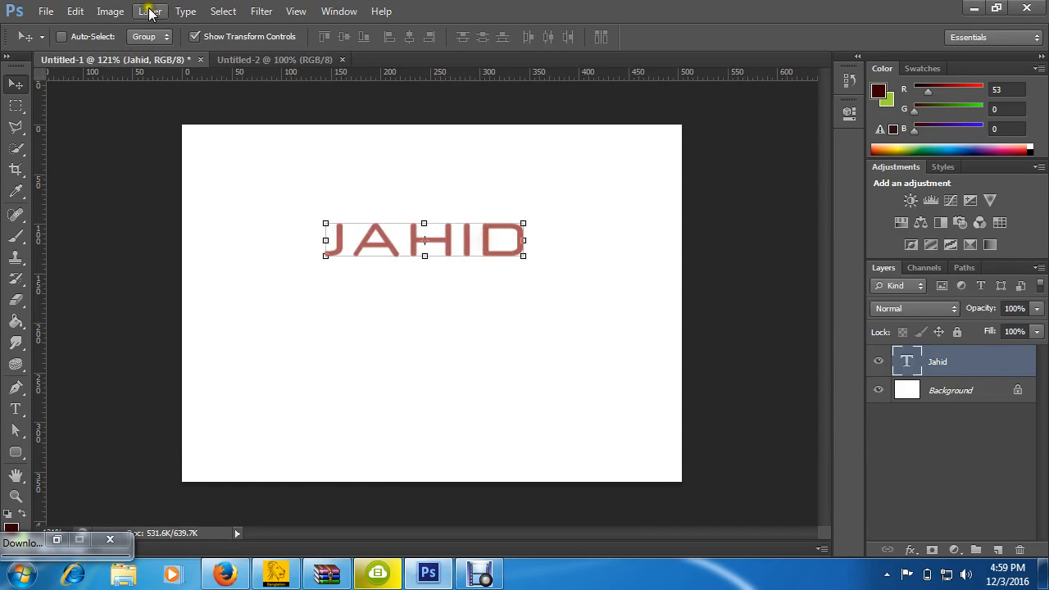
click(76, 11)
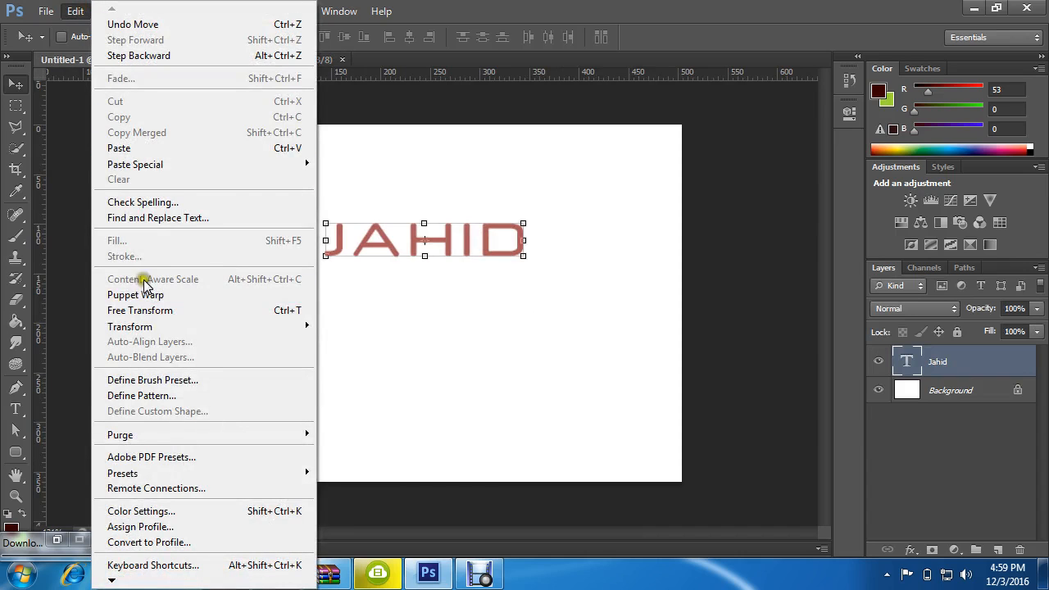
click(503, 232)
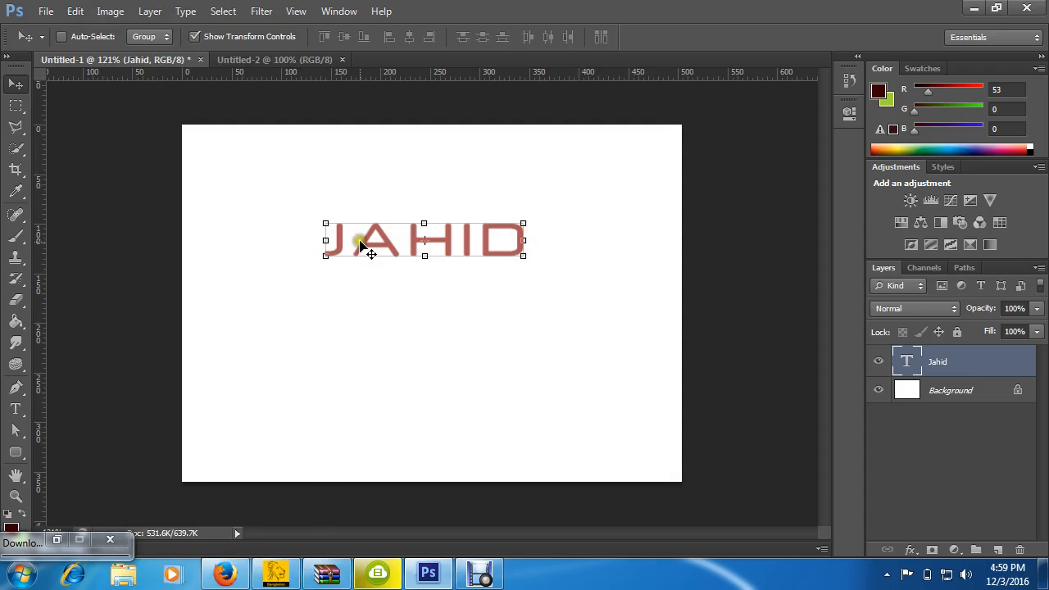
drag(364, 246, 362, 255)
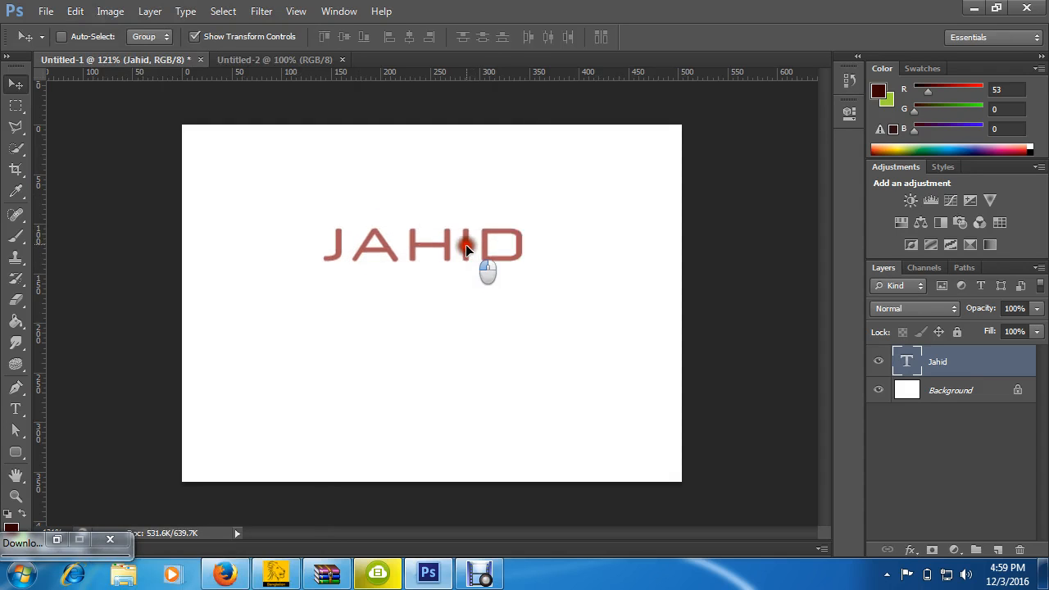
drag(466, 244, 463, 213)
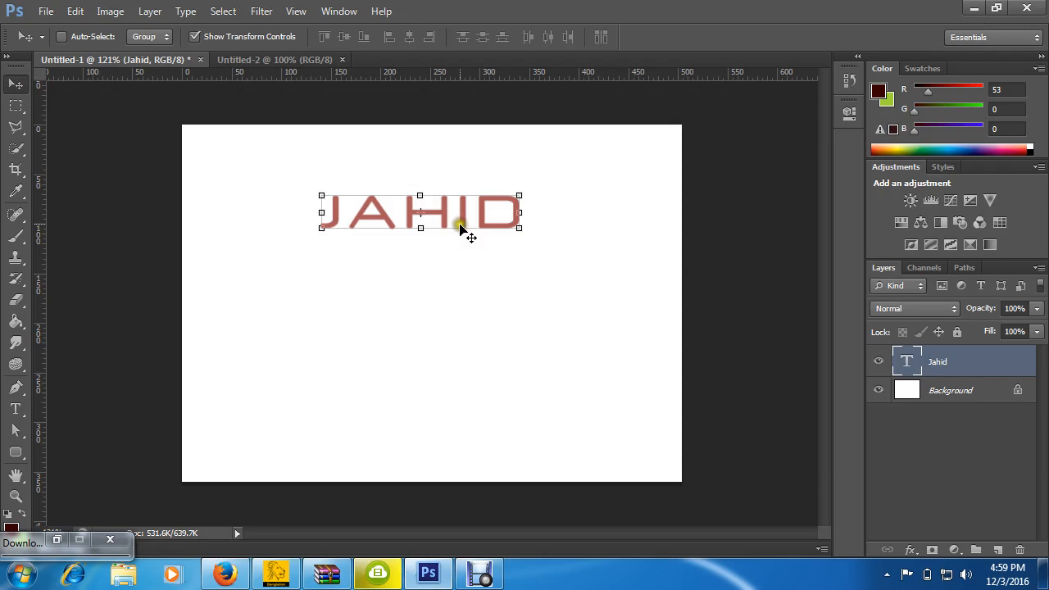
Copy the name text layer onto the middle of the Untitled-2 canvas with the Move tool, and return to Untitled-1.
drag(458, 212, 452, 300)
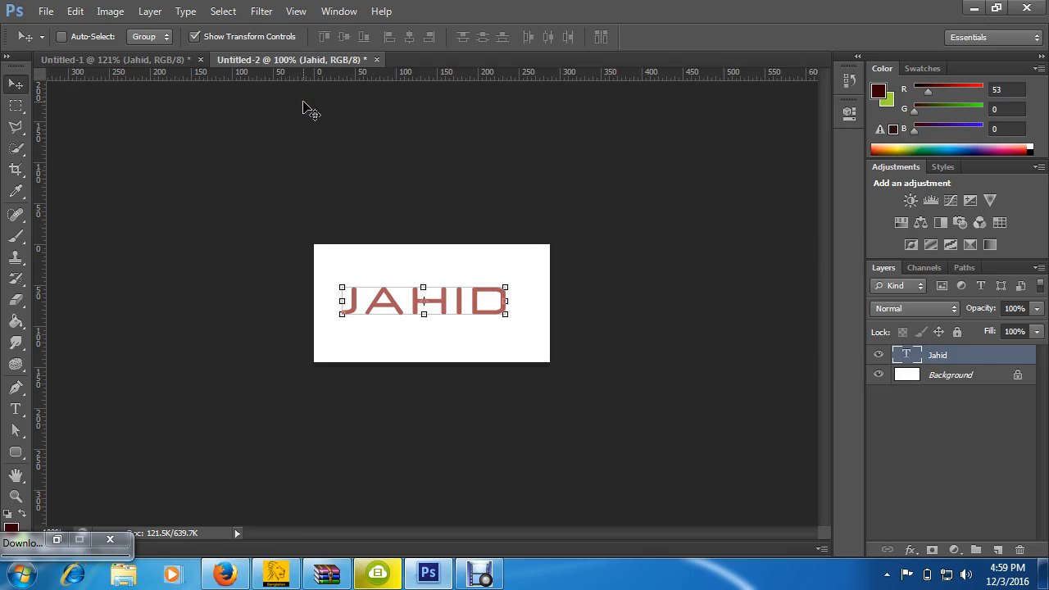
click(171, 60)
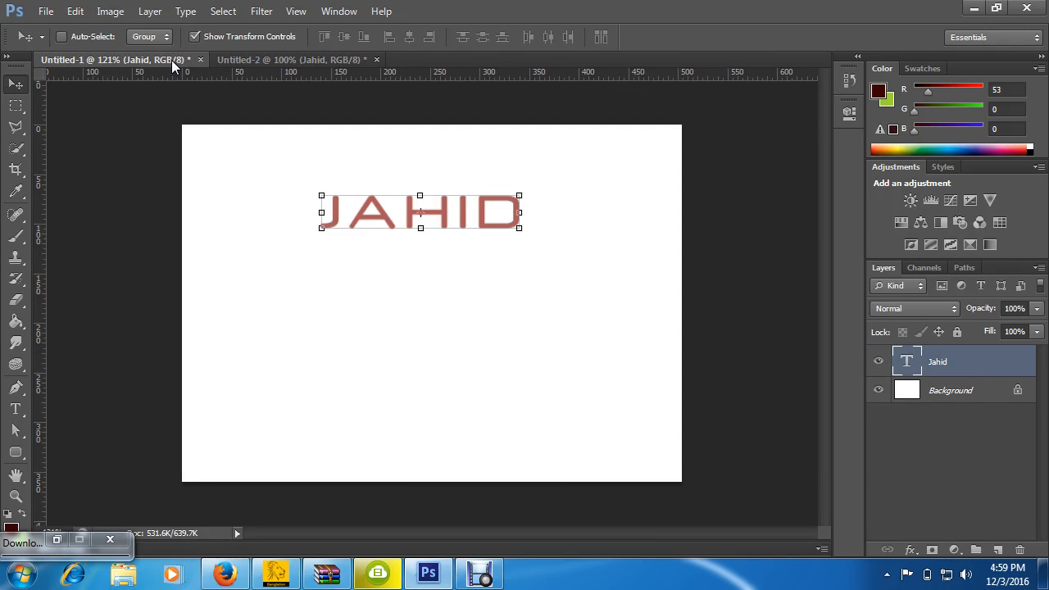
Move the name text slightly lower, try resizing it to about 81% width and 124% height, and undo the resize.
drag(473, 210, 476, 236)
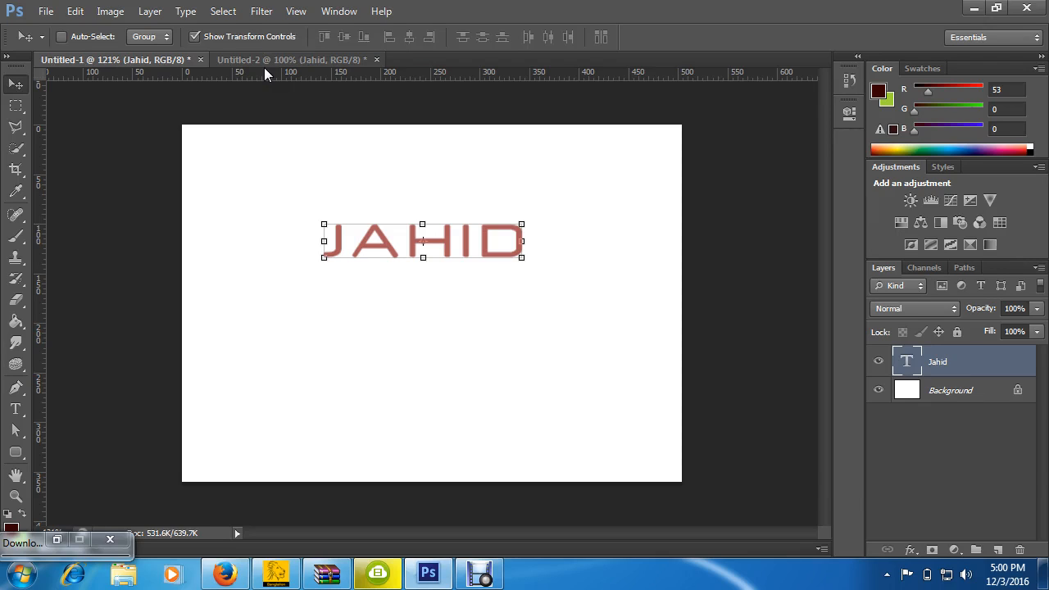
click(523, 257)
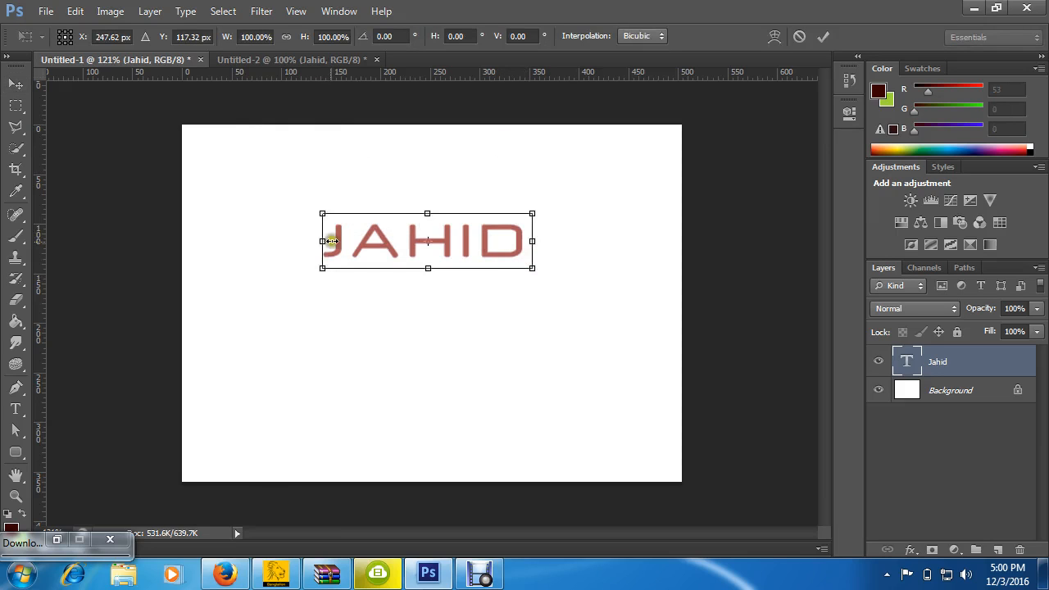
drag(533, 268, 548, 314)
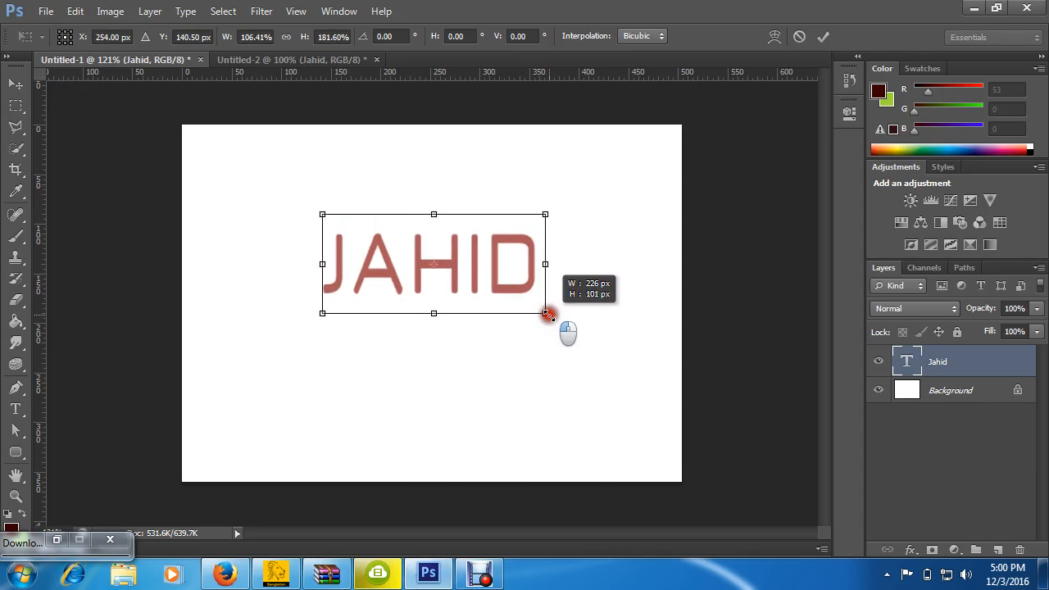
drag(548, 314, 490, 281)
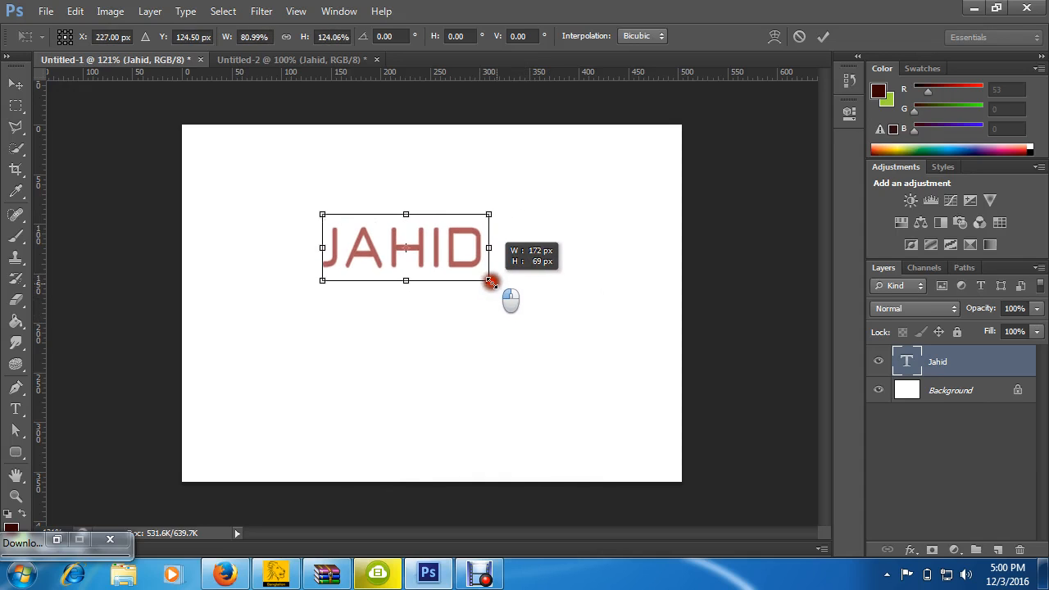
double_click(435, 246)
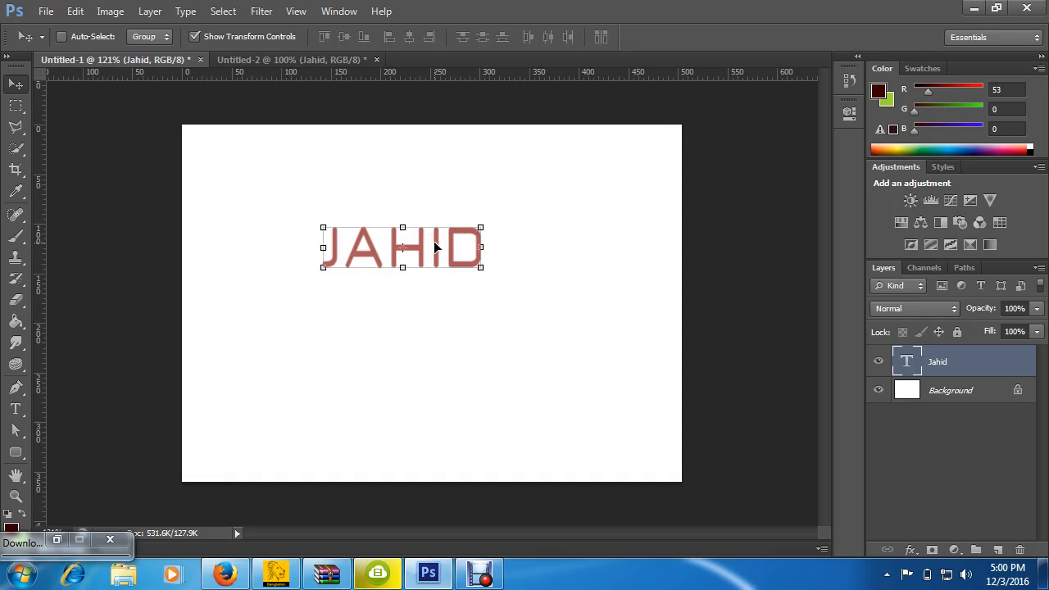
key(ctrl+z)
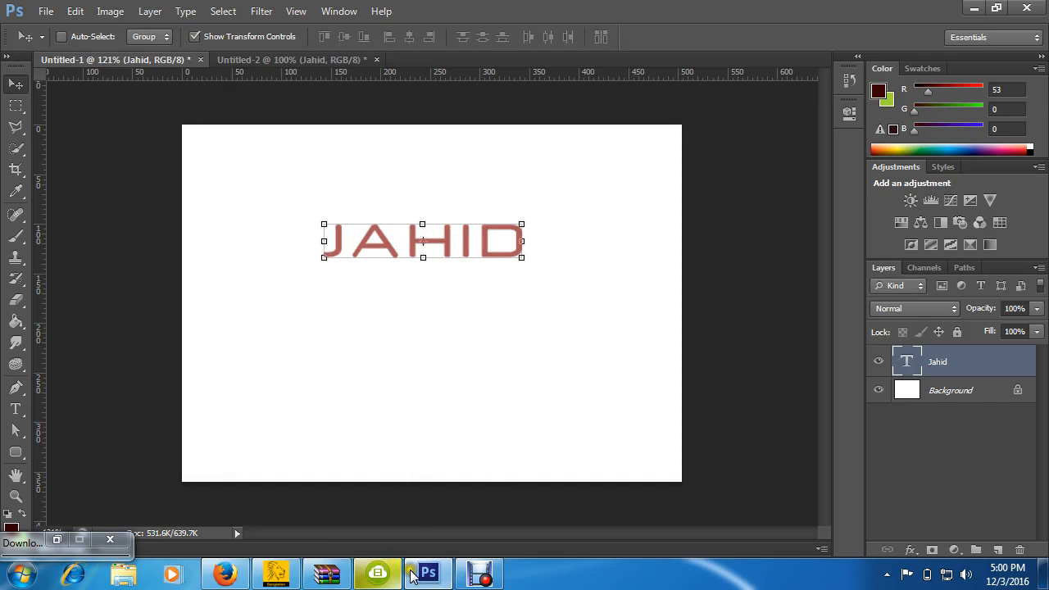
Move the name text slightly up and to the left on the Untitled-1 canvas with the Move tool.
mouse_move(490, 577)
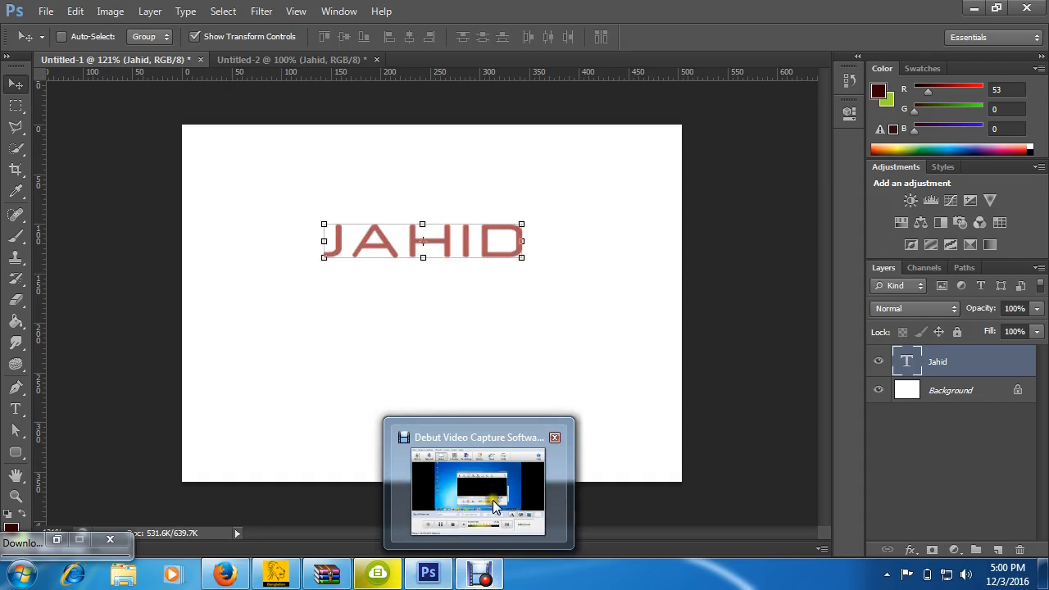
drag(398, 261, 390, 237)
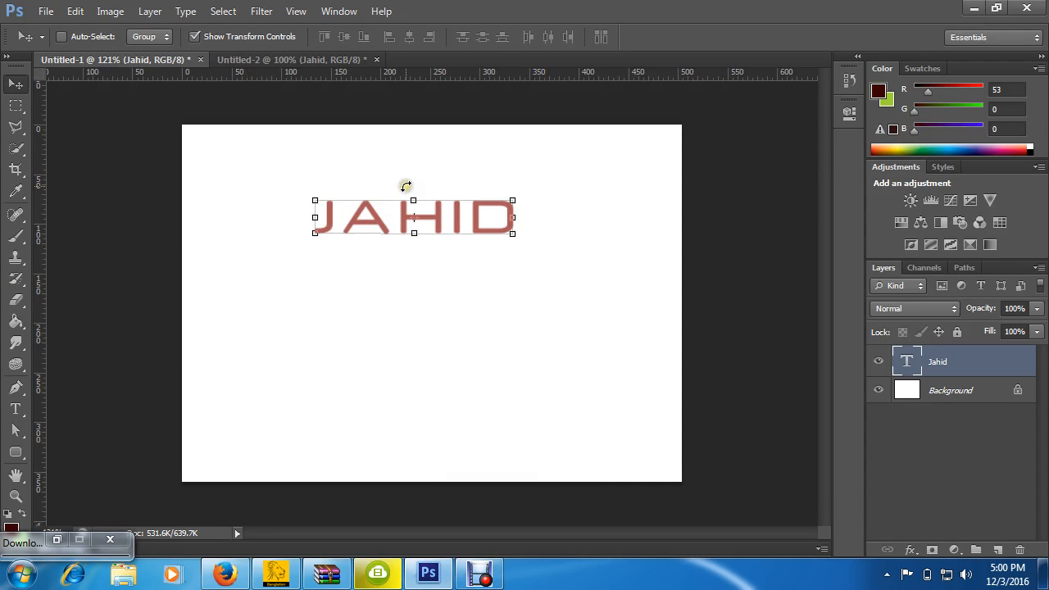
click(406, 185)
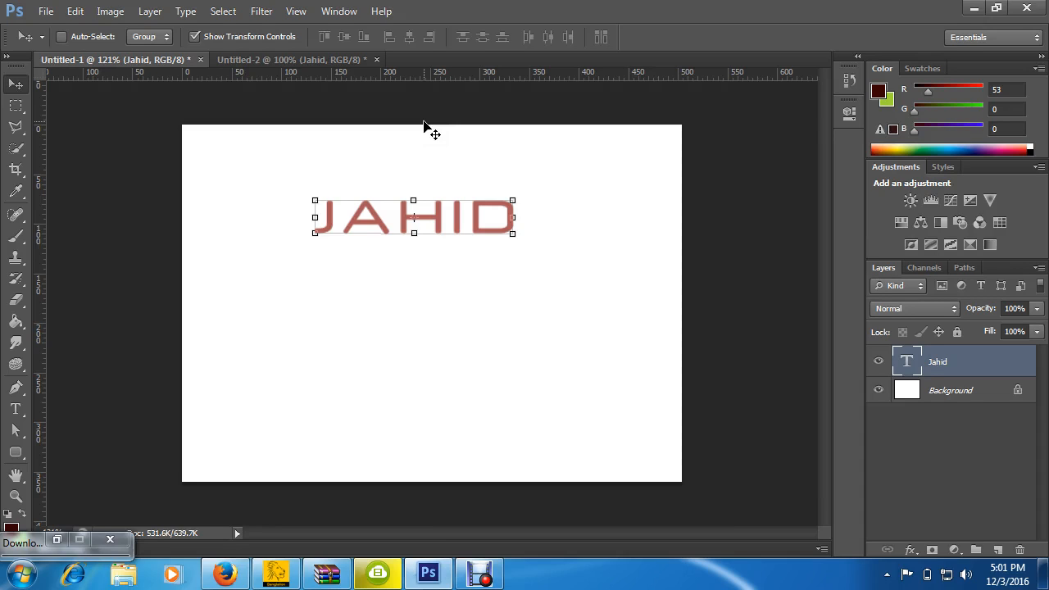
View the horizontal, vertical and mask variants of the Type tool, and return to the Move tool.
click(18, 410)
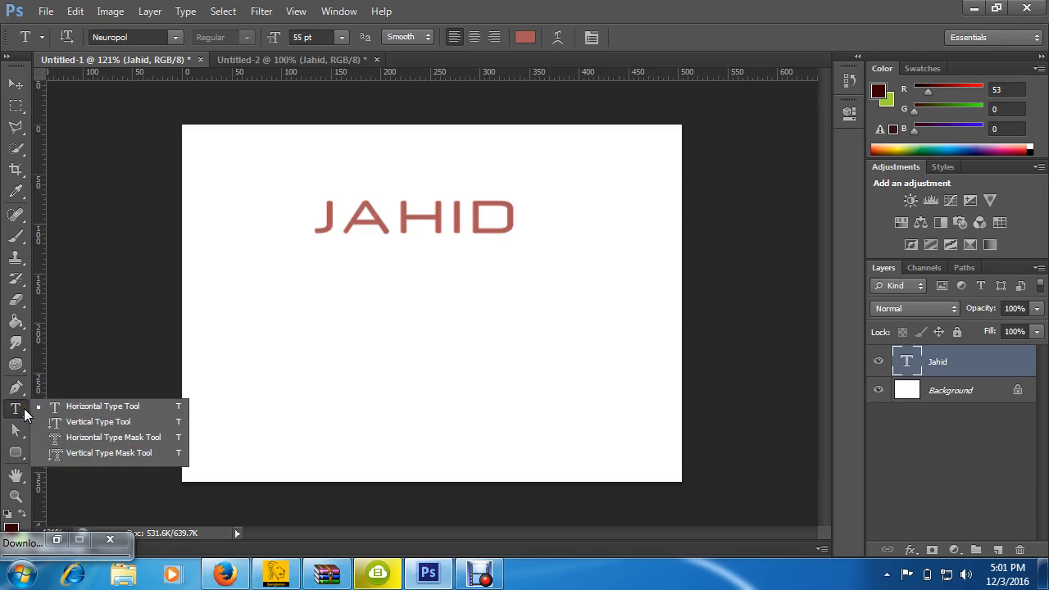
click(368, 252)
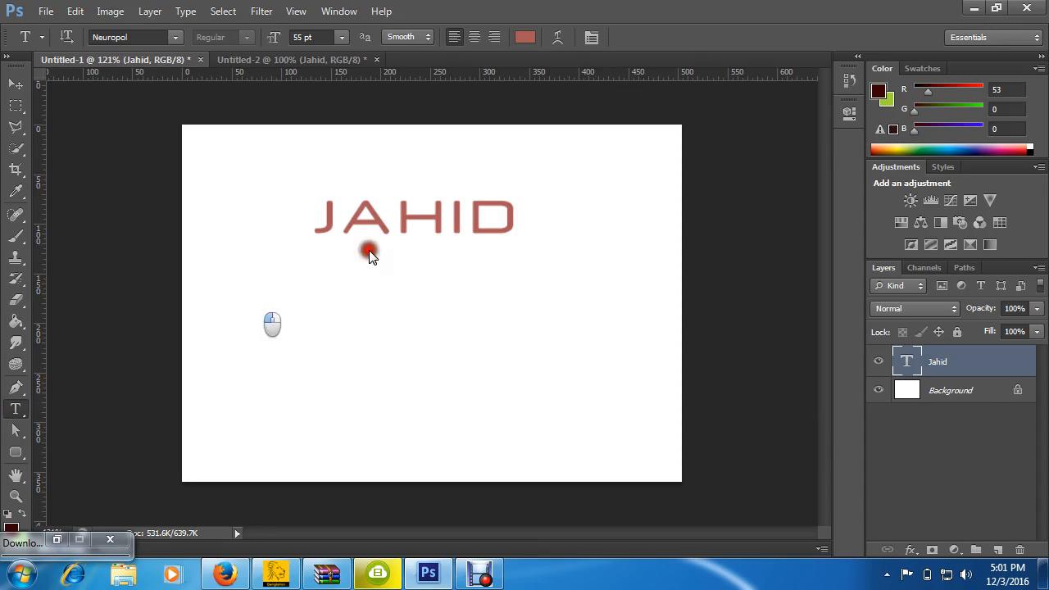
right_click(25, 407)
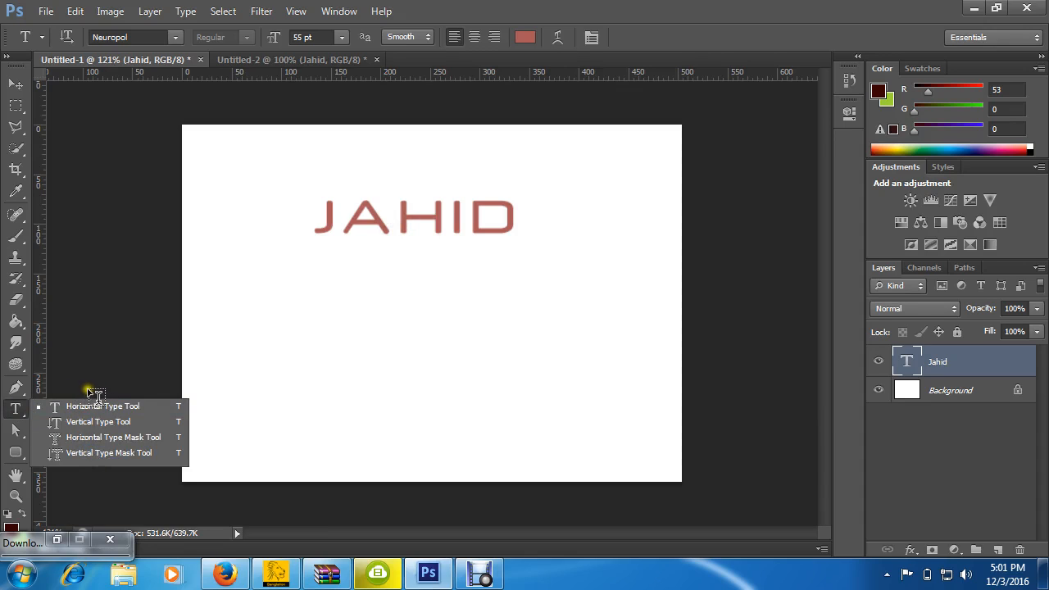
click(13, 405)
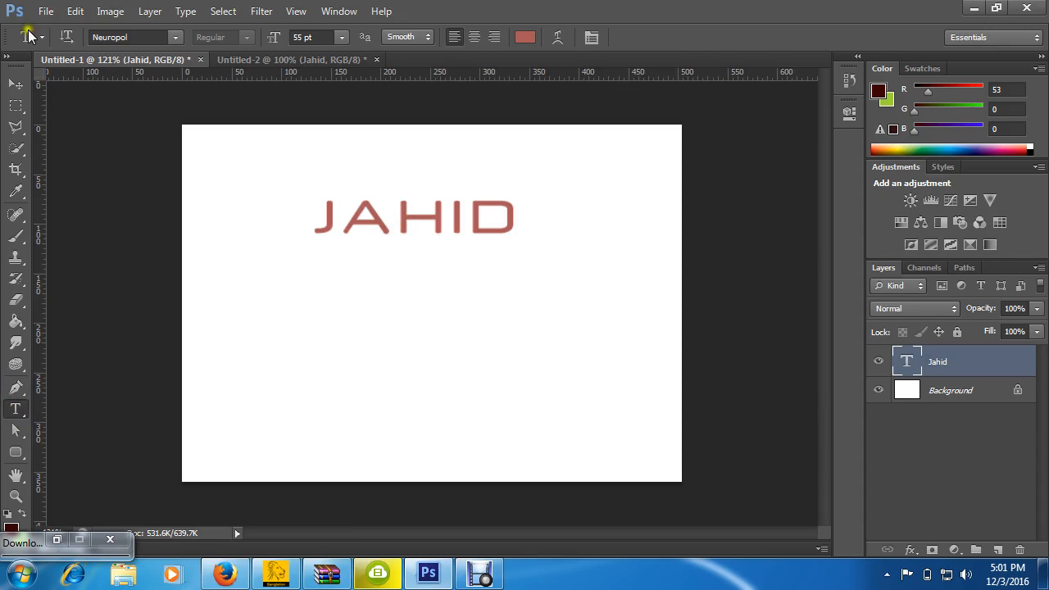
click(16, 84)
mouse_move(436, 566)
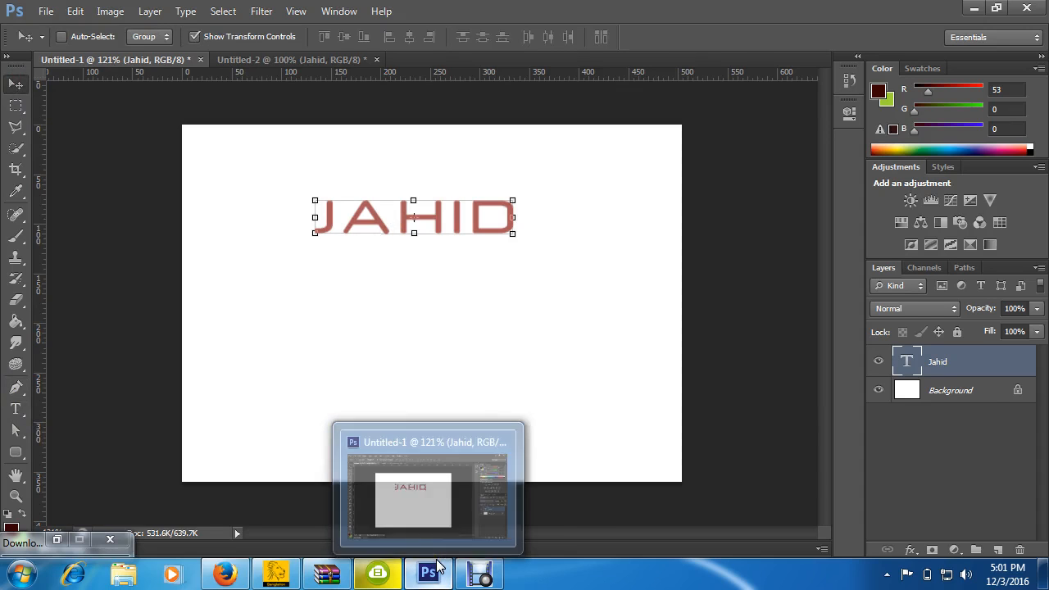
click(483, 575)
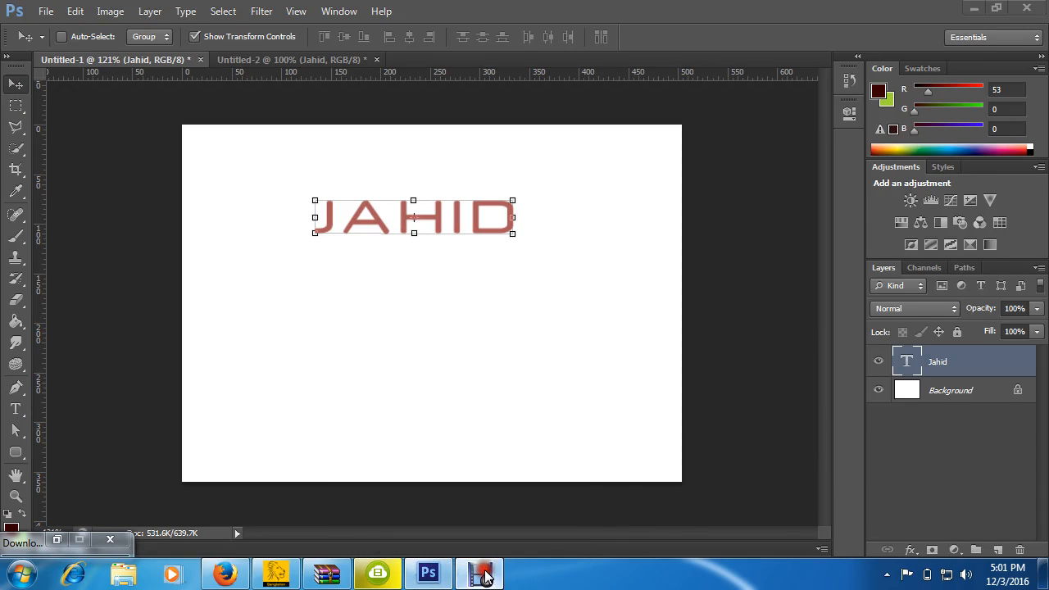